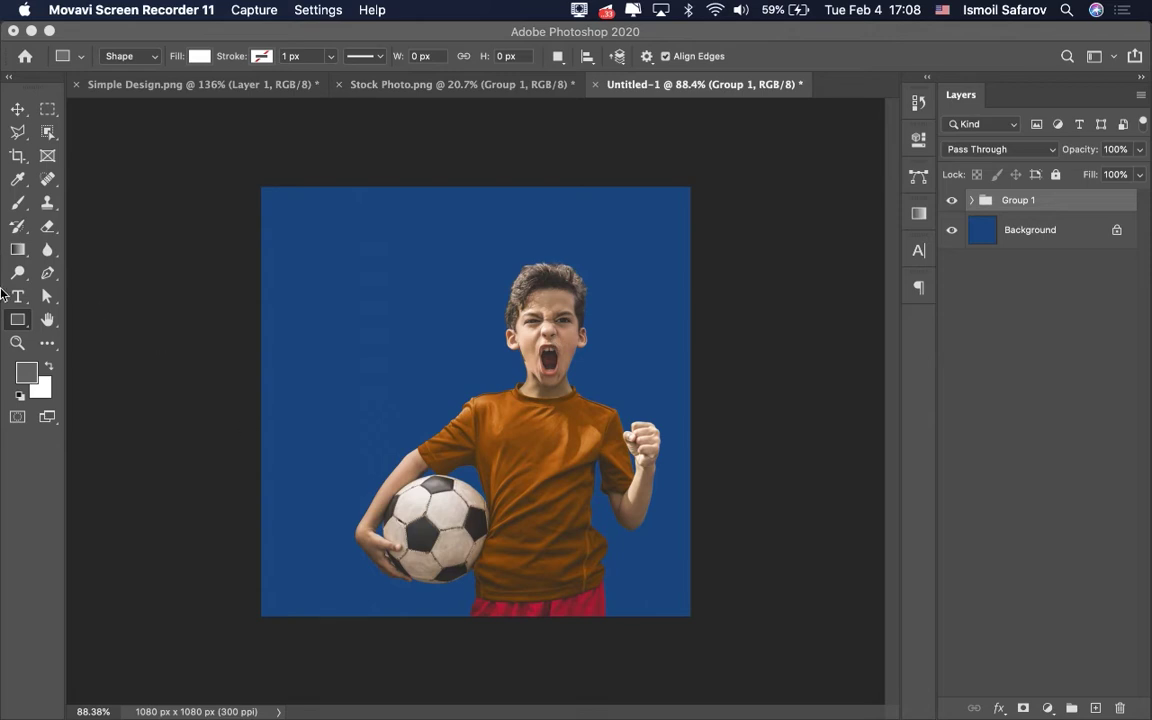
Expand and collapse Group 1, then switch to the Simple Design.png reference poster.
click(978, 204)
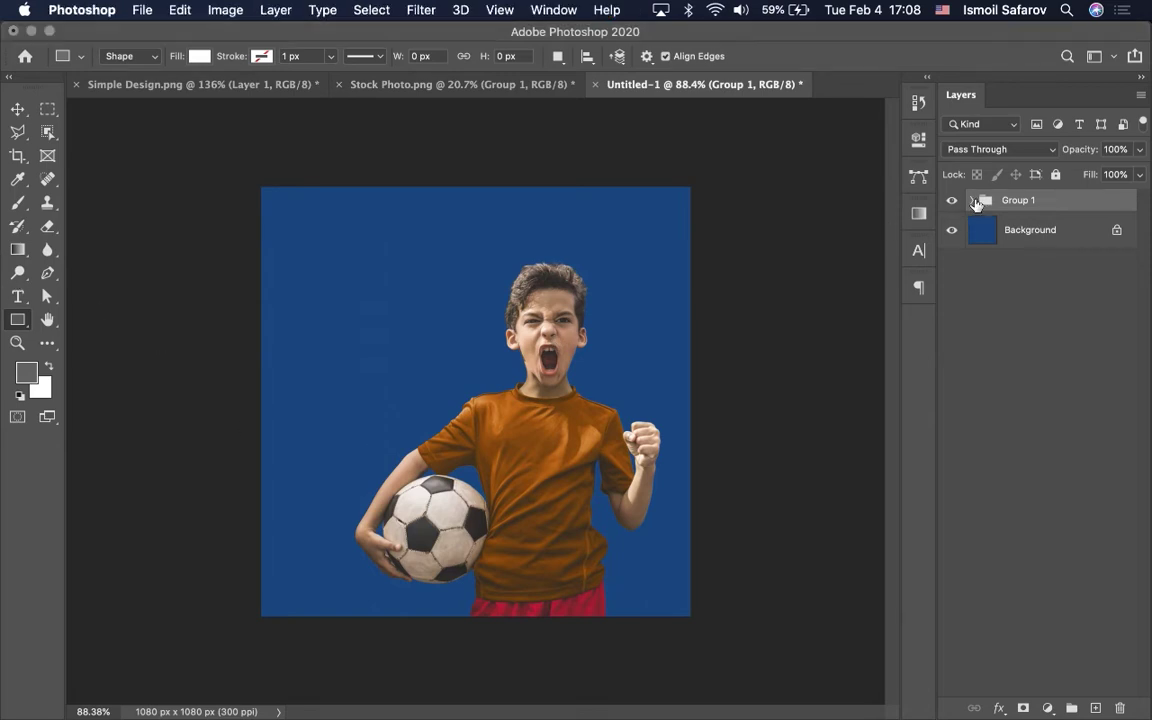
click(976, 203)
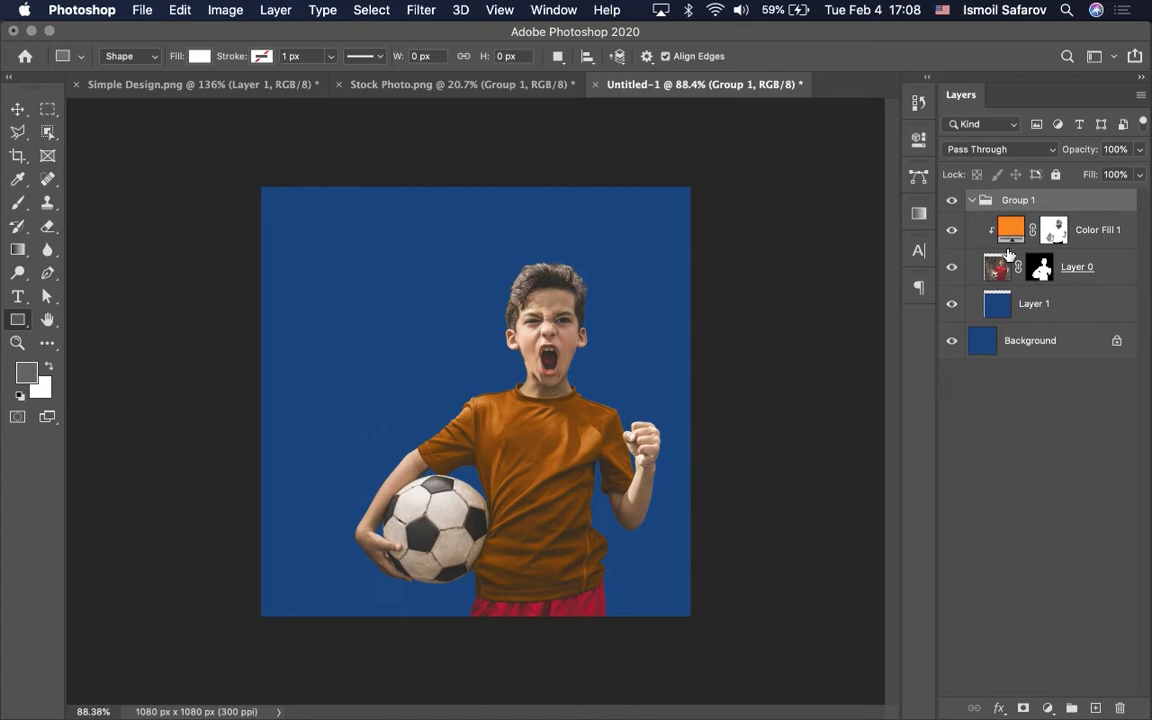
click(973, 203)
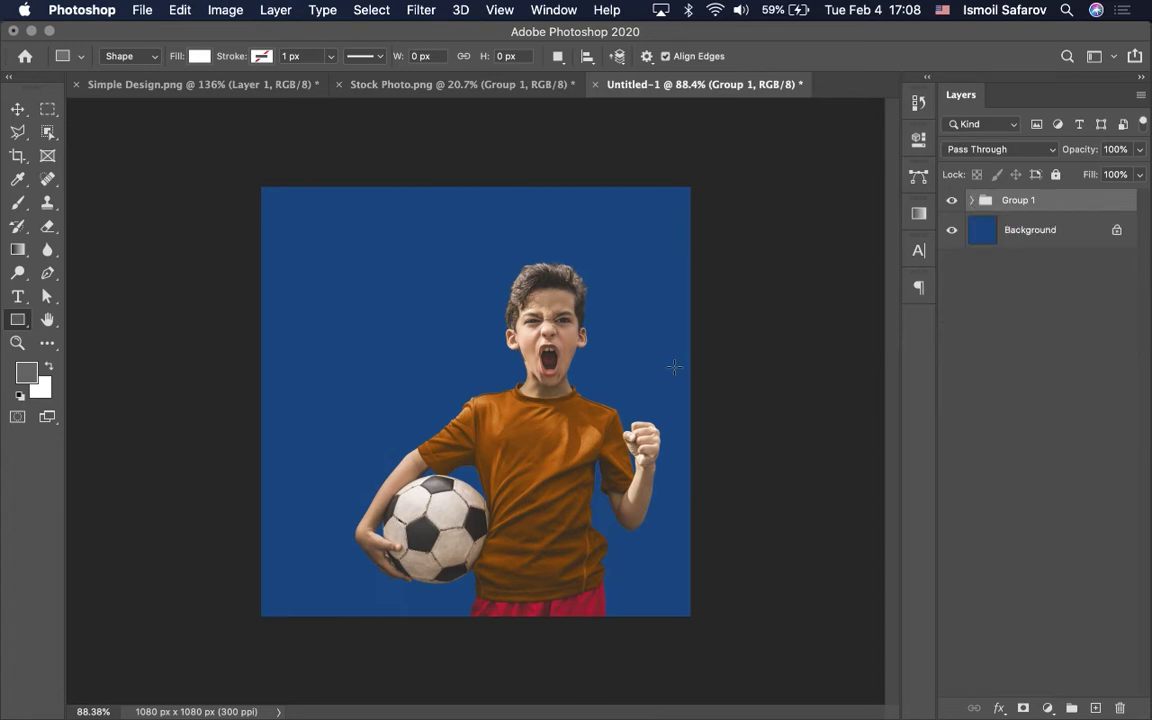
click(168, 84)
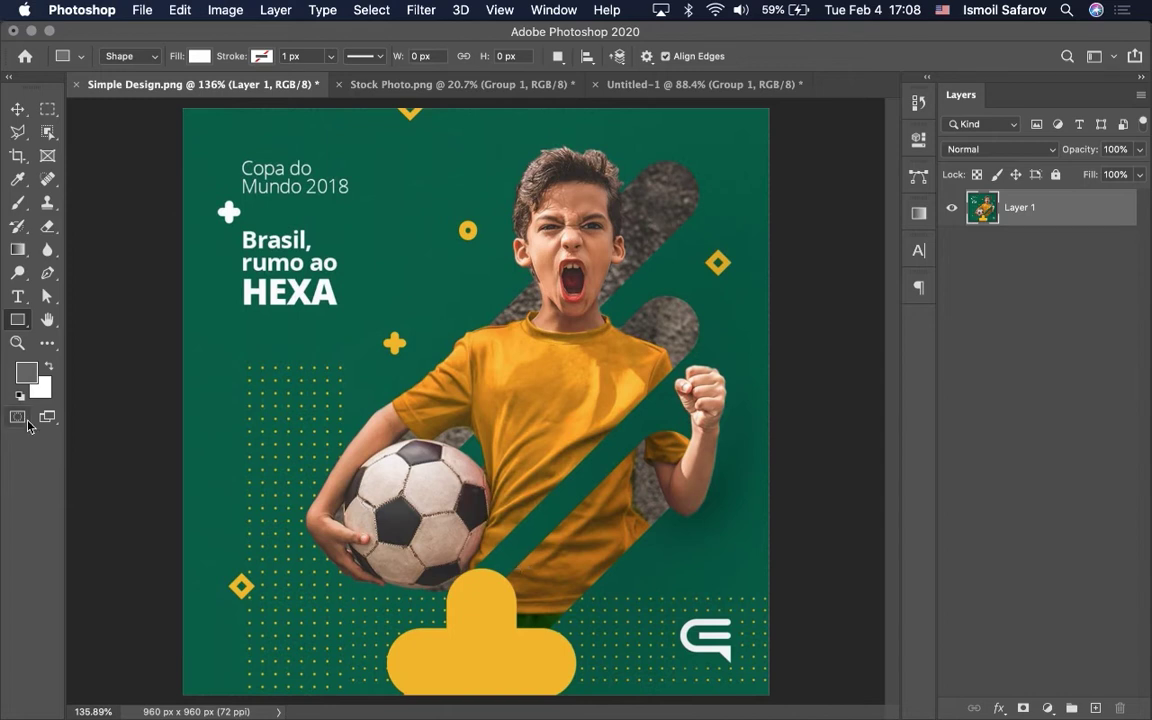
Cut a tall rectangle from the reference and paste it into Untitled-1 as Group 1's vector mask.
drag(371, 229, 440, 583)
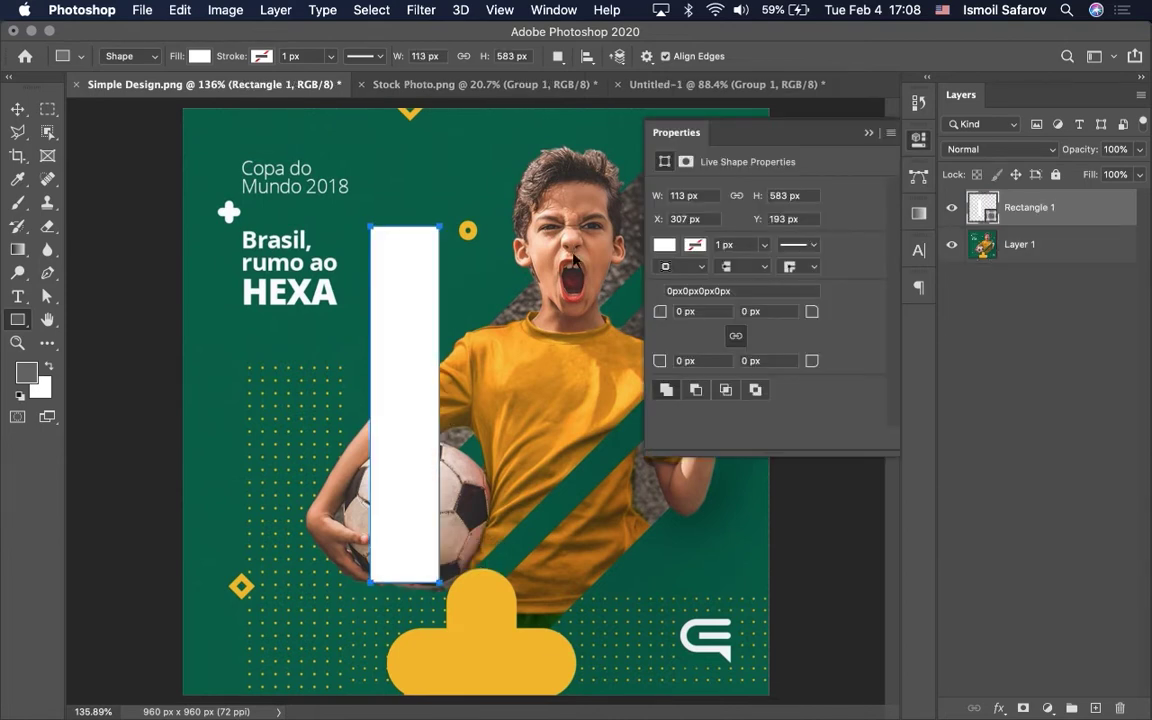
key(super+x)
click(705, 84)
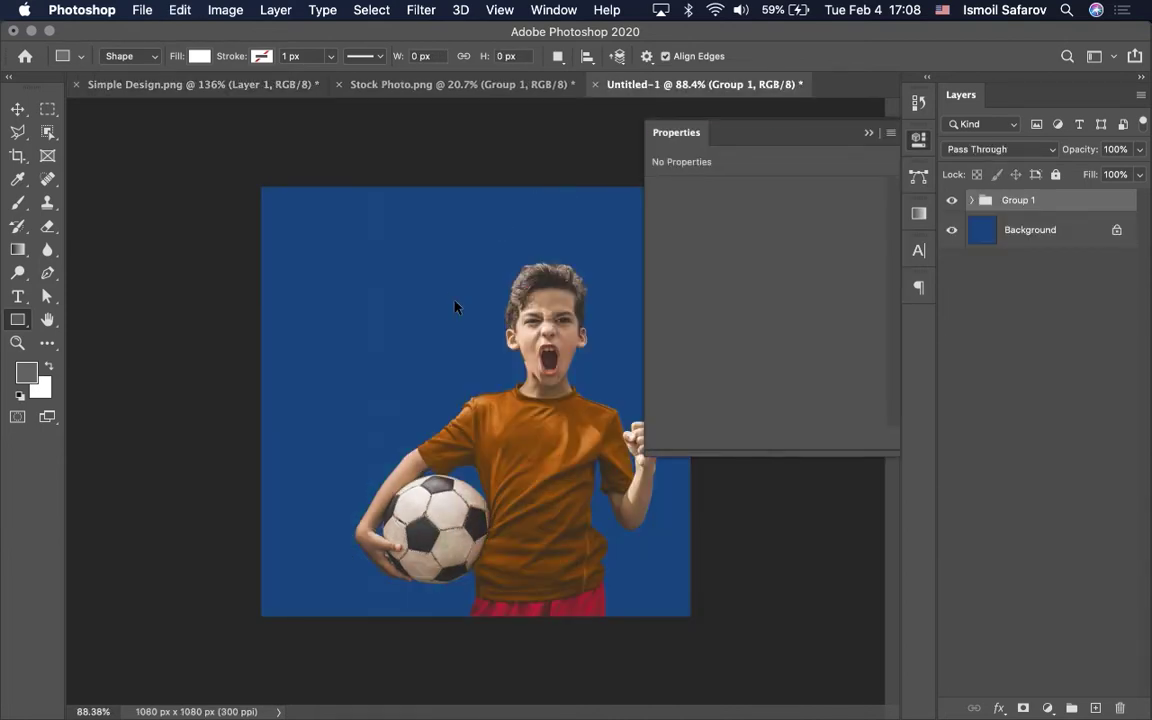
key(super+v)
Undo the vector mask and draw a 250 × 700 px white rectangle beside the boy.
key(super+minus)
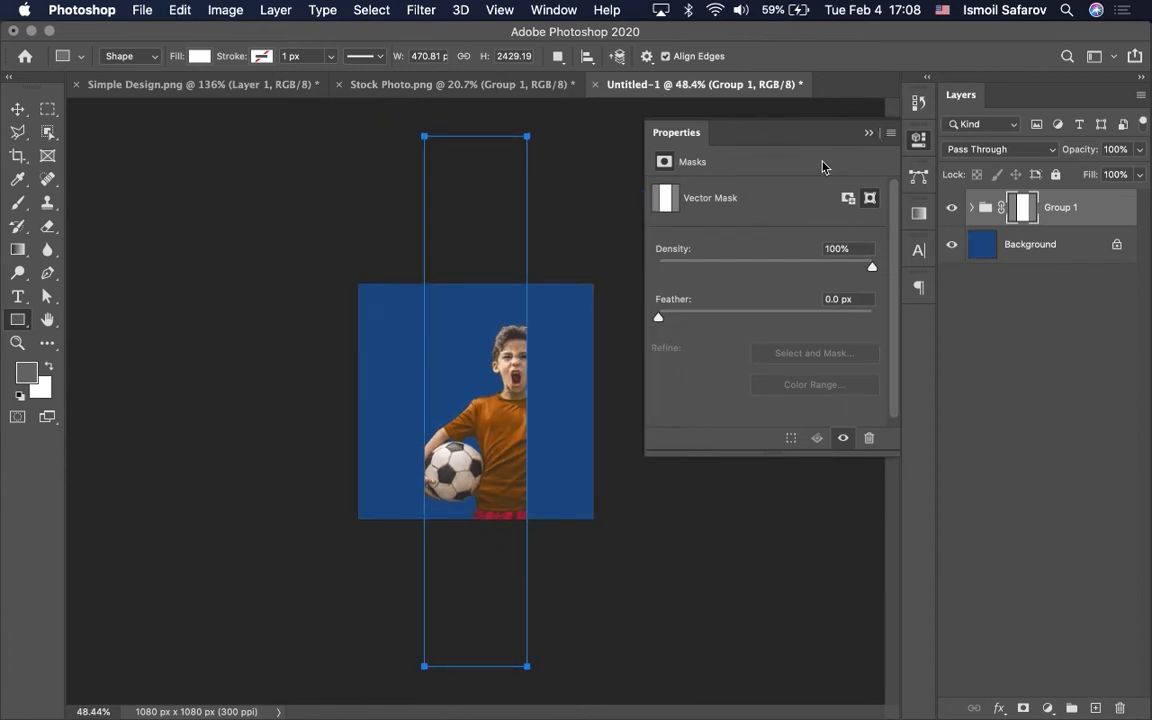
click(868, 133)
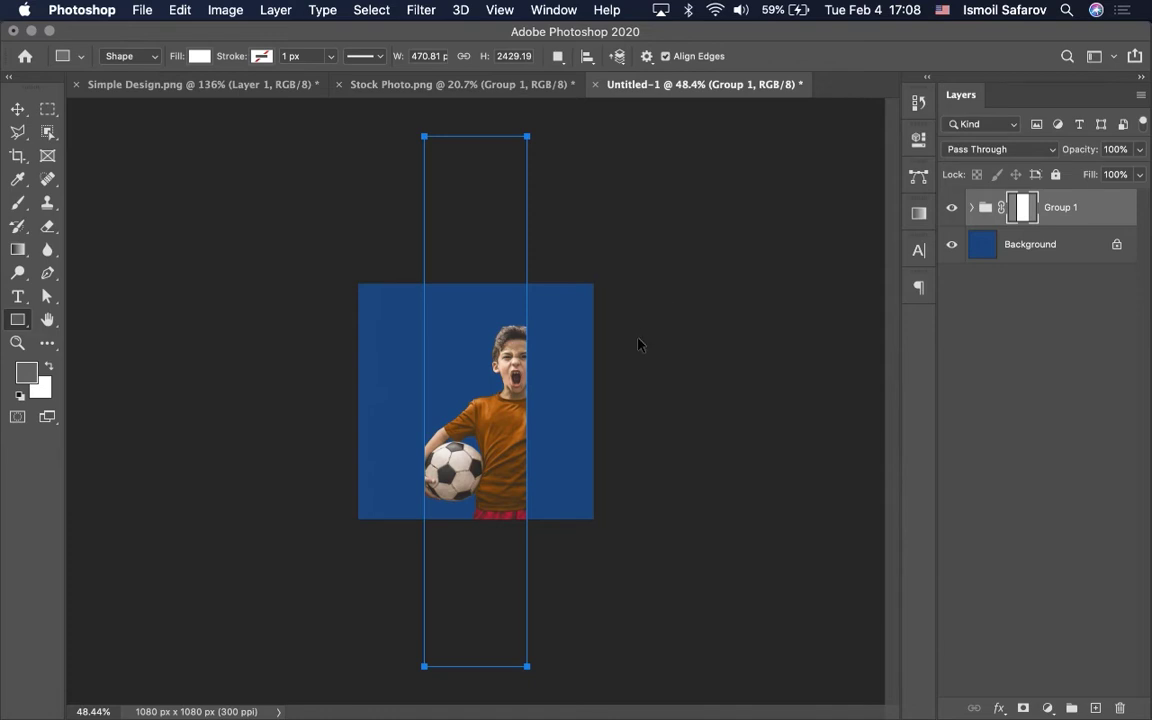
key(super+z)
drag(402, 299, 456, 451)
Resize the rectangle into a 110 px-wide bar stretched past the canvas bottom, undoing a trial rotation.
key(super+plus)
key(super+plus)
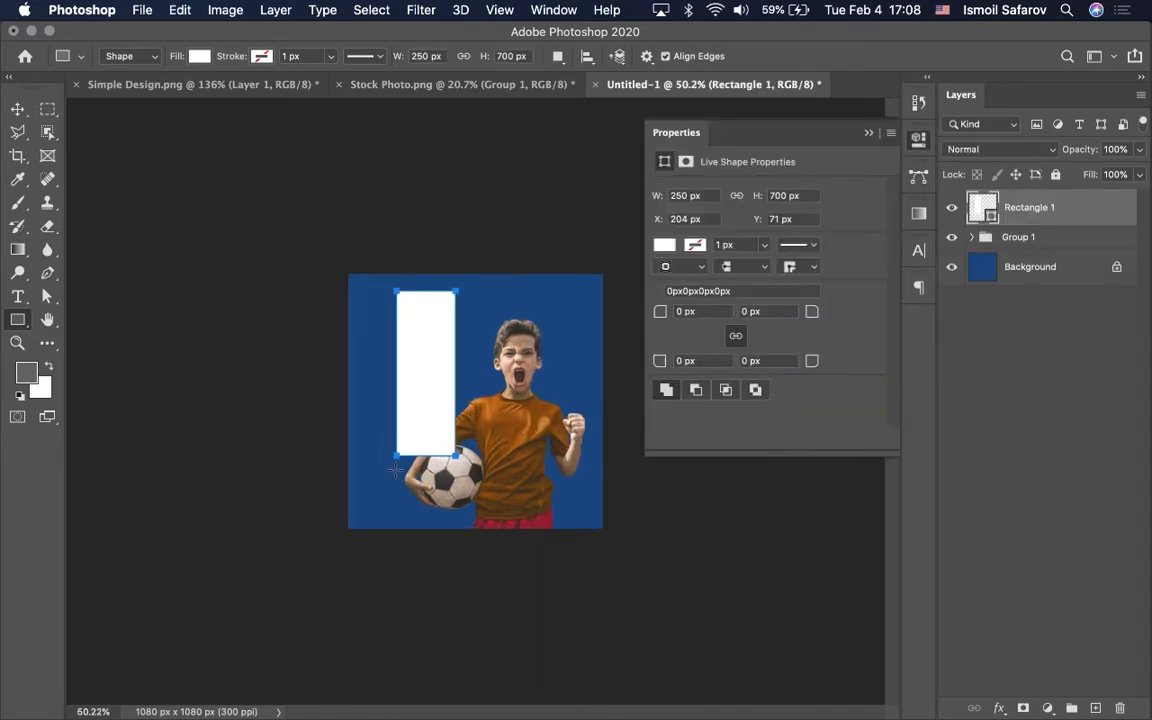
key(super+t)
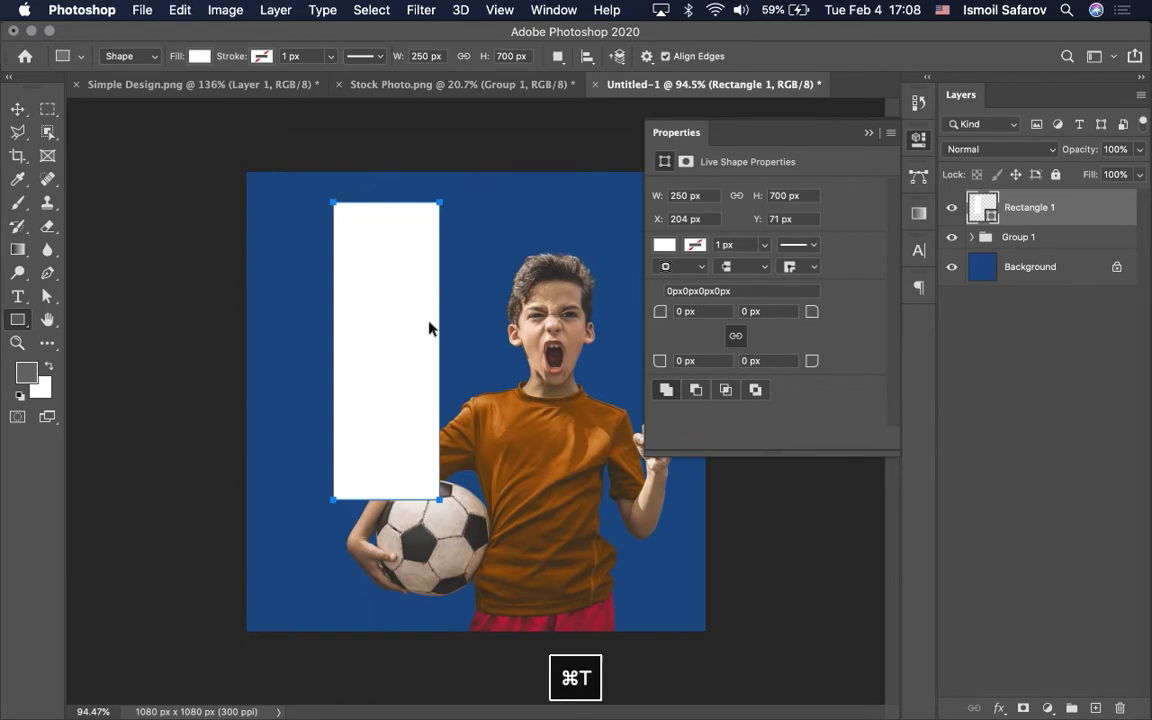
drag(420, 352, 413, 352)
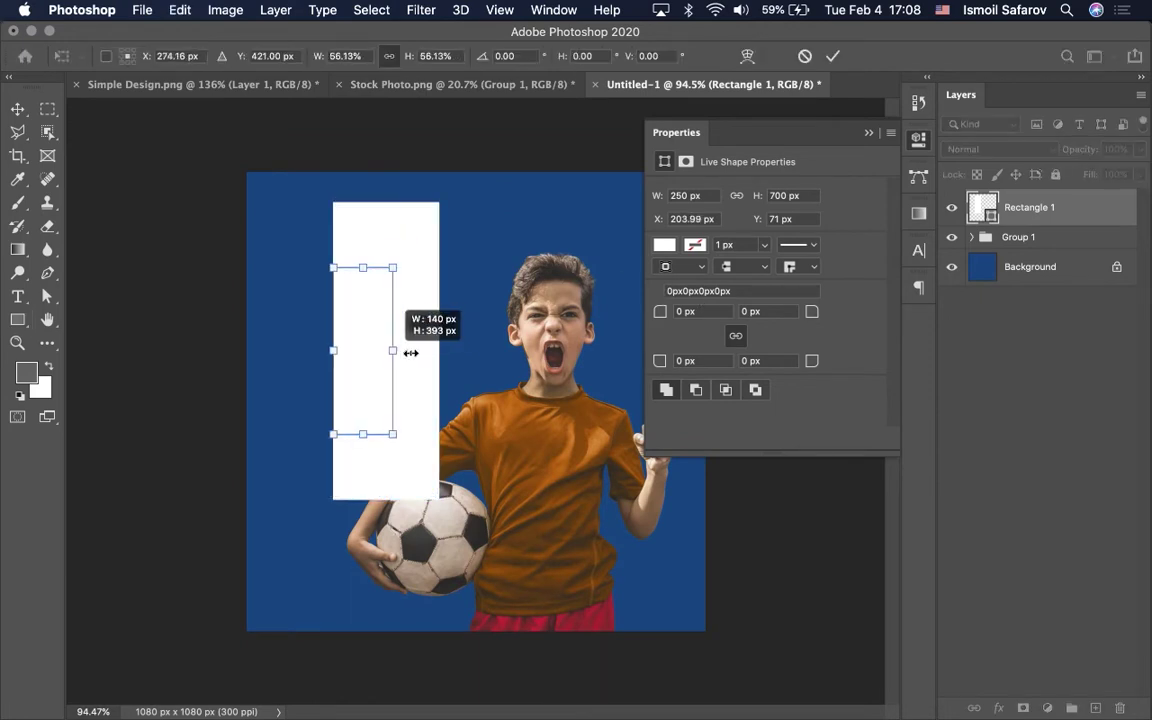
click(388, 61)
drag(413, 357, 379, 357)
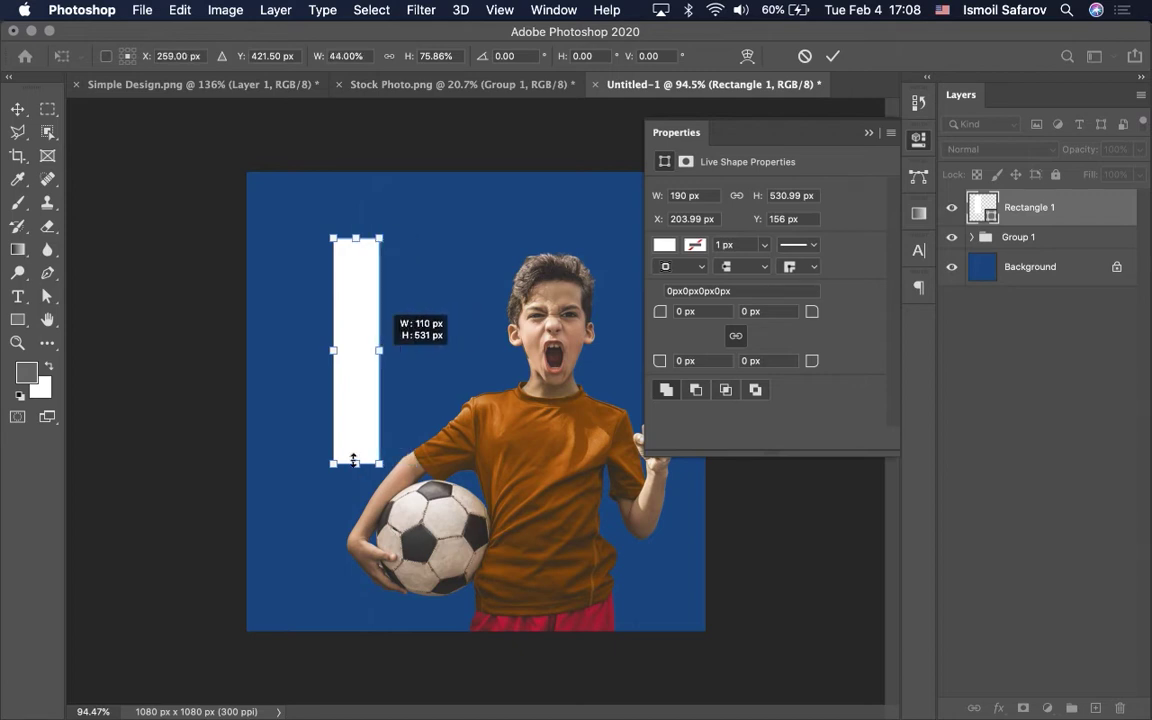
mouse_move(354, 474)
mouse_down()
mouse_move(357, 643)
mouse_move(358, 626)
mouse_up()
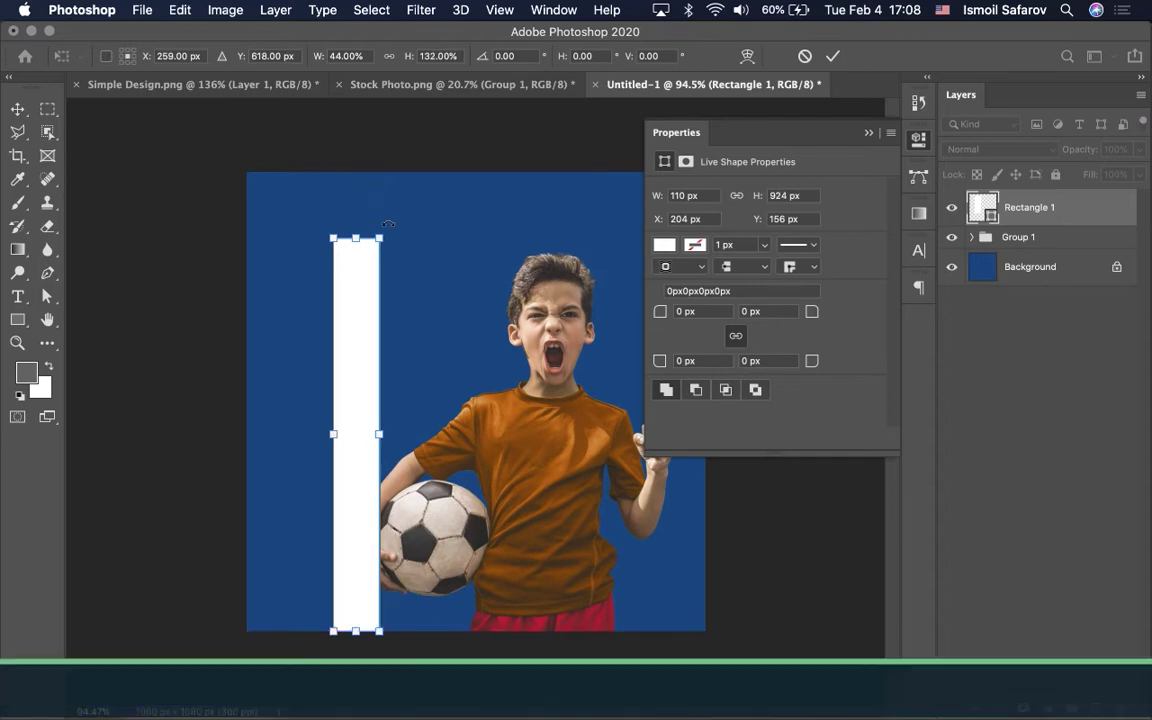
drag(450, 247, 492, 263)
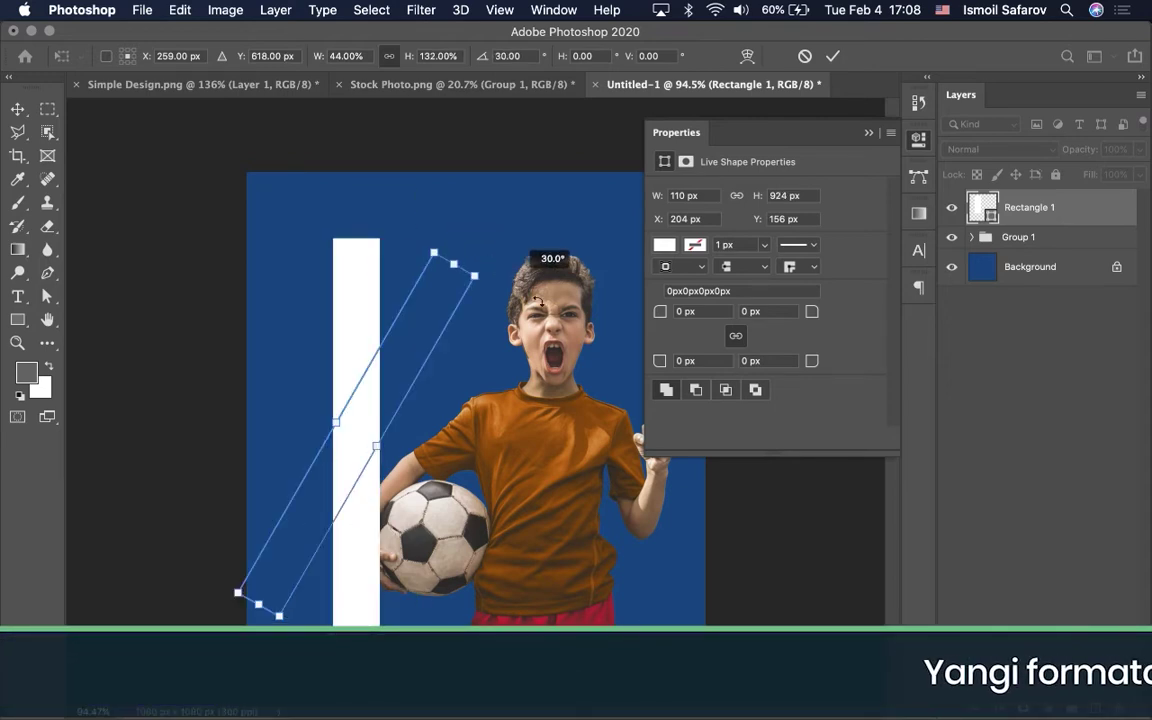
drag(537, 300, 560, 318)
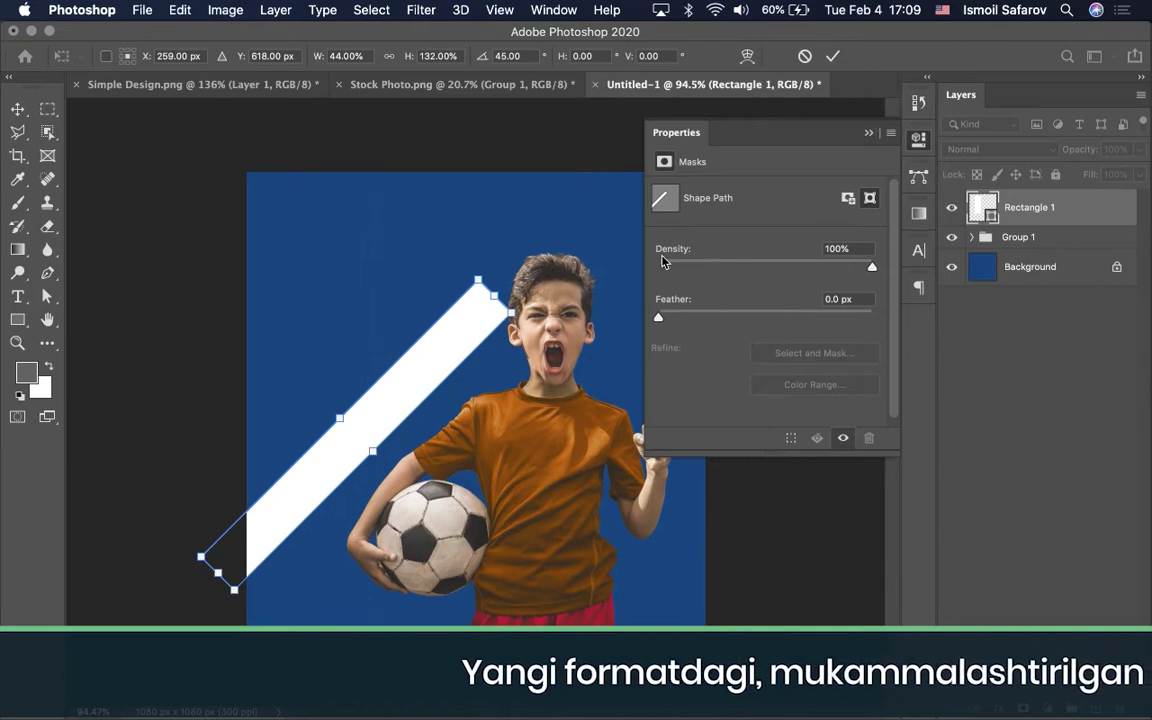
key(ctrl+z)
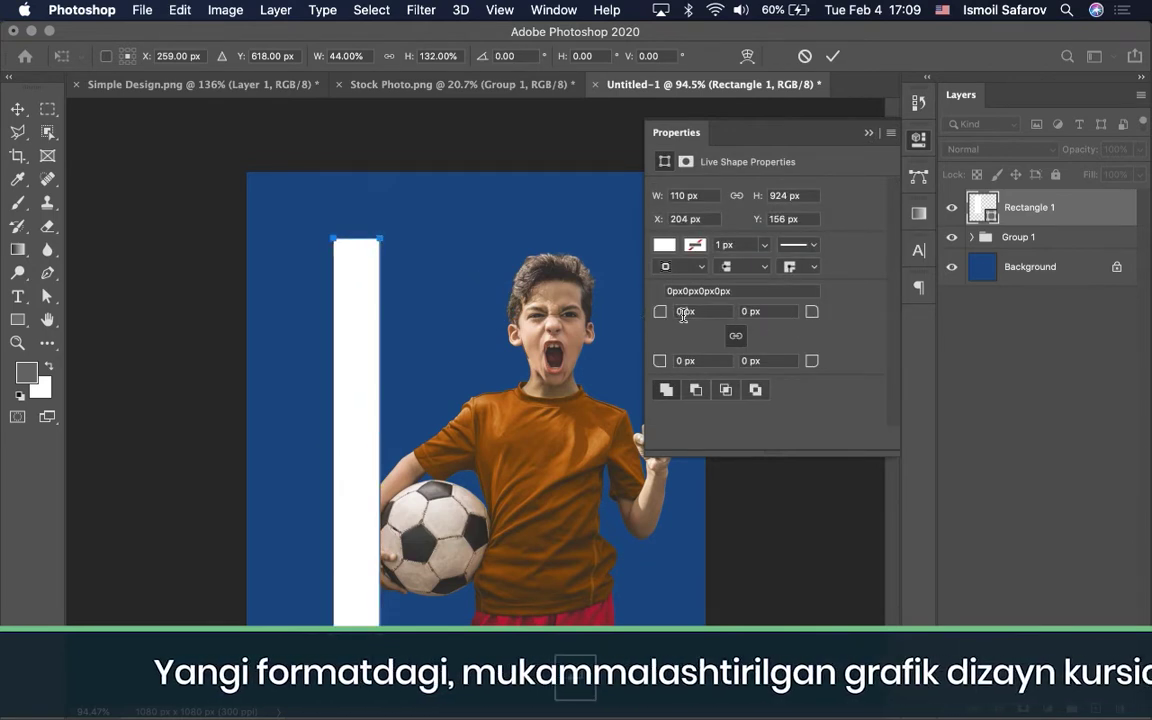
Give the white bar a 55 px corner radius.
click(683, 312)
text(55)
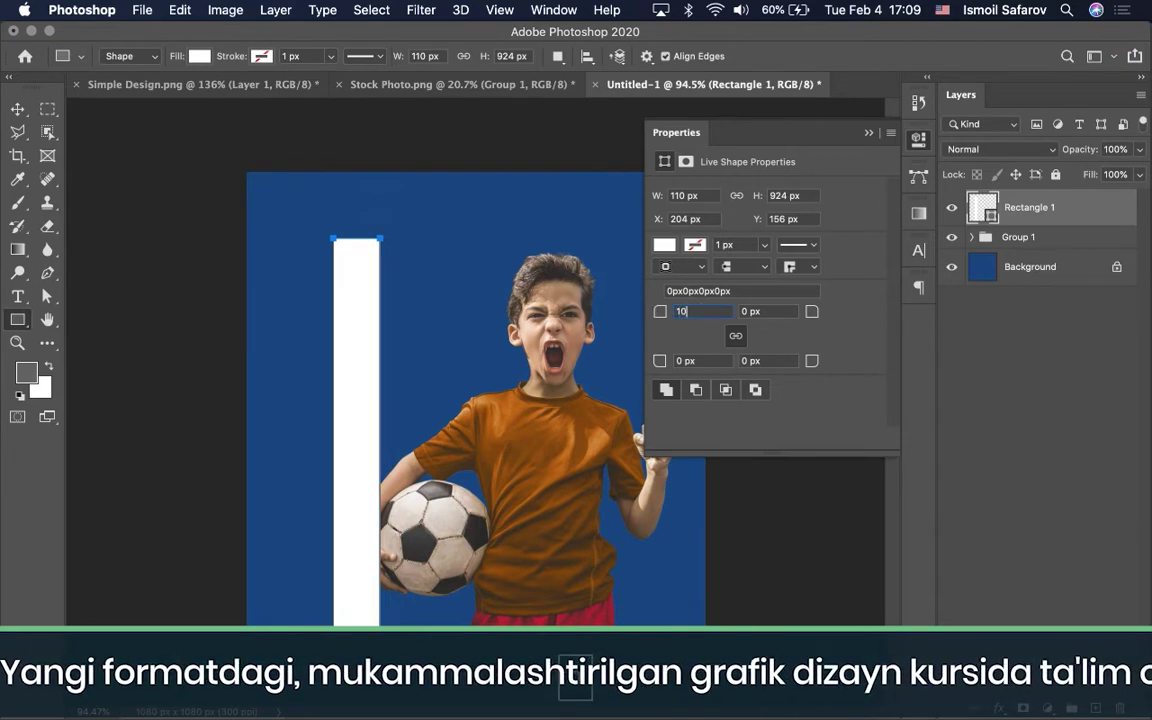
key(Return)
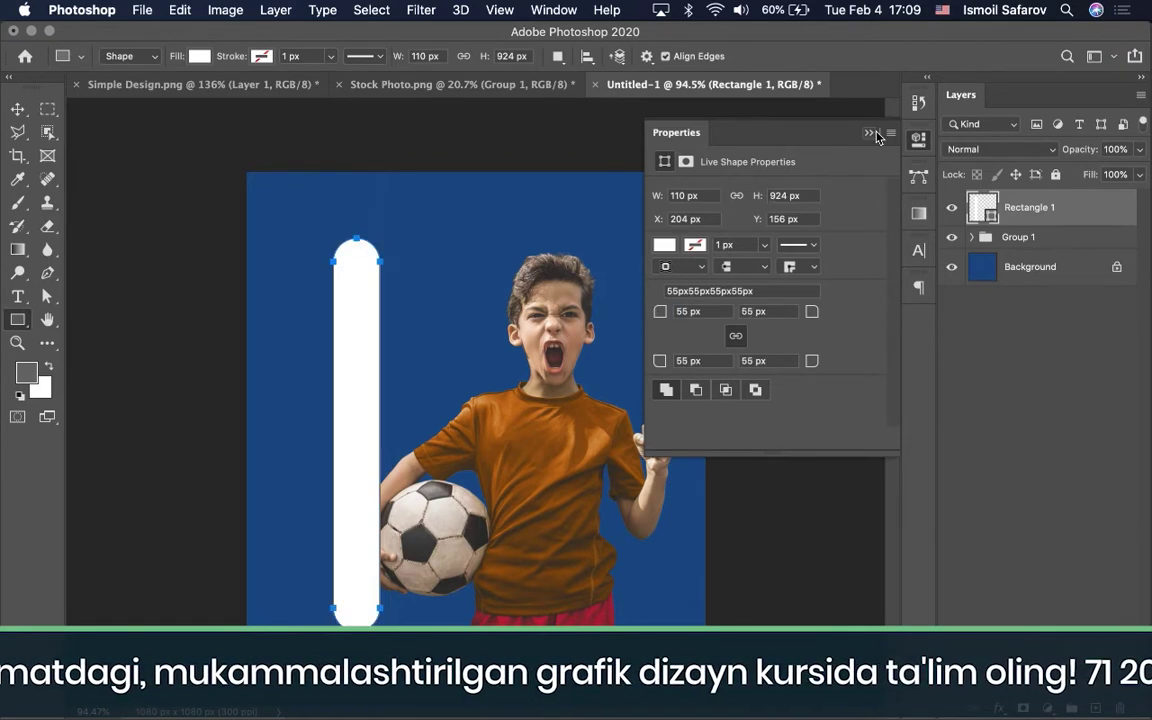
click(869, 132)
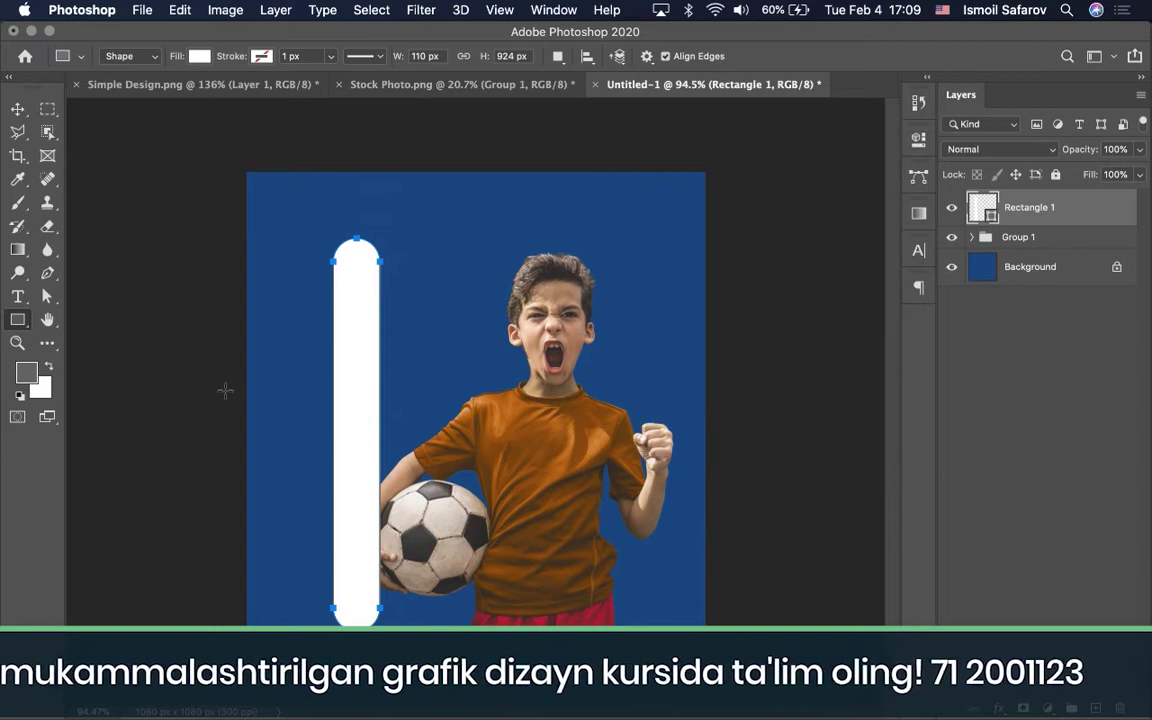
Rotate the rounded bar 45° toward the boy's head.
key(v)
key(ctrl+t)
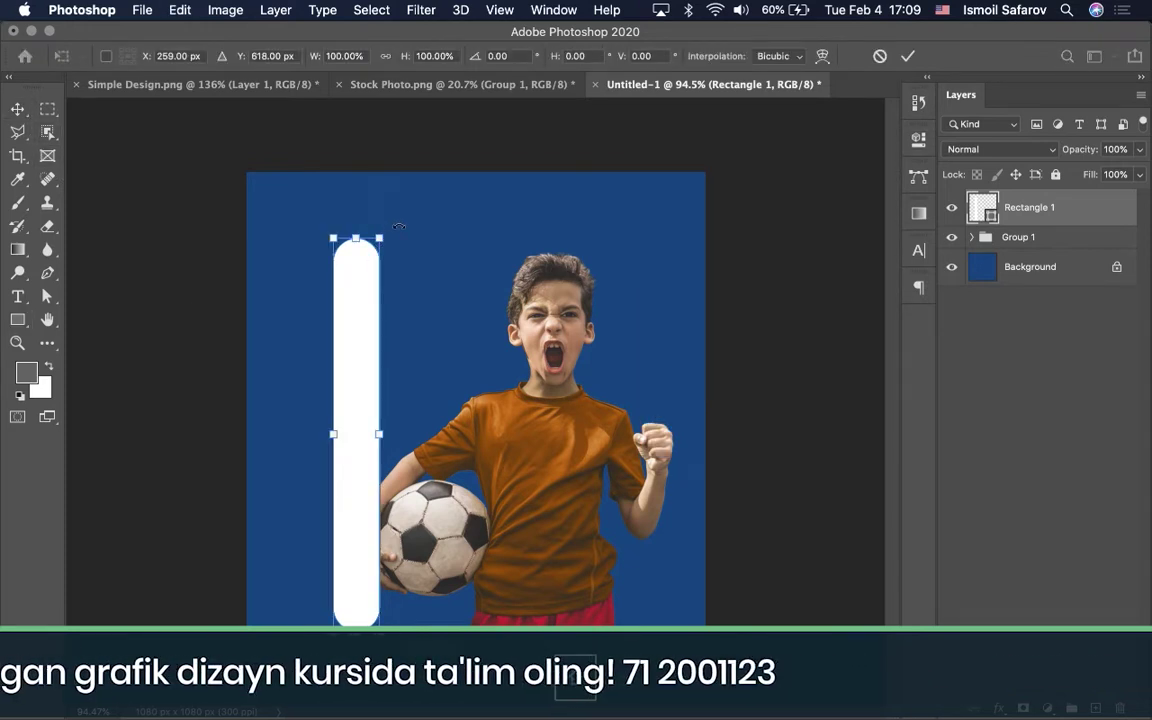
drag(414, 224, 560, 315)
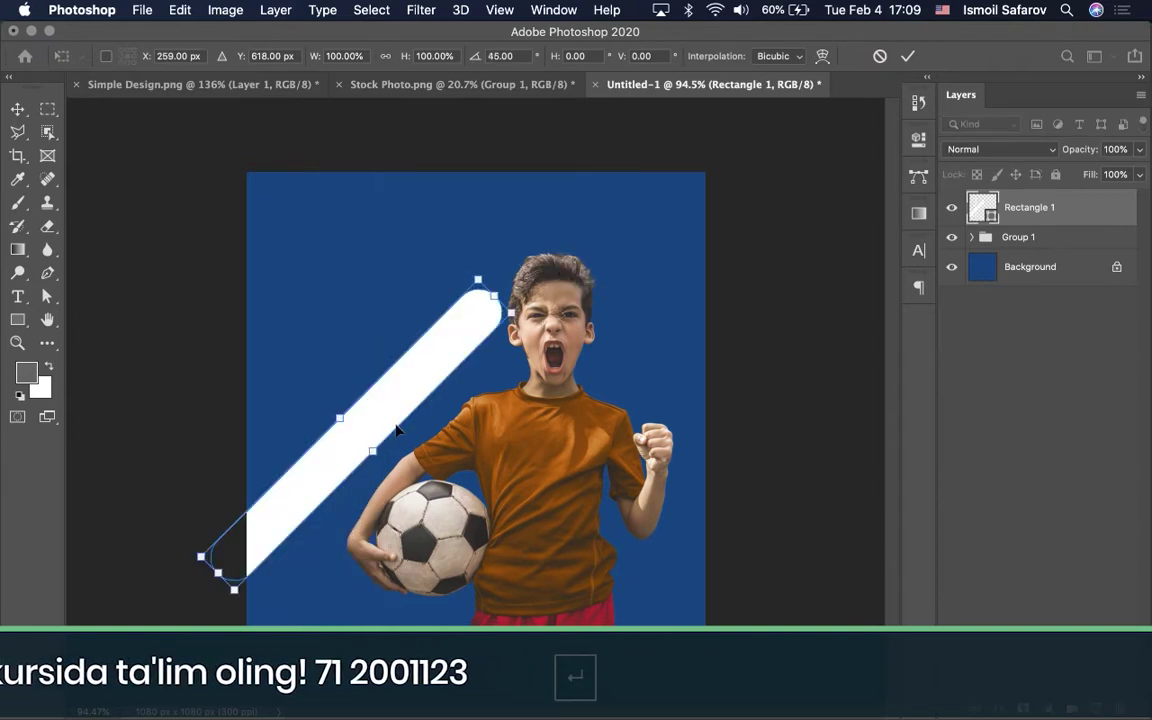
key(Return)
click(226, 86)
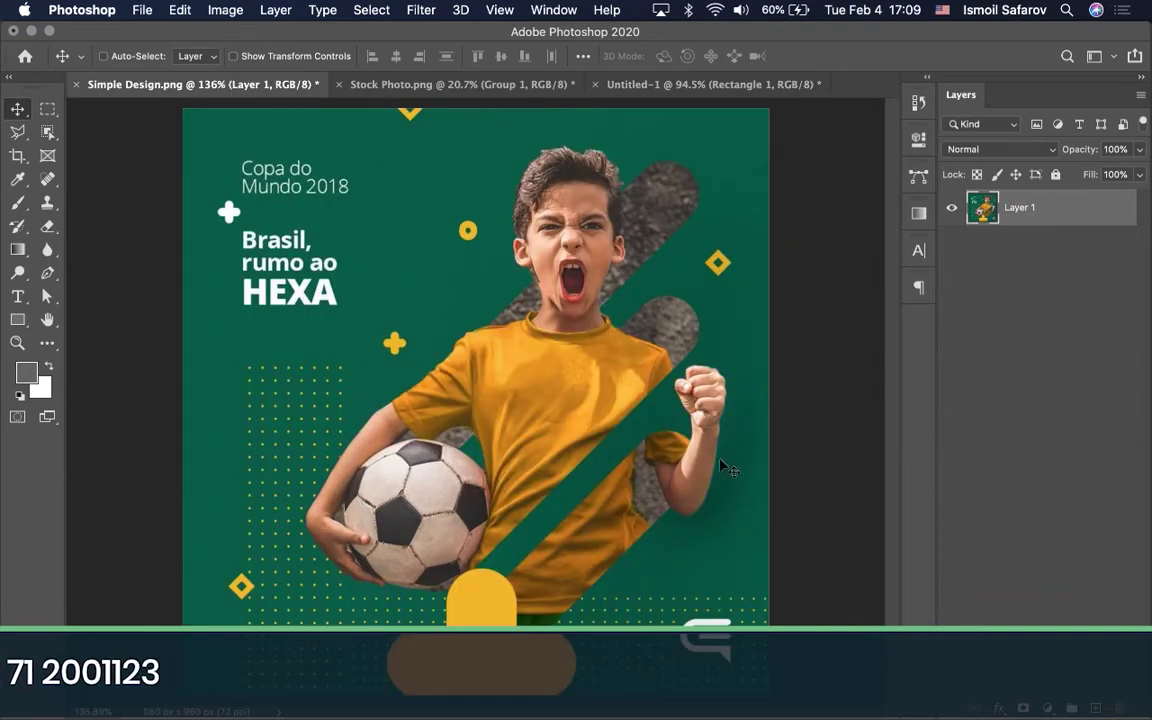
click(730, 88)
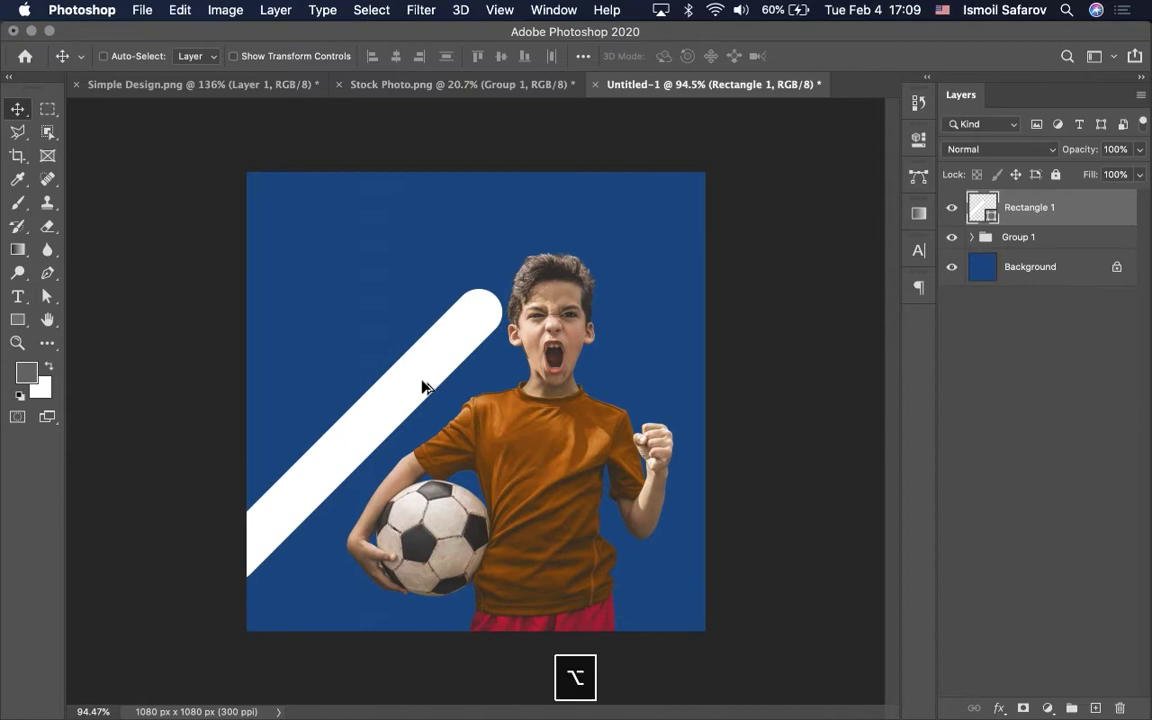
Duplicate the diagonal bar, shift the copy right, and move Rectangle 1 up-right across the boy's face.
mouse_move(422, 387)
mouse_down()
mouse_move(561, 412)
mouse_move(554, 404)
mouse_move(602, 469)
mouse_up()
drag(413, 400, 450, 368)
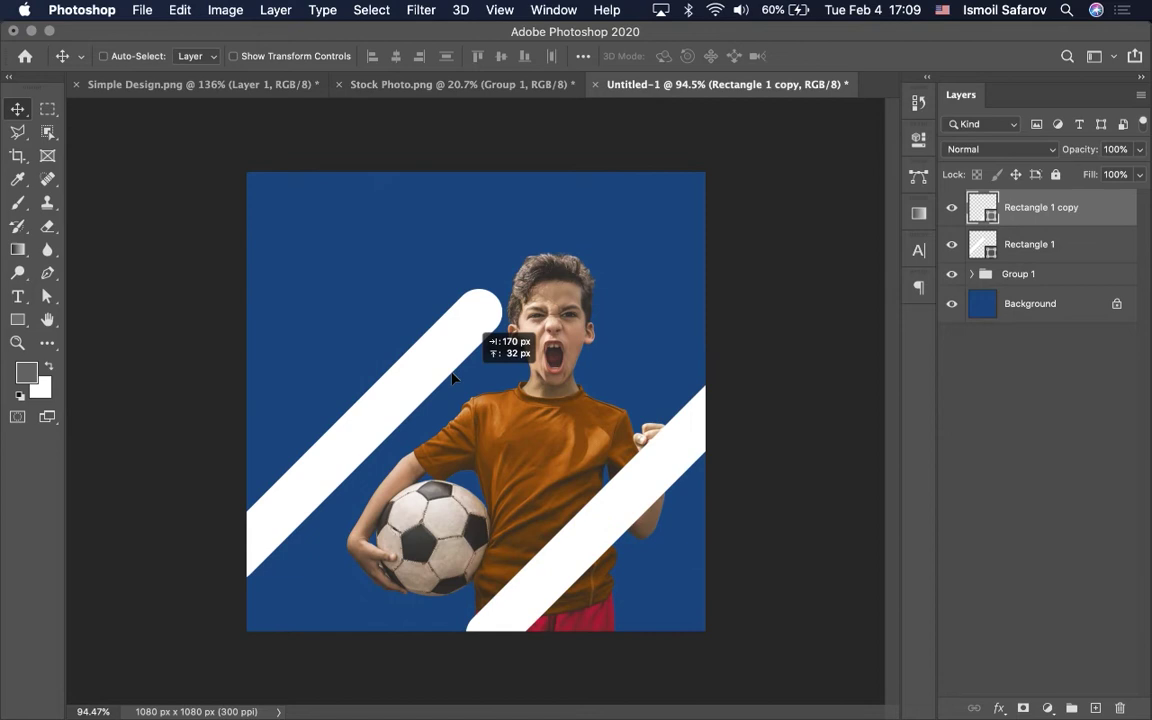
click(1019, 249)
drag(452, 342, 578, 321)
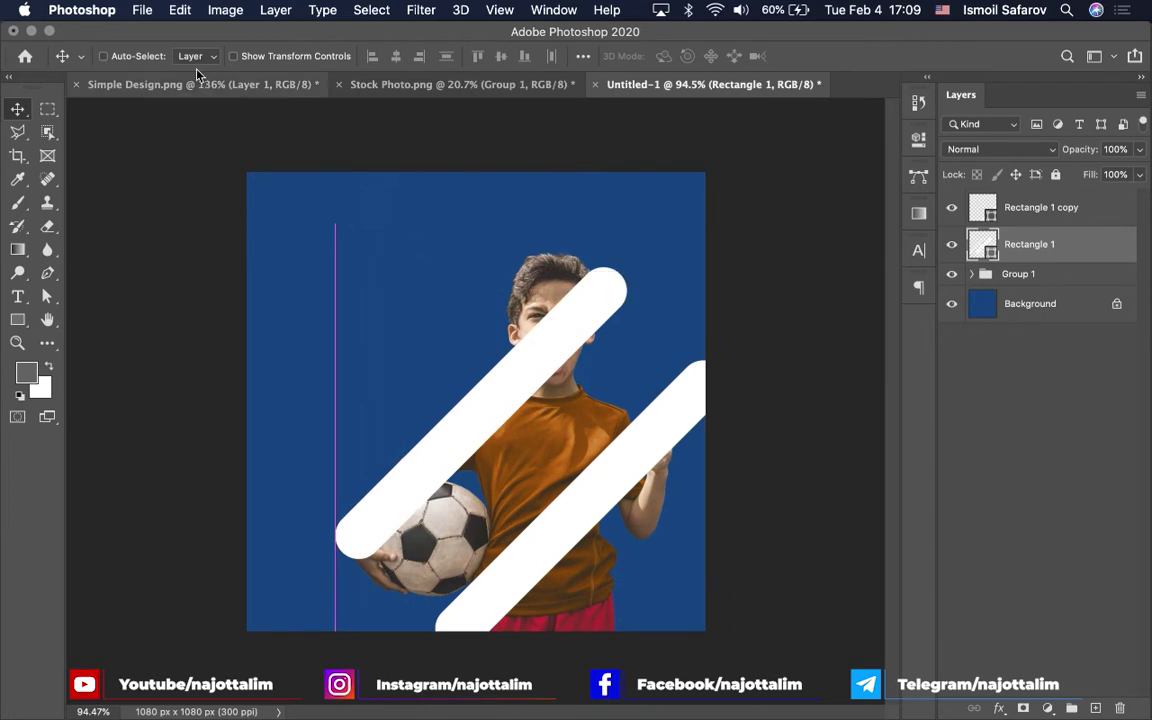
click(200, 86)
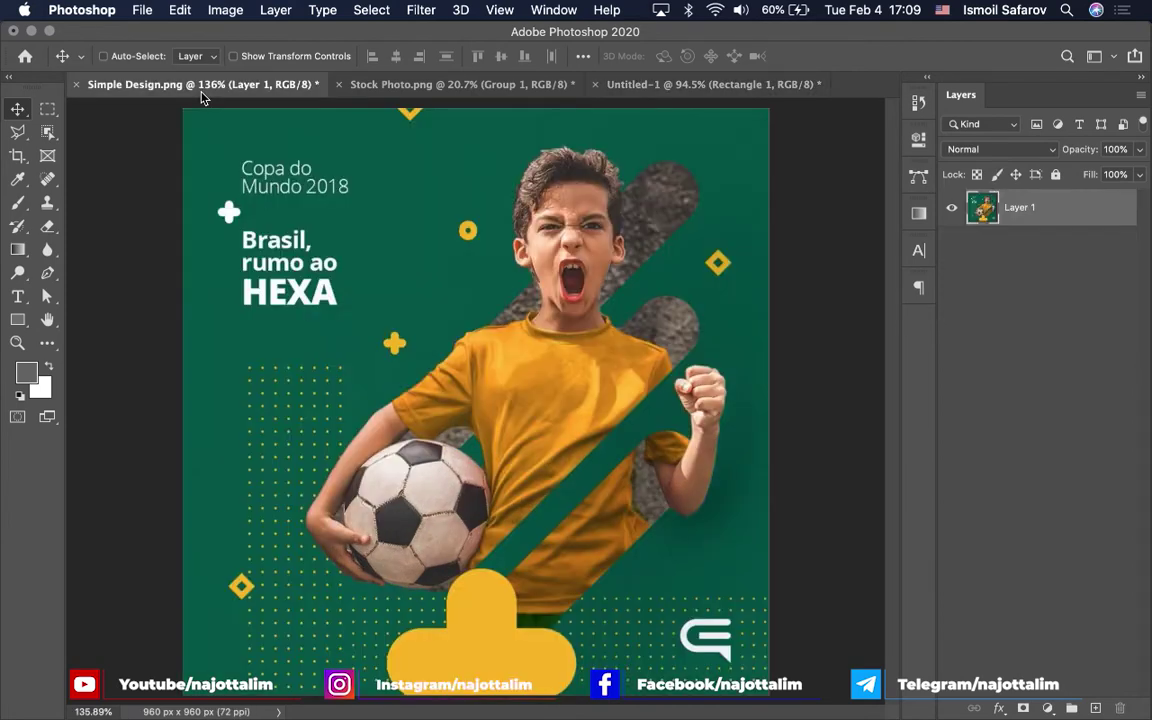
click(686, 86)
drag(545, 365, 572, 339)
key(super+t)
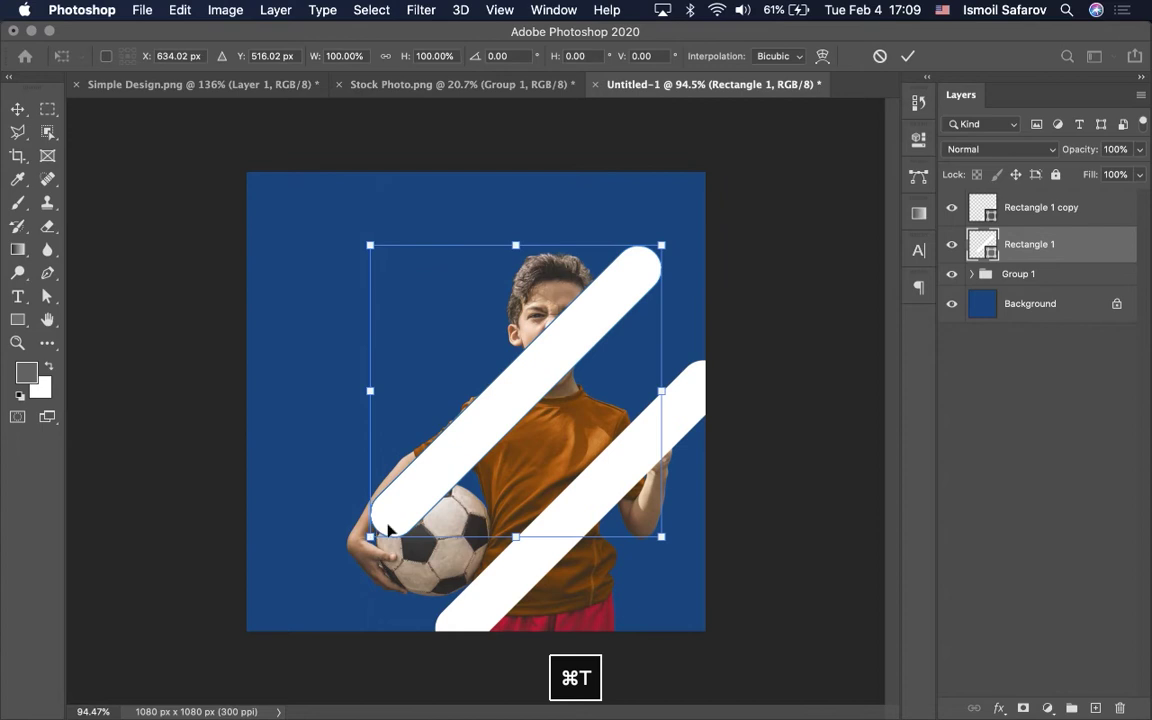
key(Return)
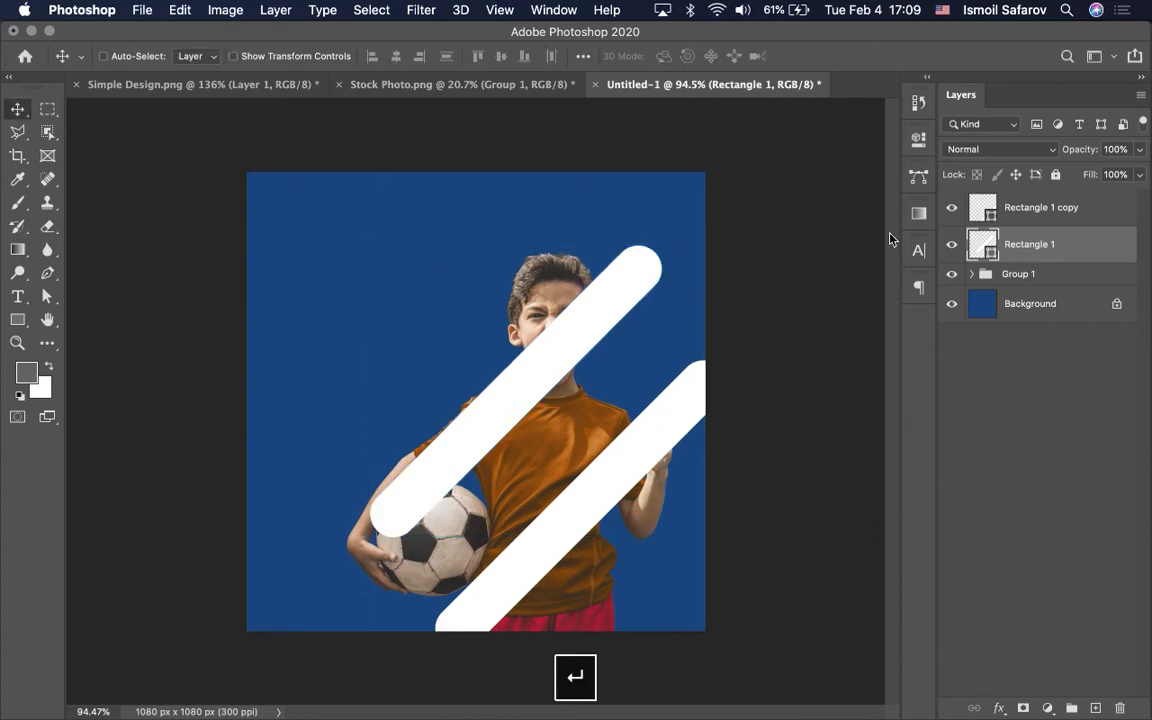
Re-transform Rectangle 1, rotating it upright and then back to its diagonal angle.
right_click(1005, 247)
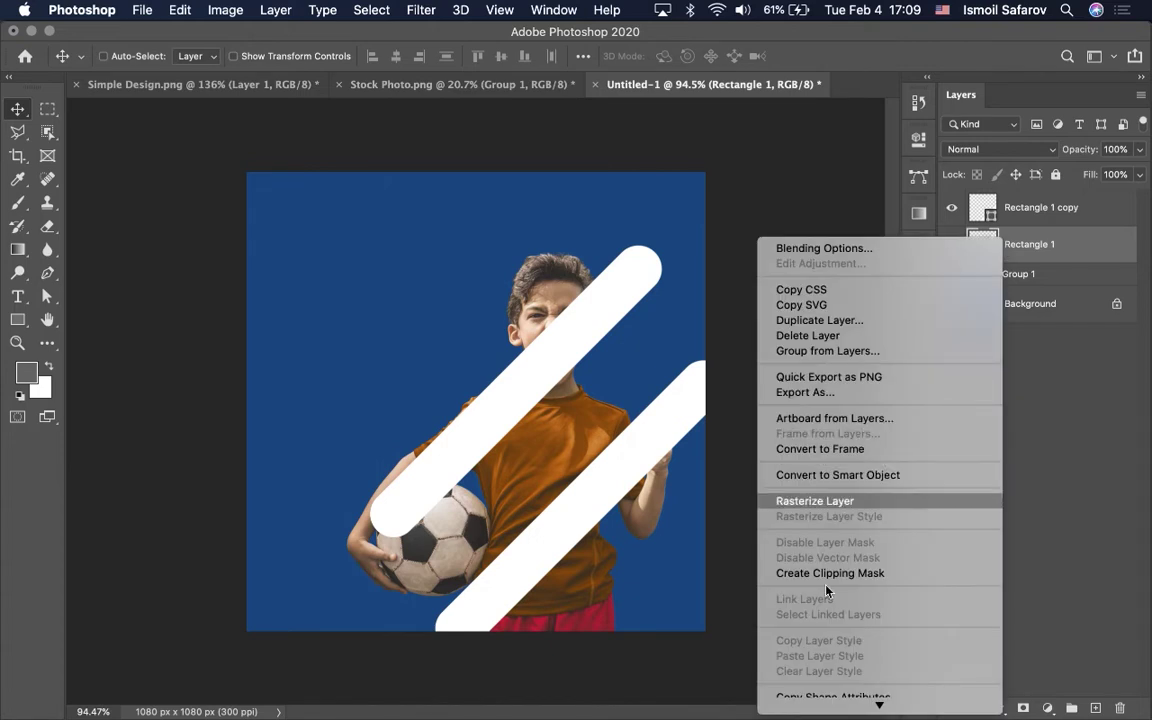
click(610, 515)
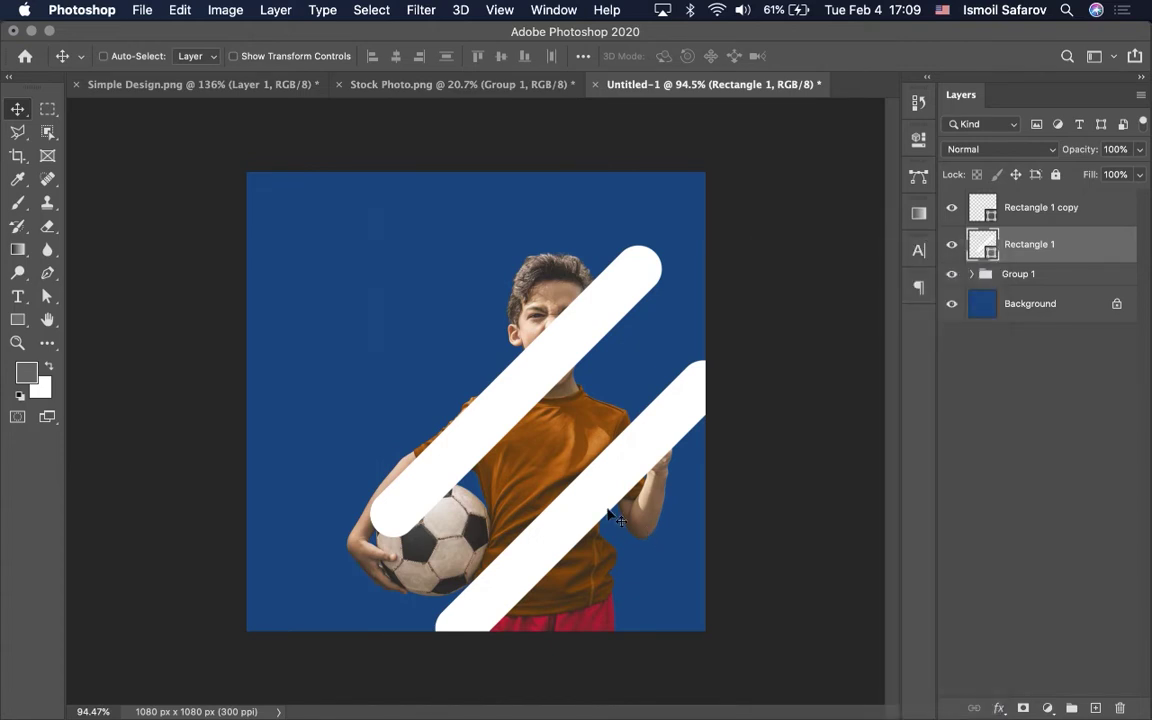
key(super+t)
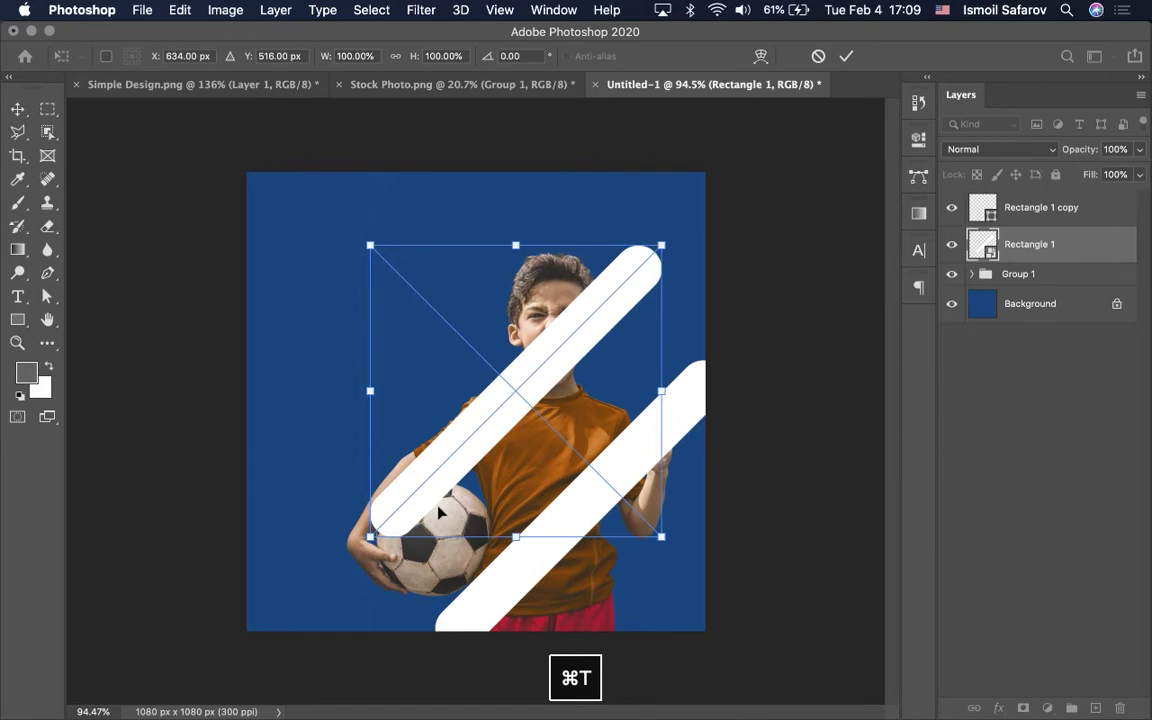
key(Return)
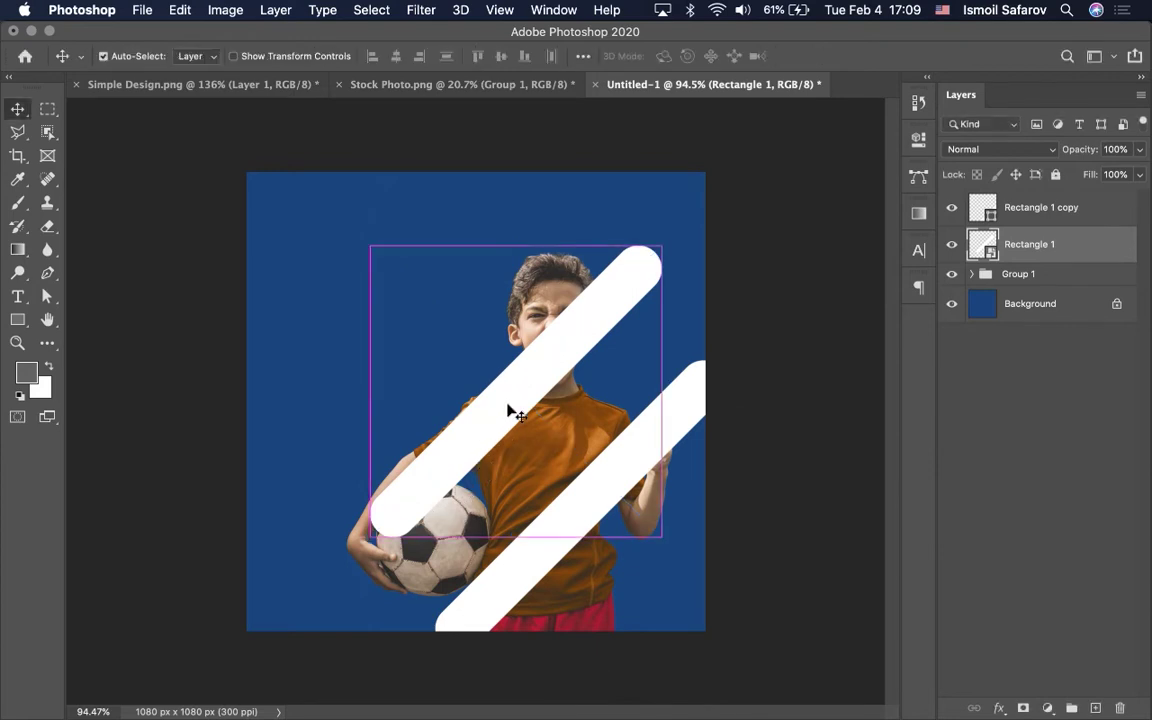
key(super+t)
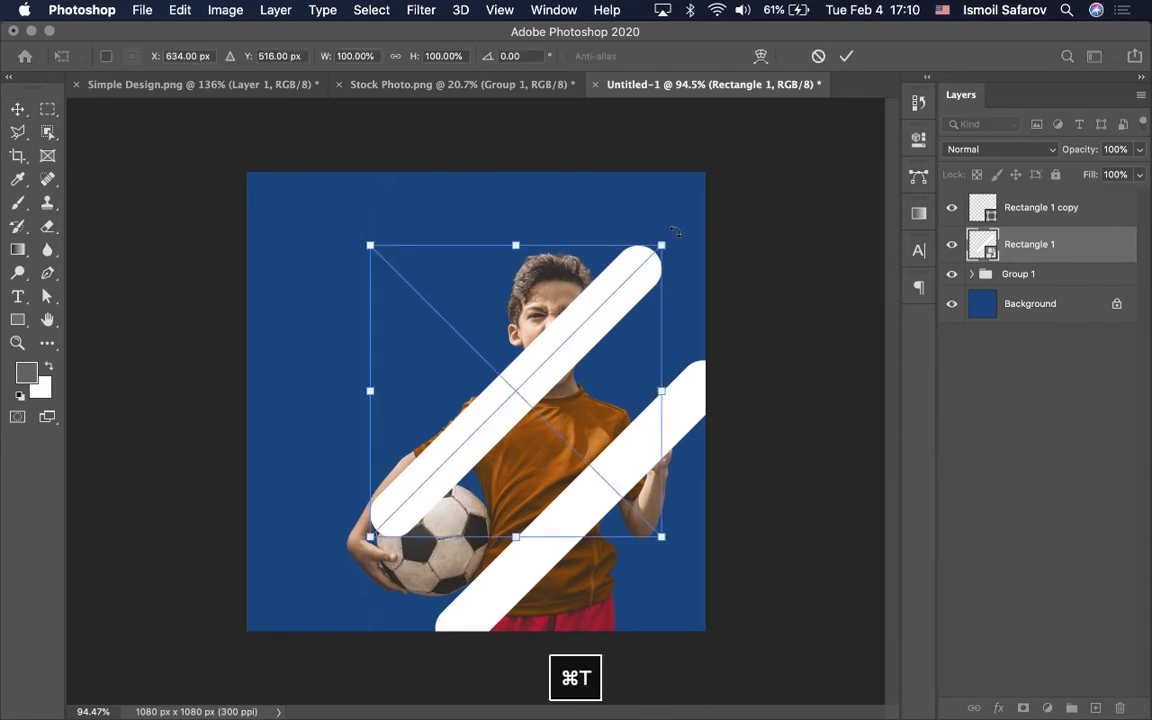
drag(636, 228, 509, 231)
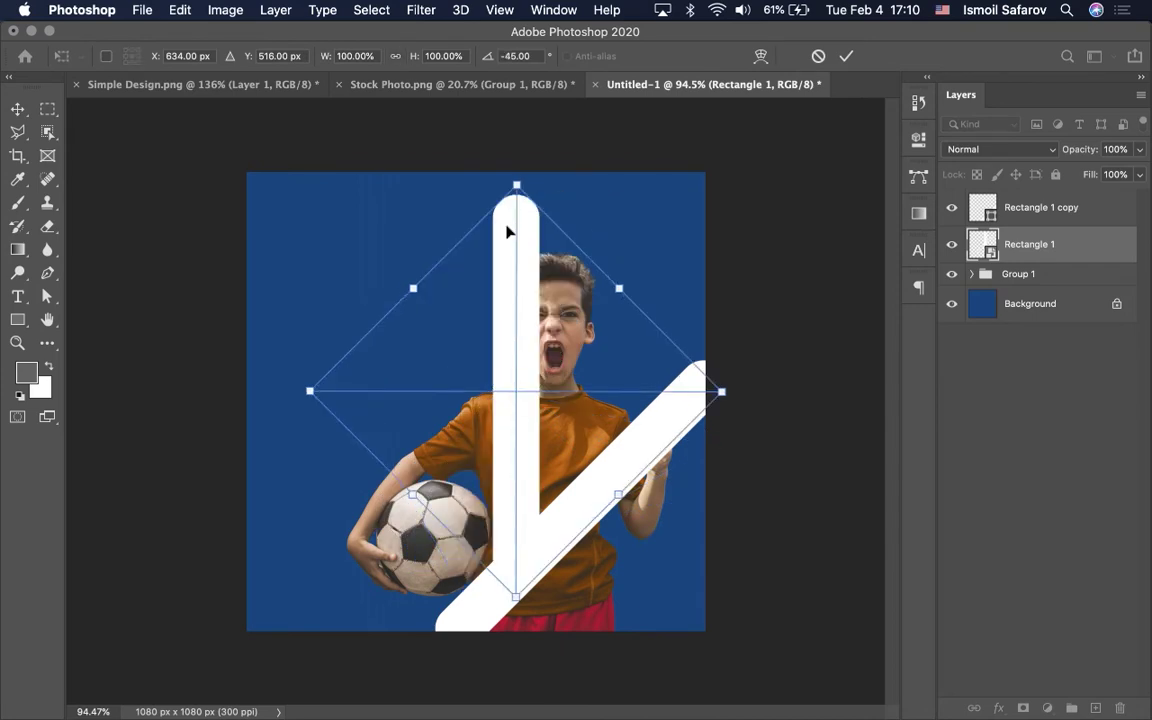
key(Return)
key(super+t)
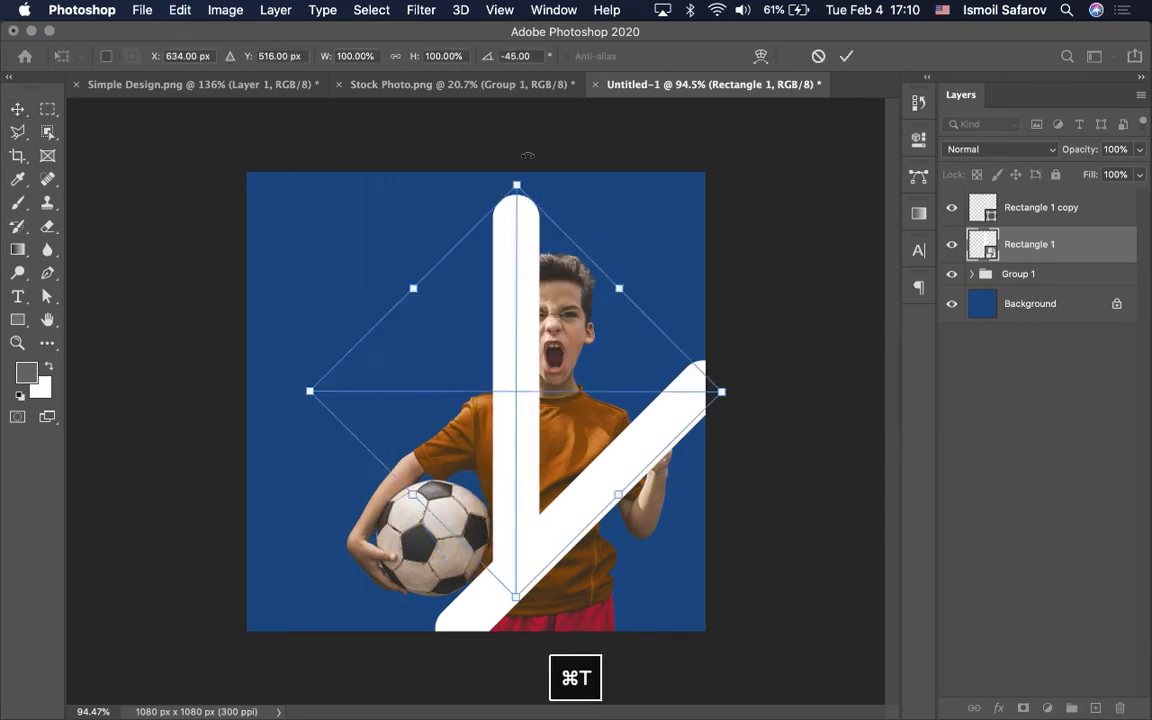
key(Return)
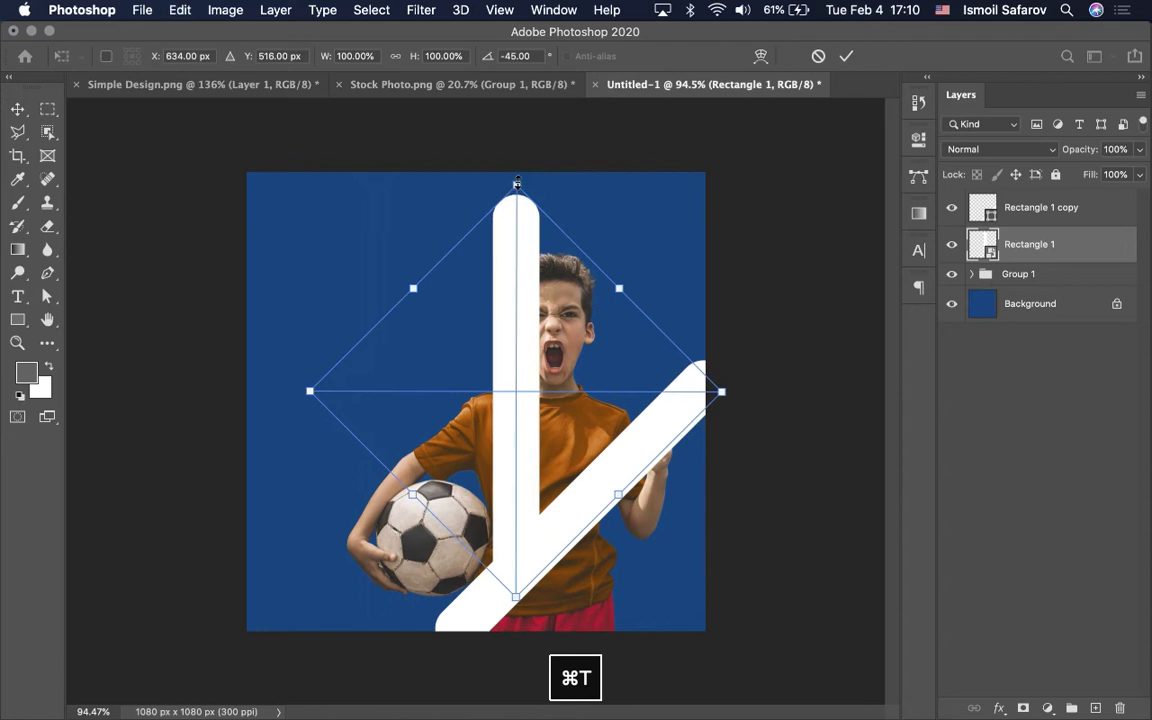
key(super+t)
drag(528, 169, 700, 231)
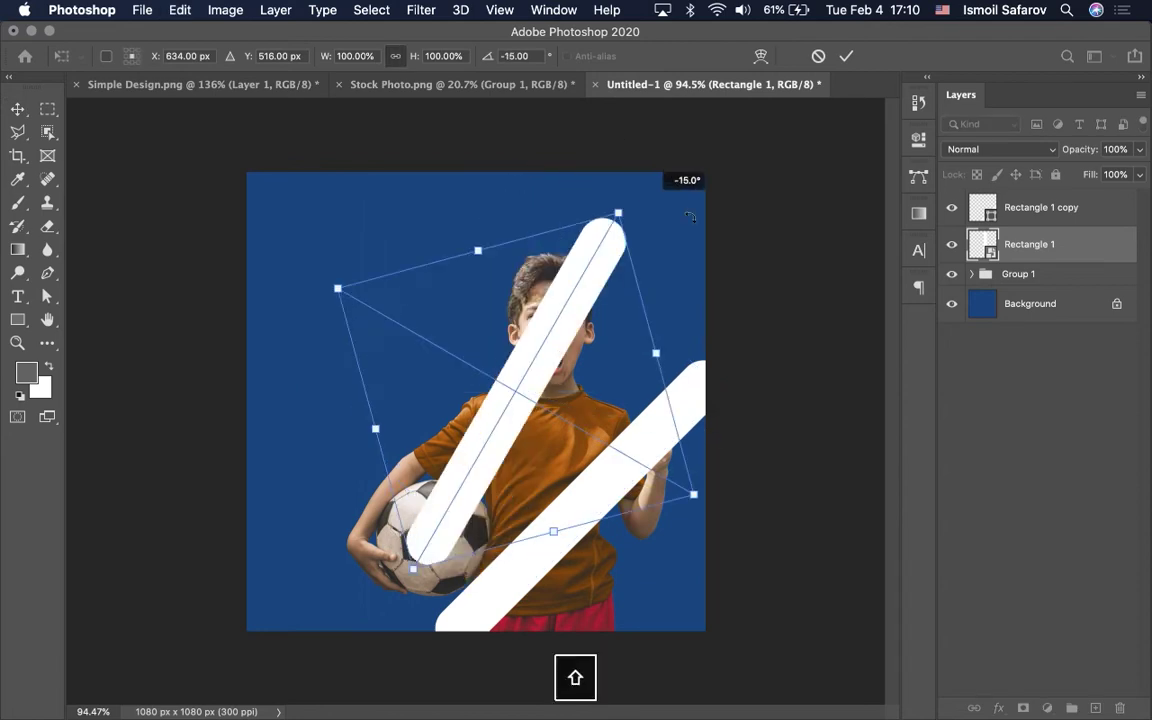
key(Return)
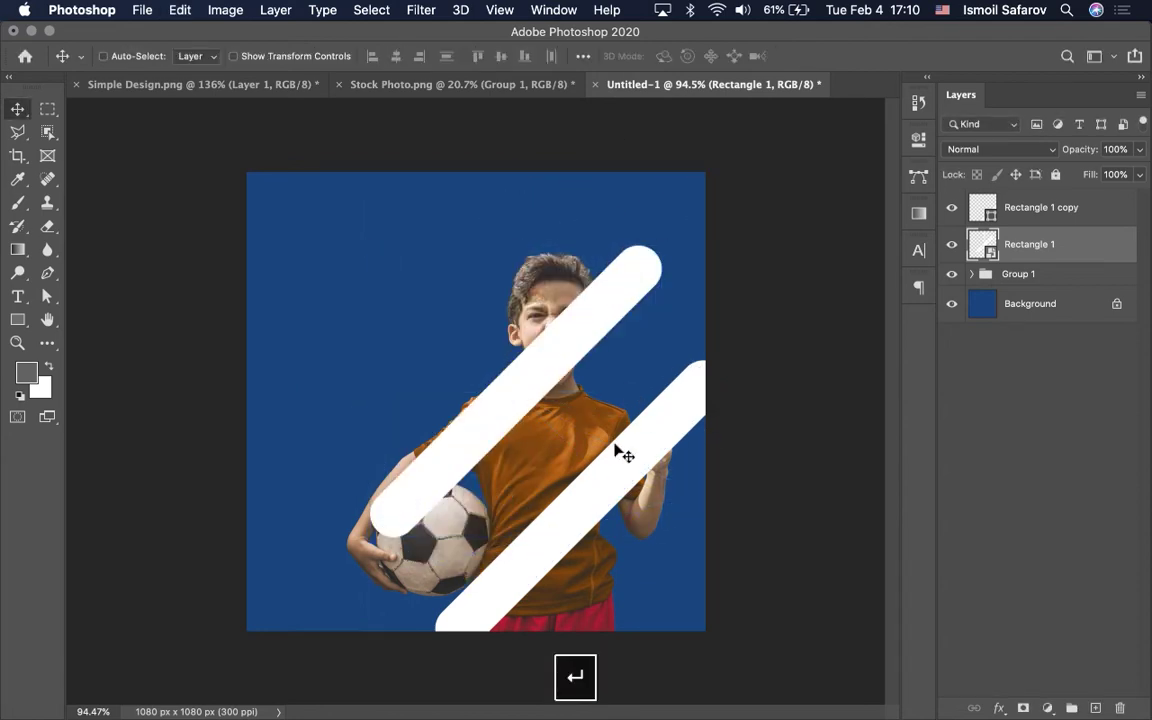
Move Rectangle 1 into Group 1 above Layer 1 and nudge it left and down.
drag(617, 452, 622, 468)
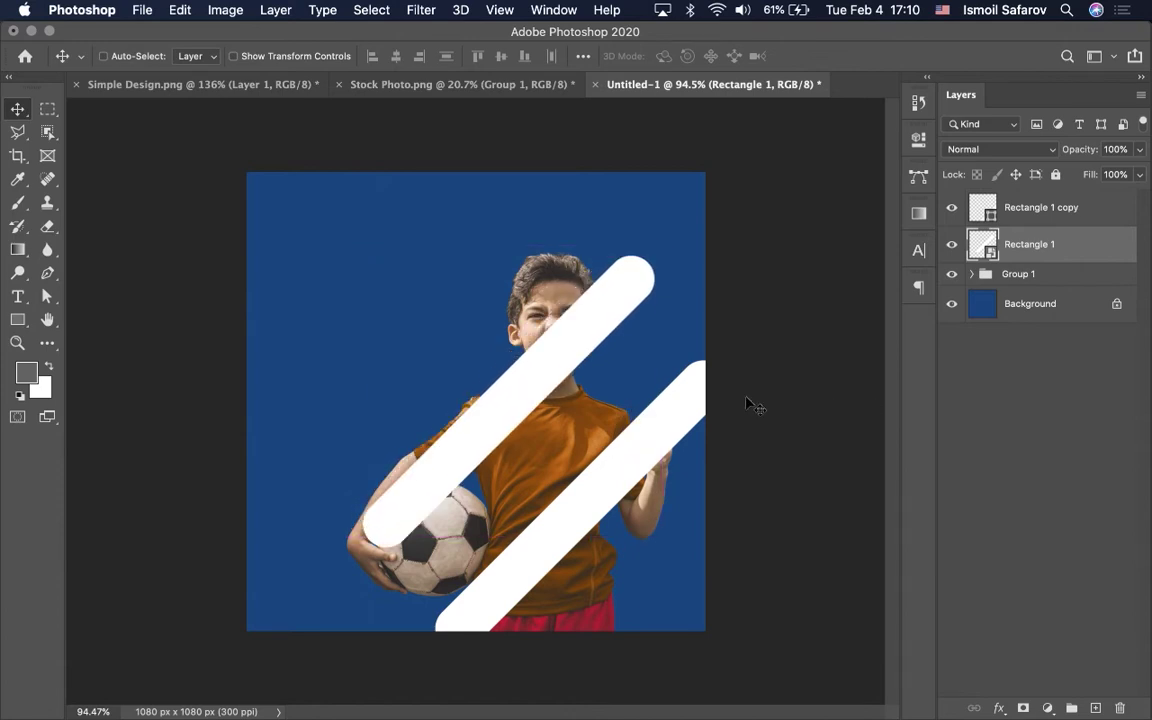
key(Left)
key(Left)
key(Left)
drag(1008, 256, 1005, 289)
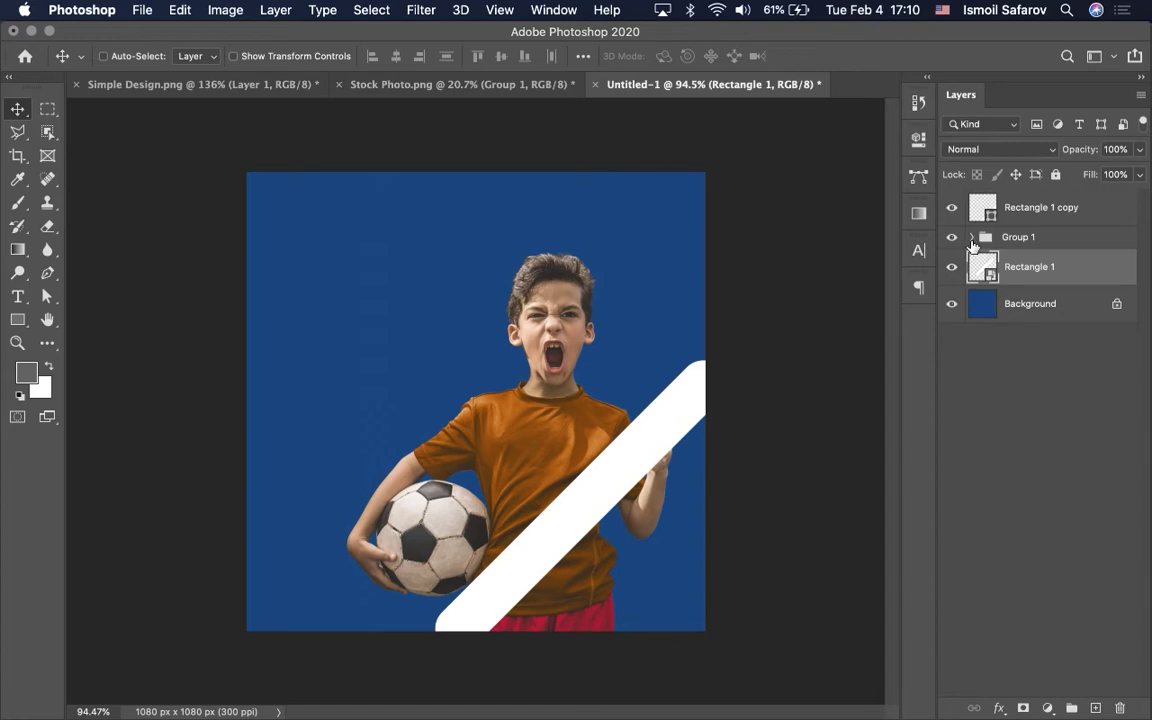
click(971, 237)
drag(1020, 380, 1015, 337)
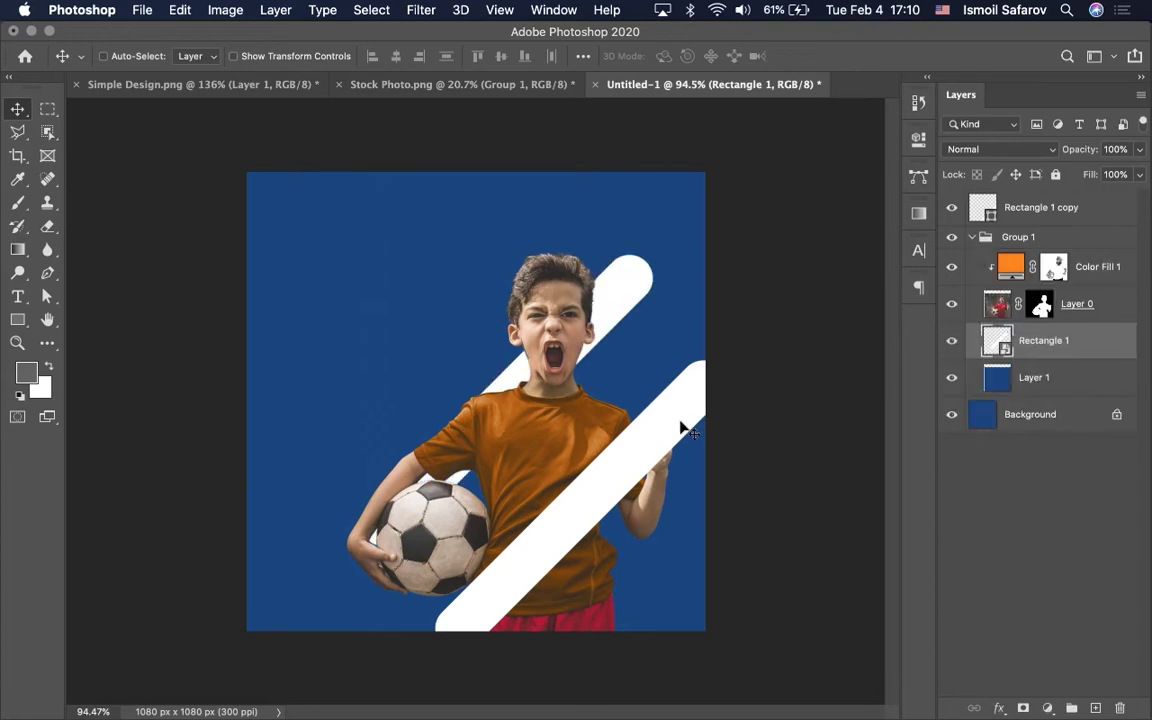
key(Left)
key(Down)
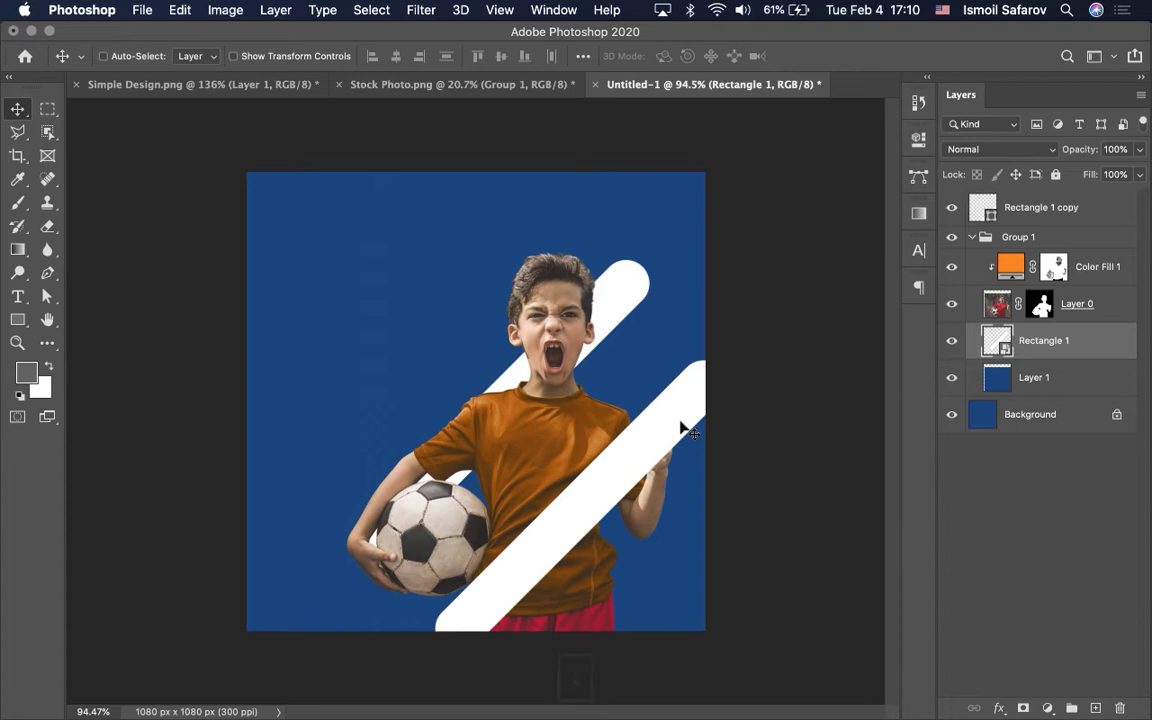
click(256, 86)
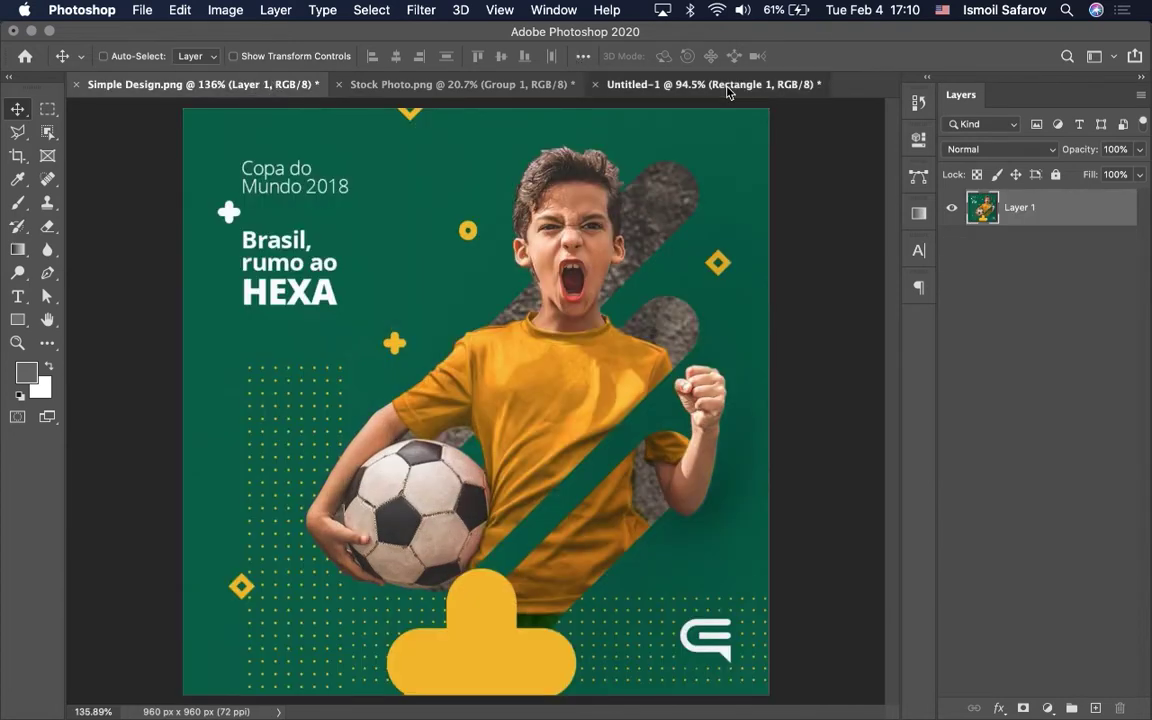
click(653, 82)
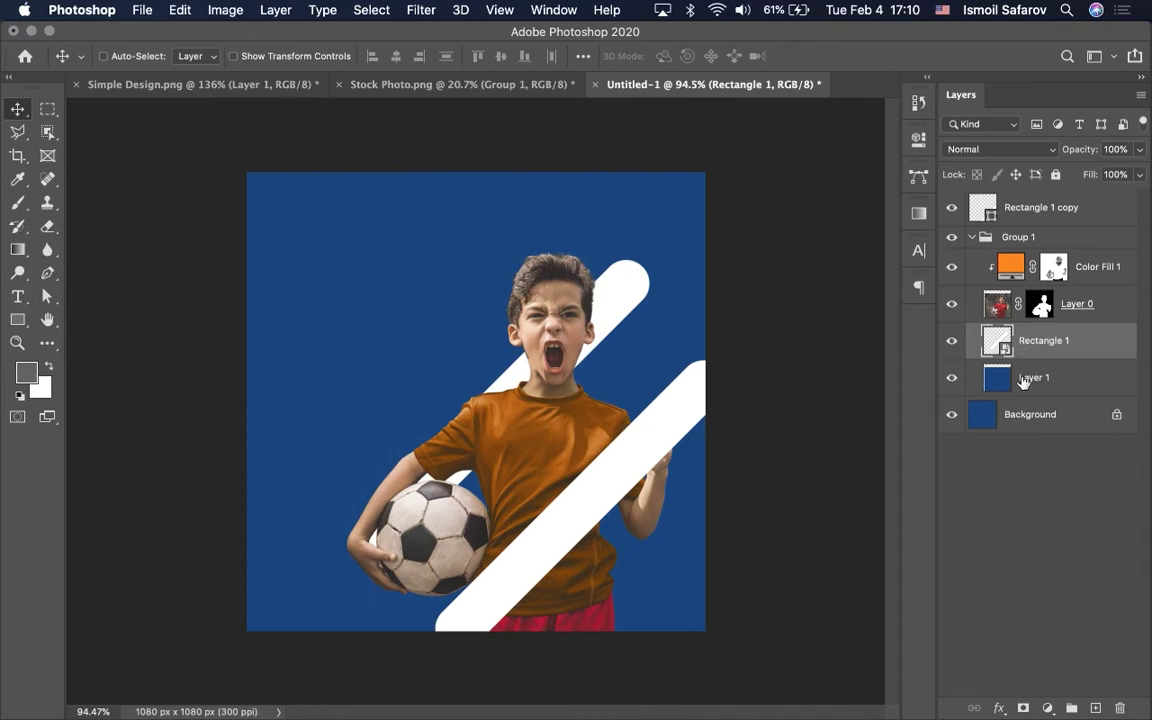
Move Rectangle 1 copy into Group 1 and slide its bar left behind the boy.
drag(1010, 205, 1025, 362)
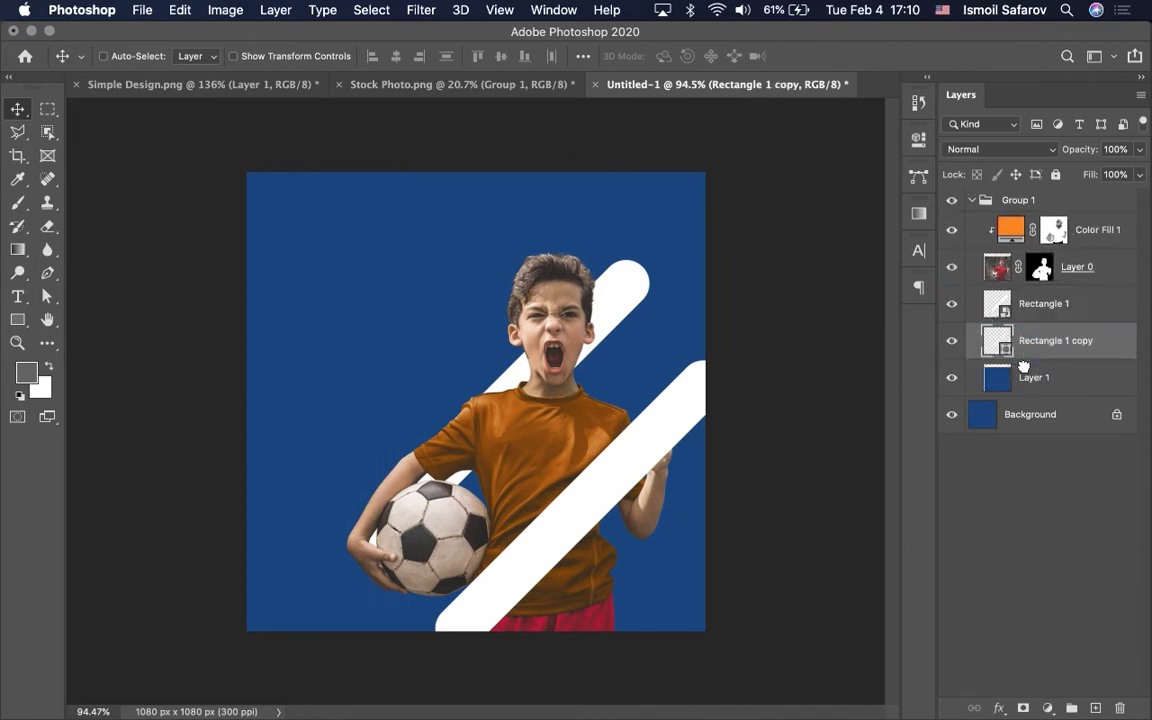
click(219, 86)
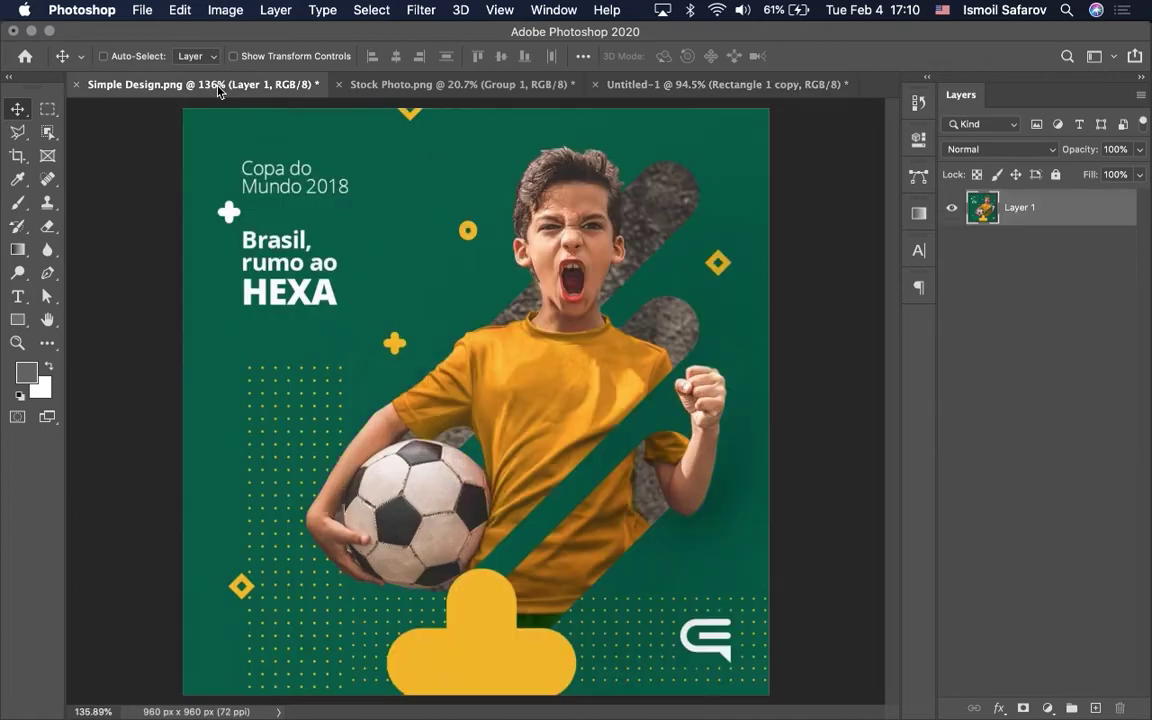
click(722, 84)
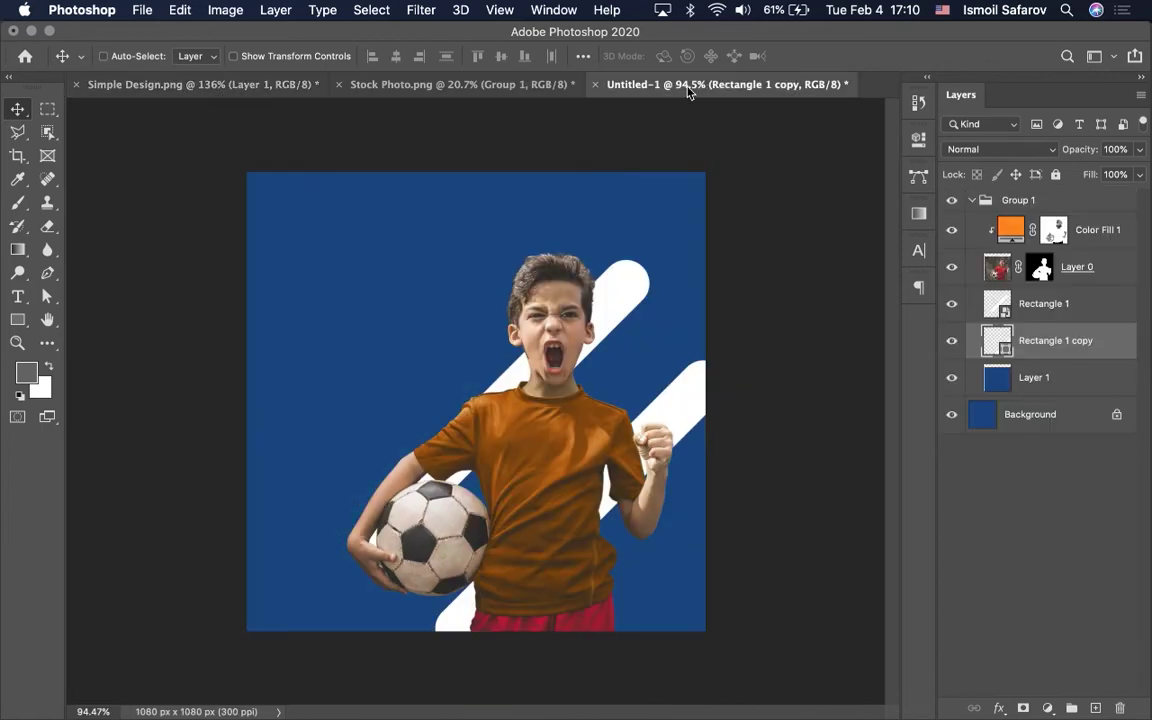
drag(690, 408, 615, 402)
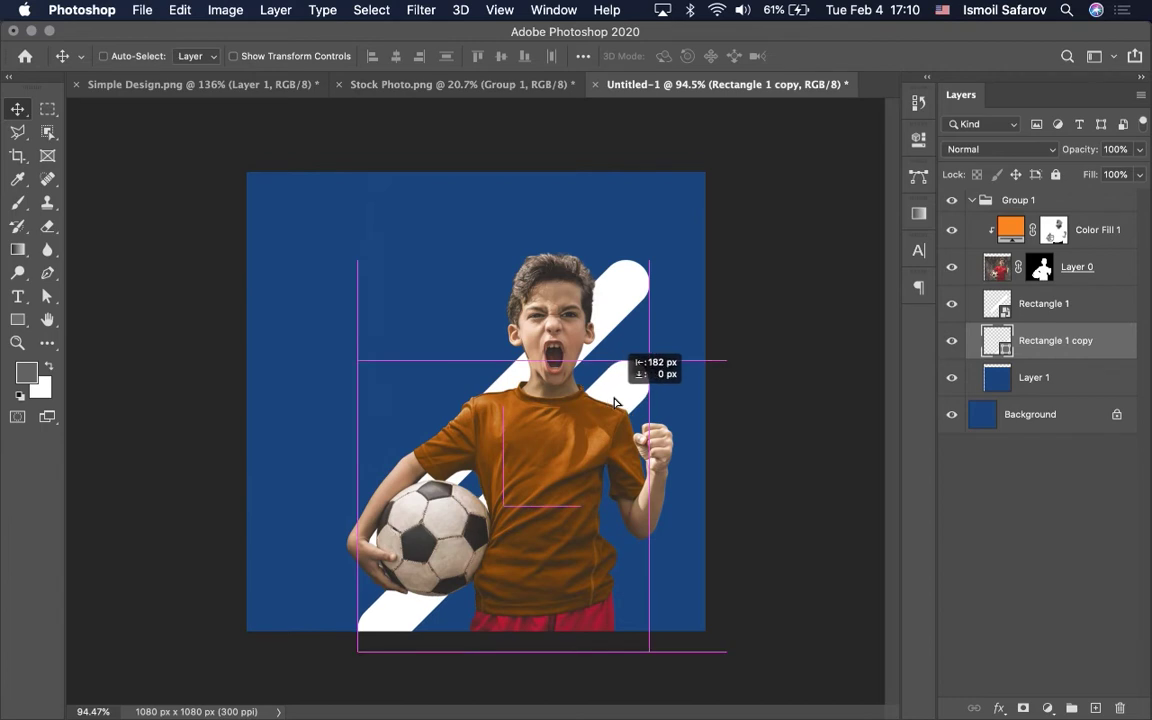
drag(615, 402, 625, 463)
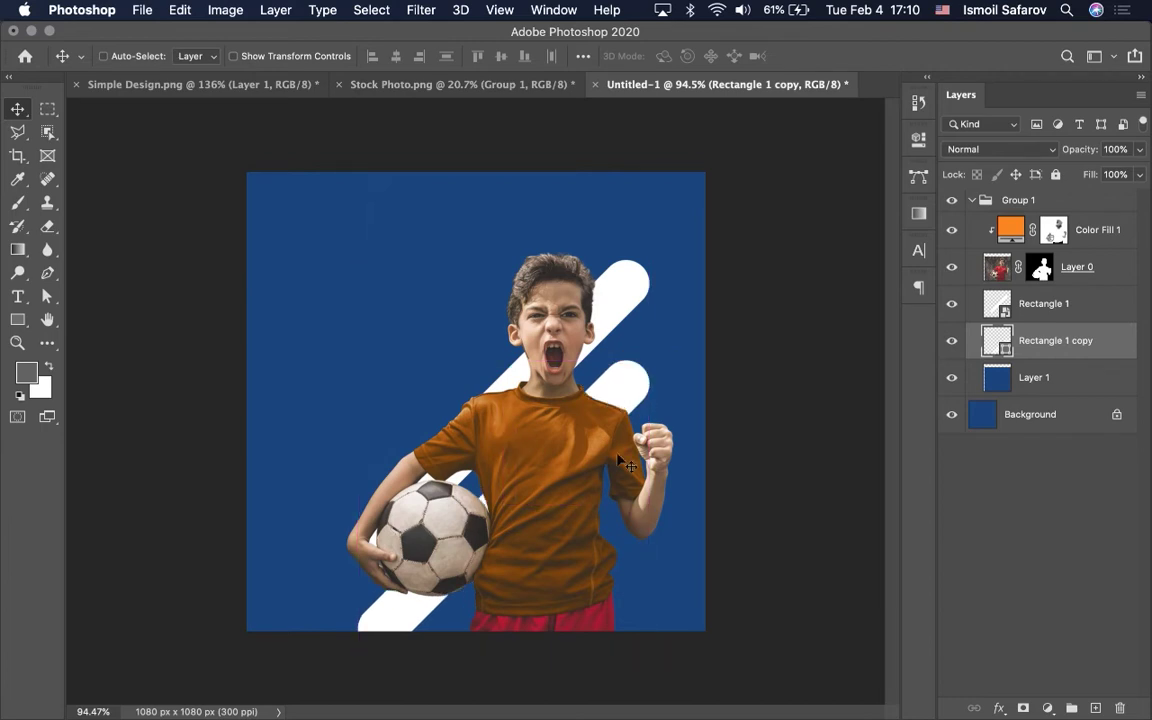
key(Right)
key(Right)
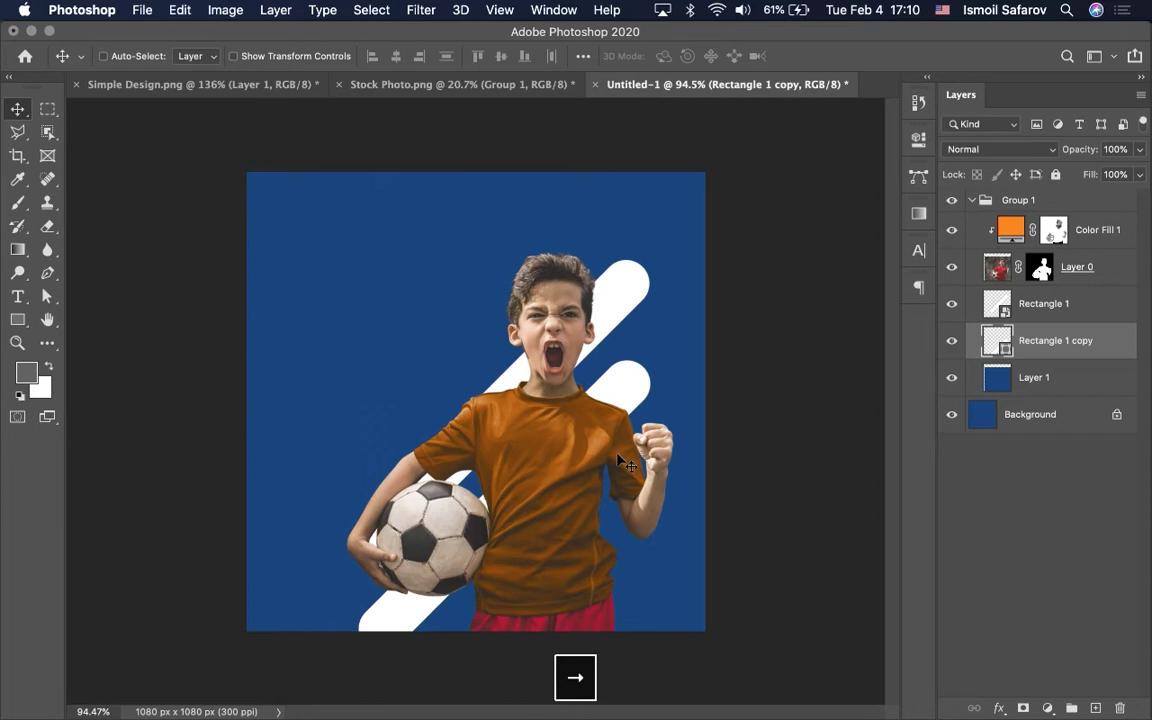
Shift the lower bar further right, comparing against the reference poster.
click(227, 86)
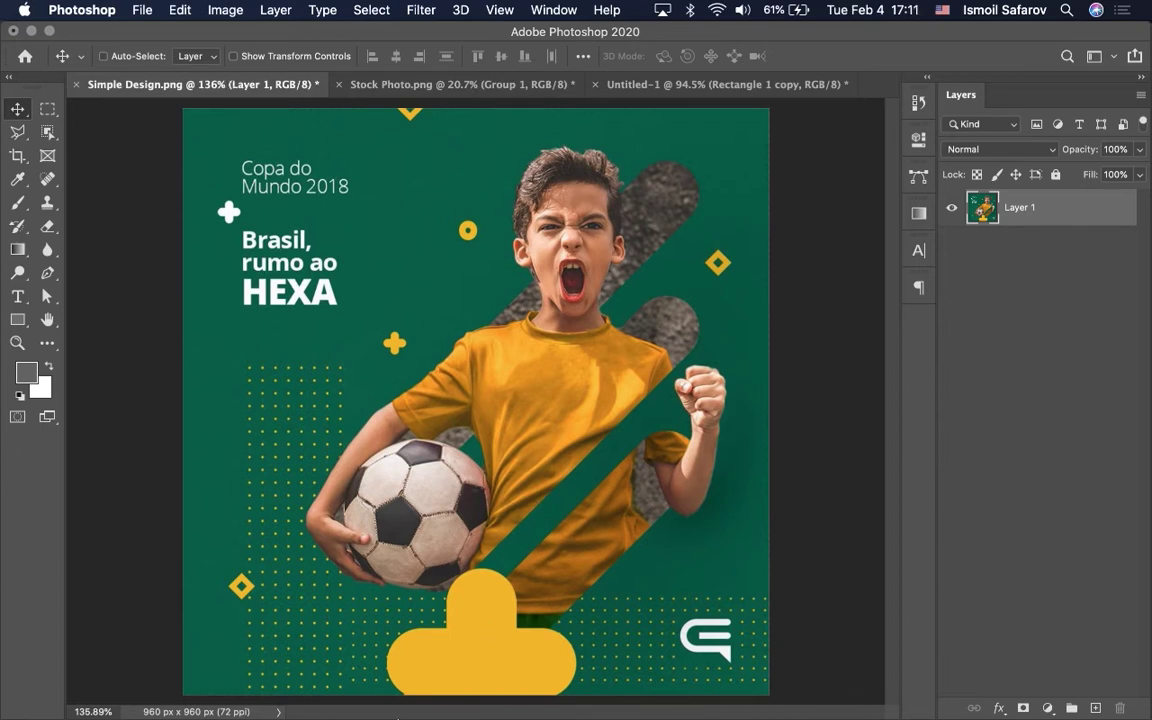
click(625, 84)
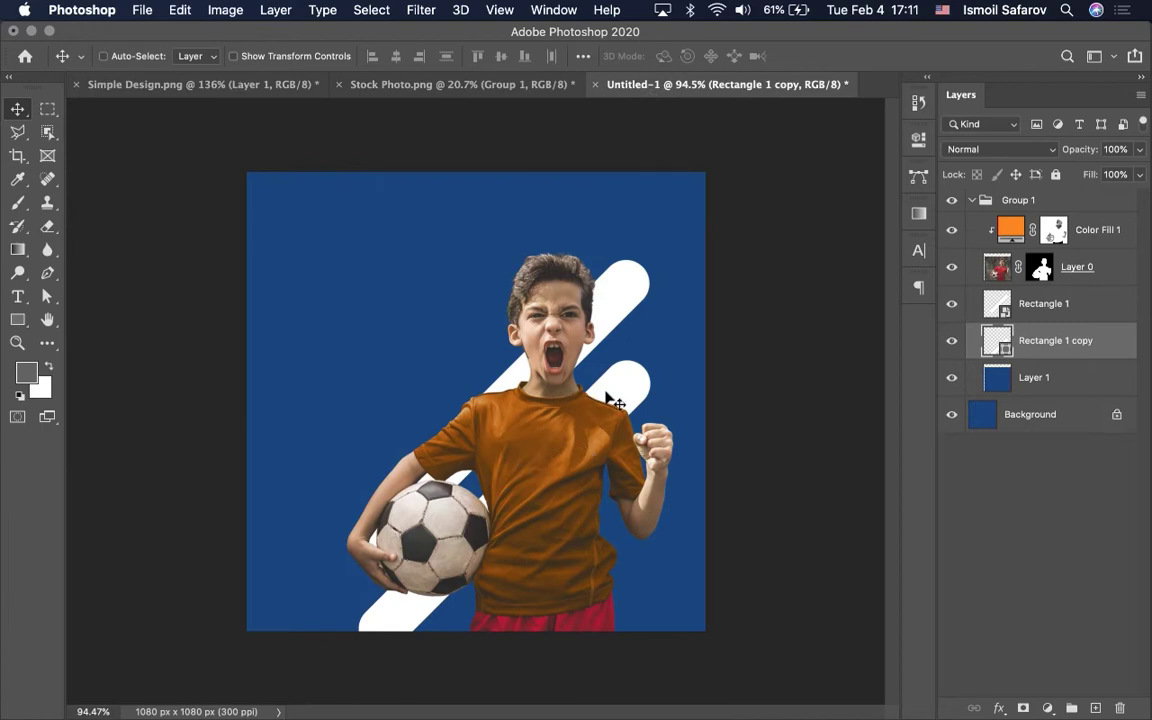
key(shift+Right)
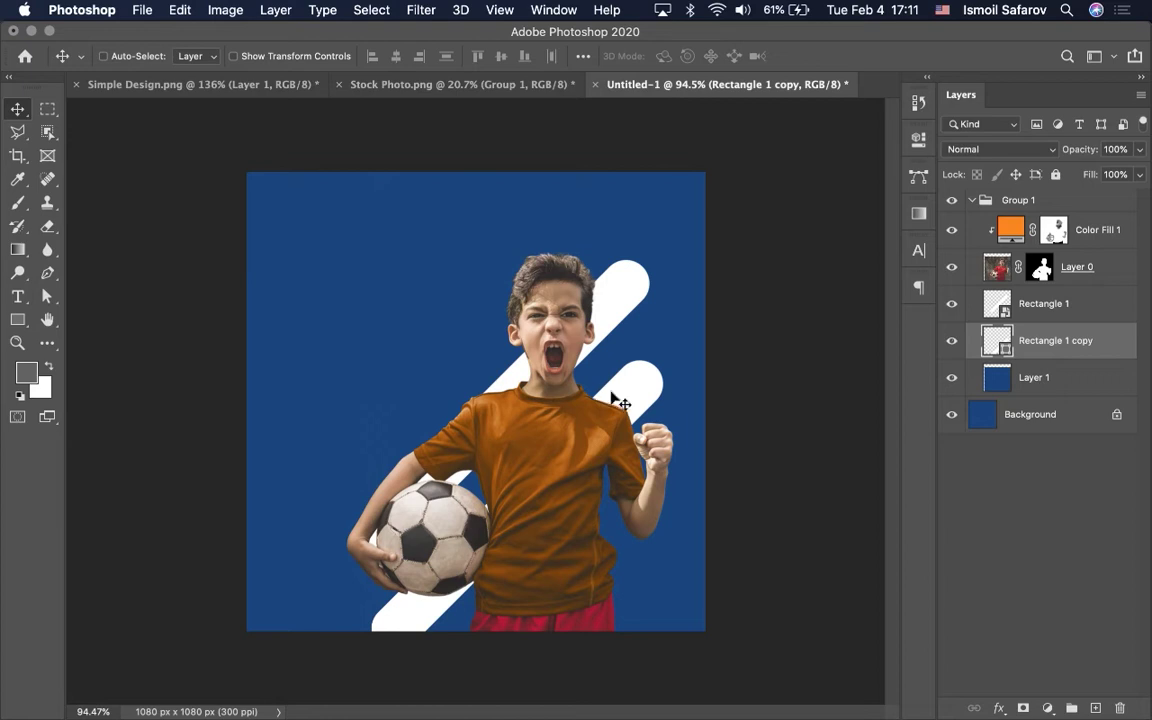
click(258, 84)
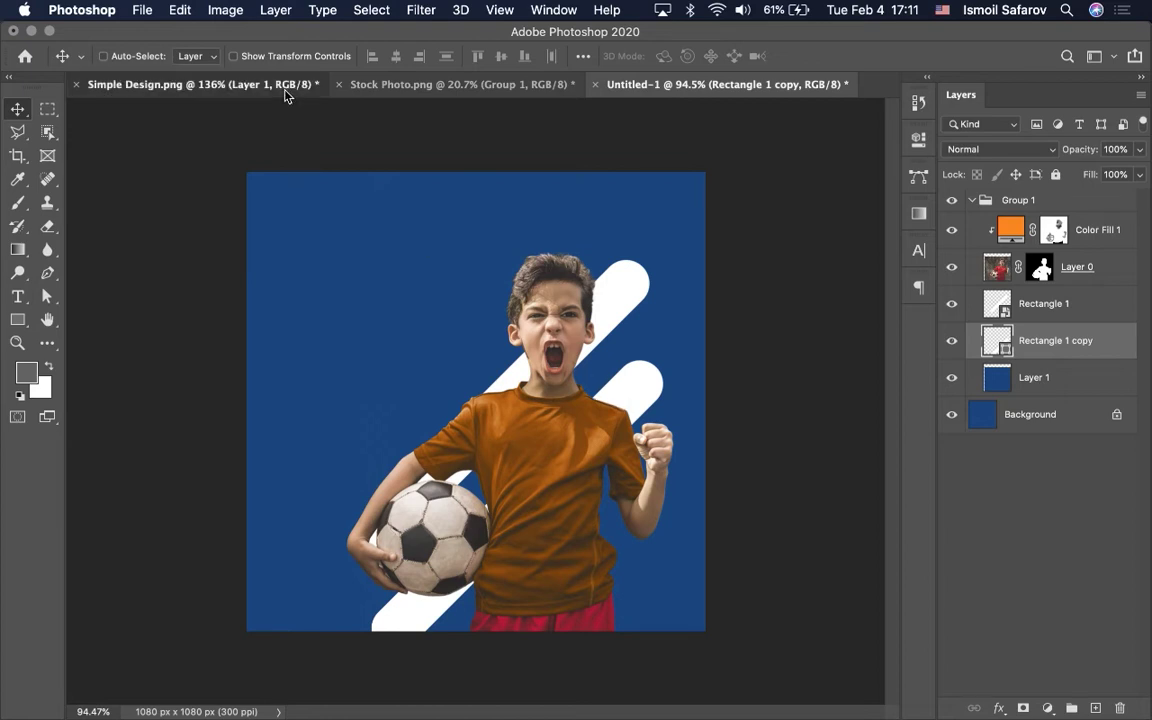
click(703, 88)
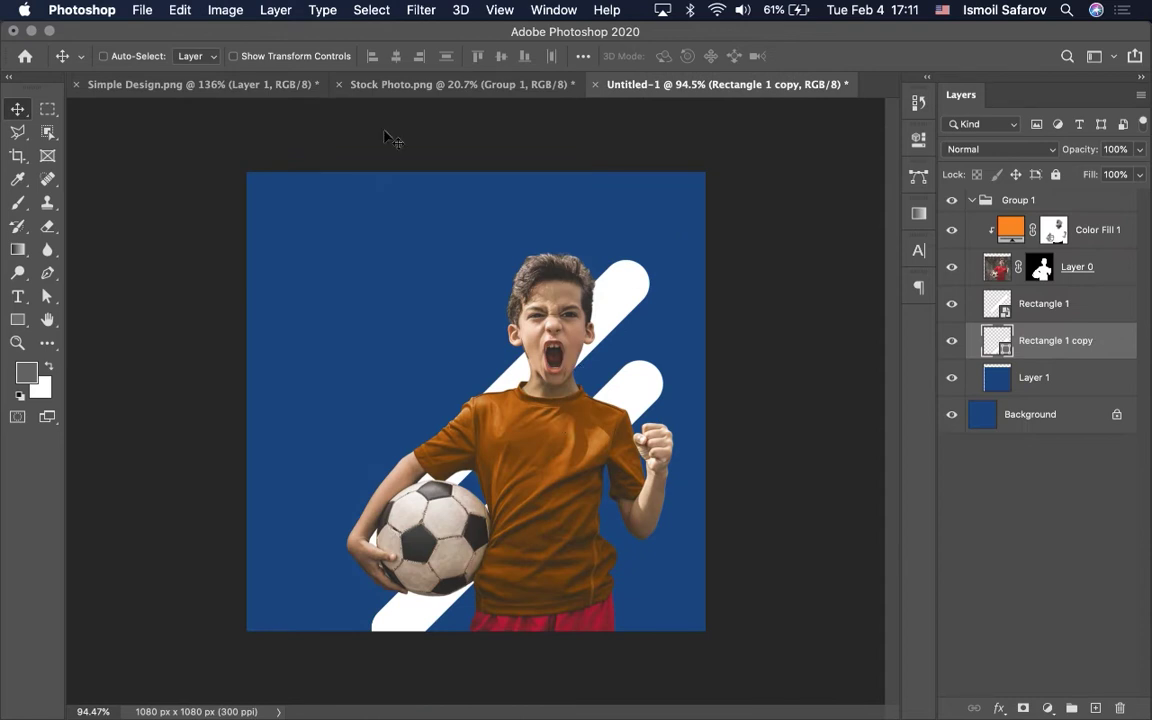
click(266, 88)
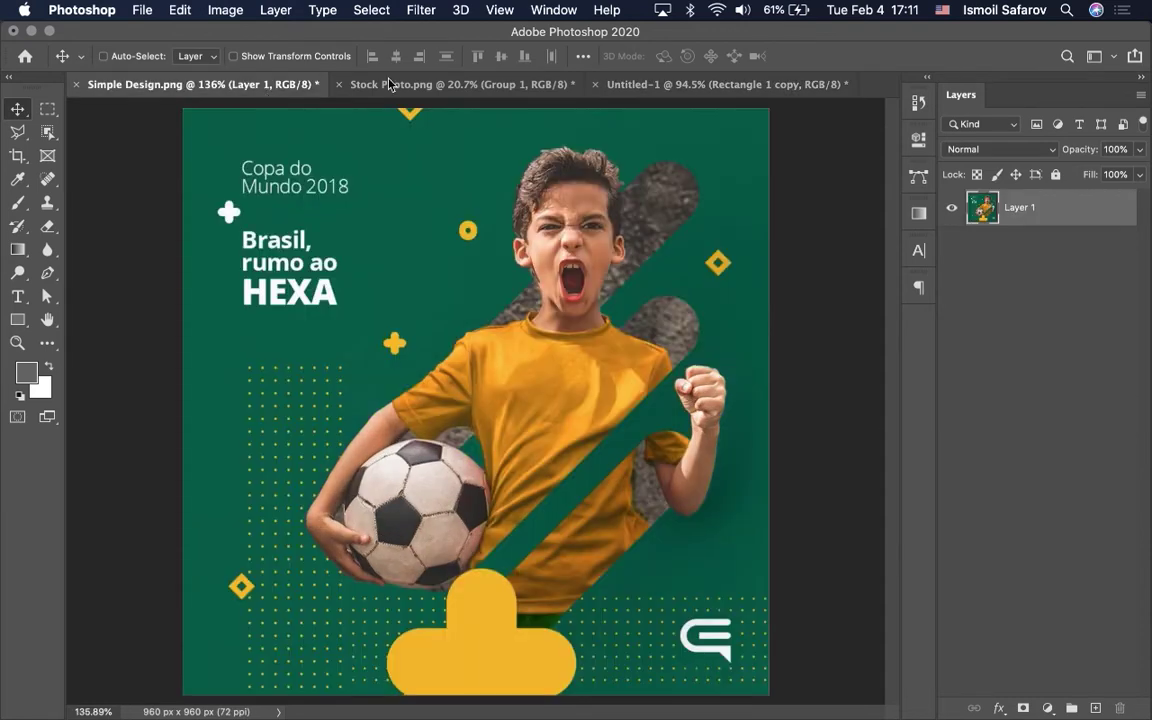
key(ctrl+shift+Tab)
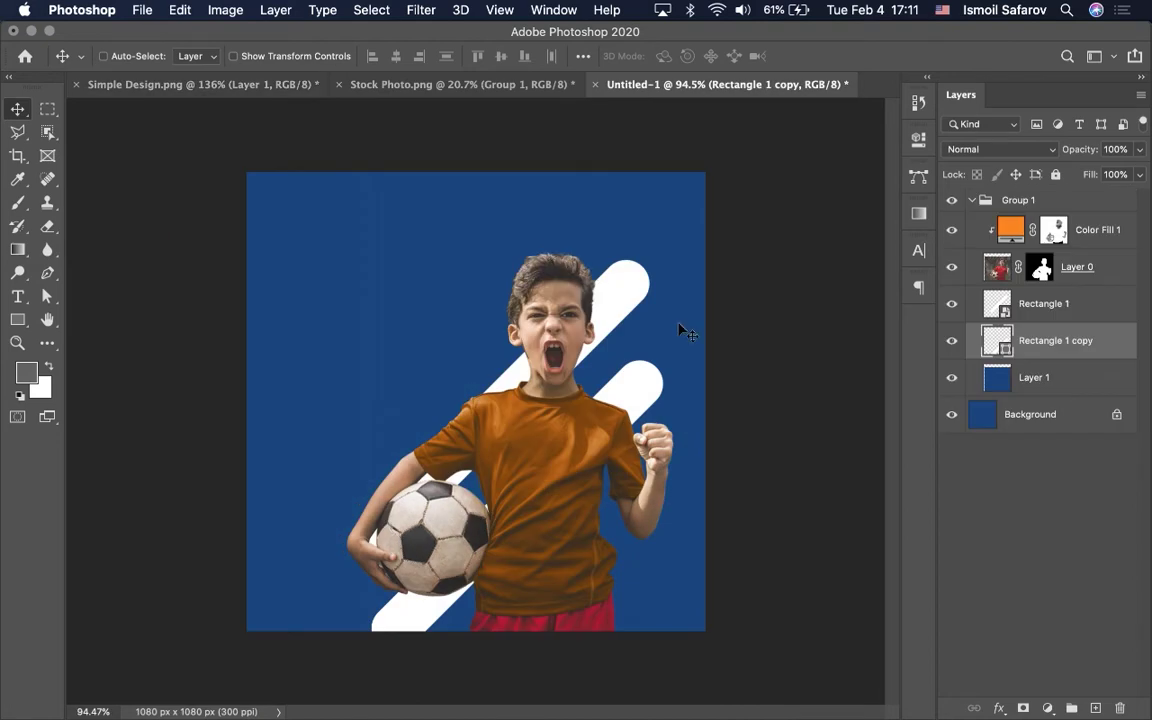
Duplicate the white bar into a third stripe, Rectangle 1 copy 2, below the others.
drag(622, 411, 648, 507)
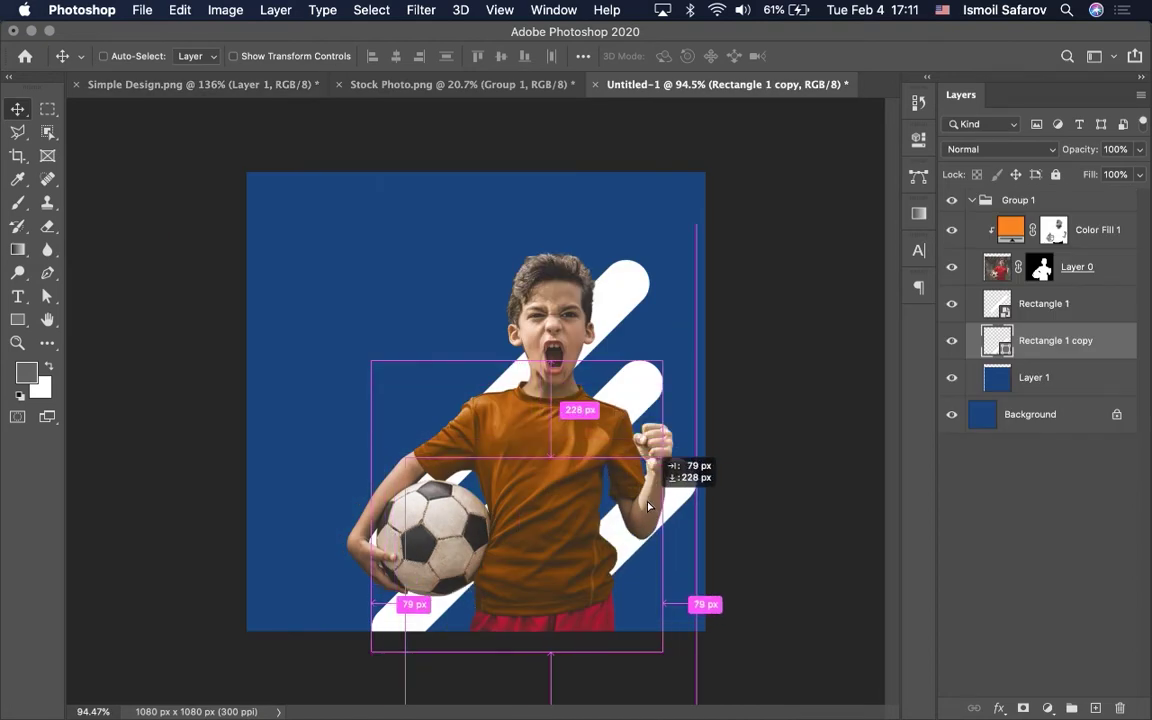
drag(648, 507, 648, 507)
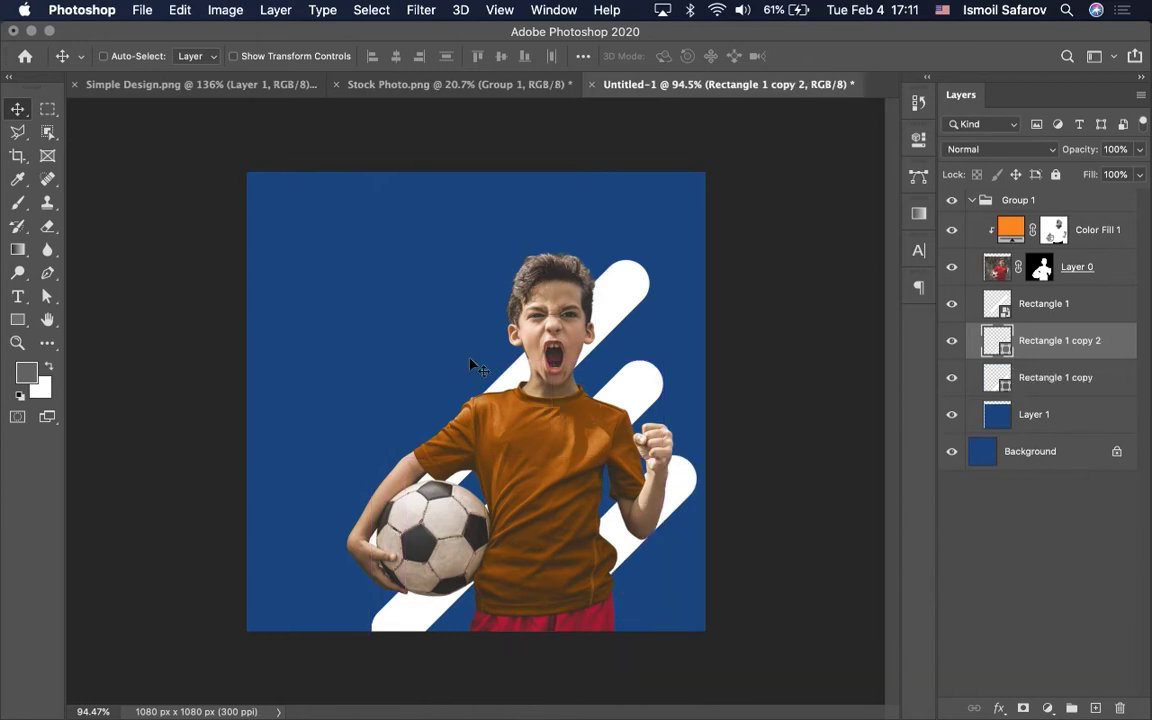
click(246, 88)
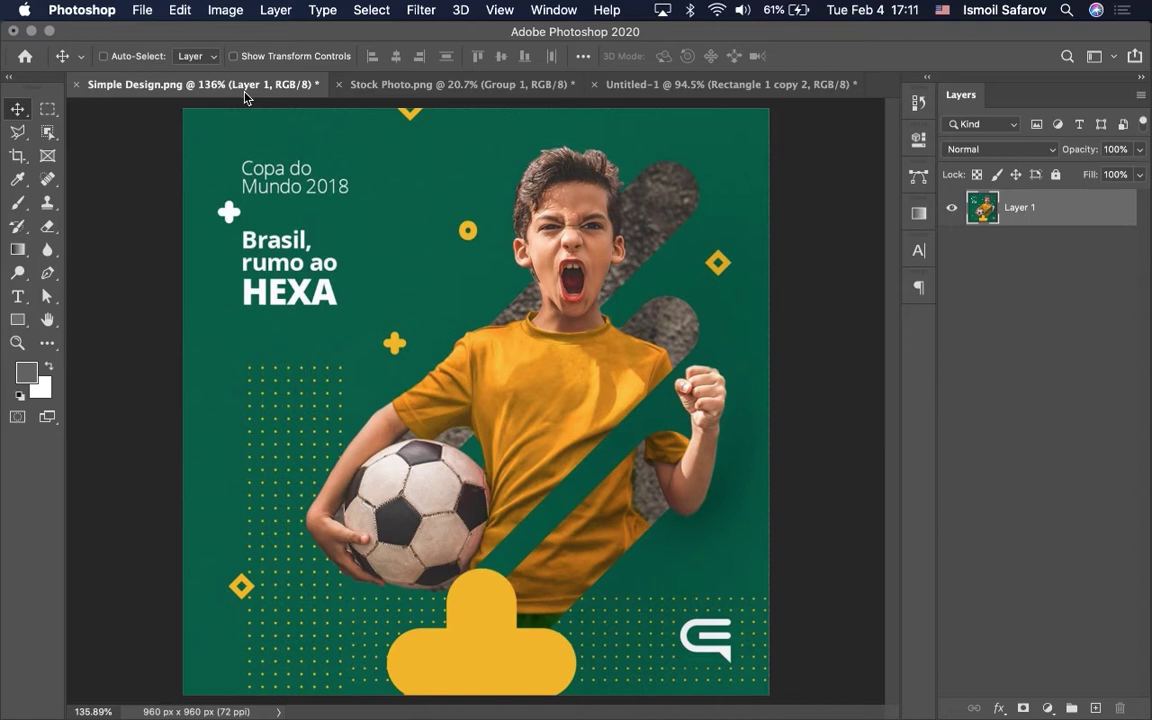
click(574, 85)
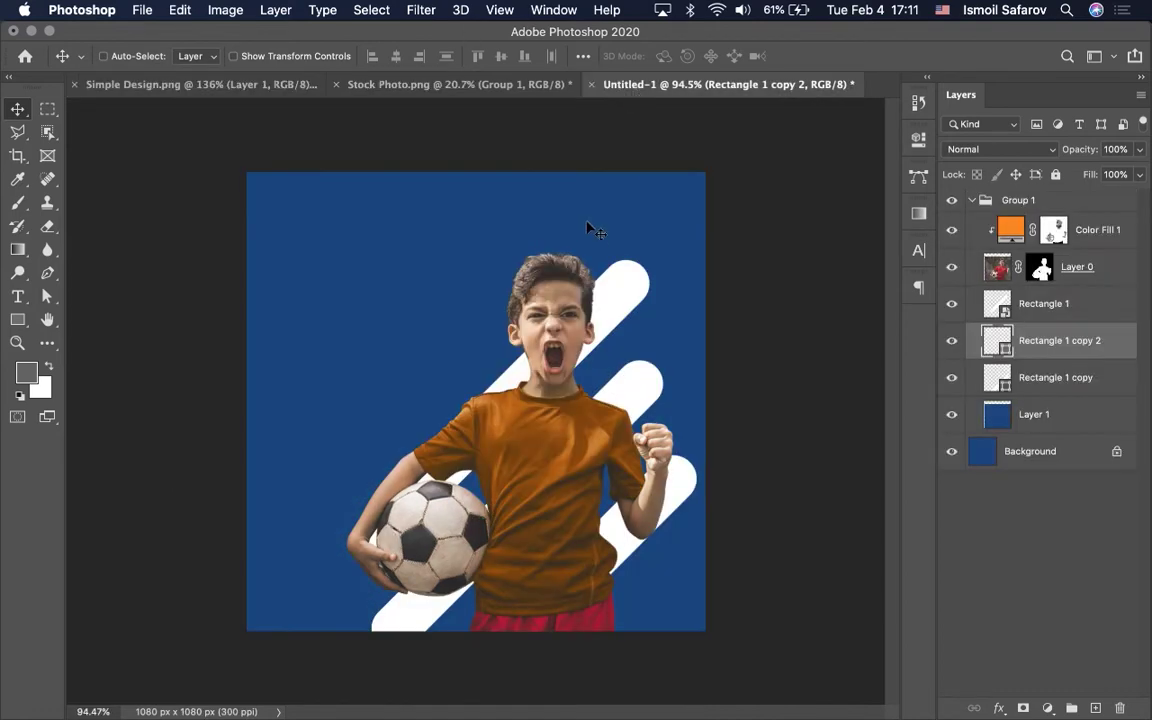
Nudge the third bar with Shift+arrows behind the arm and ball to the bottom edge.
key(shift+Up)
key(shift+Up)
key(shift+Left)
key(shift+Left)
key(shift+Left)
key(shift+Left)
key(shift+Left)
key(shift+Left)
key(shift+Down)
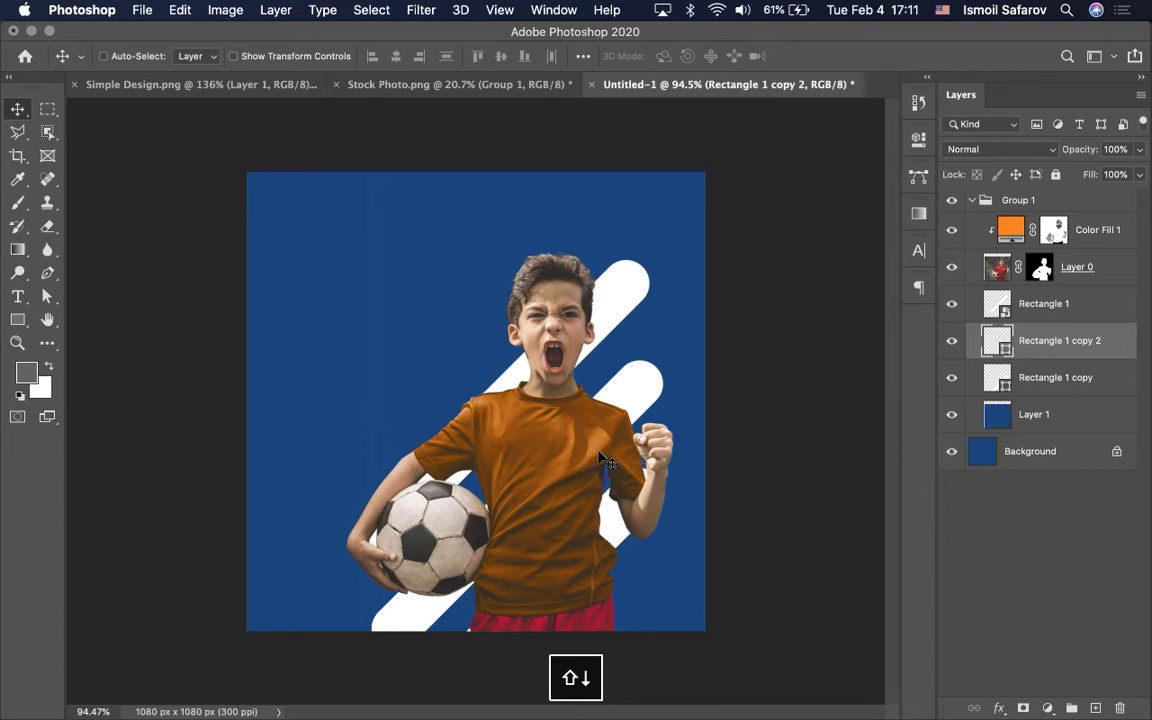
key(shift+Left)
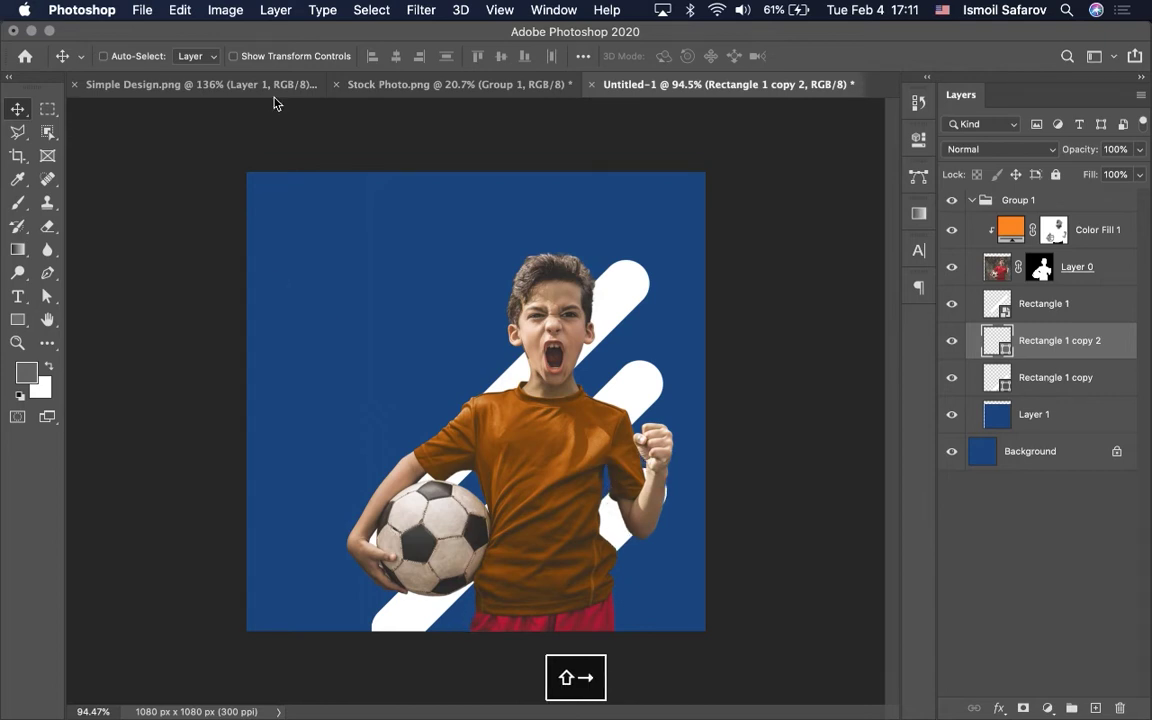
click(273, 93)
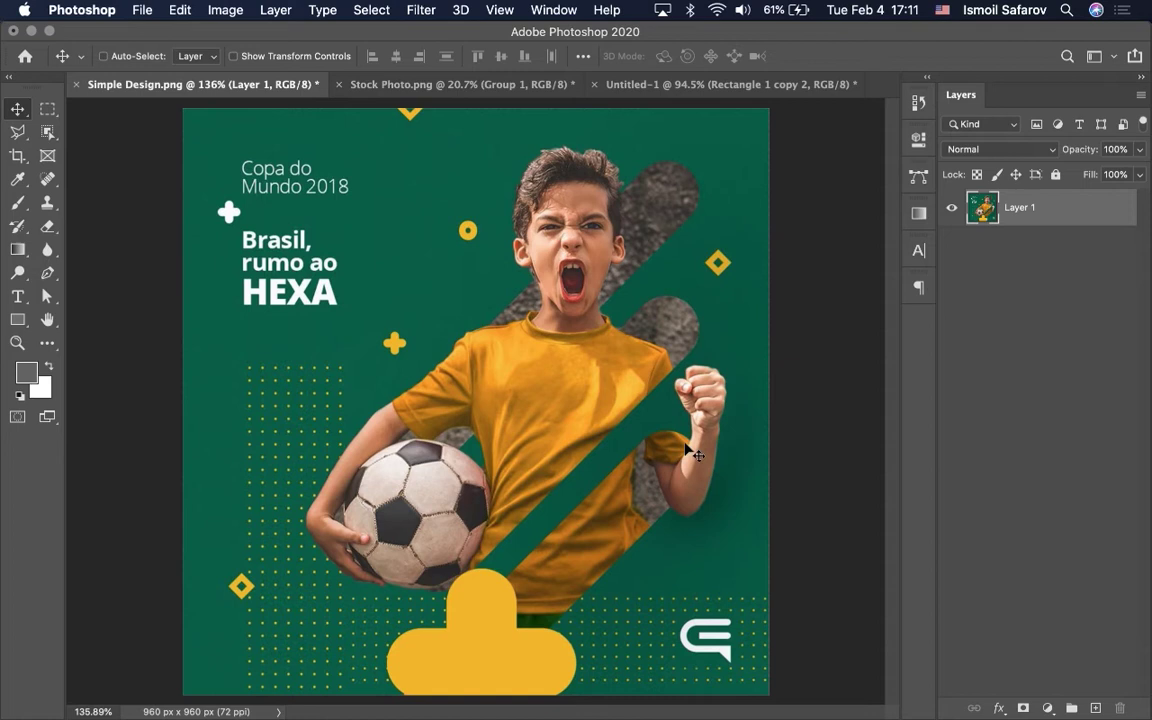
click(728, 84)
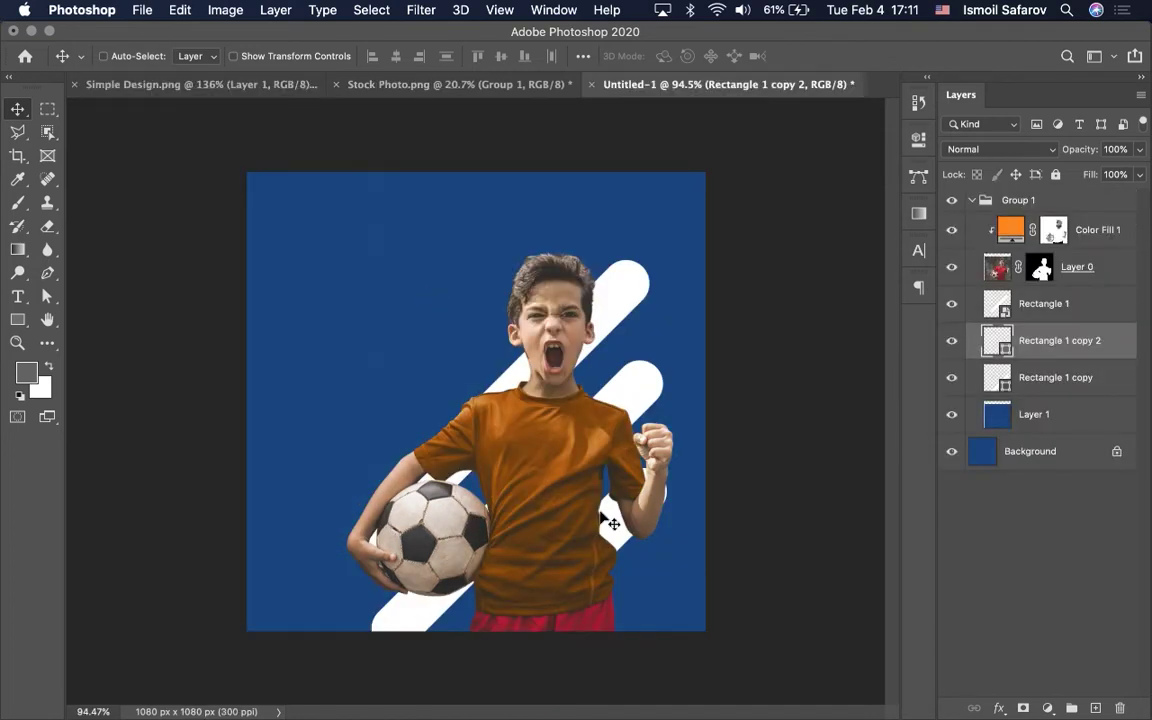
key(shift+Left)
key(shift+Down)
key(shift+Down)
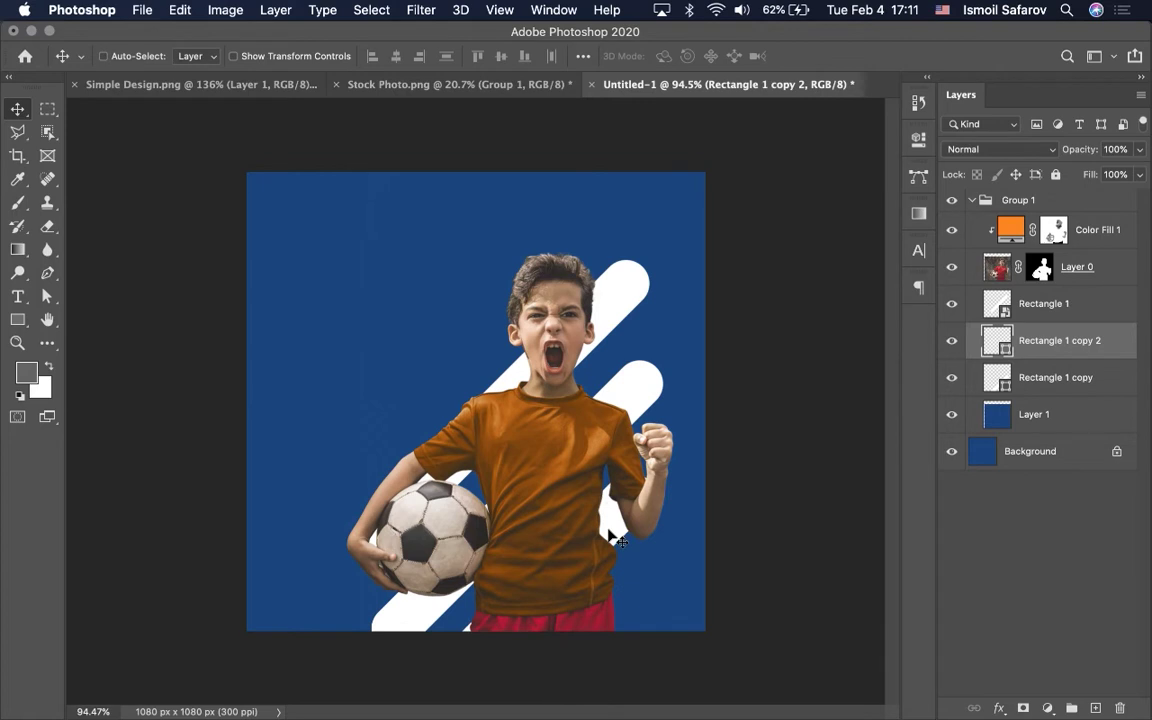
key(shift+Right)
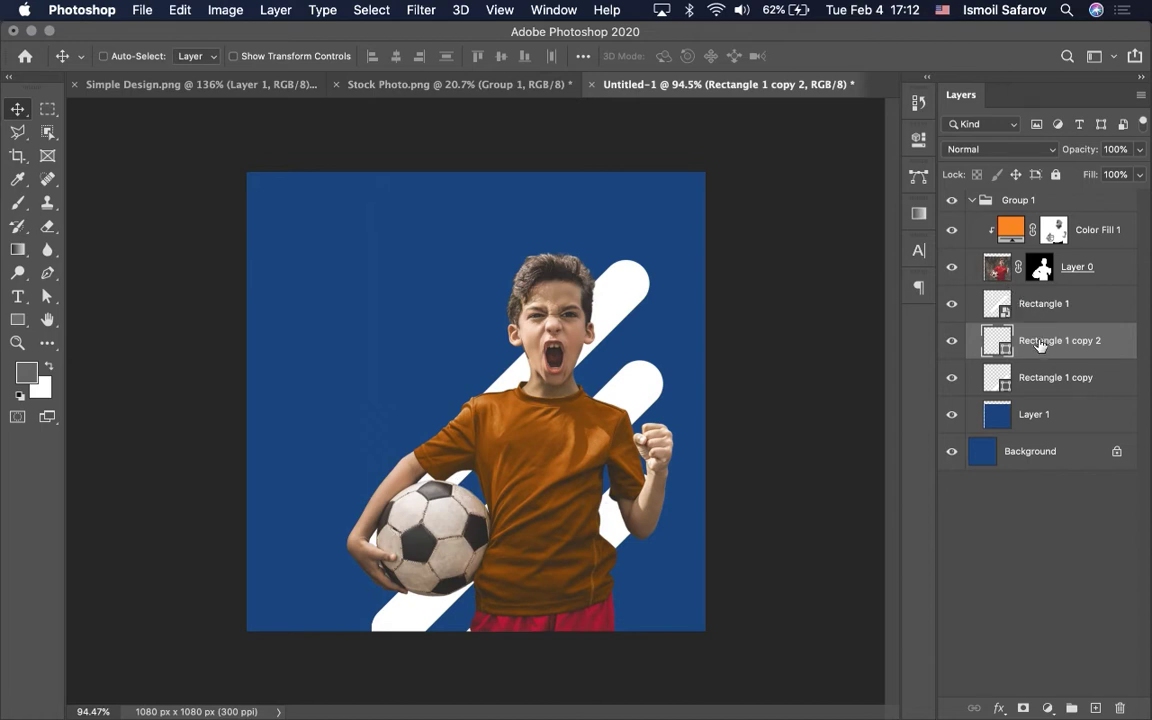
Move Rectangle 1 copy 2's layer below Rectangle 1 copy and select the top bar's layer.
drag(1040, 345, 1040, 385)
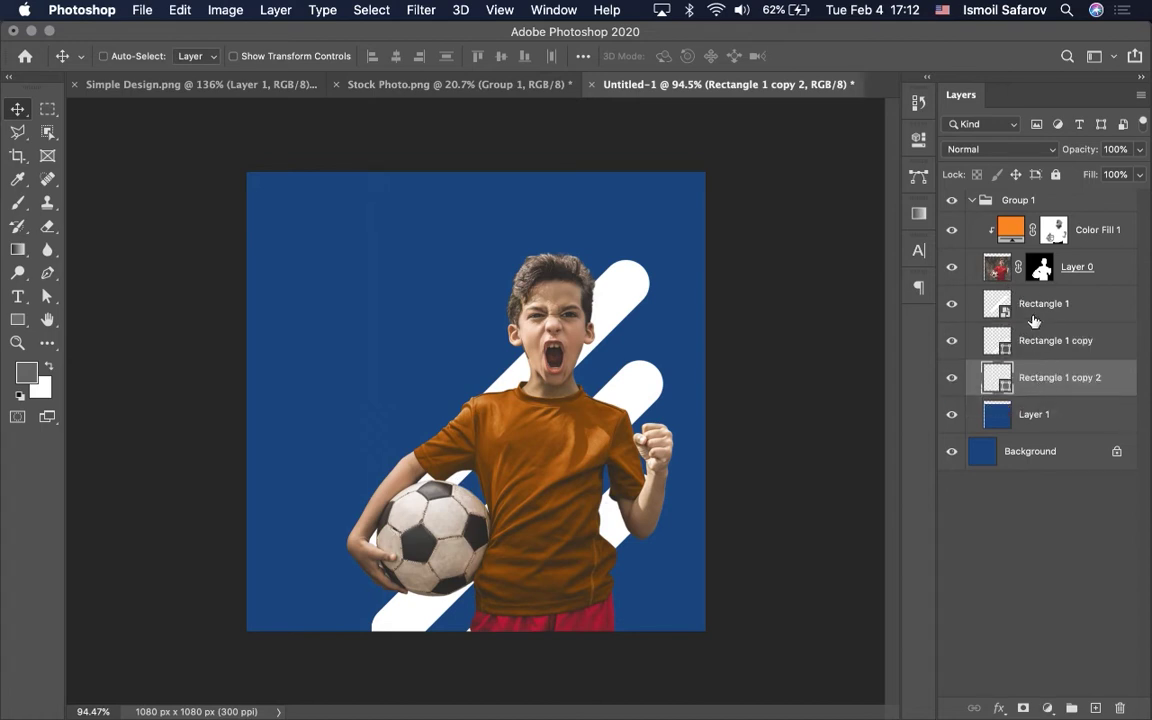
click(953, 305)
click(1045, 304)
Rename the three bar layers 1, 2 and 3 from top to bottom.
double_click(1045, 303)
text(1)
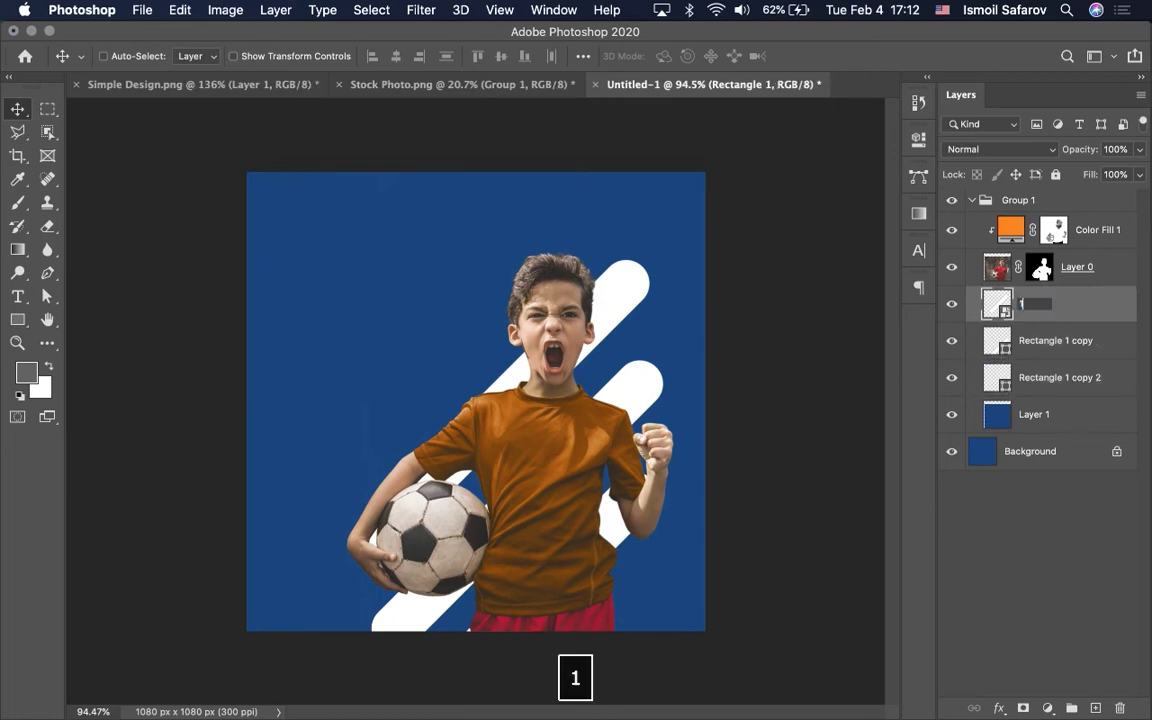
key(Return)
double_click(1040, 341)
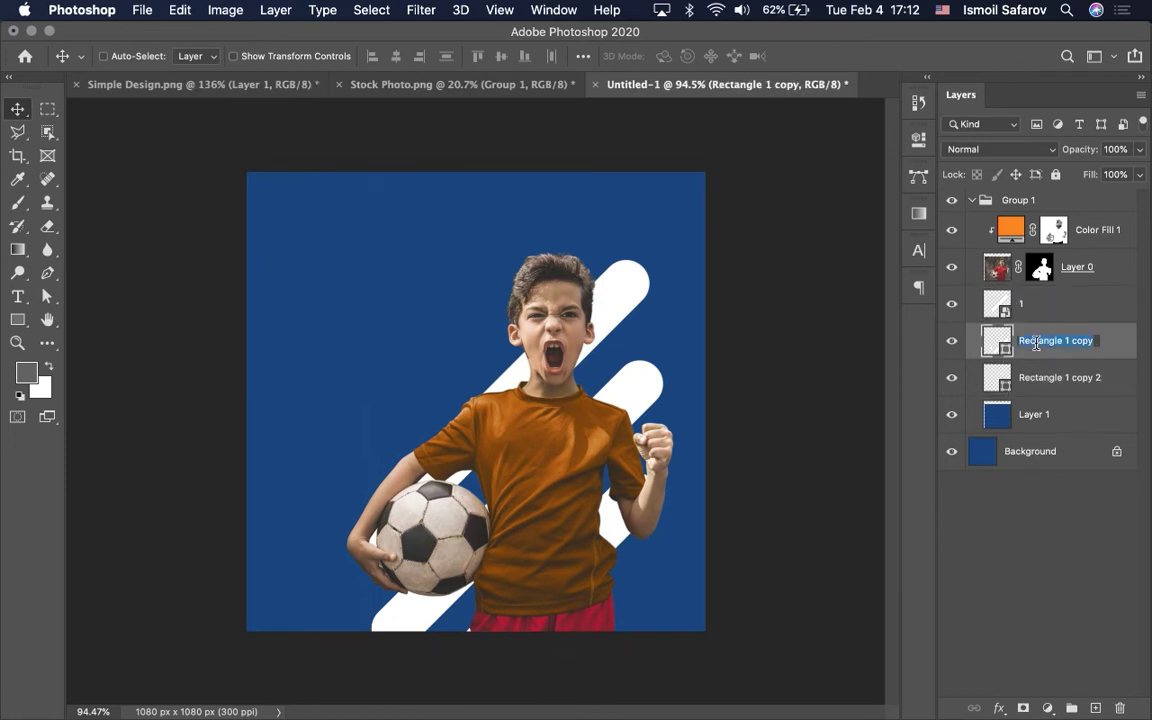
text(W)
key(Return)
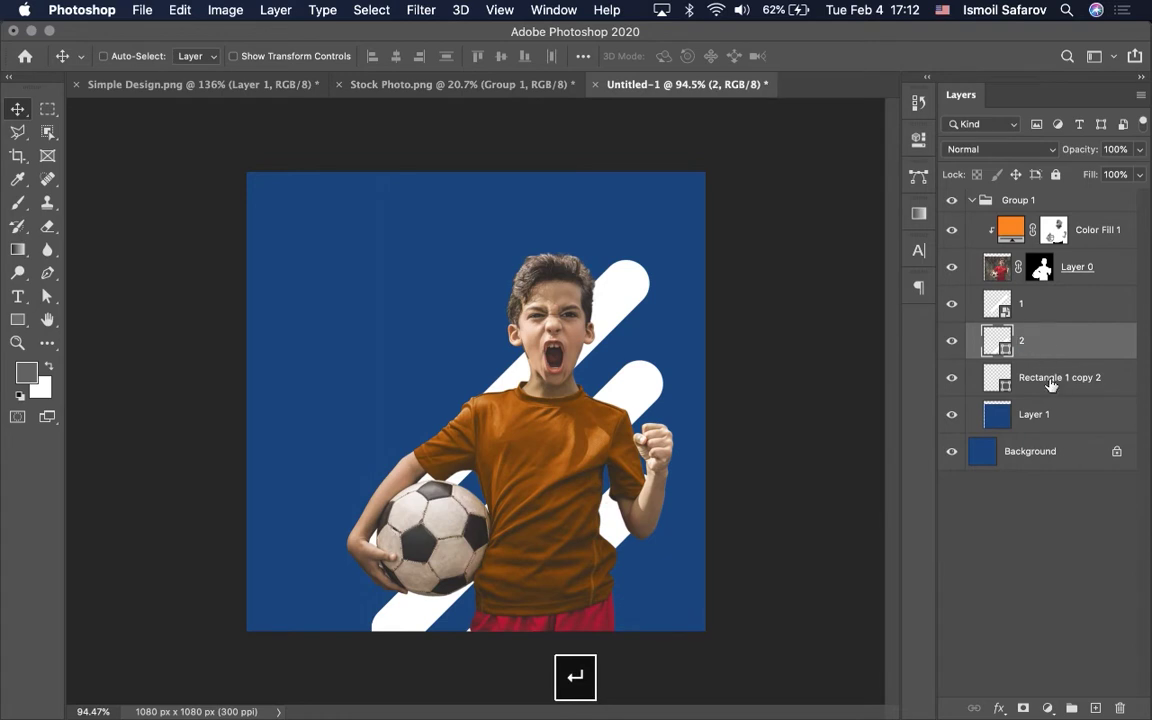
double_click(1048, 378)
text(3)
key(Return)
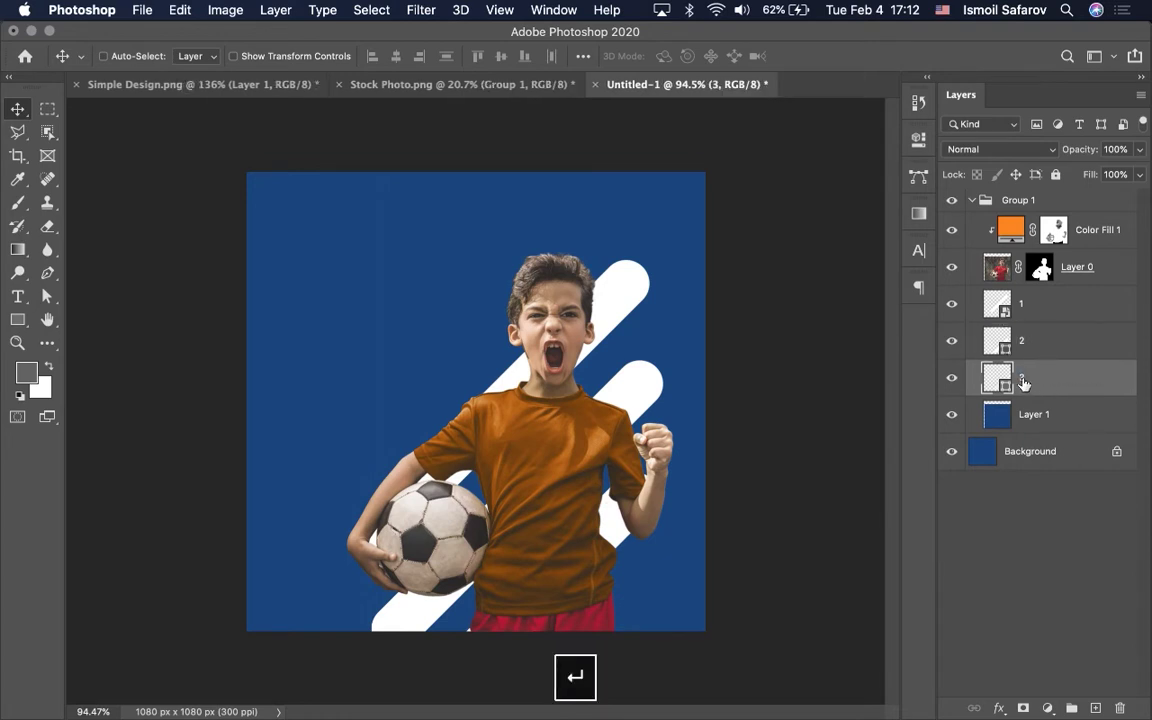
Toggle the top bar's visibility and compare with the Simple Design reference.
click(962, 310)
click(948, 307)
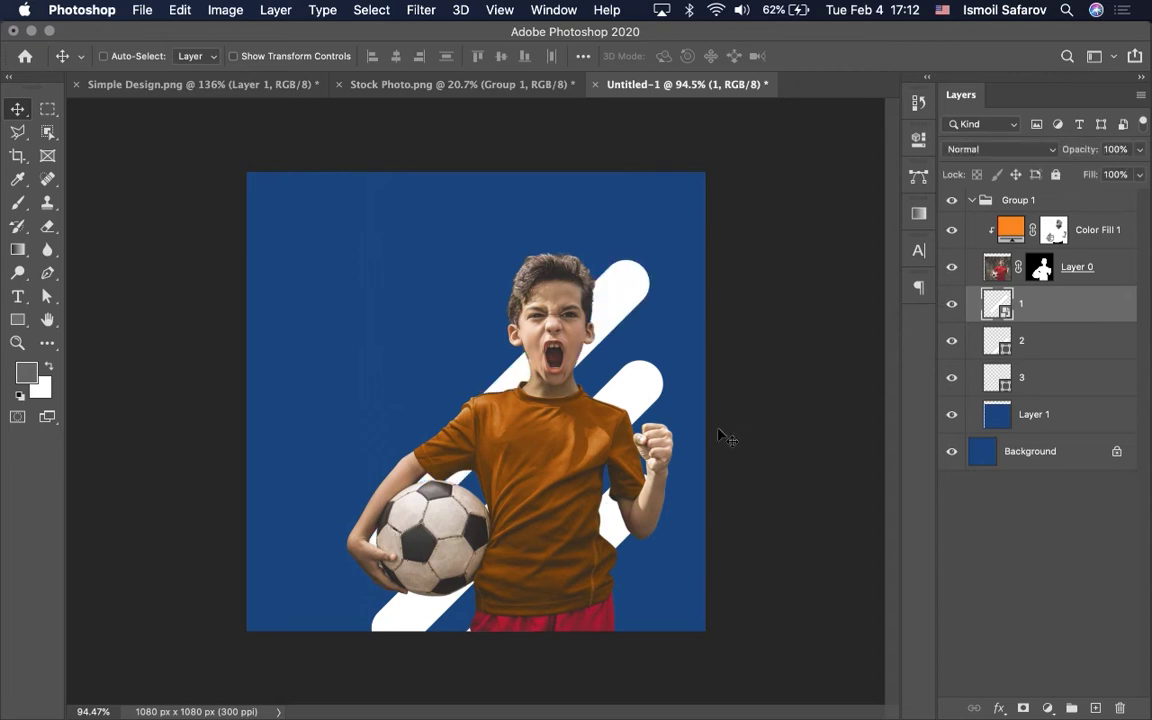
click(175, 84)
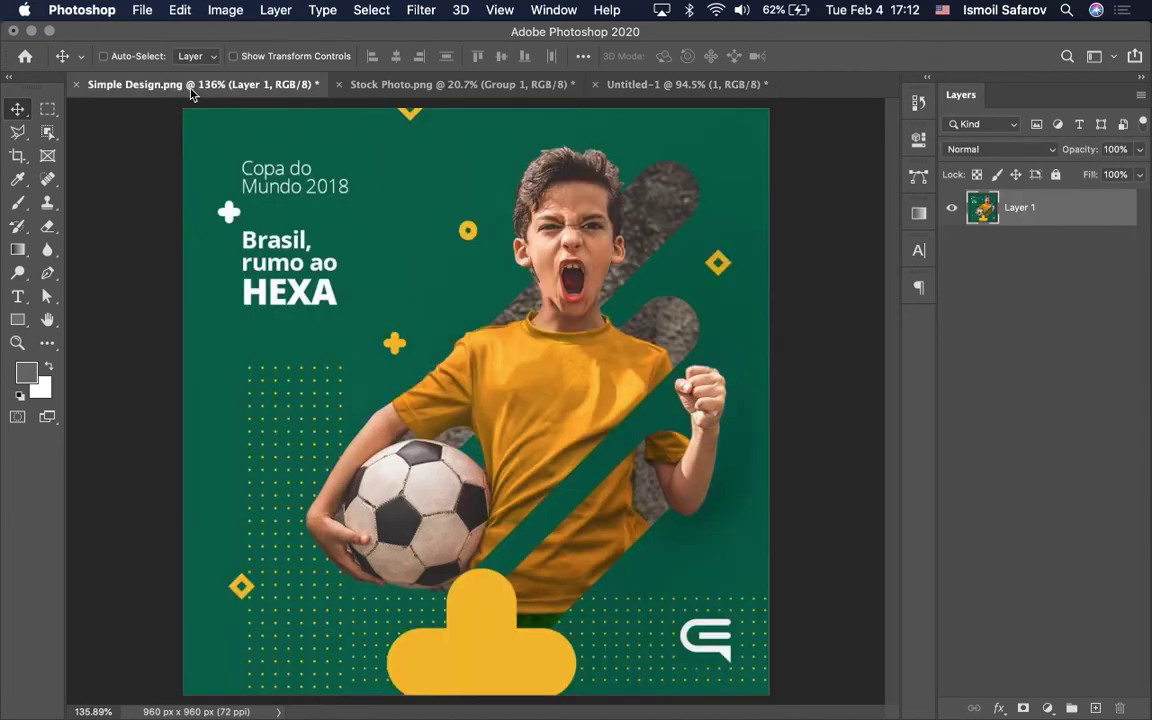
click(650, 84)
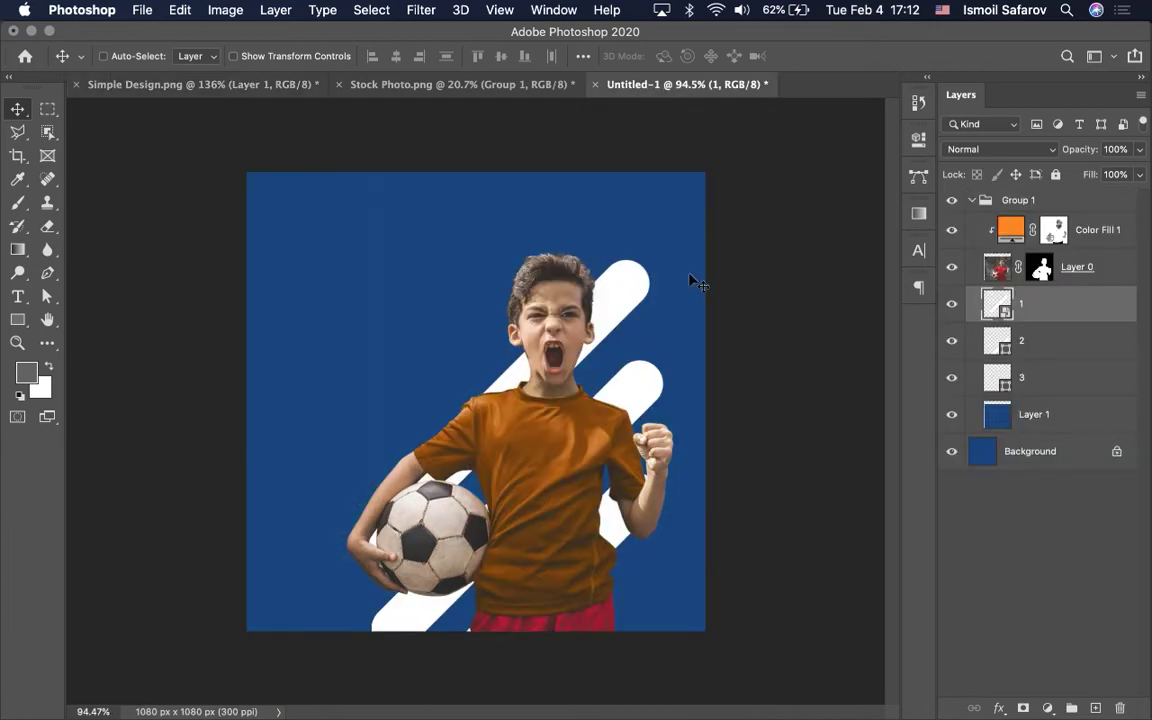
Load layer 1's bar outline as a selection and start painting on Layer 0's mask.
key(super)
super+click(998, 305)
click(1041, 267)
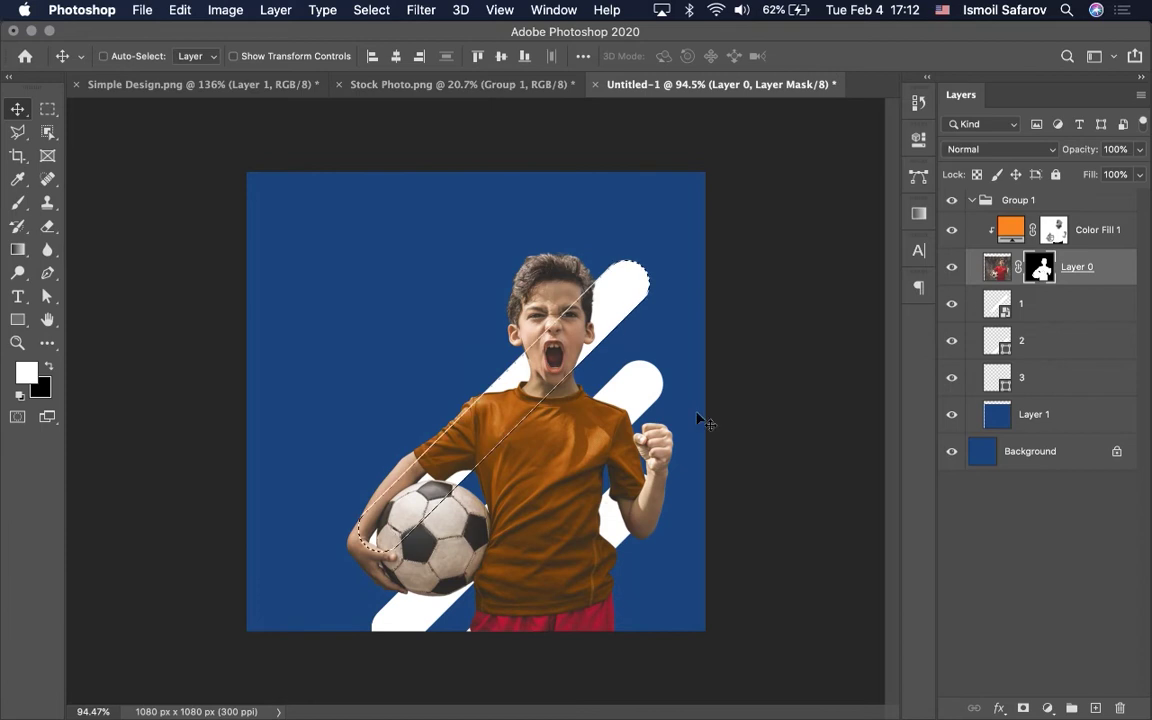
click(17, 202)
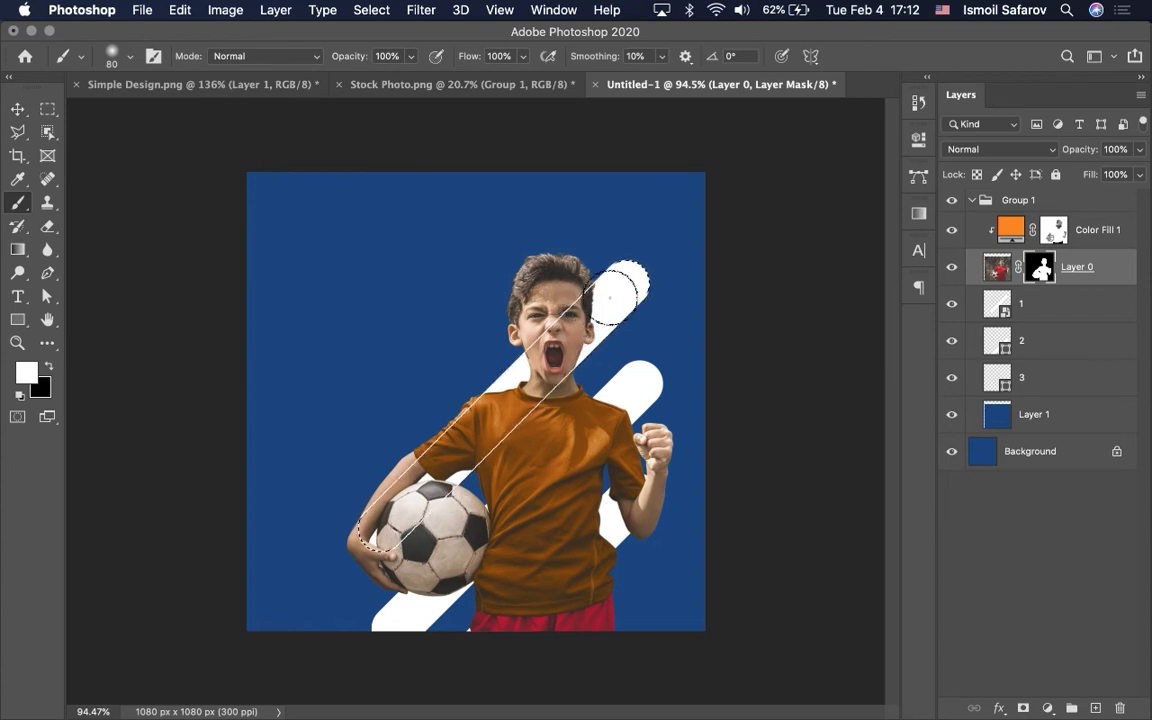
drag(614, 291, 627, 281)
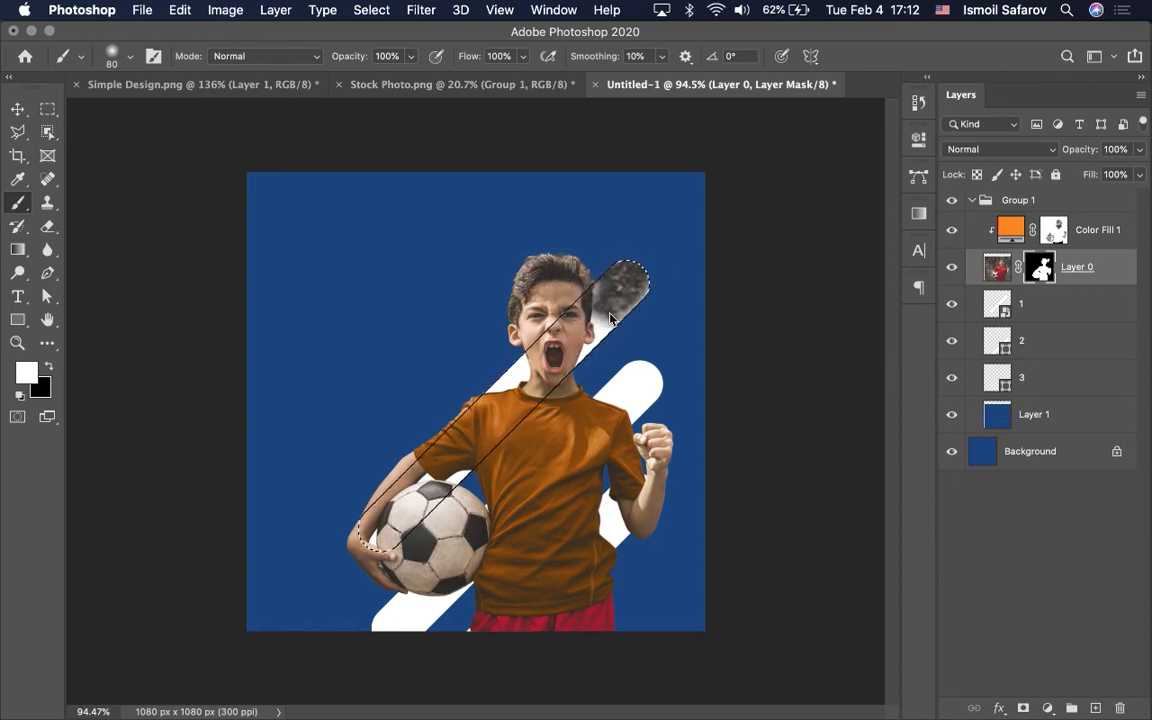
Set the brush to 59 px size with 100% hardness.
right_click(621, 292)
drag(750, 332, 854, 329)
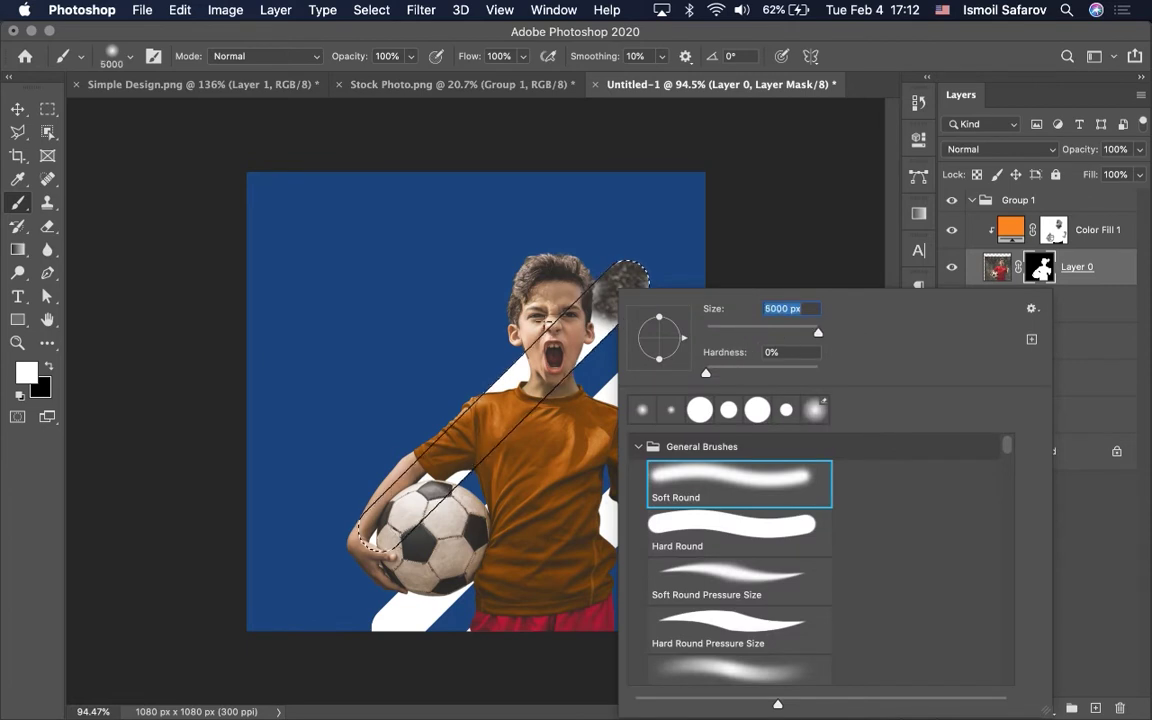
click(740, 331)
key(Tab)
text(100)
key(Return)
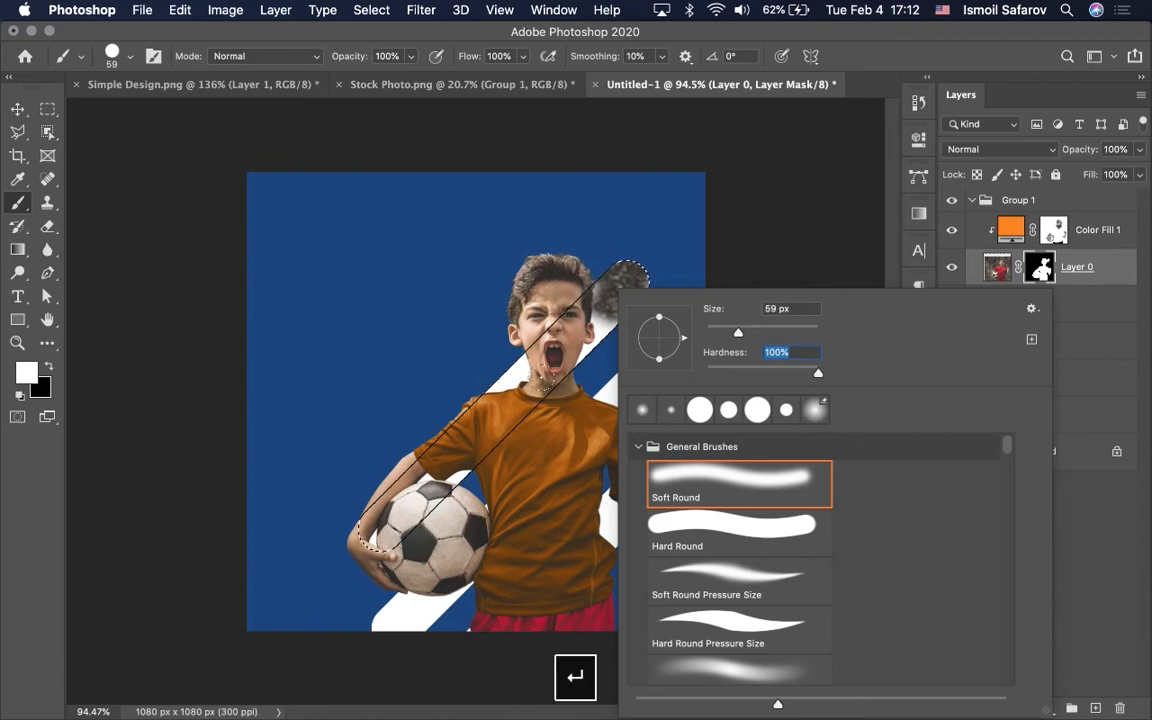
Paint the rock texture along the top bar from face to ball, then deselect.
drag(604, 308, 631, 278)
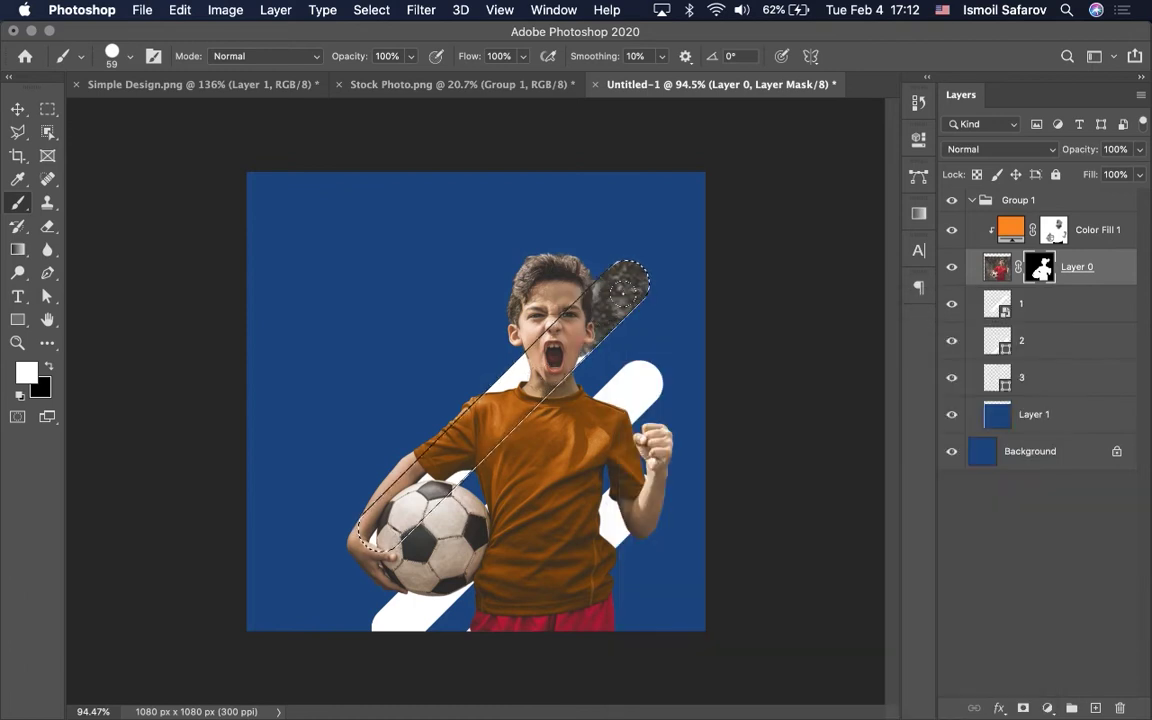
drag(588, 331, 515, 377)
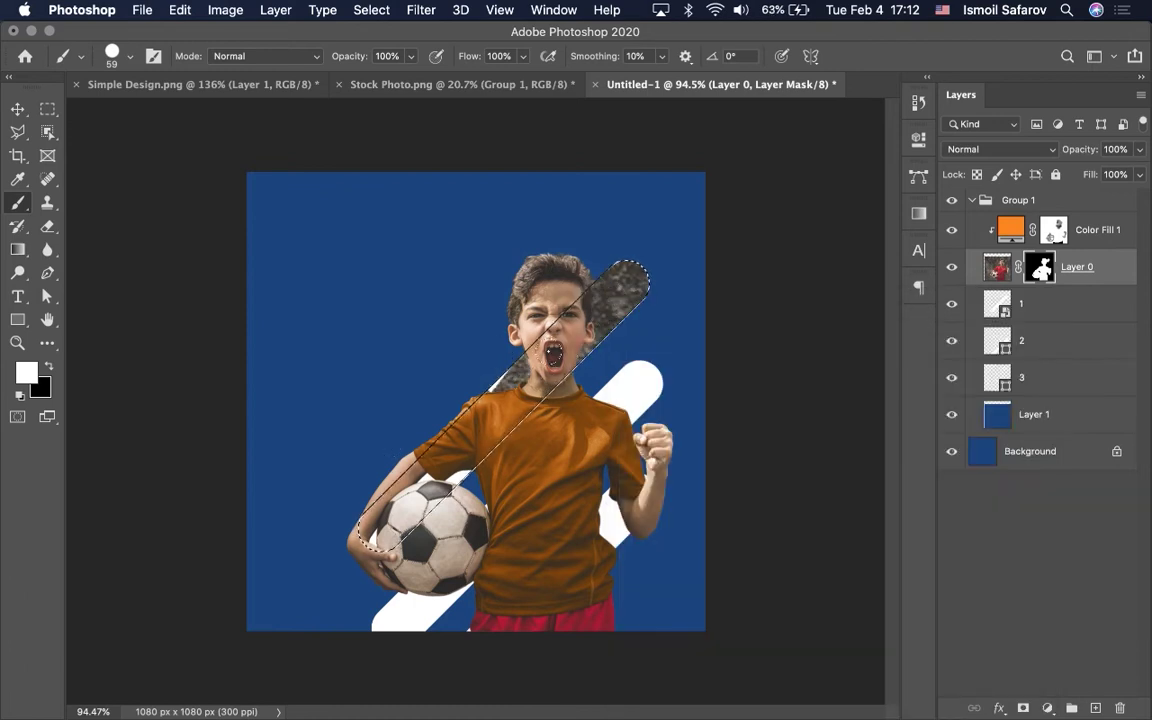
drag(490, 445, 453, 479)
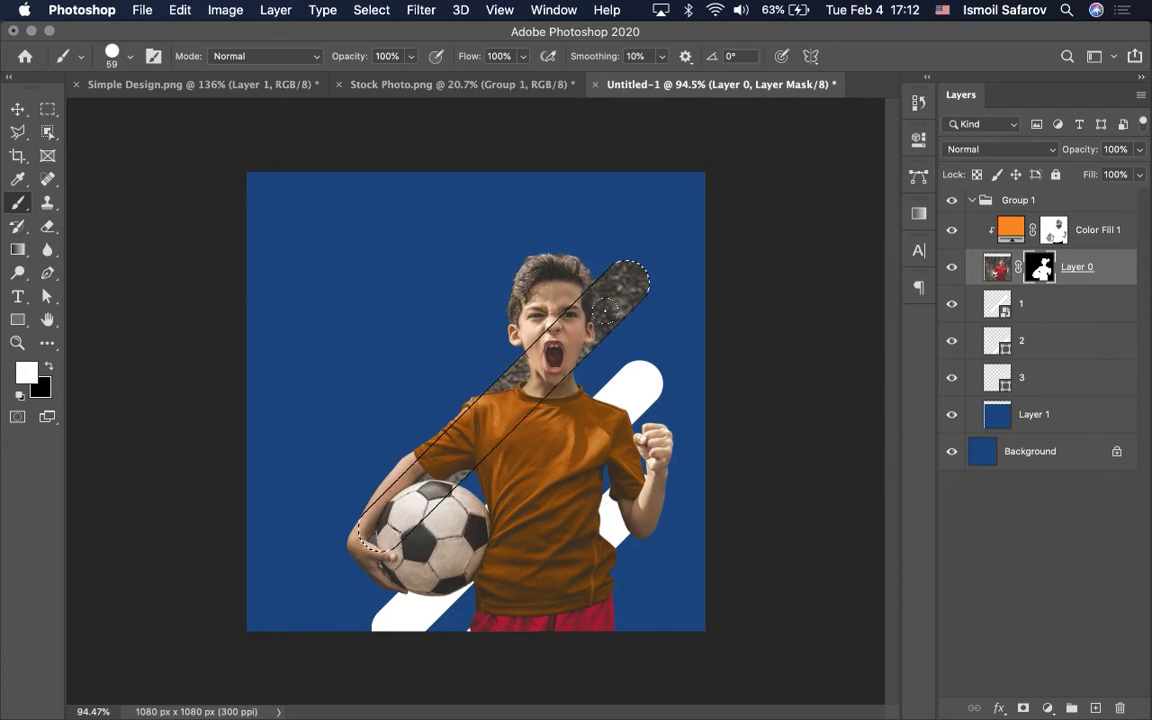
key(super+d)
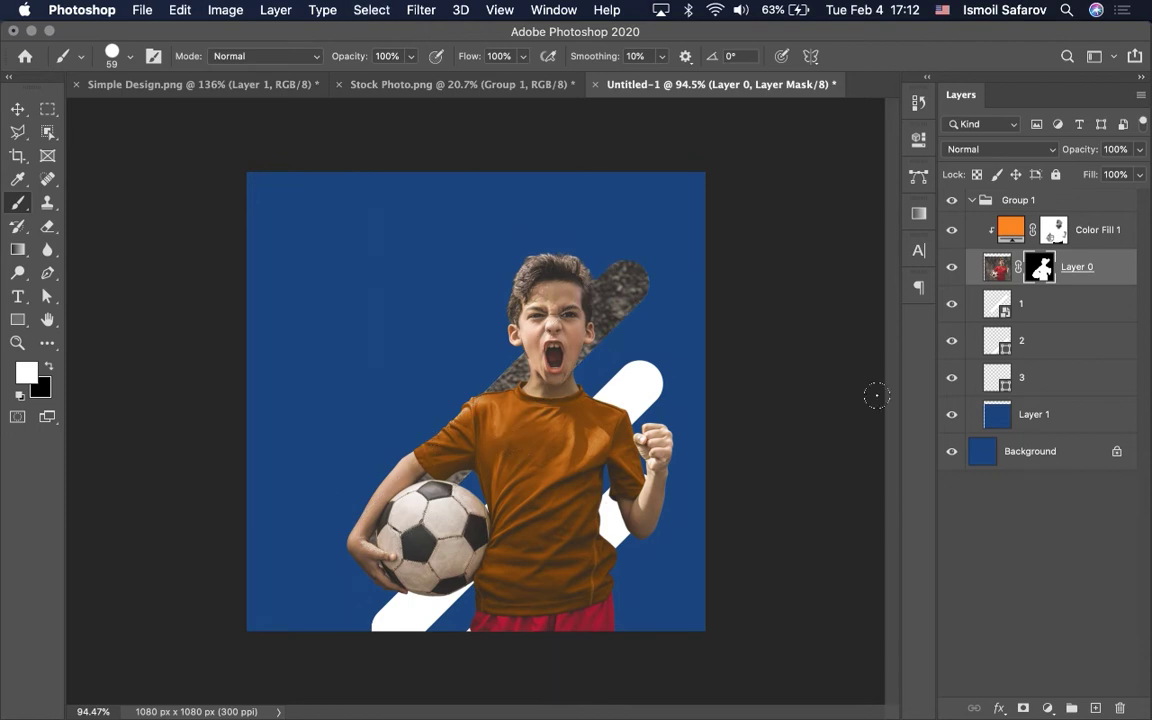
Hide the top white bar layer 1 and load the middle bar's outline as a selection.
click(951, 304)
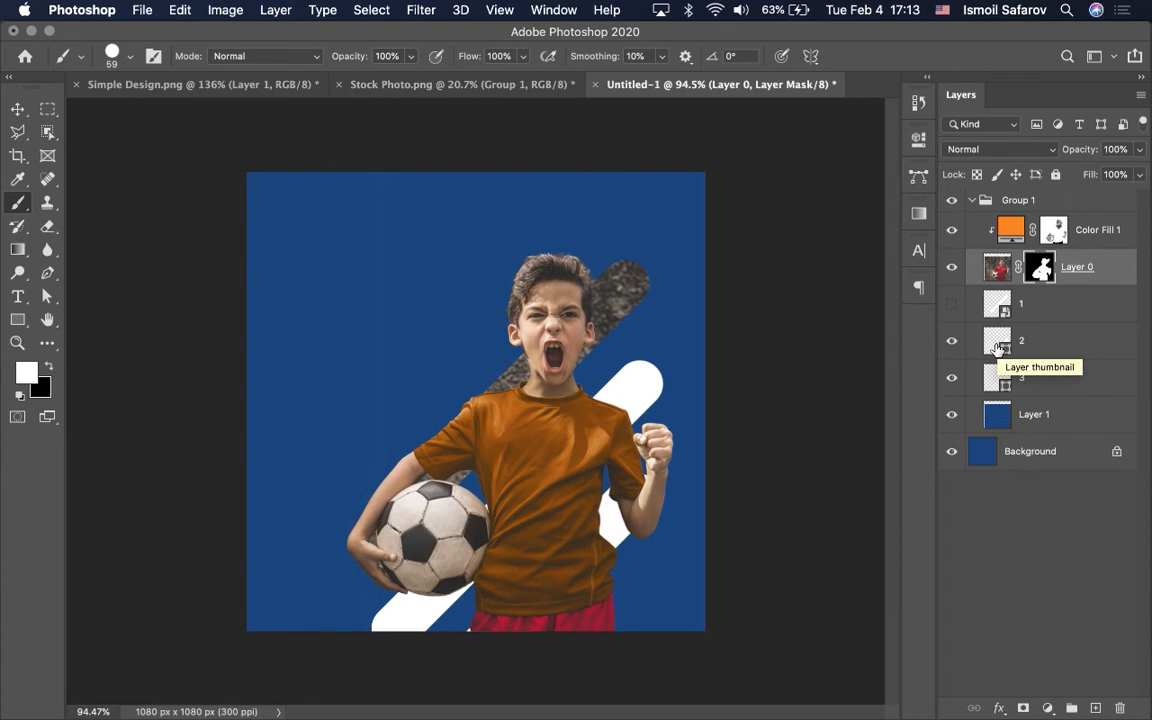
click(258, 86)
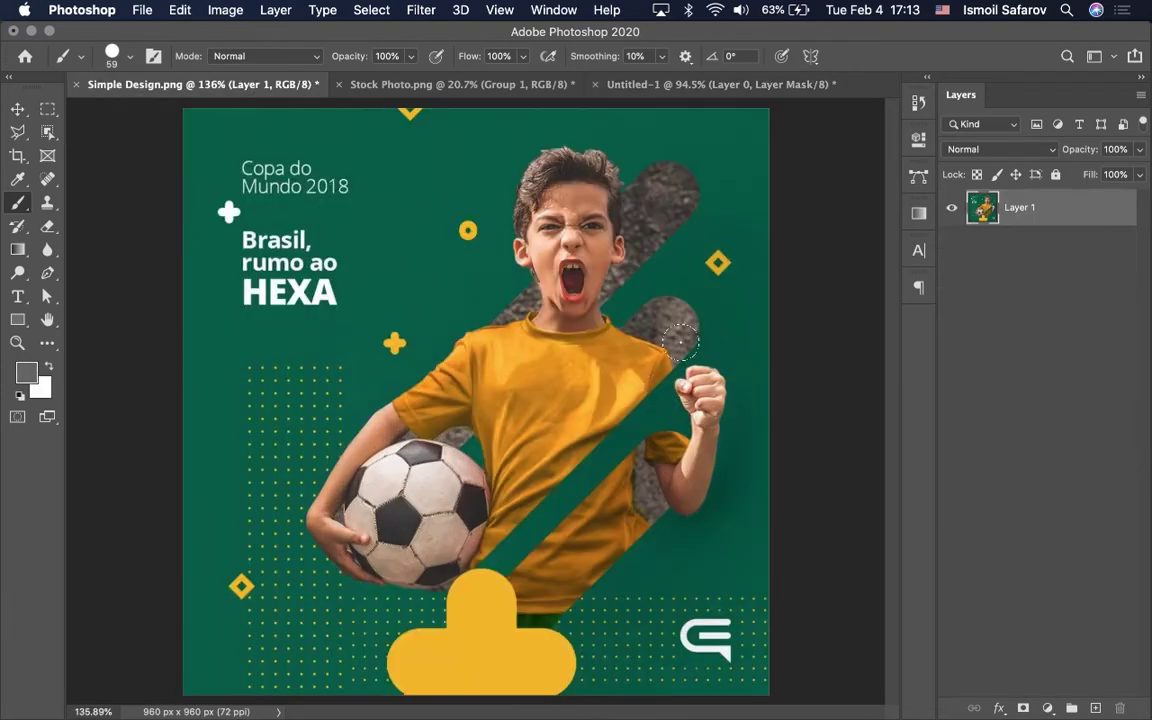
click(713, 93)
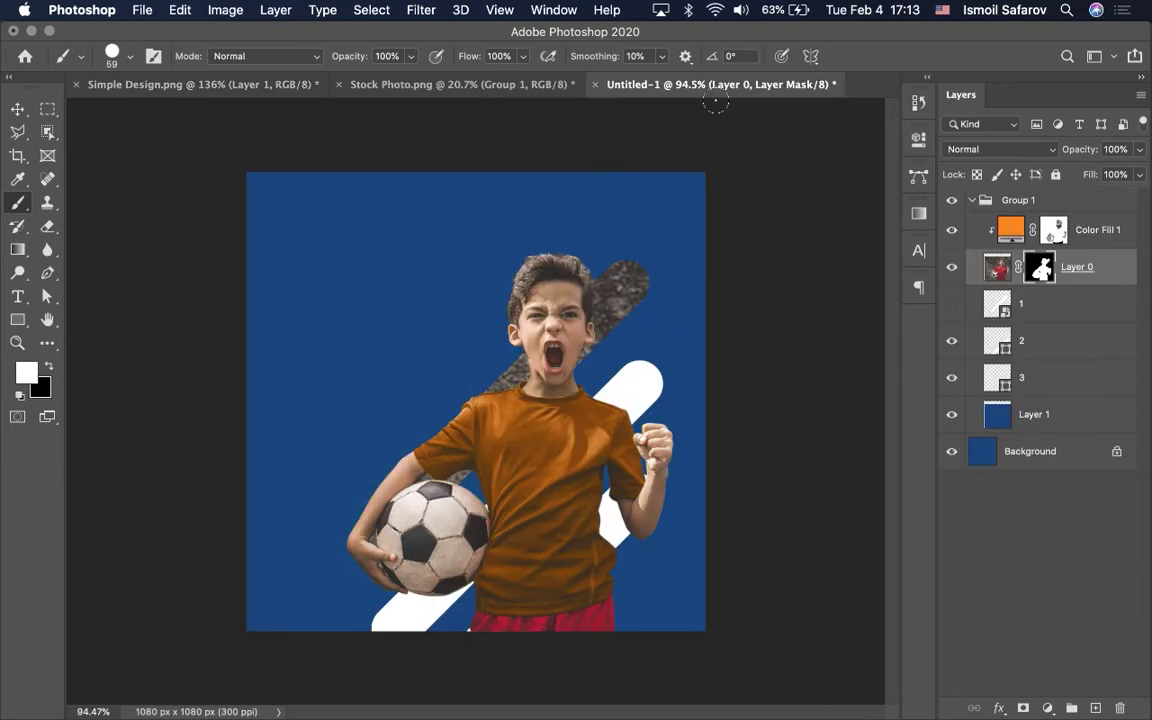
key(super)
super+click(998, 345)
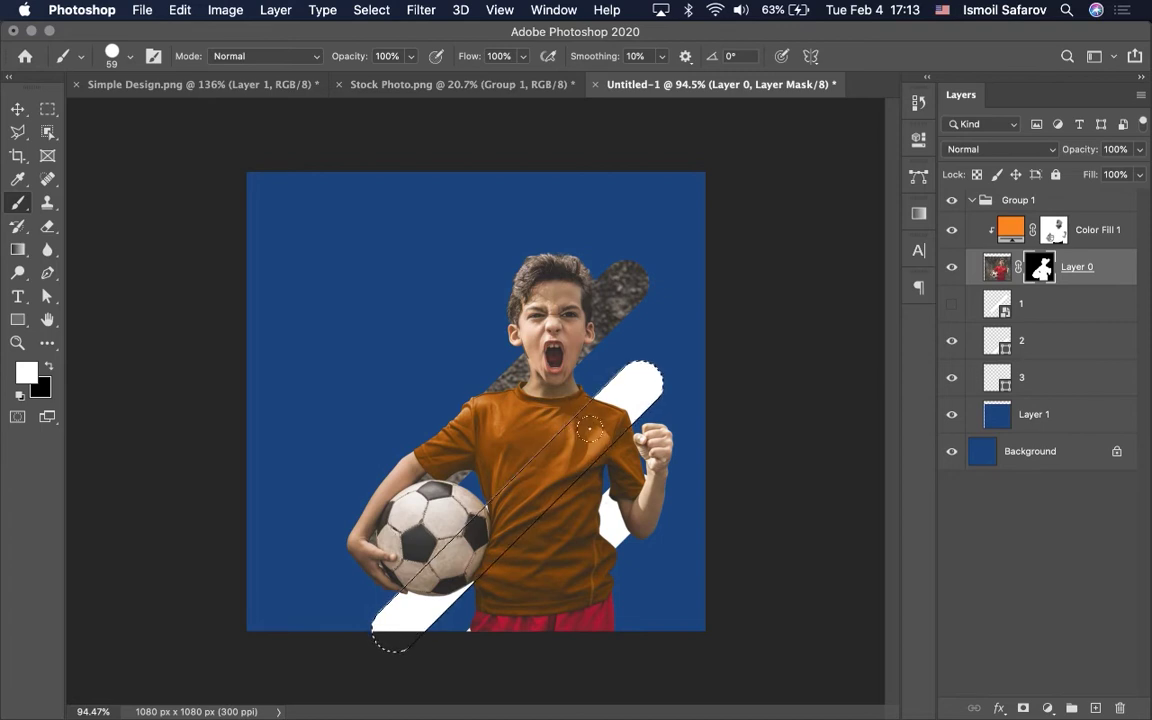
Reveal rock texture at the middle bar's top end beside the fist, then deselect.
drag(590, 429, 683, 367)
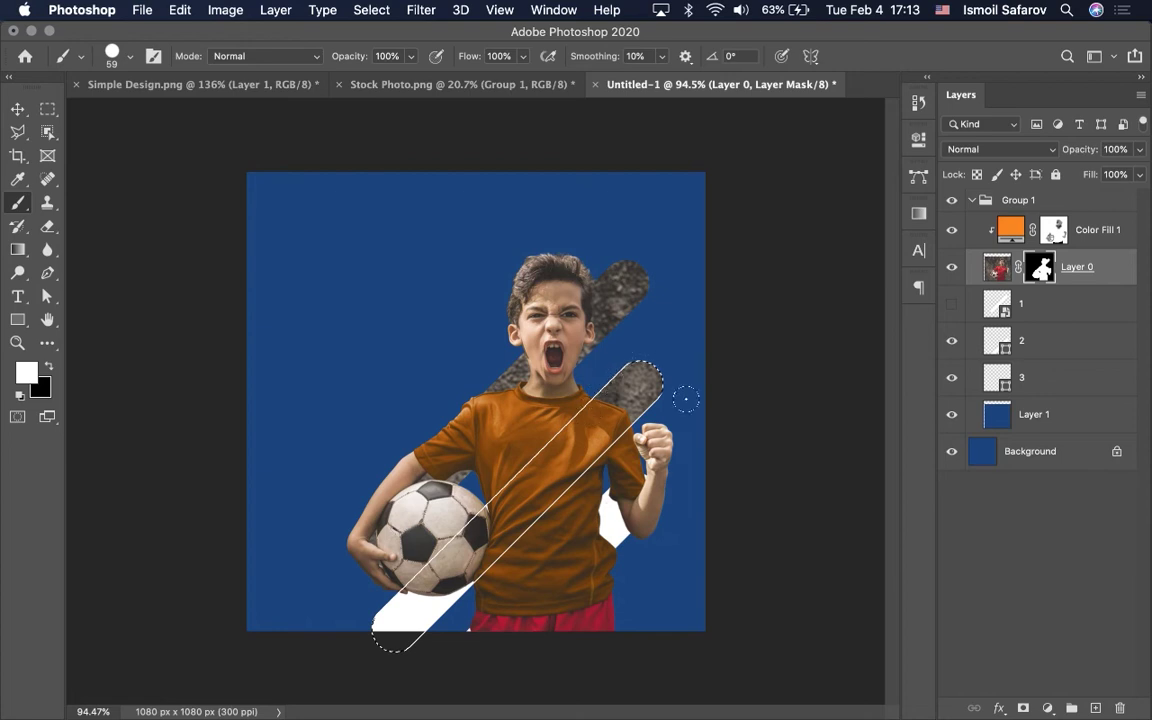
click(206, 88)
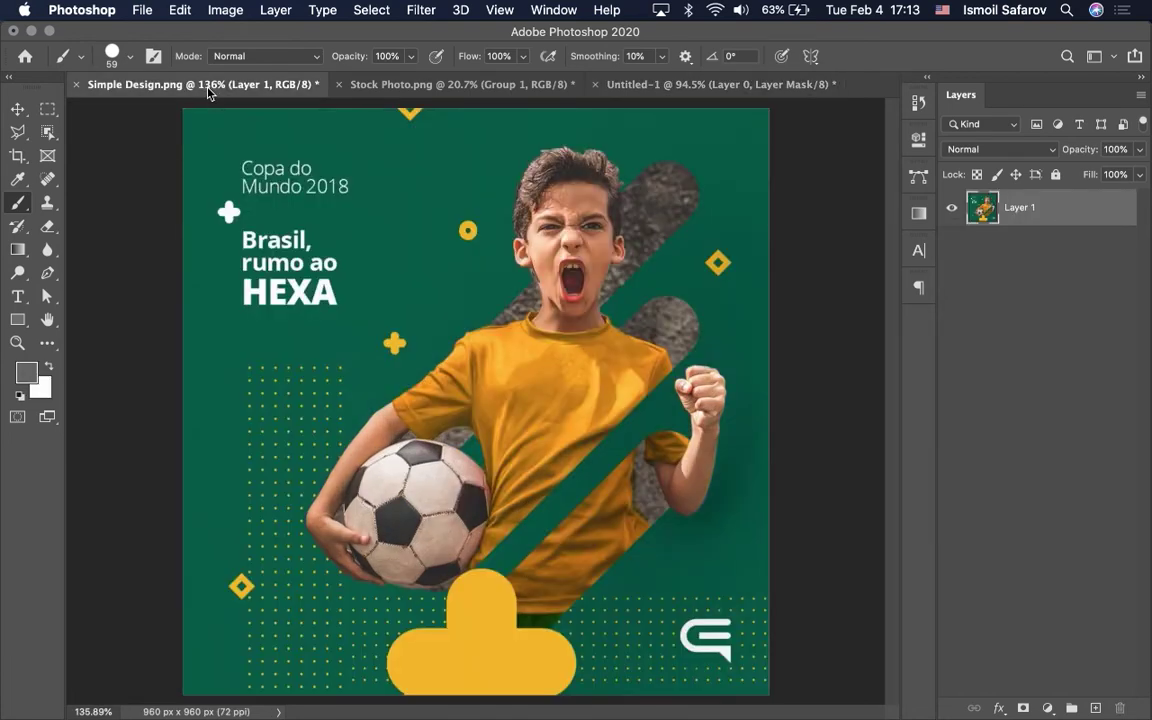
click(612, 85)
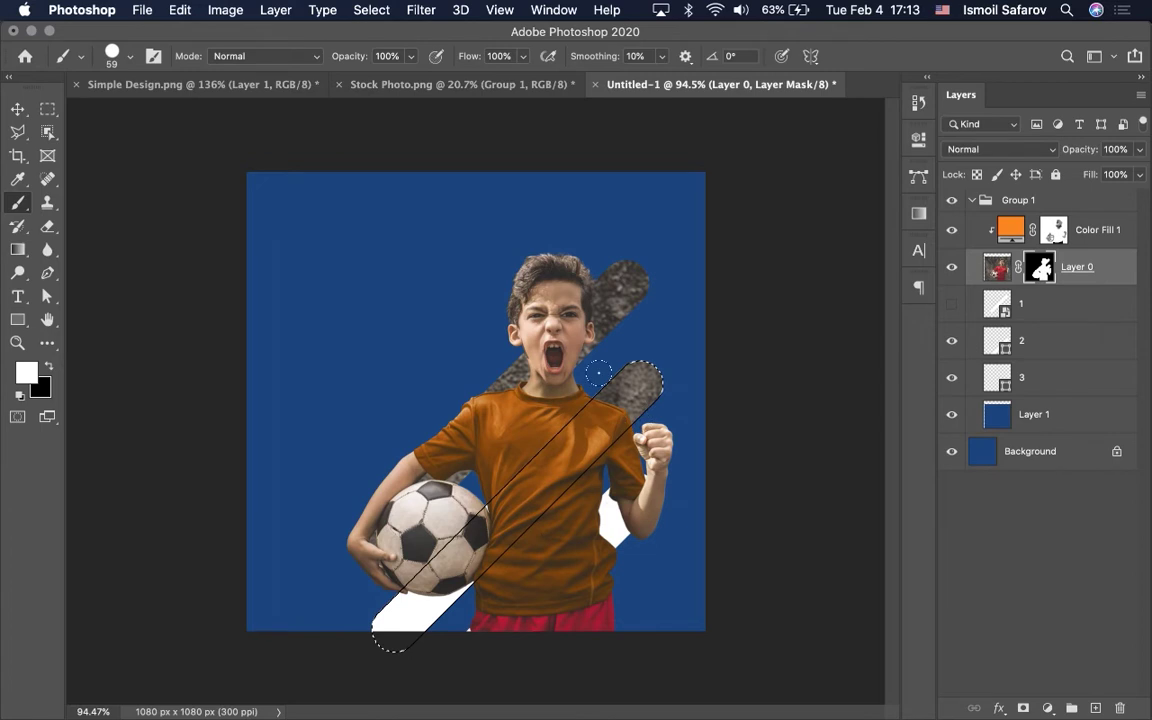
key(super+d)
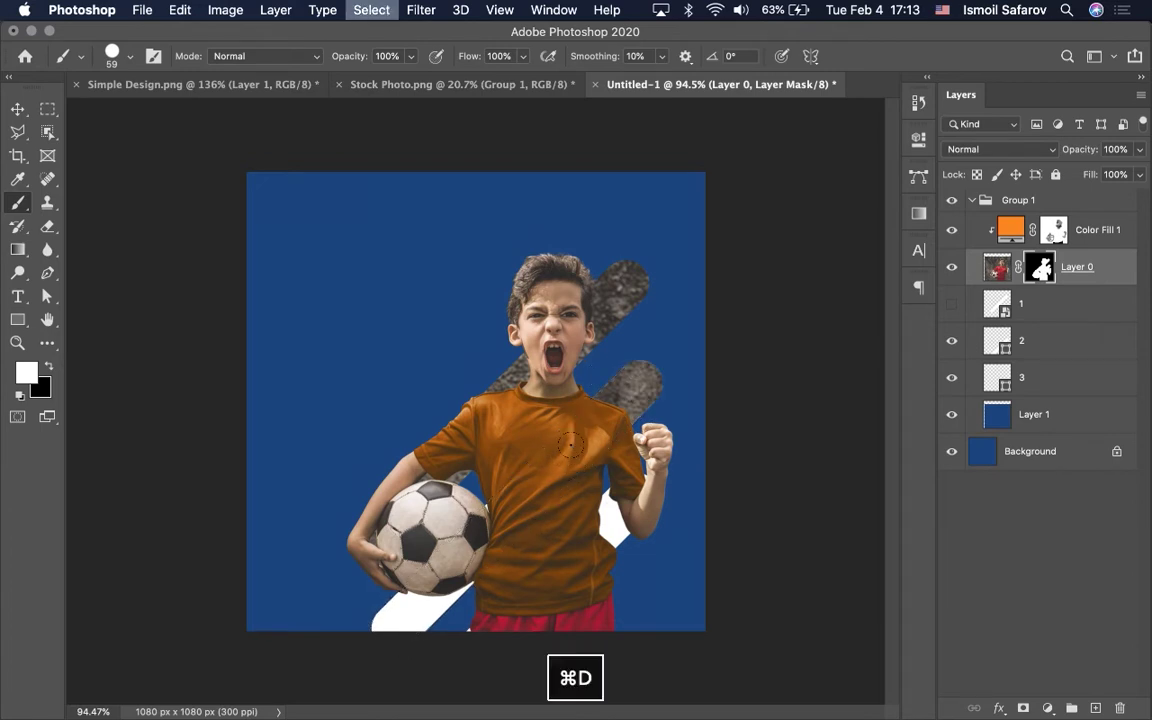
Hide the white bottom-left bar layer 2 and load layer 3's bar outline as a selection.
click(951, 341)
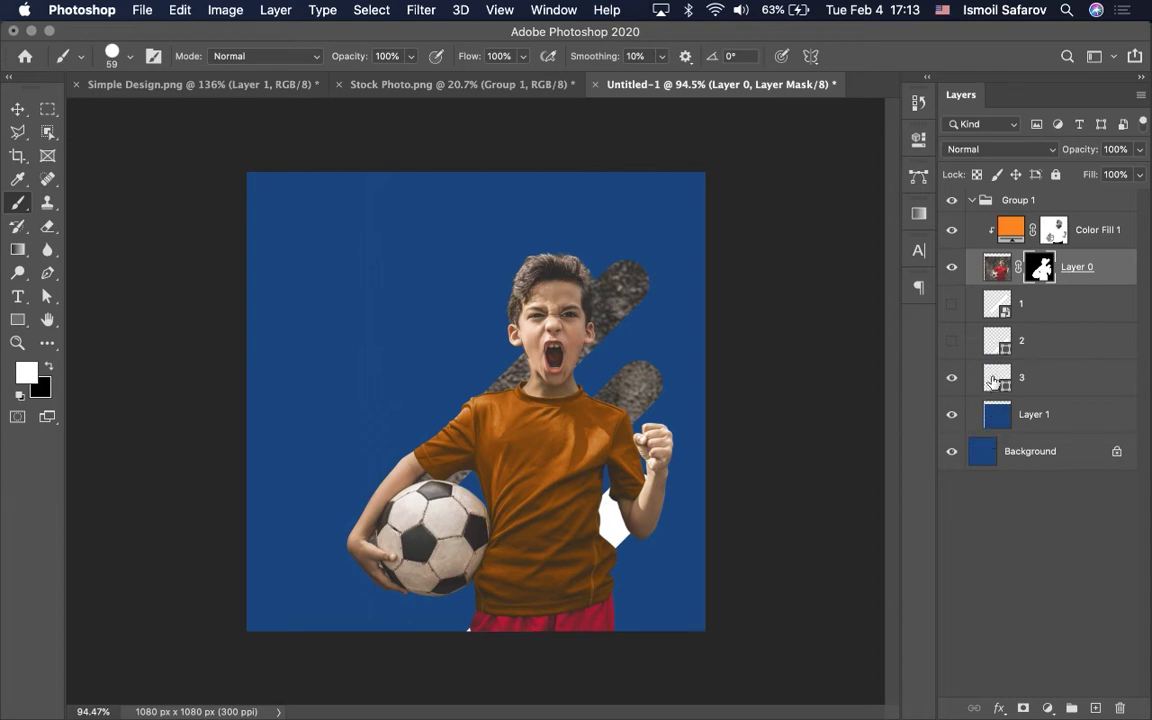
click(997, 378)
super+click(997, 378)
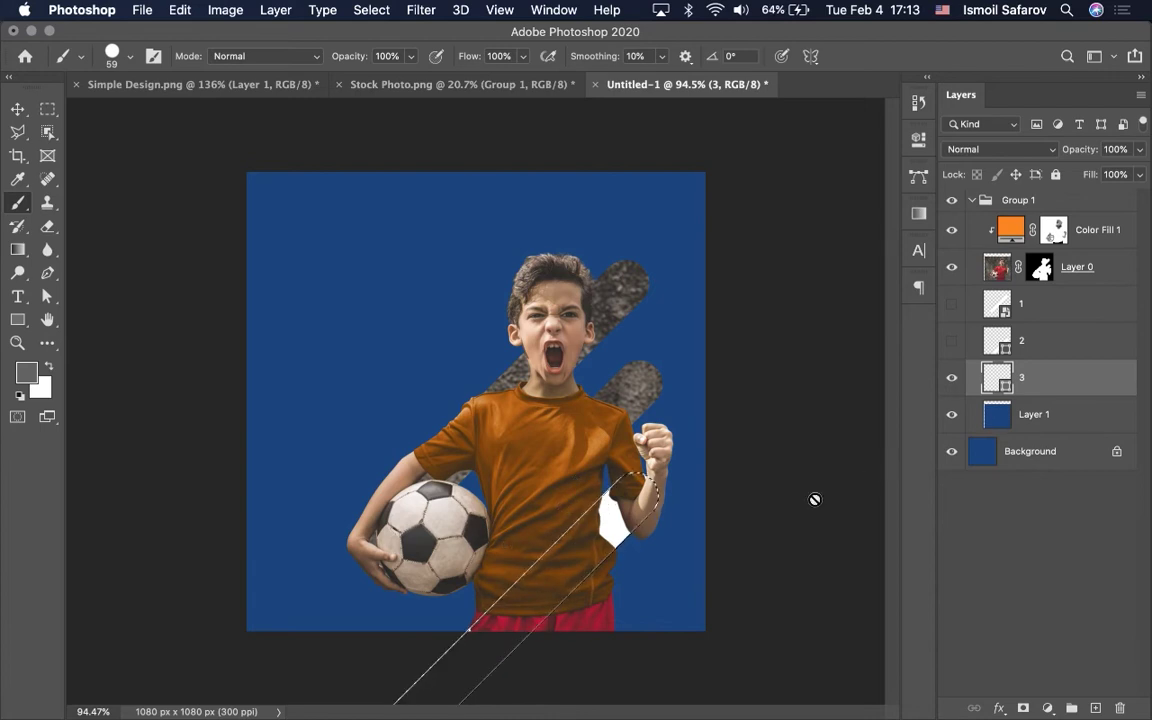
click(193, 84)
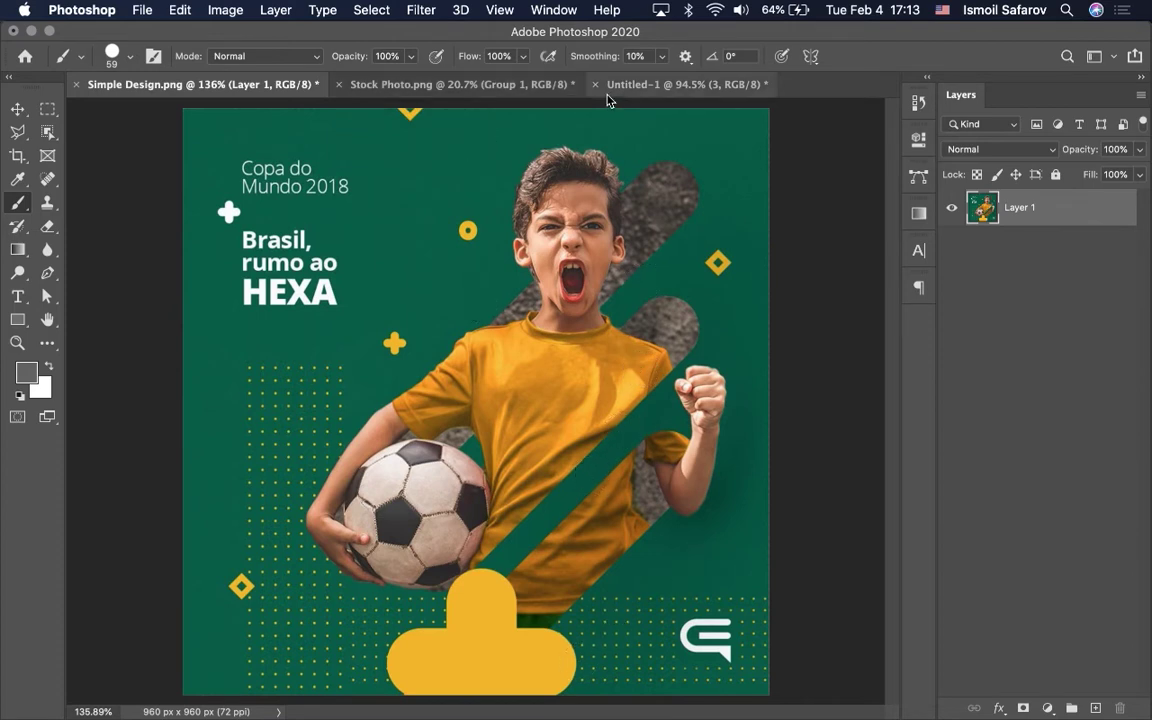
click(630, 84)
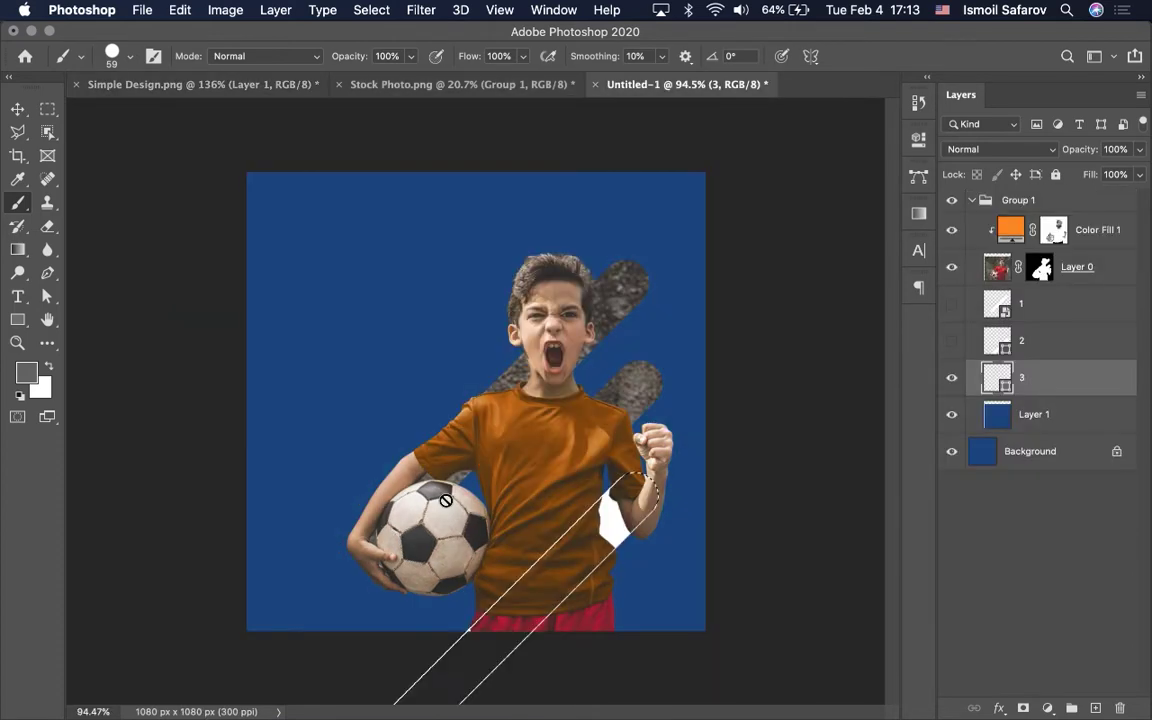
Cancel the rasterize prompt and target Layer 0's mask for painting.
click(607, 511)
click(645, 273)
click(1045, 232)
click(1043, 268)
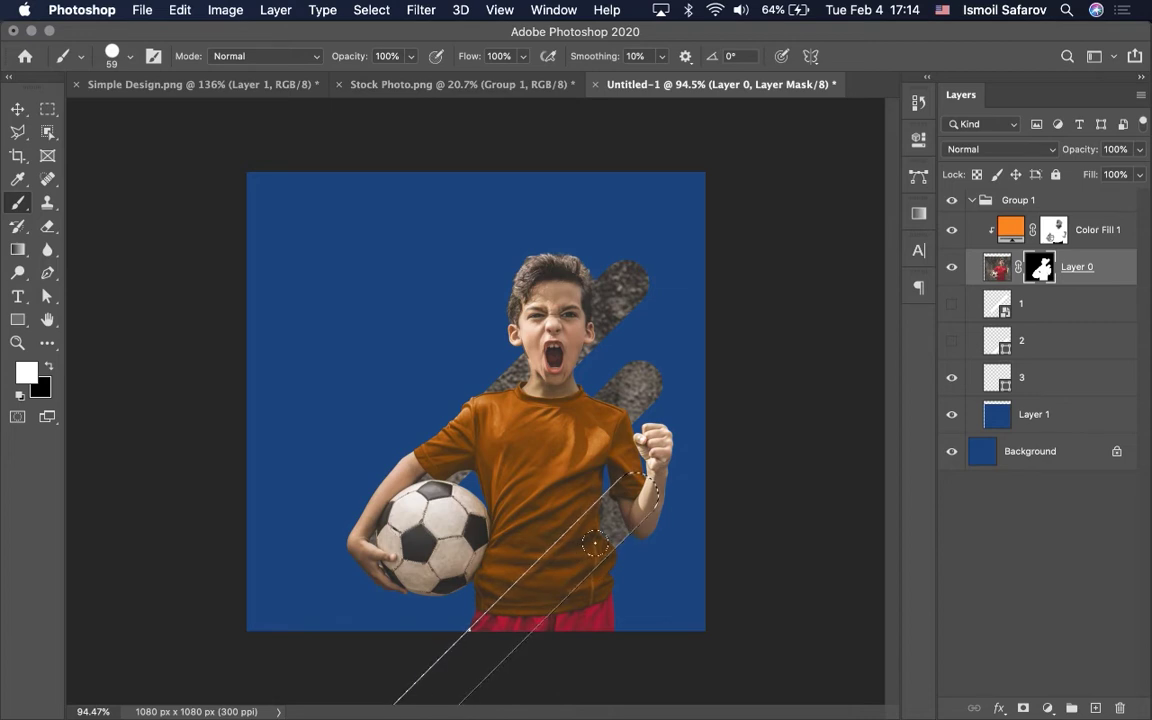
Invert the lower bar selection, undo a stray grey stroke, and switch to black paint.
key(super+shift+i)
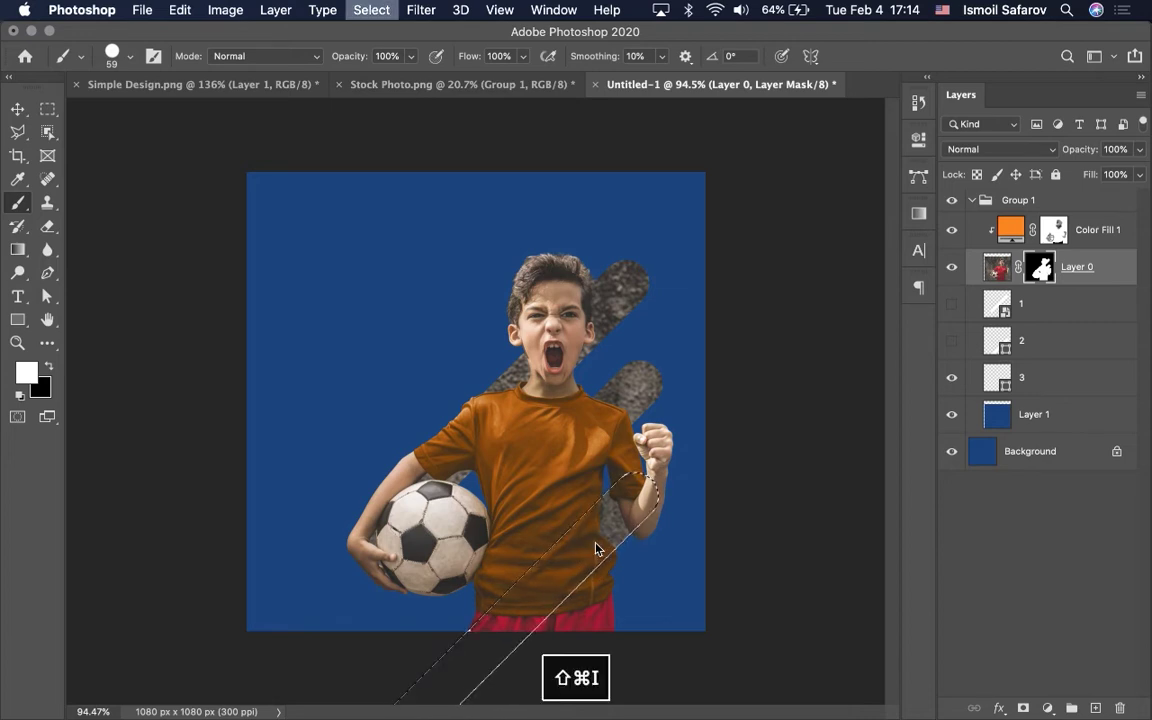
drag(625, 560, 619, 566)
key(super+z)
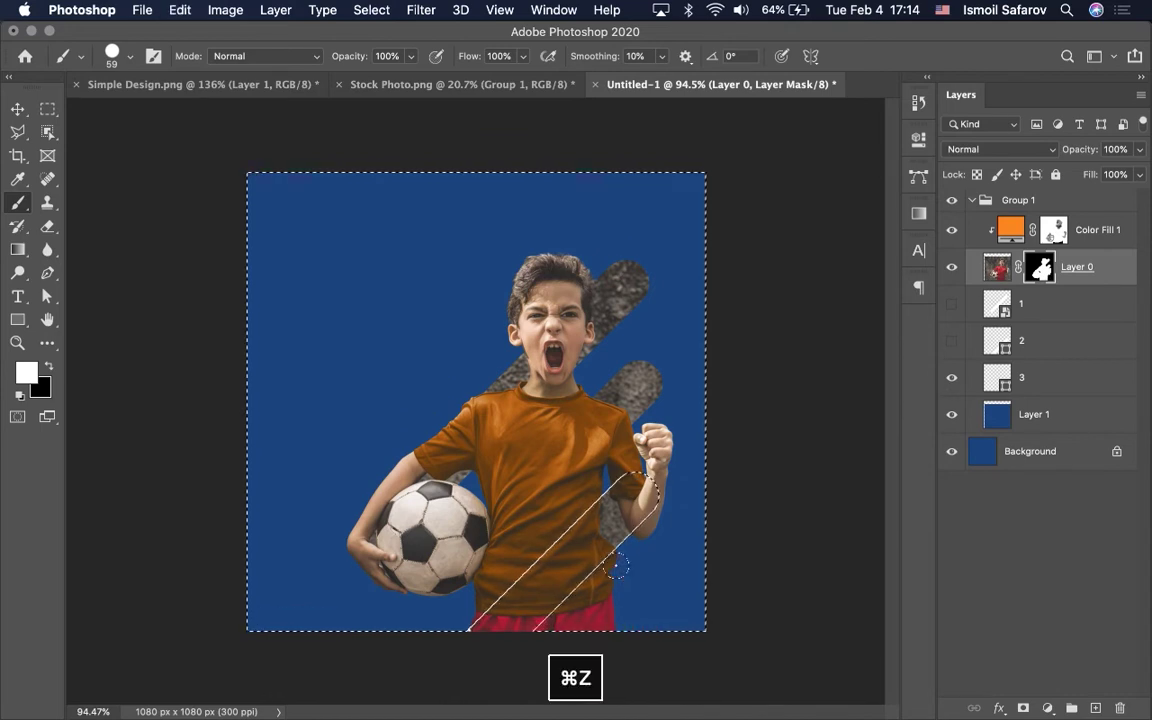
key(shift+x)
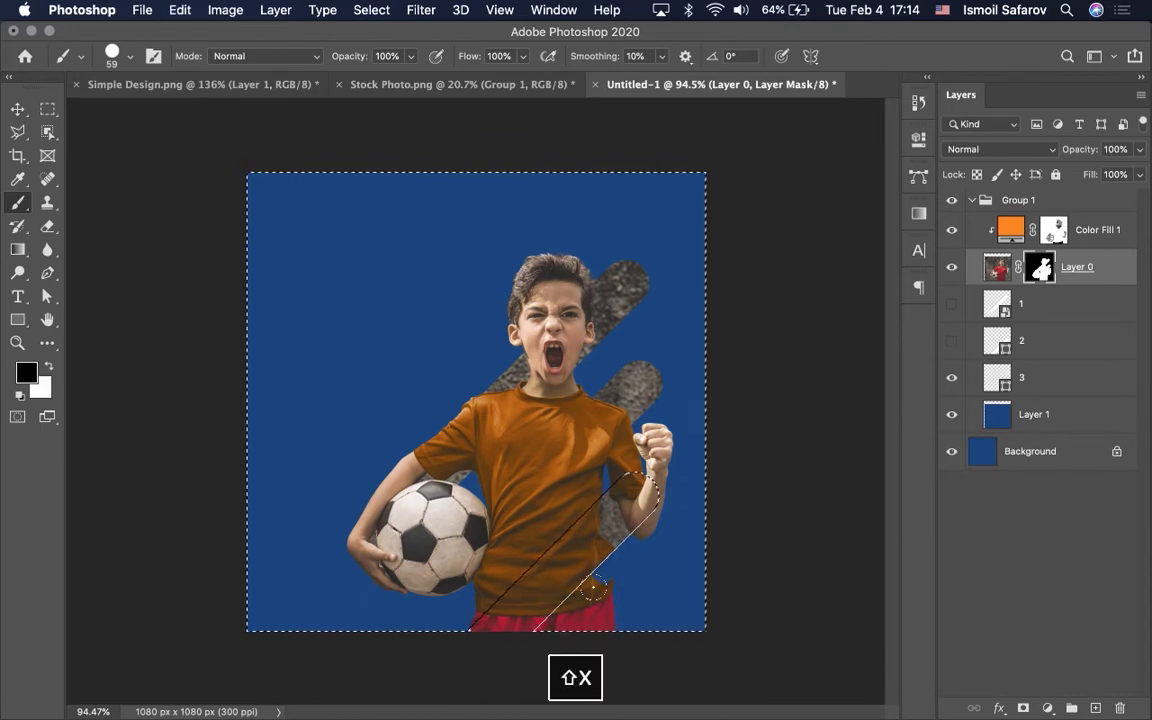
Paint out the boy's lower-right shirt and shorts along the bar, then show layer 2 again.
drag(625, 548, 600, 622)
drag(558, 660, 534, 644)
mouse_move(578, 597)
mouse_down()
mouse_move(627, 553)
mouse_move(509, 653)
mouse_up()
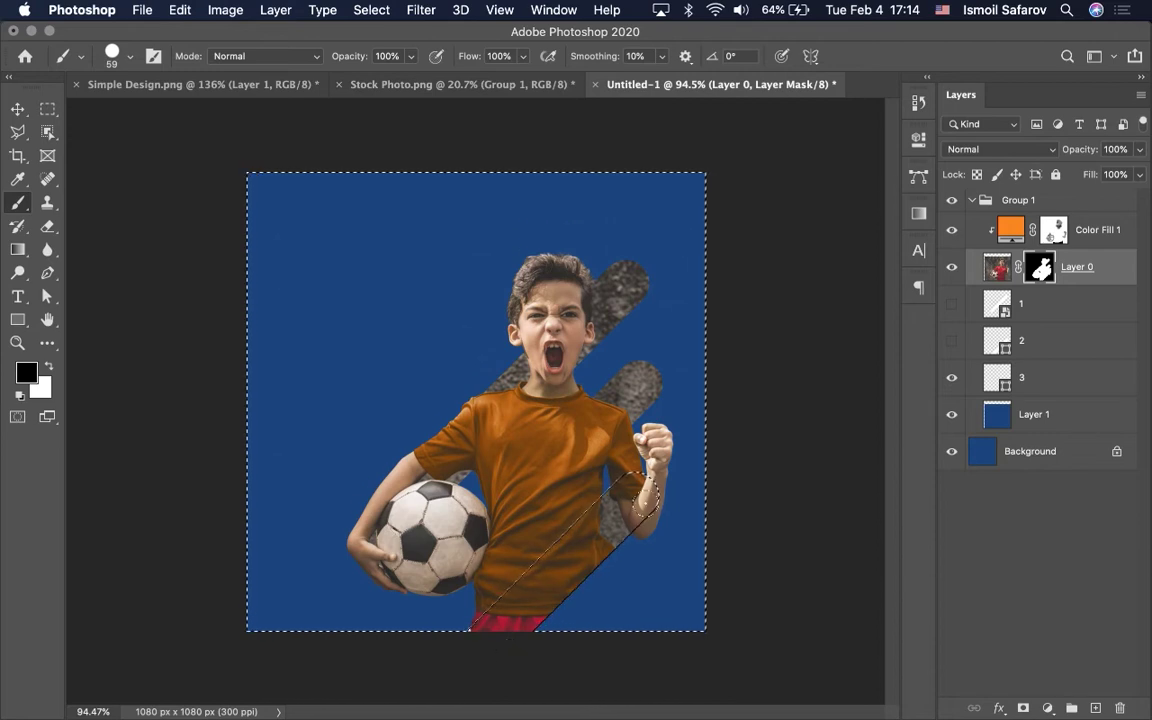
click(953, 346)
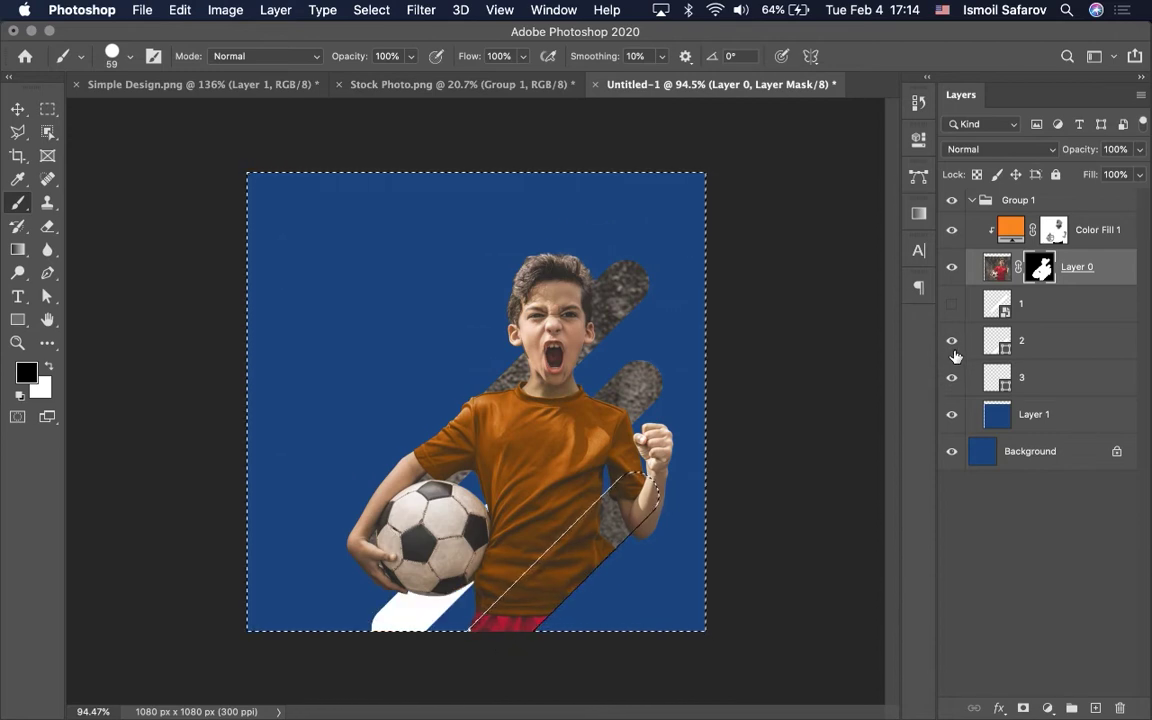
Select bar layers 2 and 3 together in the Layers panel.
super+click(1002, 345)
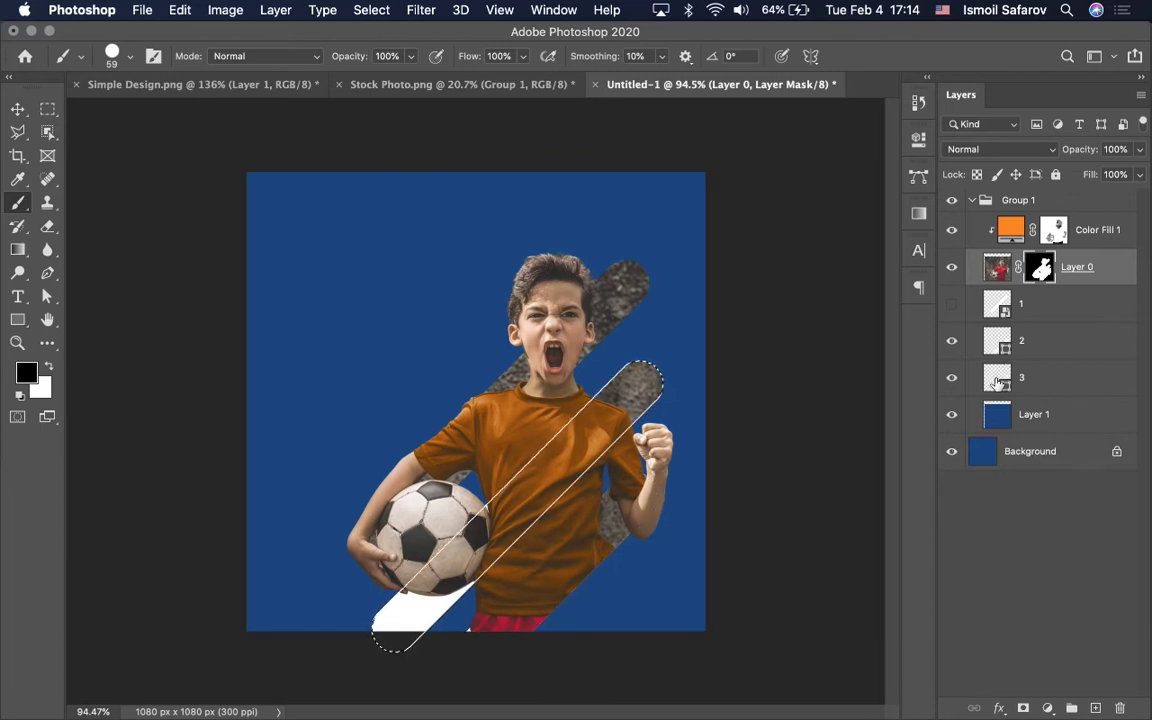
click(997, 357)
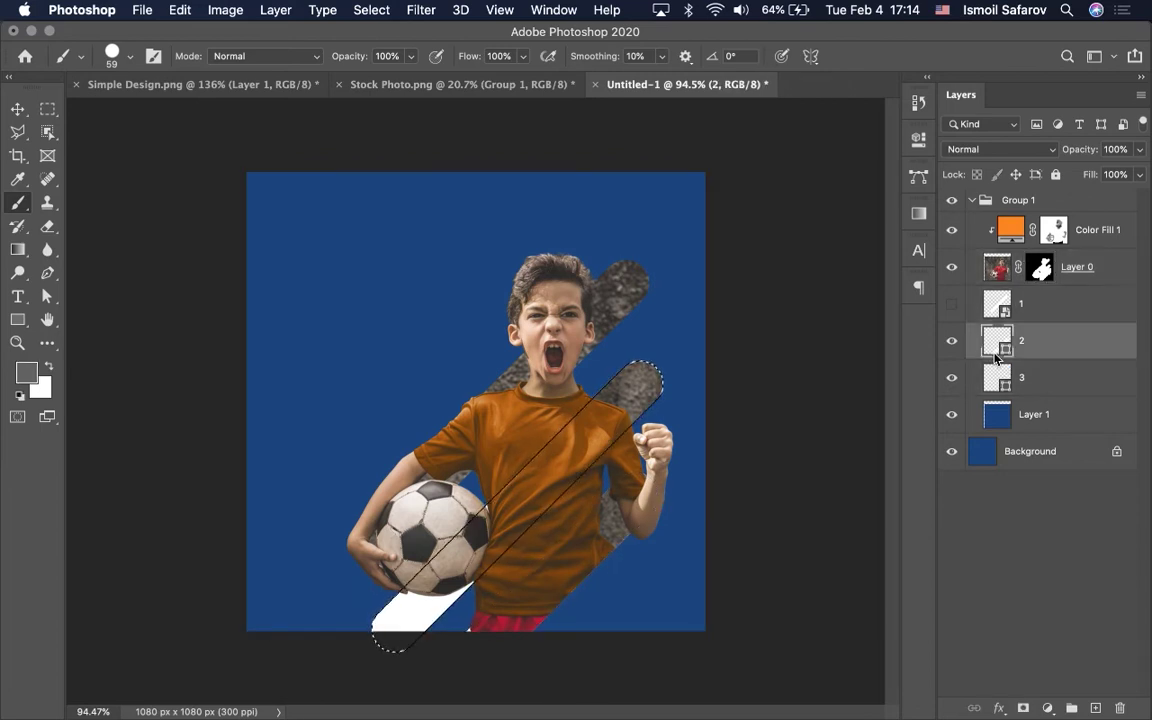
shift+click(997, 362)
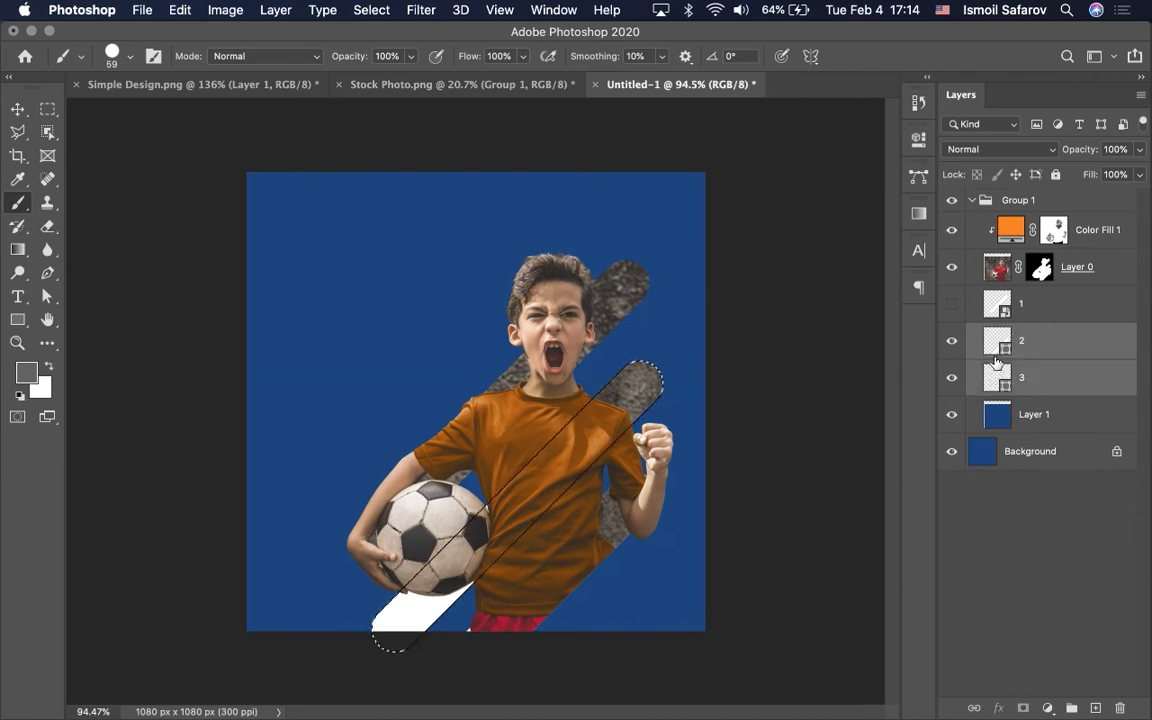
key(super)
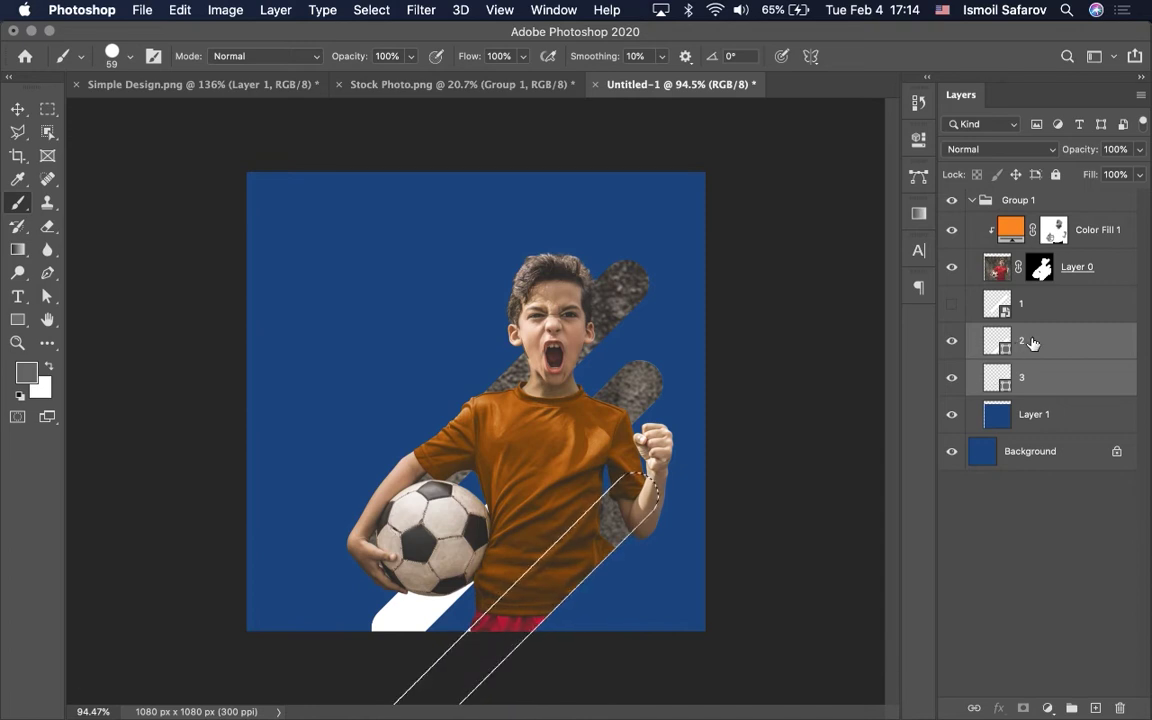
Convert them into one smart object named 2, then load and invert its bars' selection.
right_click(1033, 343)
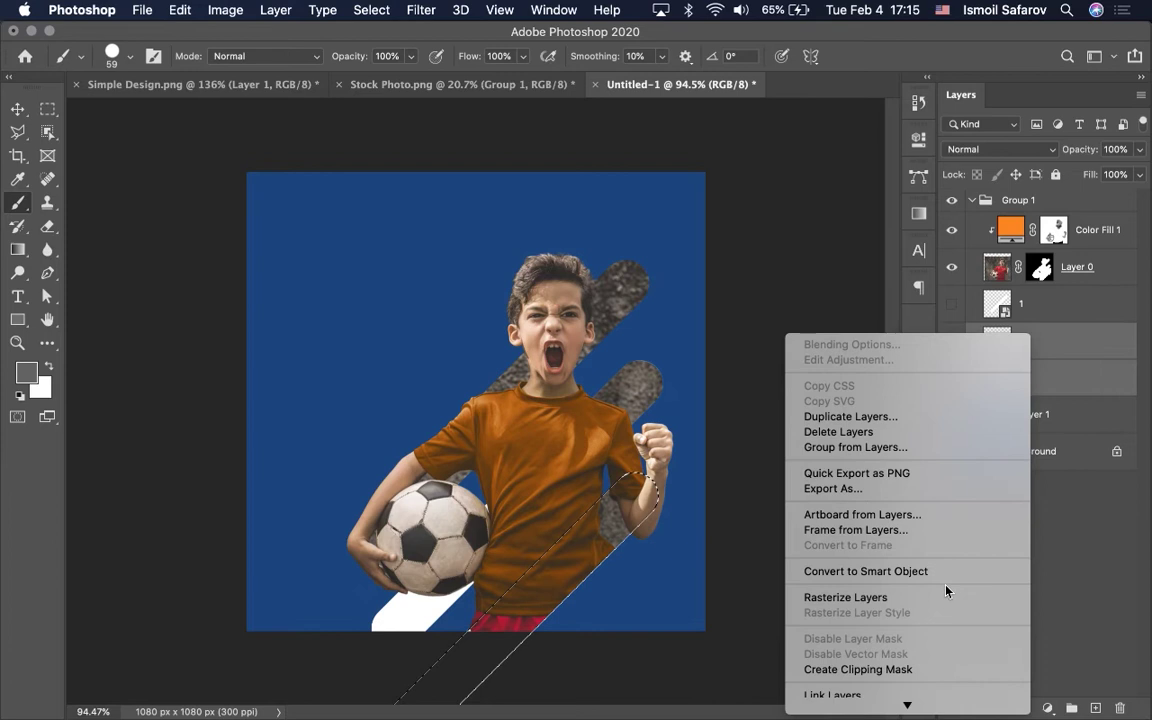
scroll(946, 590, down, 5)
scroll(946, 590, up, 1)
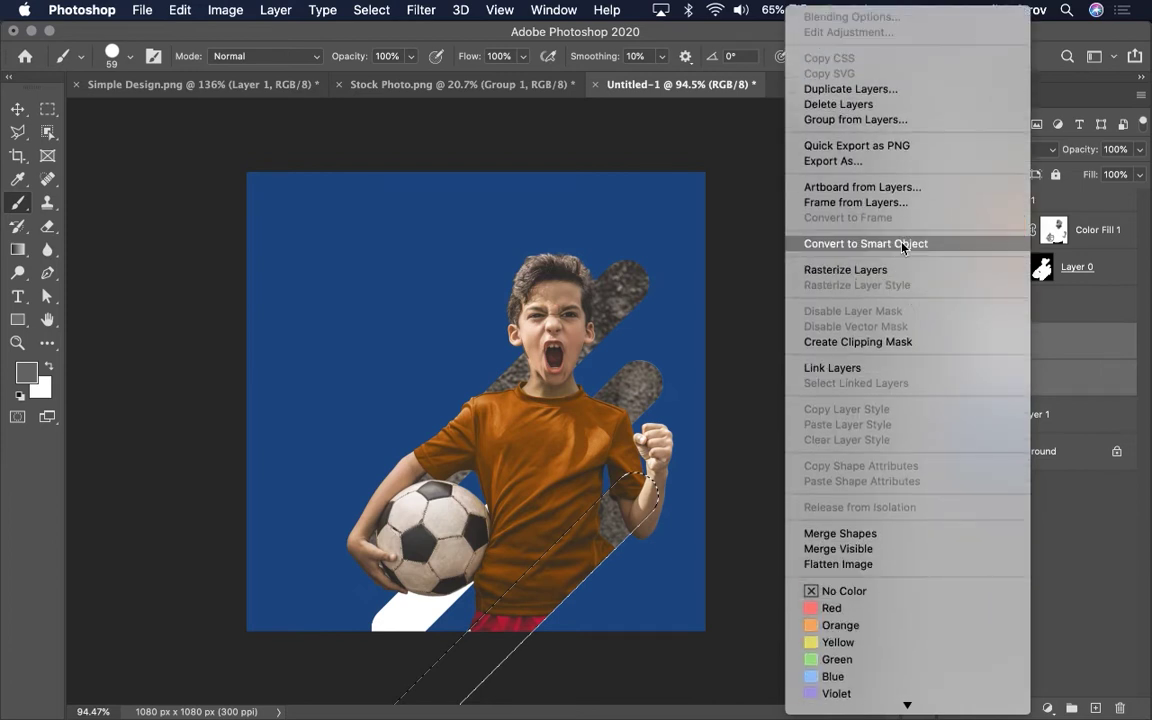
click(903, 245)
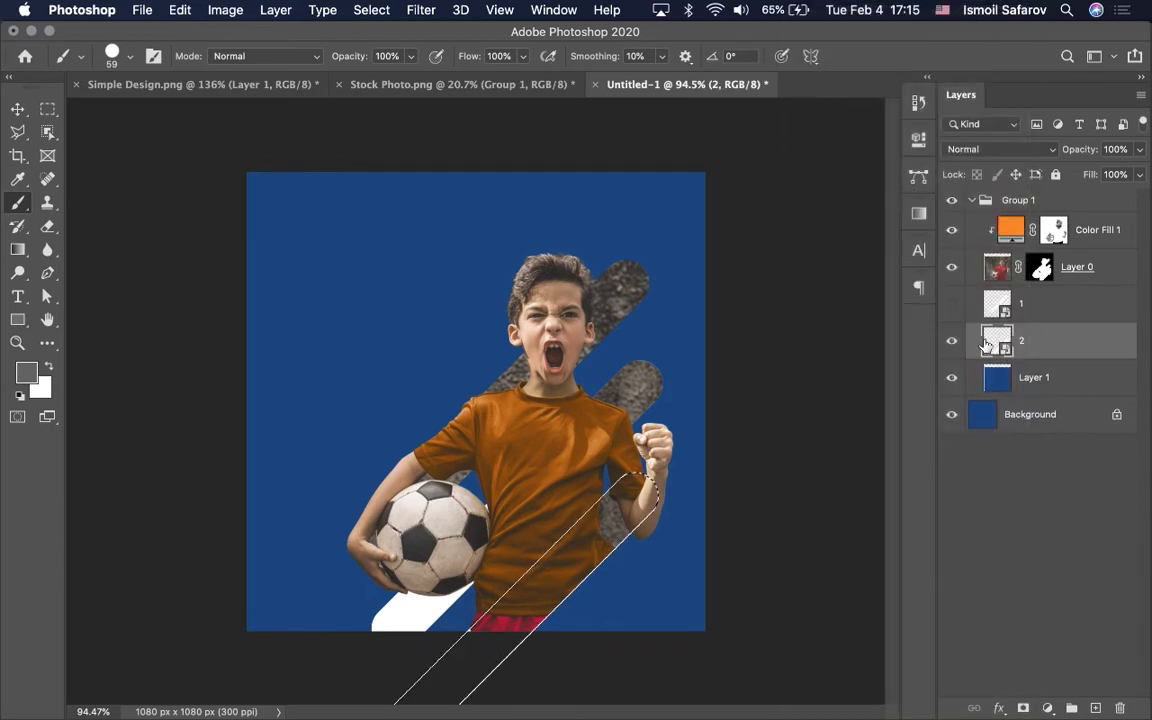
ctrl+click(990, 343)
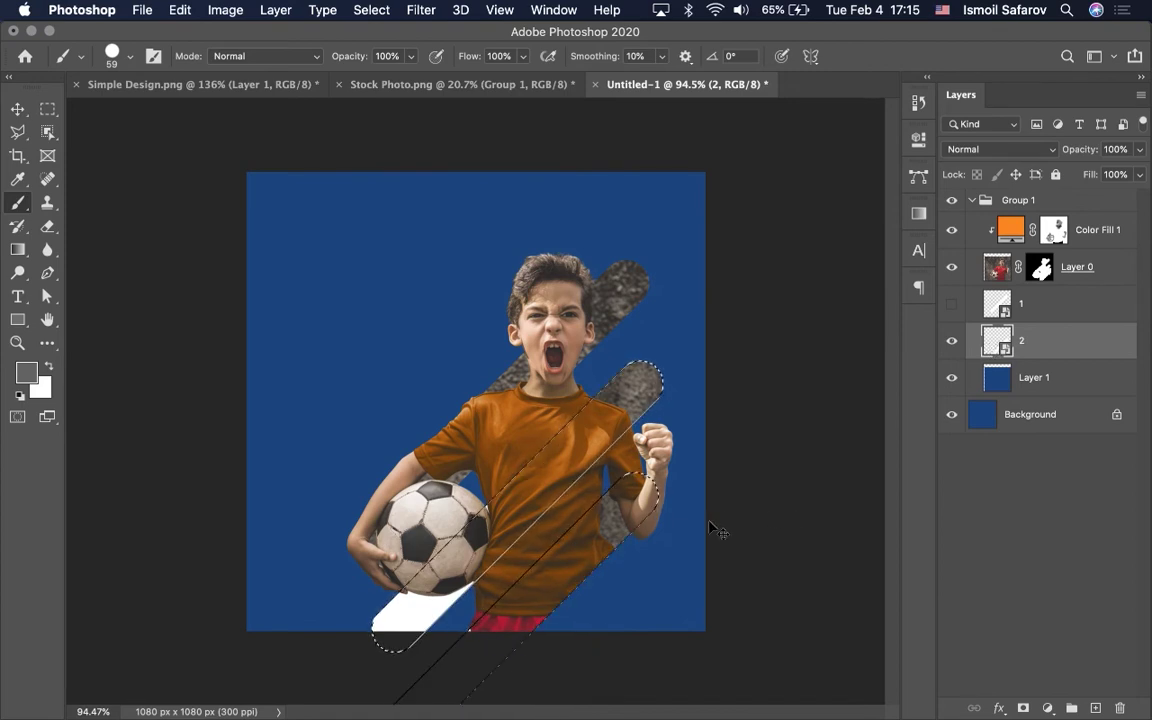
key(ctrl+shift+i)
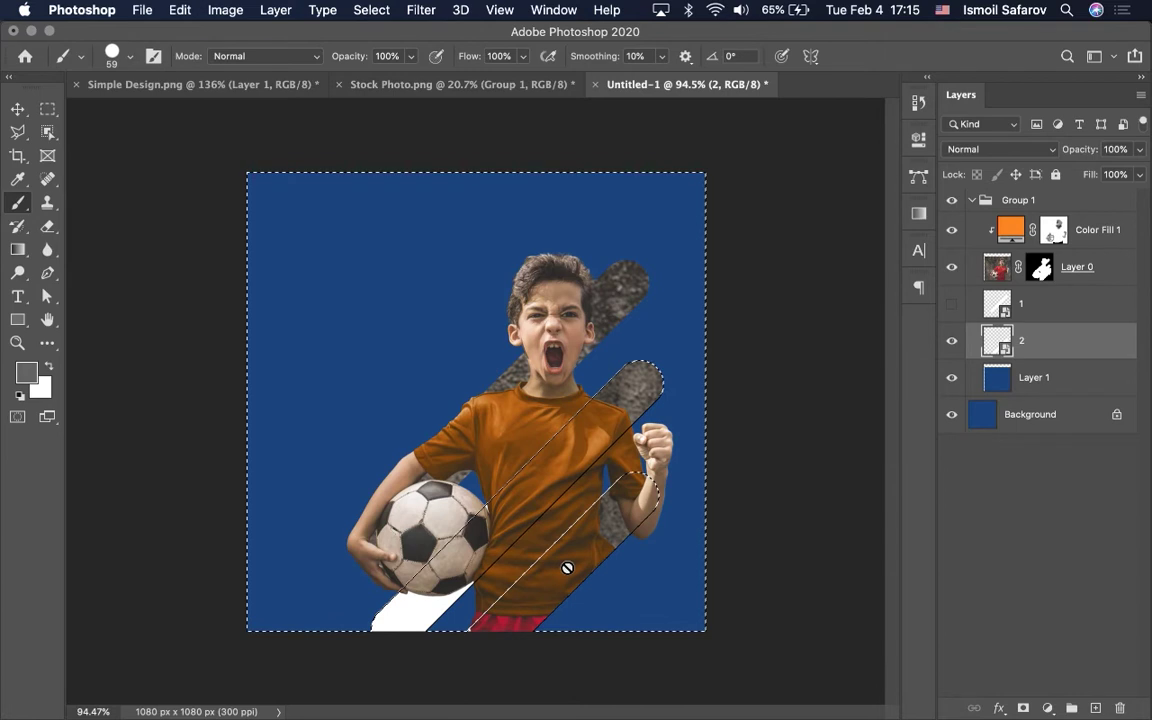
Zoom in and paint black on Layer 0's mask over shirt patches up the bar toward the fist.
key(ctrl+plus)
scroll(567, 568, up, 3)
scroll(567, 568, down, 3)
scroll(567, 568, up, 2)
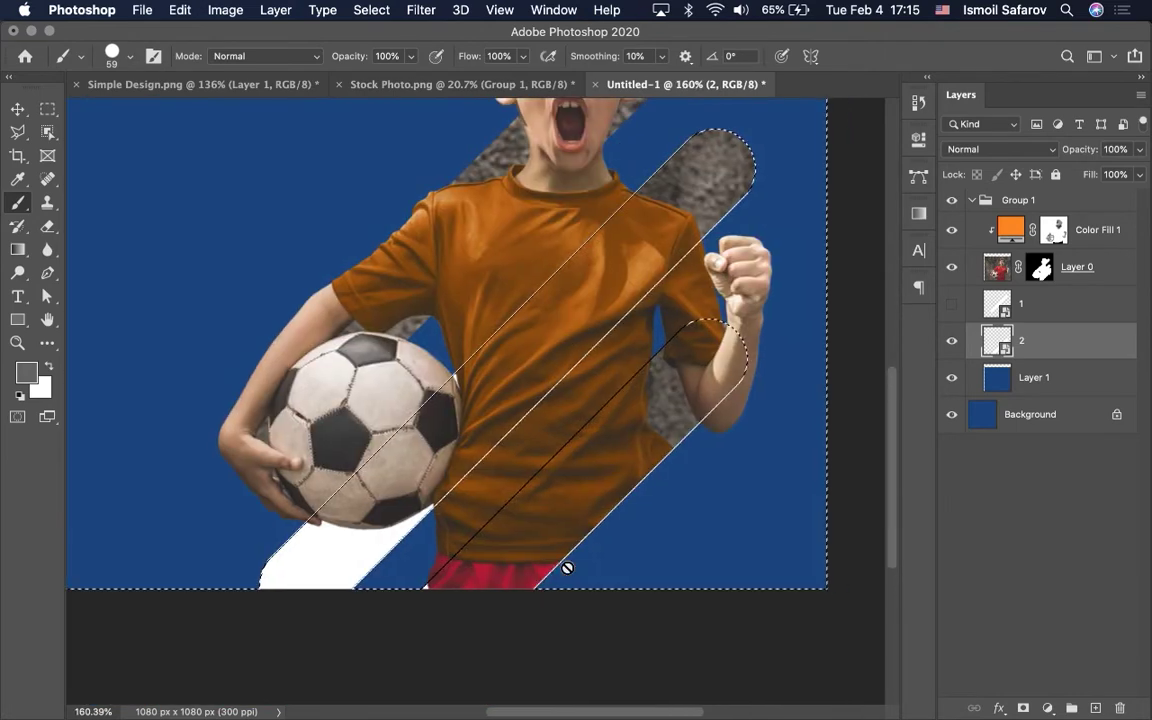
scroll(567, 568, right, 2)
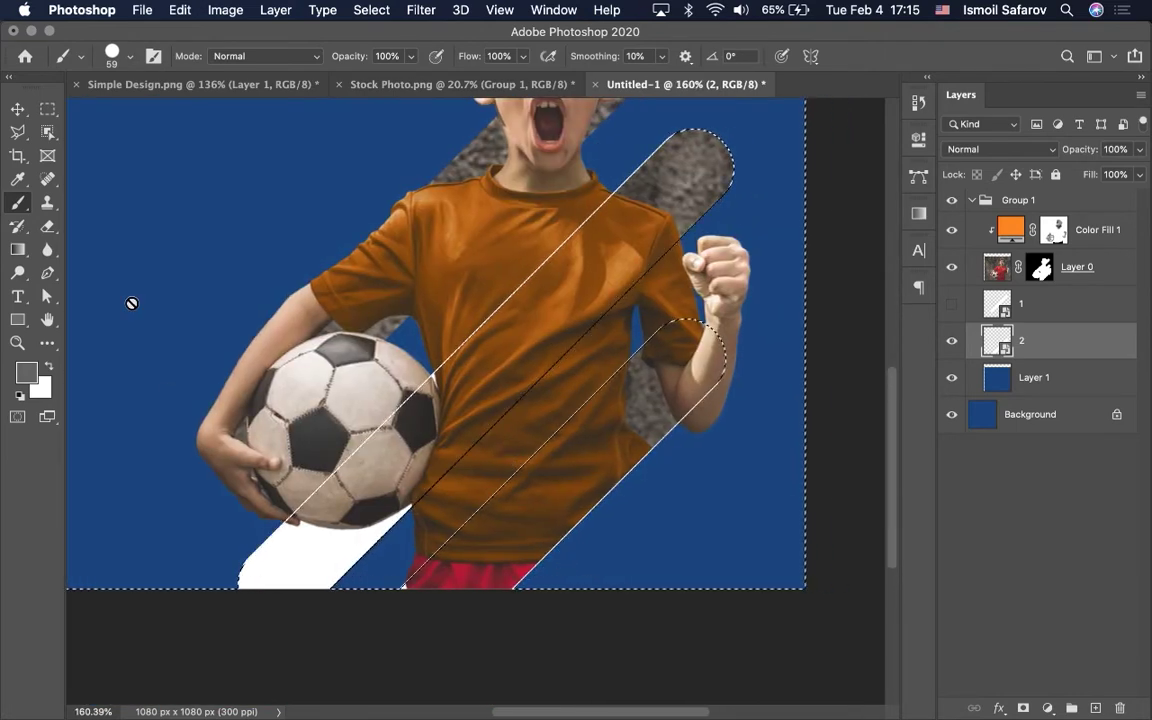
click(1040, 267)
key(d)
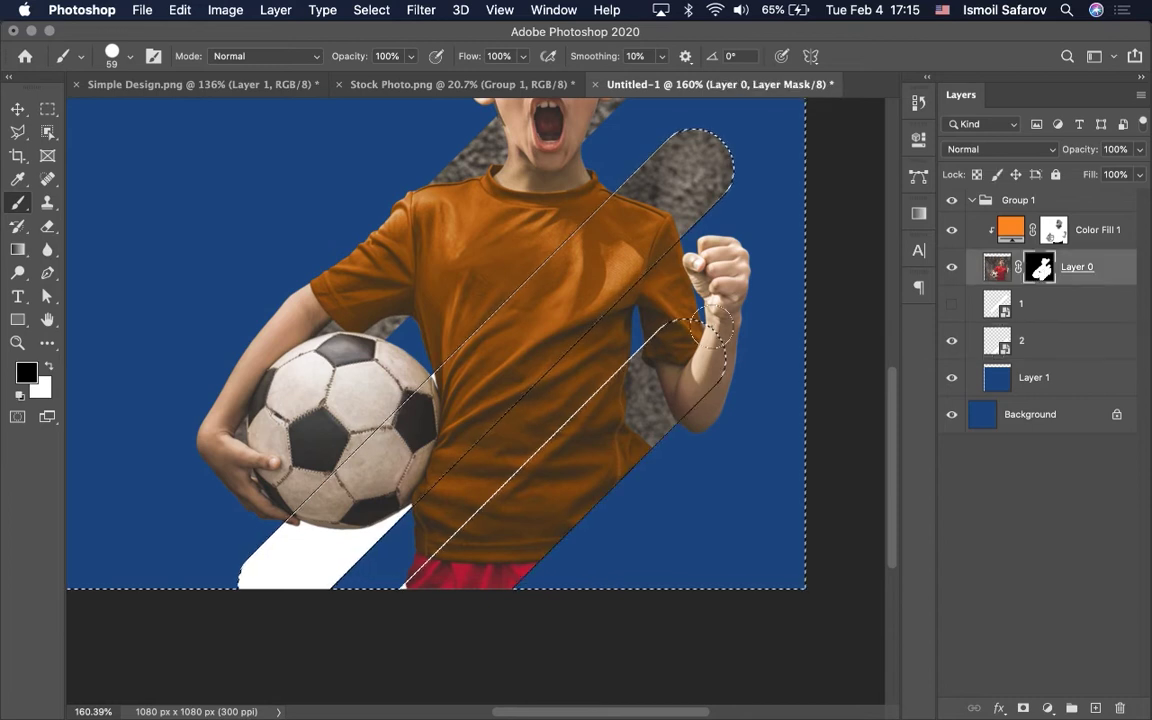
mouse_move(455, 490)
mouse_down()
mouse_move(472, 481)
mouse_move(427, 578)
mouse_up()
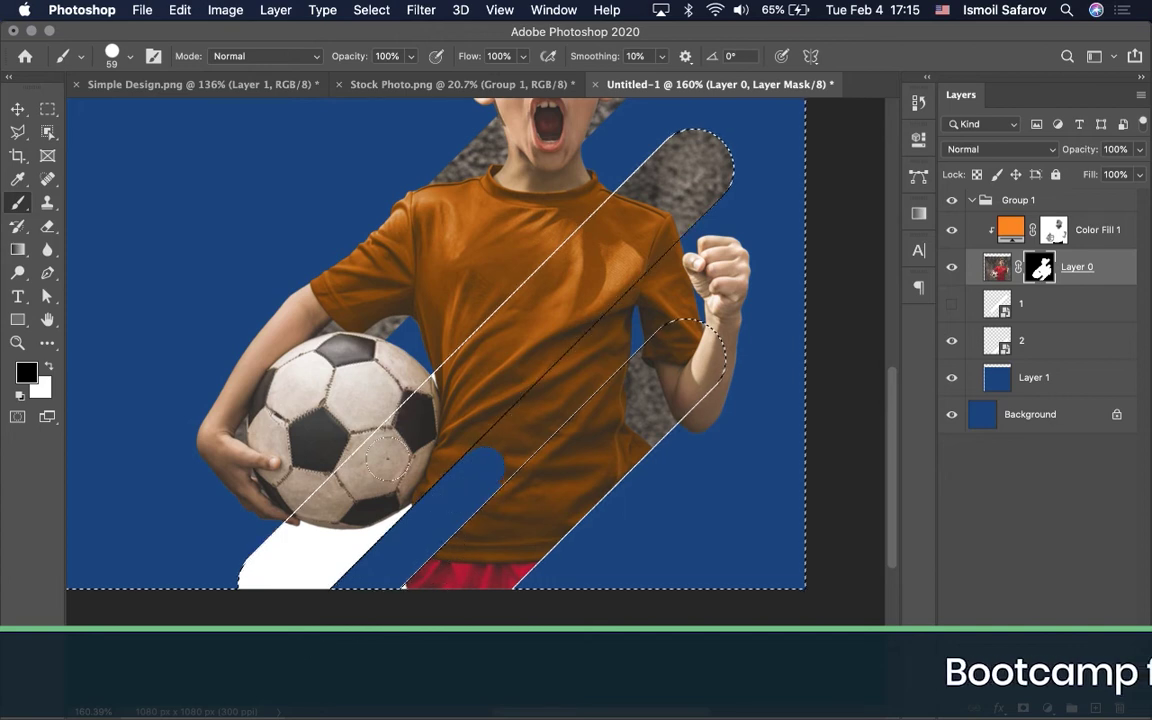
click(258, 82)
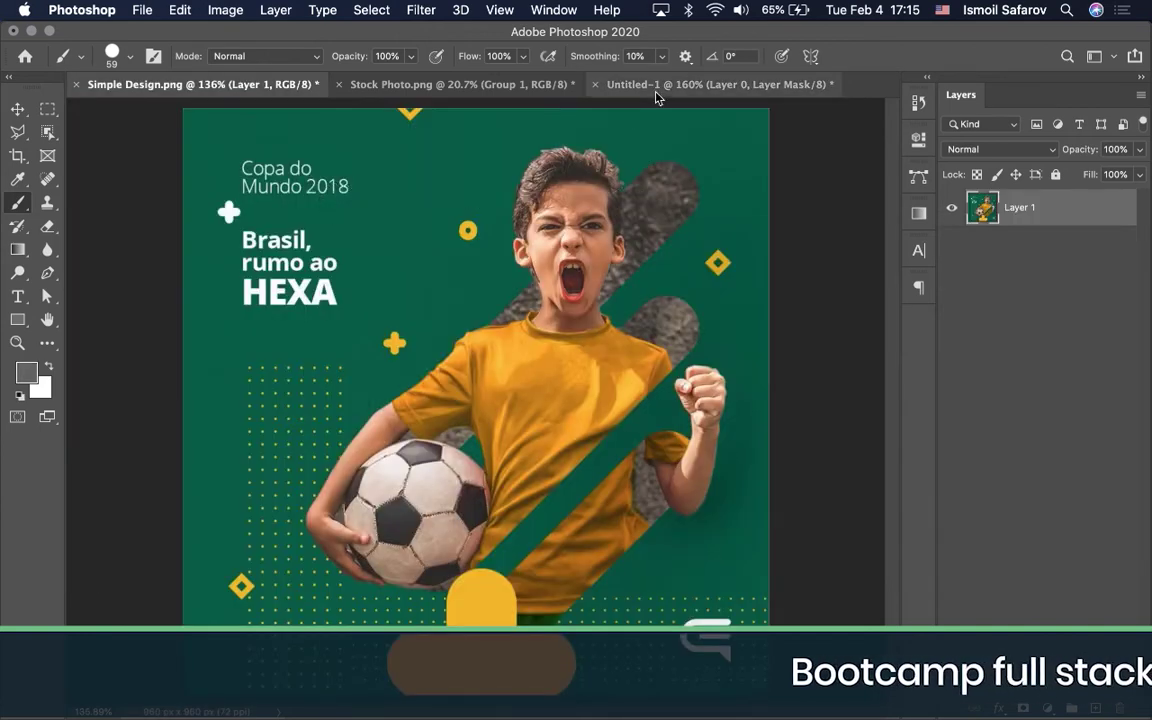
click(664, 86)
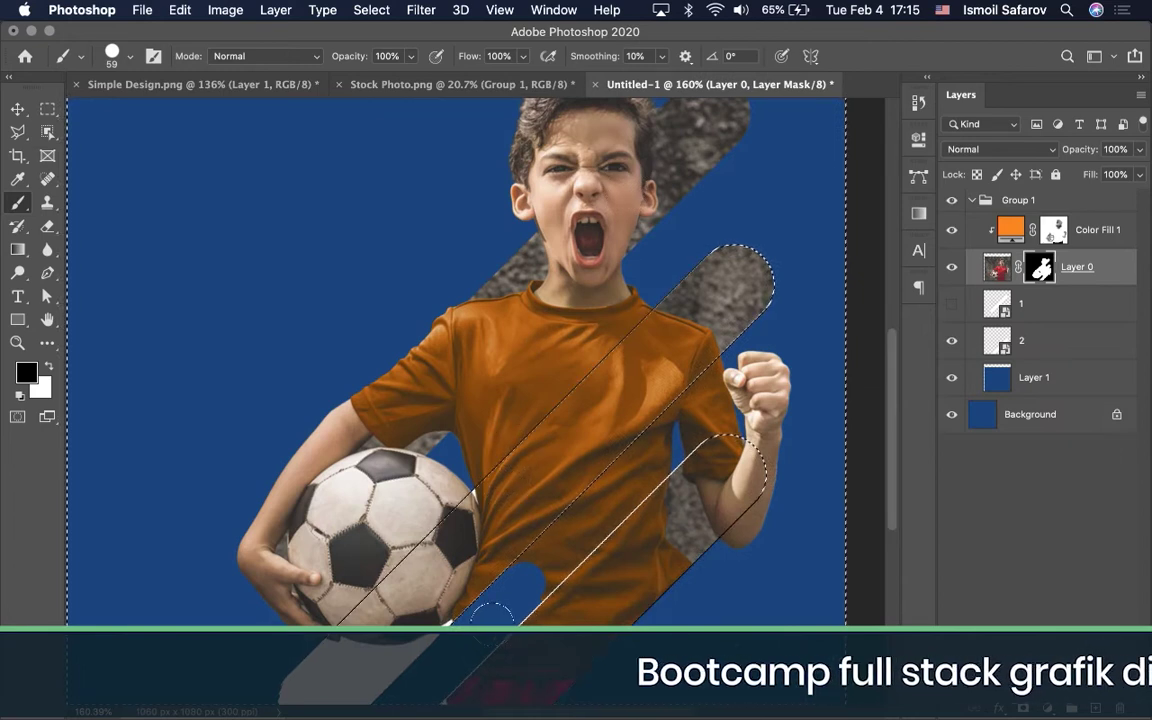
drag(585, 515, 608, 482)
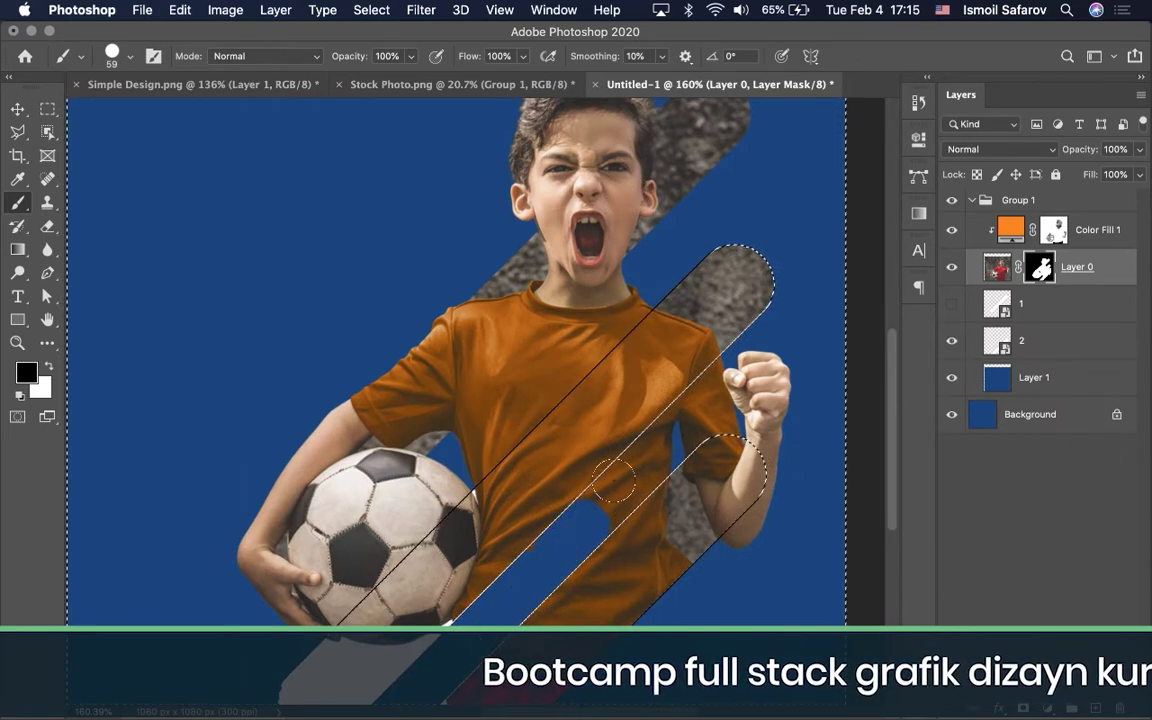
mouse_move(589, 506)
mouse_down()
mouse_move(646, 477)
mouse_move(686, 410)
mouse_up()
With a smaller brush, mask the orange strip, shape and notch beside the fist and thumb.
scroll(686, 410, up, 3)
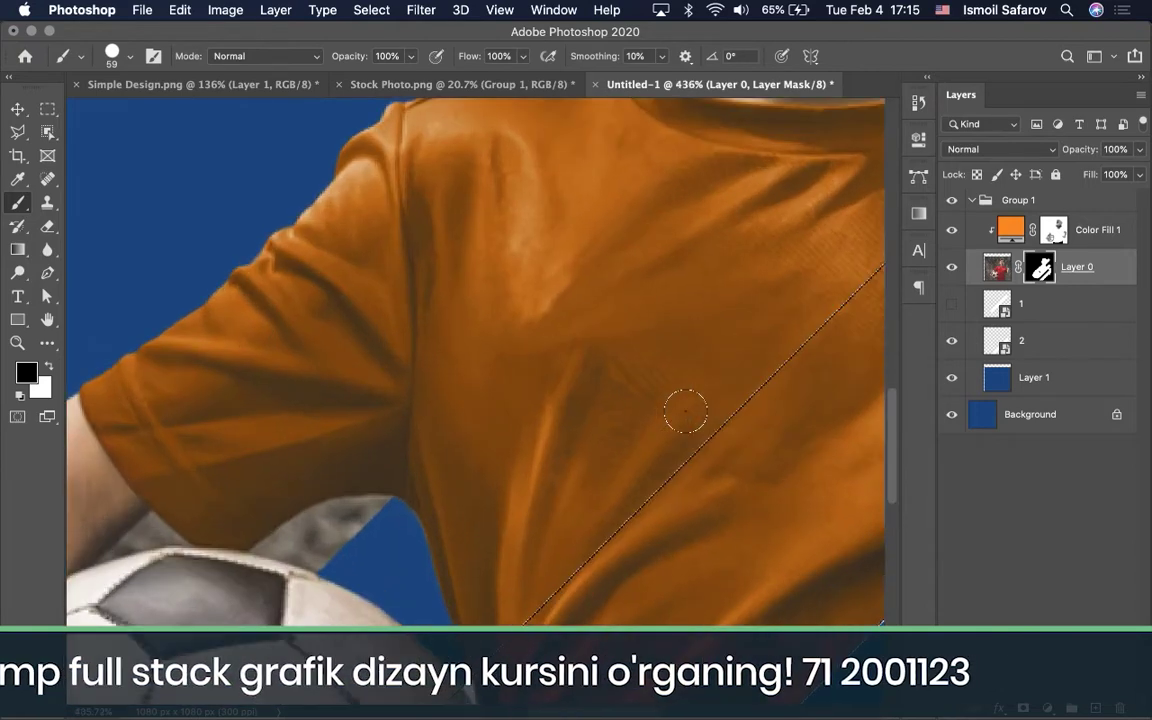
scroll(686, 410, up, 2)
scroll(630, 527, down, 3)
scroll(630, 527, up, 3)
scroll(630, 535, up, 3)
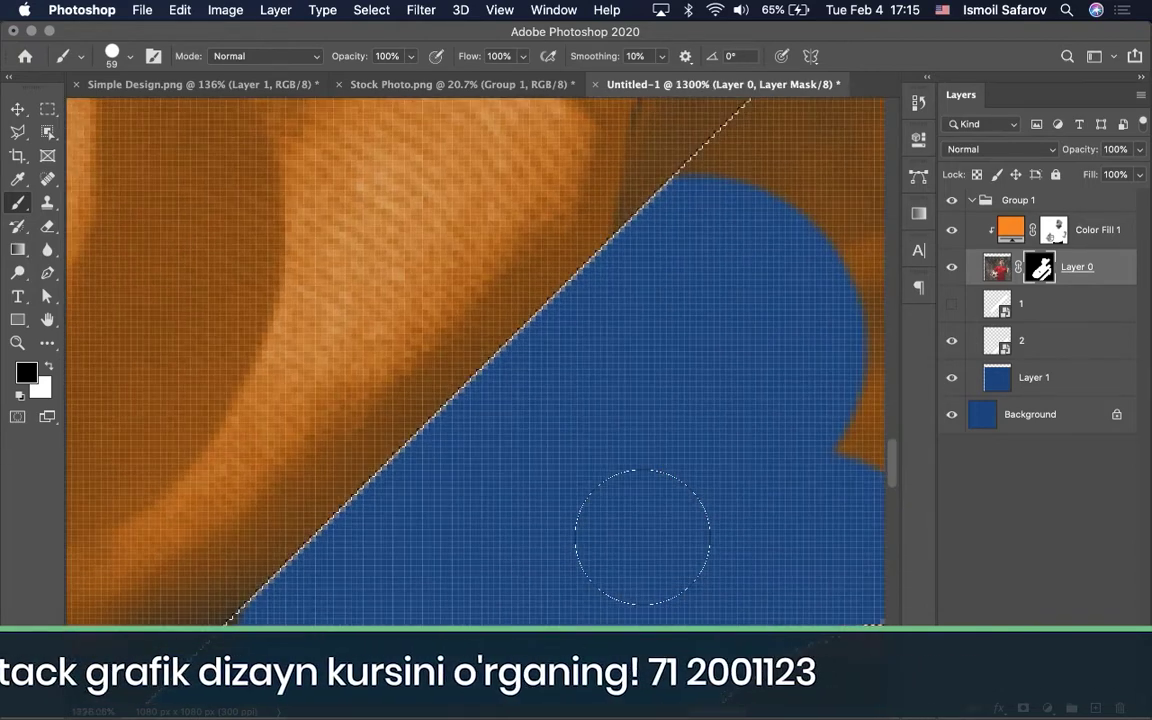
scroll(638, 527, up, 1)
scroll(642, 536, down, 2)
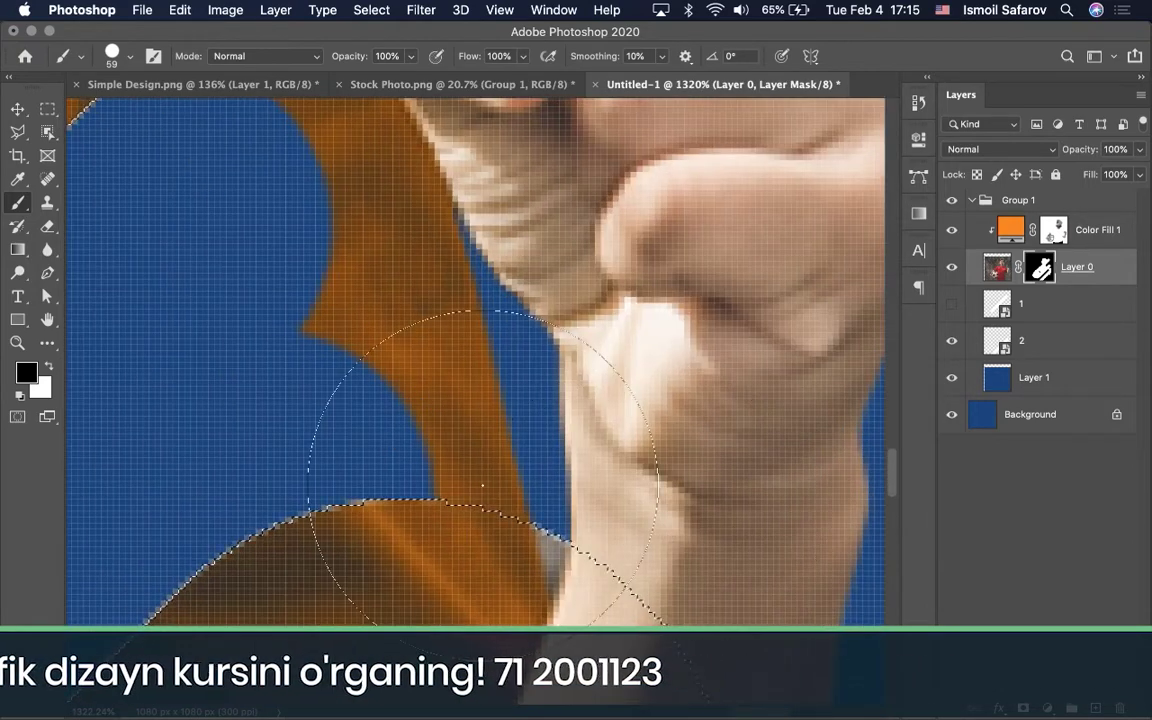
key(bracketleft)
key(bracketleft)
key(bracketleft)
key(bracketleft)
key(bracketleft)
key(bracketleft)
key(bracketleft)
key(bracketleft)
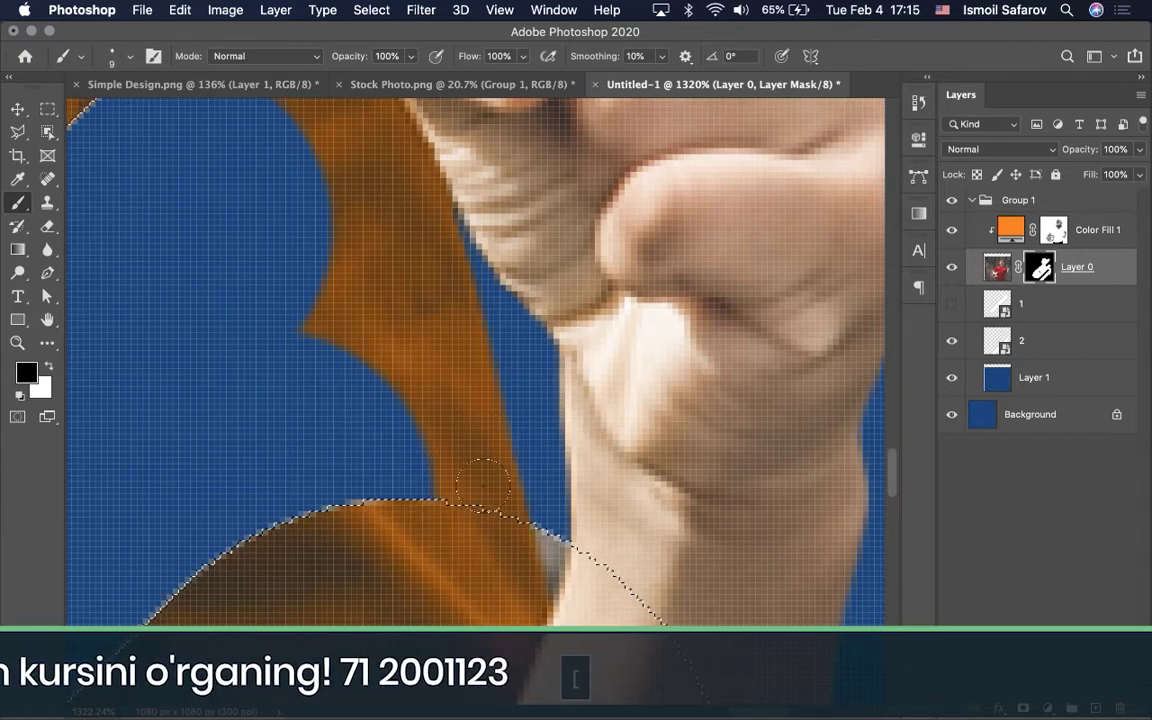
mouse_move(441, 435)
mouse_down()
mouse_move(390, 385)
mouse_move(500, 440)
mouse_move(527, 495)
mouse_move(420, 450)
mouse_up()
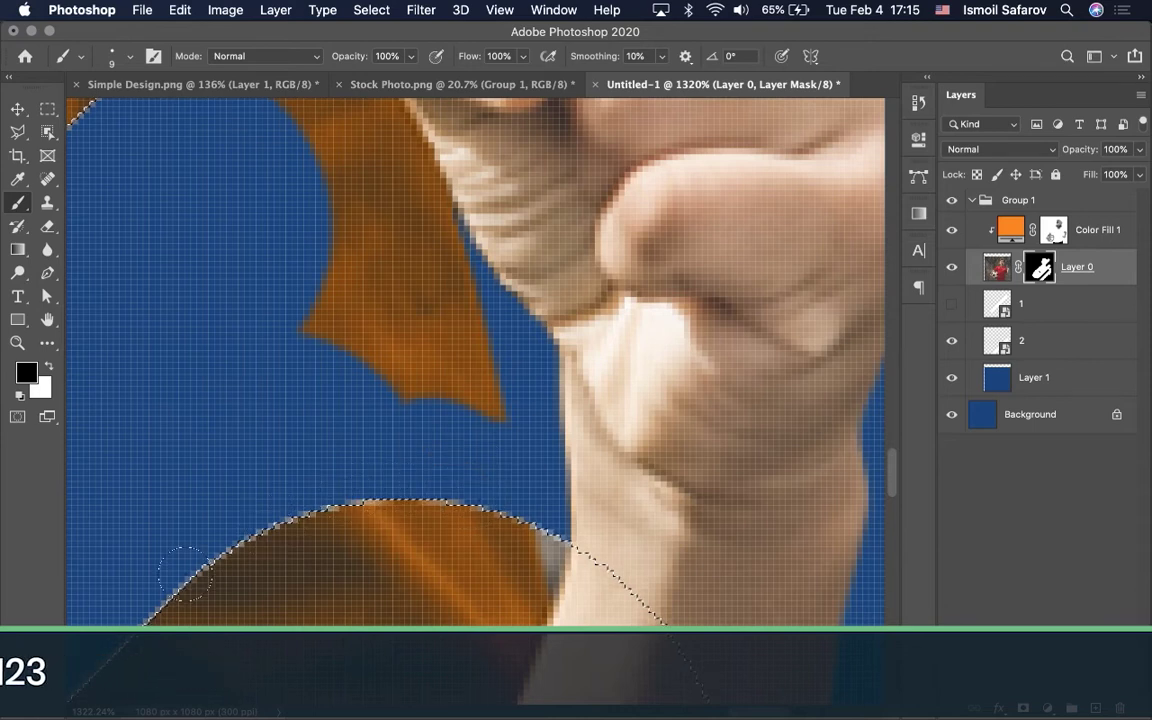
mouse_move(440, 372)
mouse_down()
mouse_move(380, 310)
mouse_move(472, 318)
mouse_up()
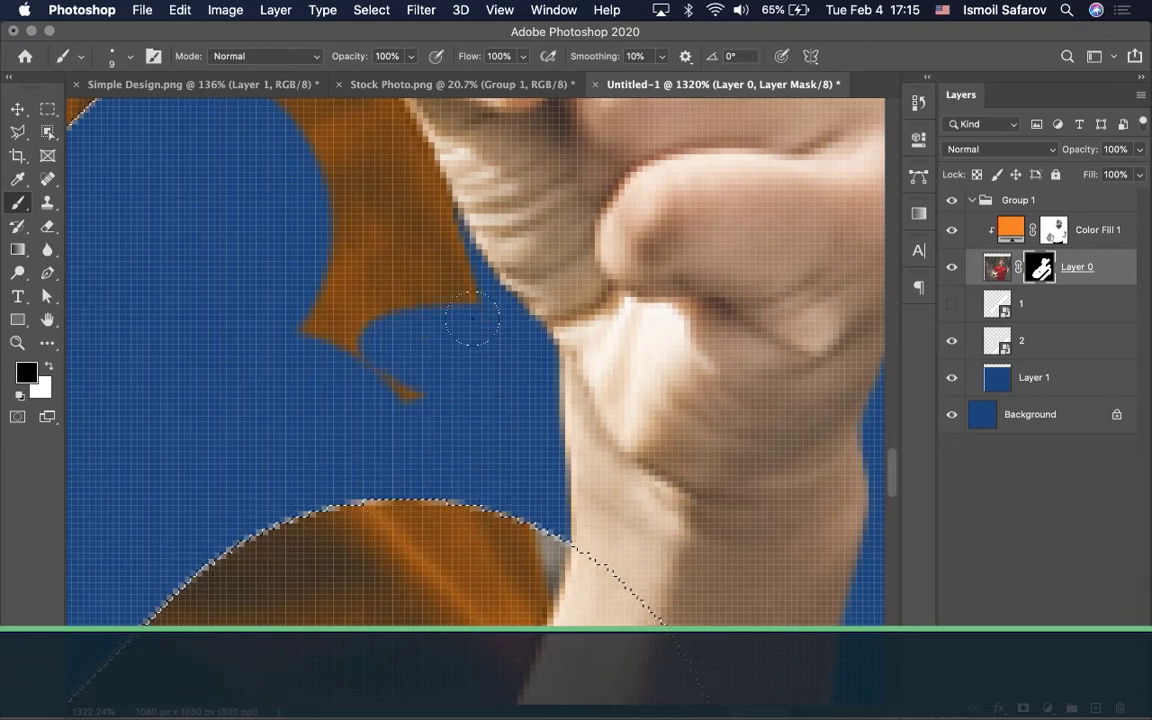
scroll(410, 360, up, 5)
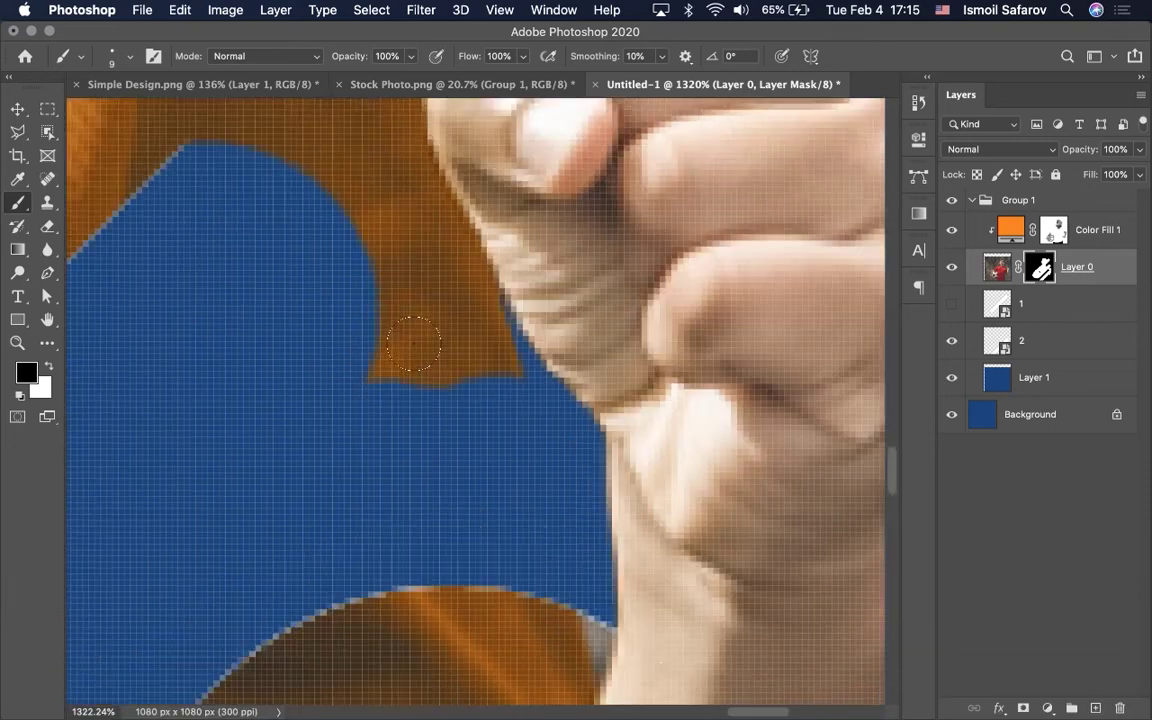
scroll(413, 343, up, 5)
scroll(413, 343, down, 2)
scroll(413, 343, down, 3)
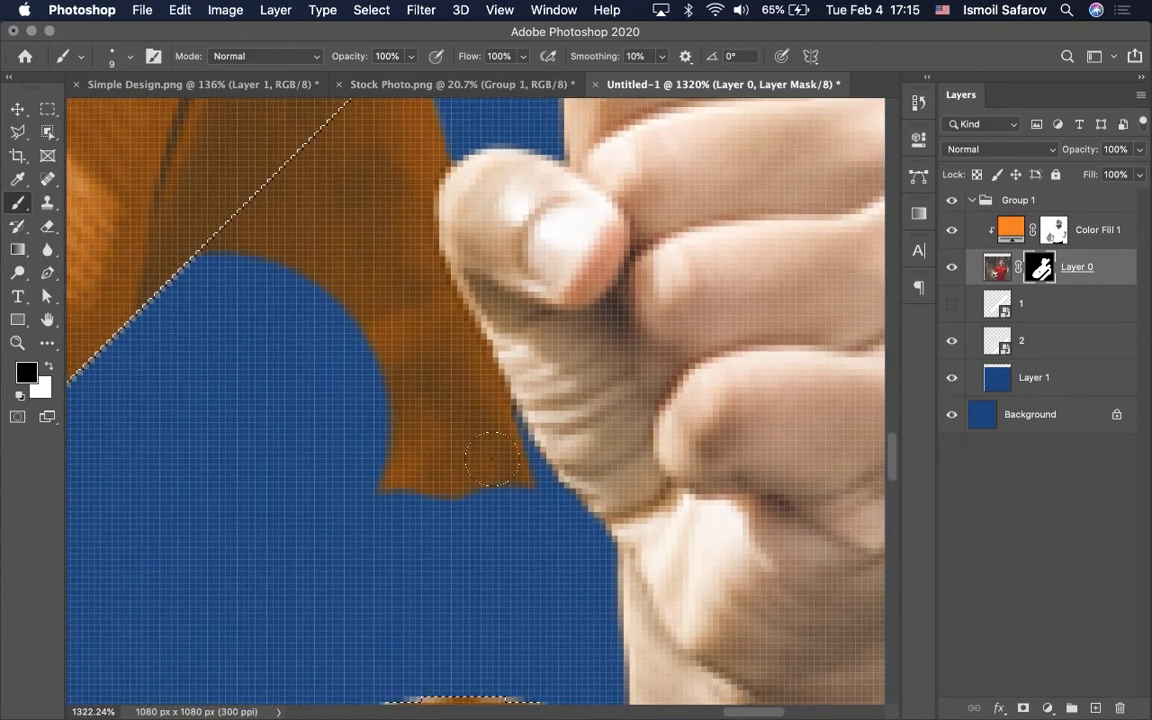
drag(518, 480, 470, 423)
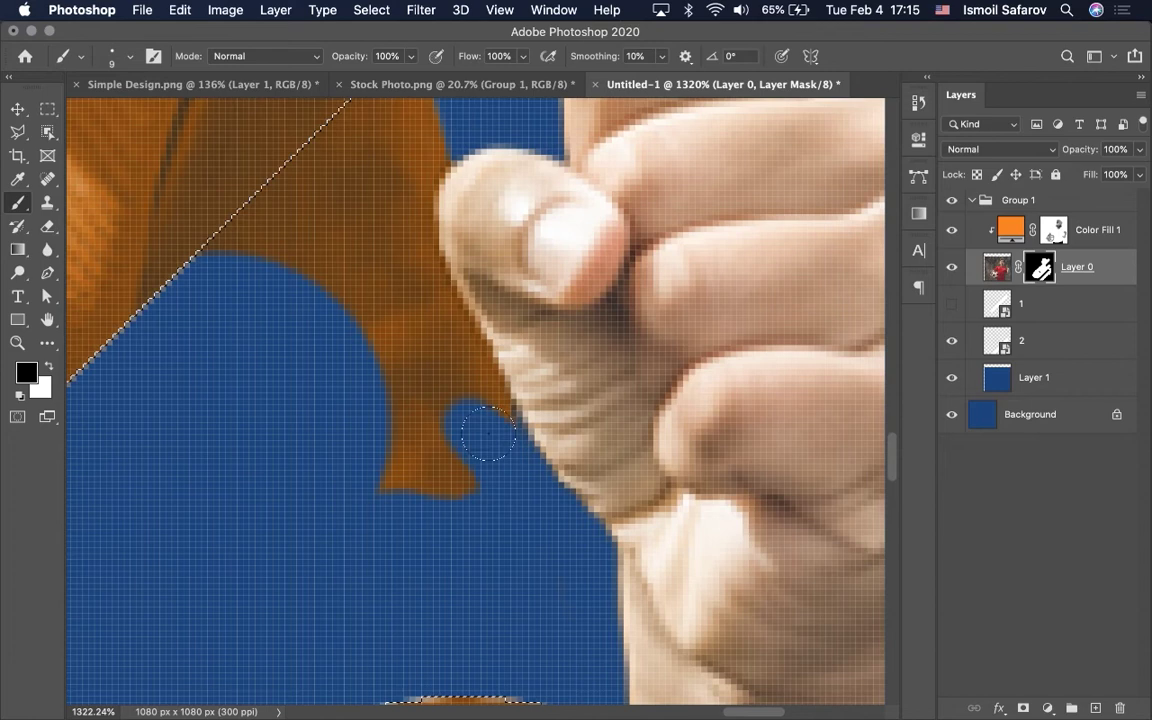
drag(470, 482, 413, 492)
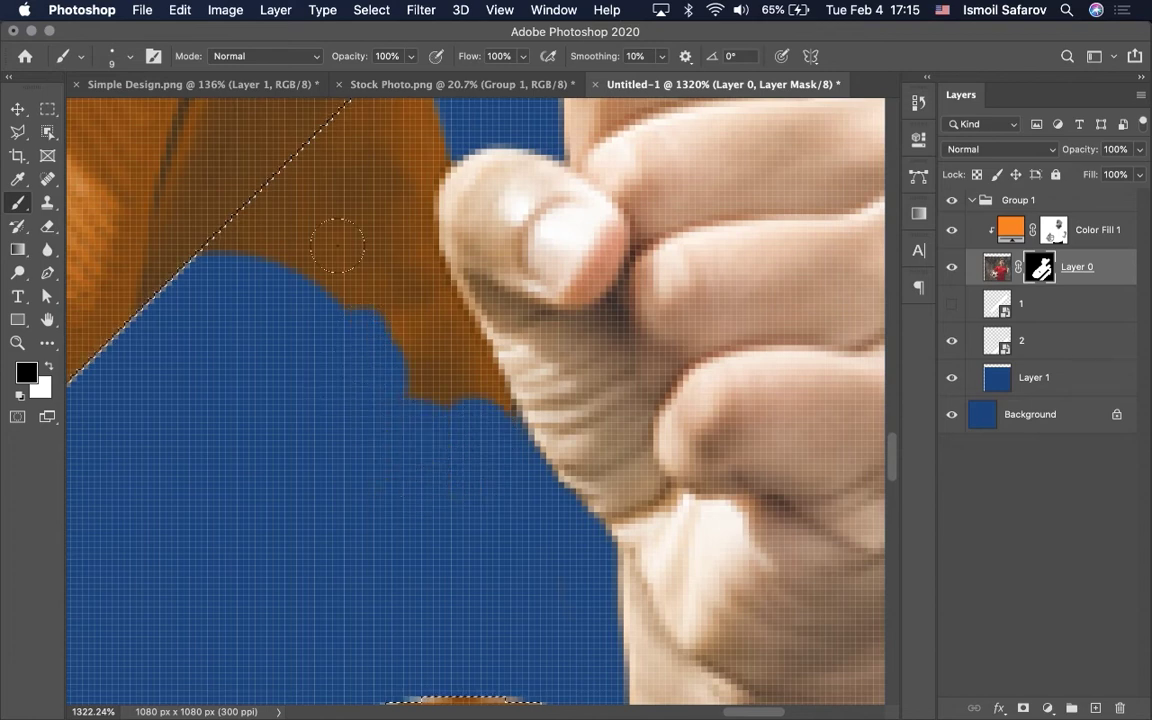
Hide the orange along the diagonal bar edge and the bulge left of the thumb.
scroll(312, 243, up, 3)
mouse_move(395, 230)
mouse_down()
mouse_move(360, 245)
mouse_move(255, 370)
mouse_move(170, 513)
mouse_up()
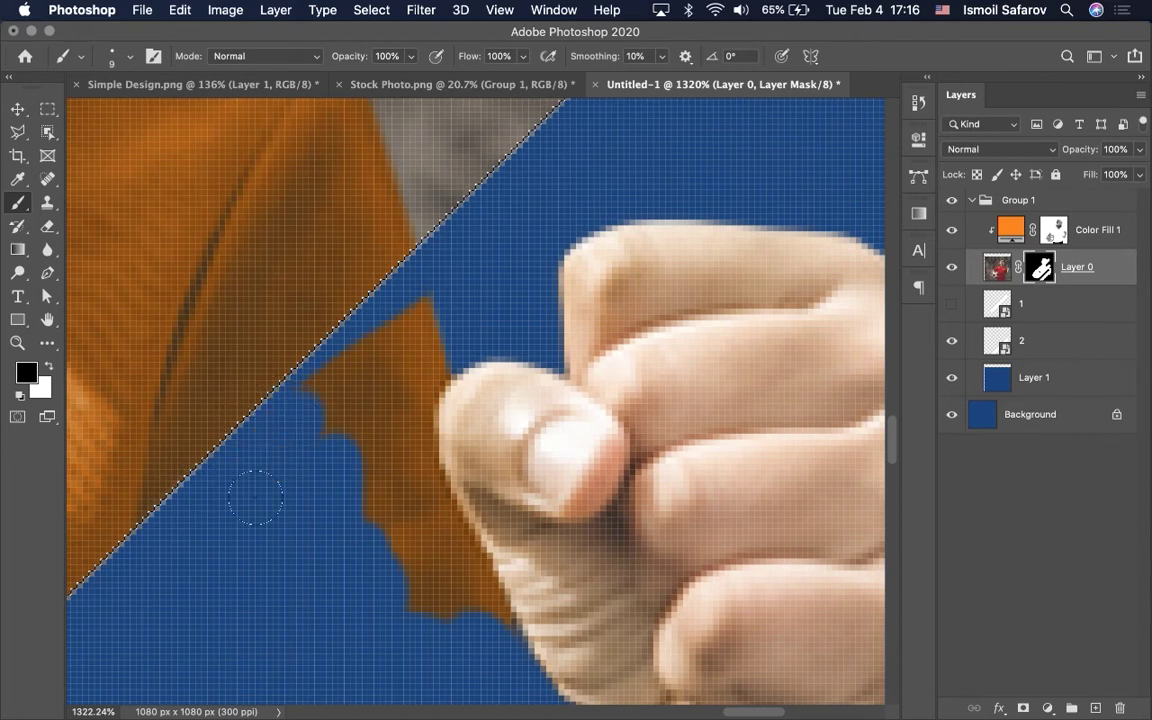
drag(400, 345, 391, 348)
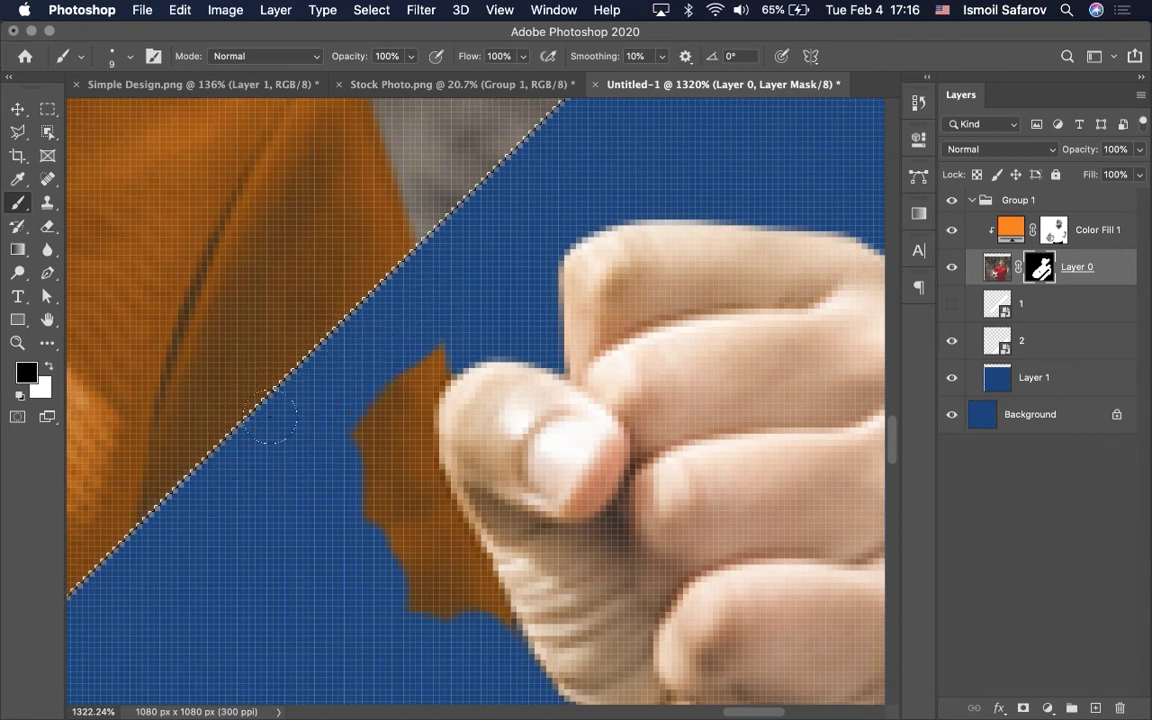
mouse_move(386, 386)
mouse_down()
mouse_move(393, 485)
mouse_move(435, 590)
mouse_up()
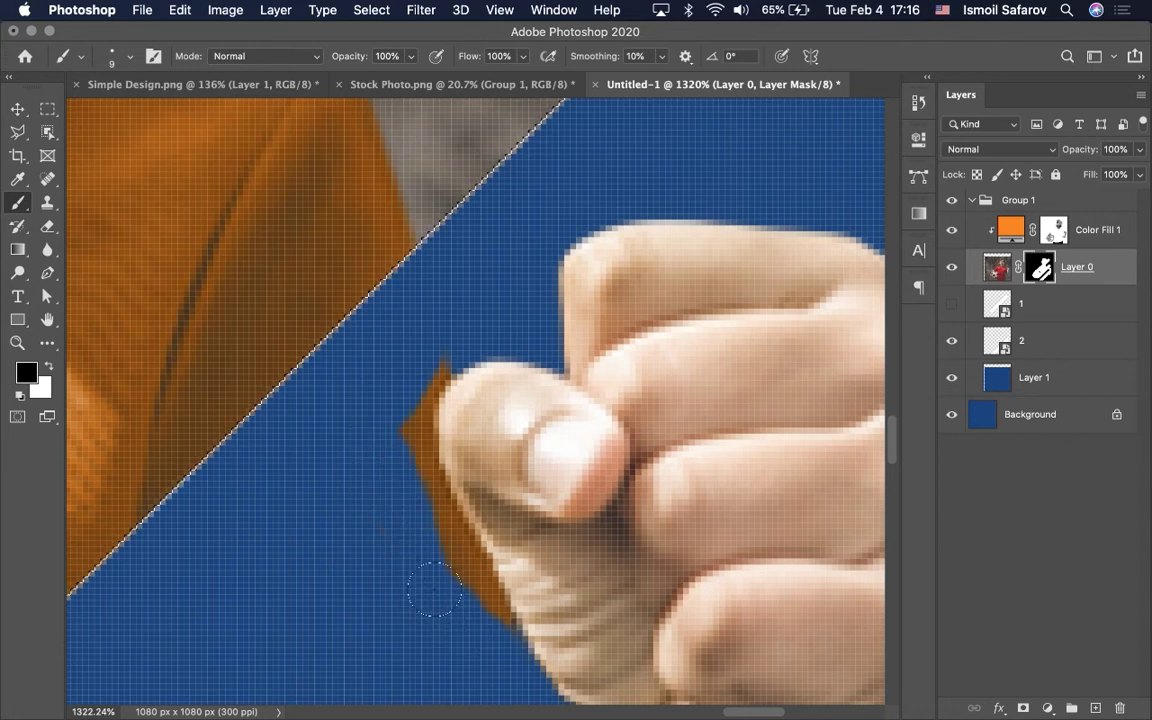
Lower the brush hardness to about 40%.
right_click(395, 440)
drag(527, 375, 558, 373)
click(356, 456)
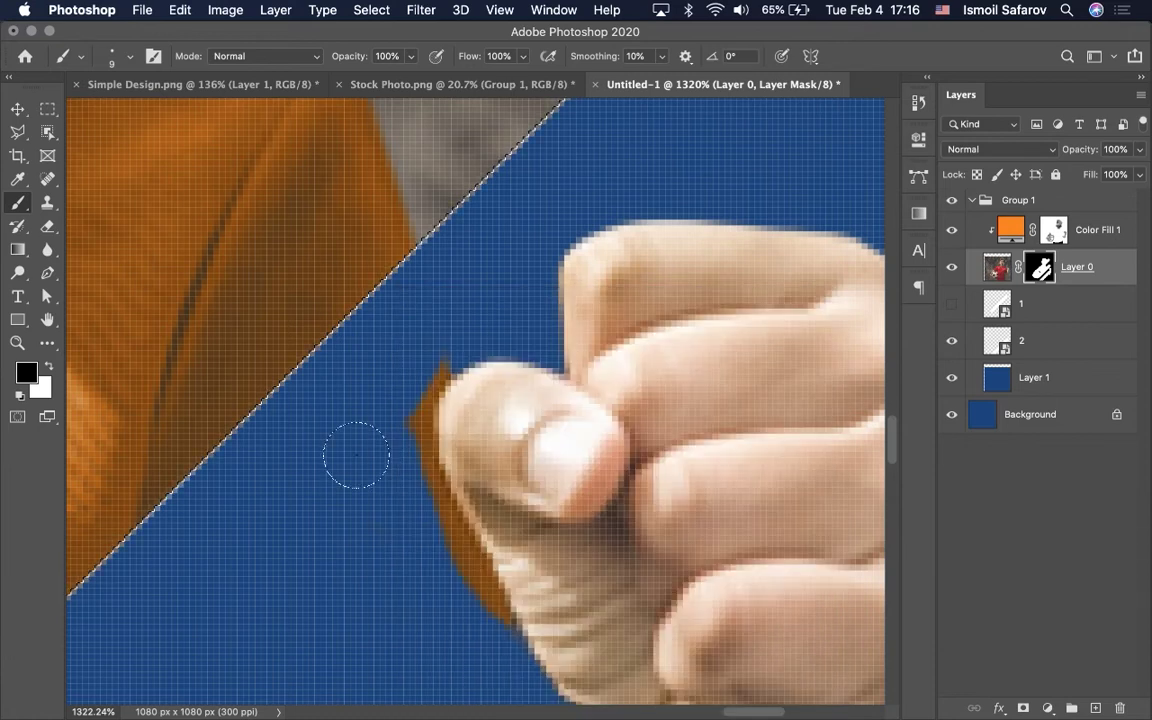
scroll(365, 413, up, 2)
scroll(372, 411, up, 2)
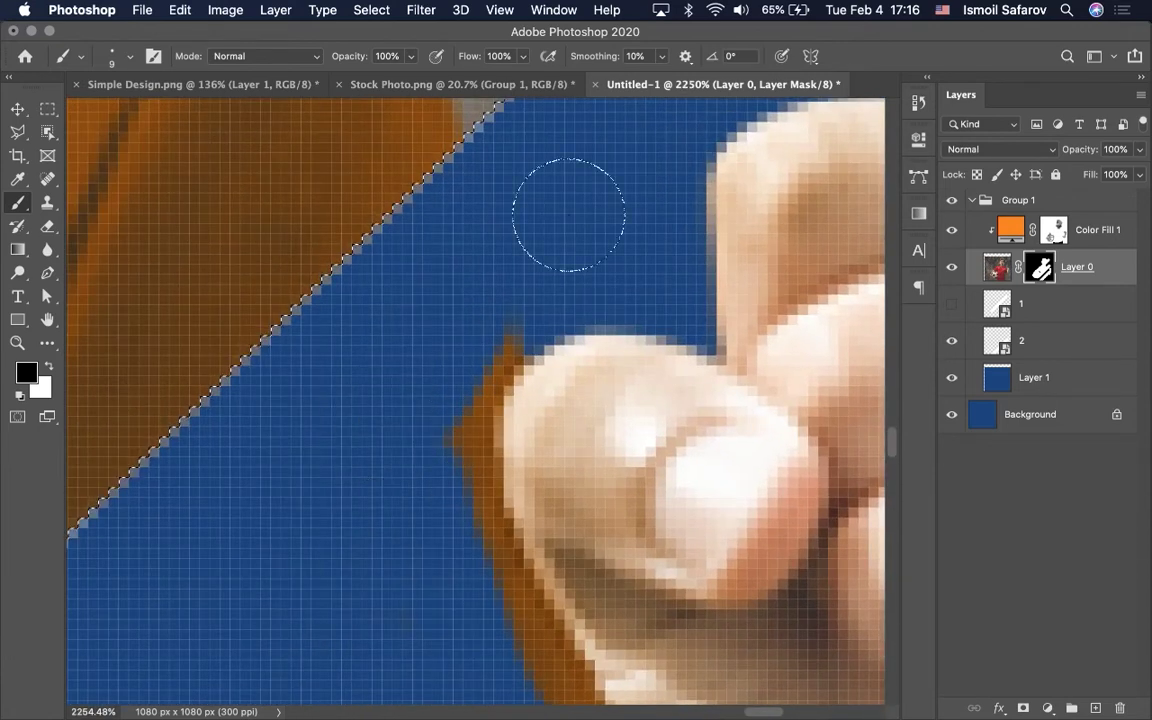
Shrink the brush to 3 px and mask the brown fringe along the finger and thumb edges.
key(bracketleft)
key(bracketleft)
key(bracketleft)
key(bracketleft)
key(bracketleft)
key(bracketleft)
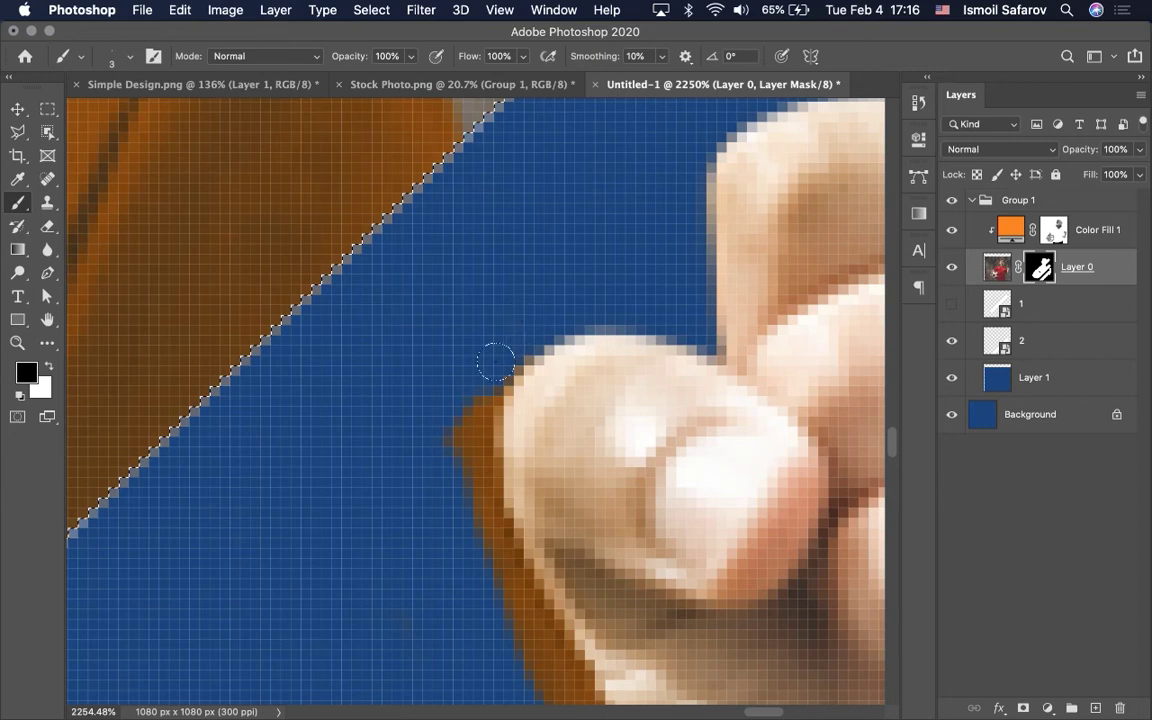
mouse_move(498, 390)
mouse_down()
mouse_move(458, 432)
mouse_move(465, 481)
mouse_move(480, 424)
mouse_move(482, 462)
mouse_up()
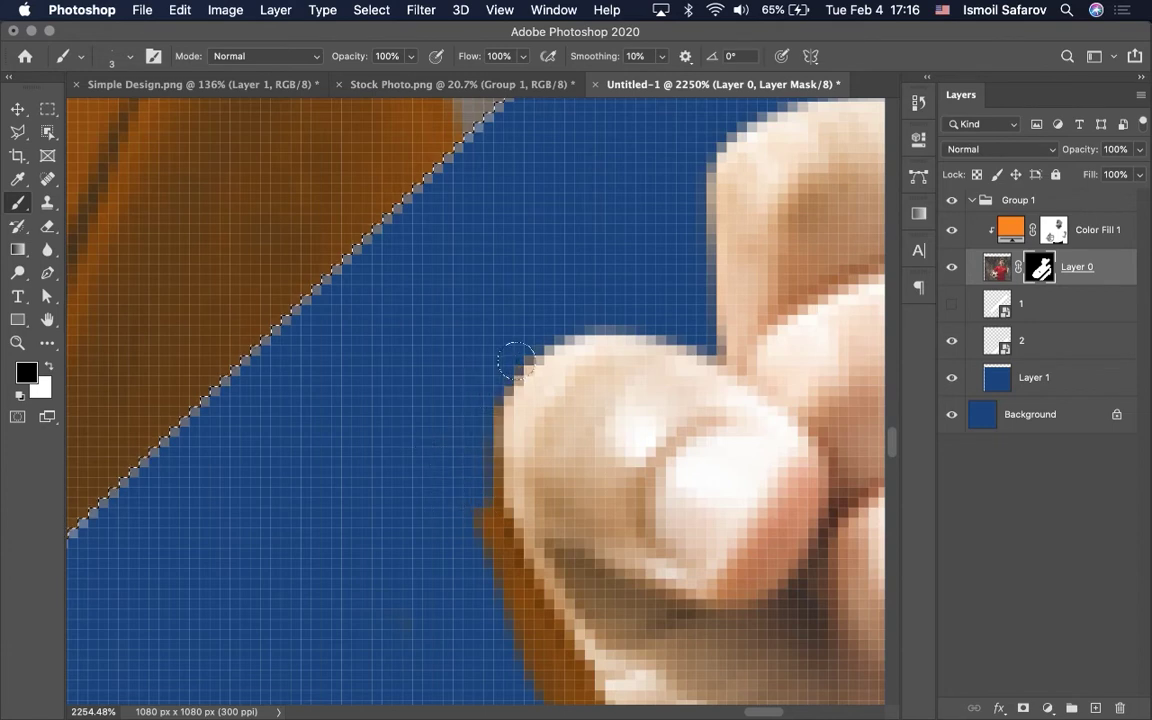
drag(492, 533, 481, 506)
scroll(481, 506, down, 5)
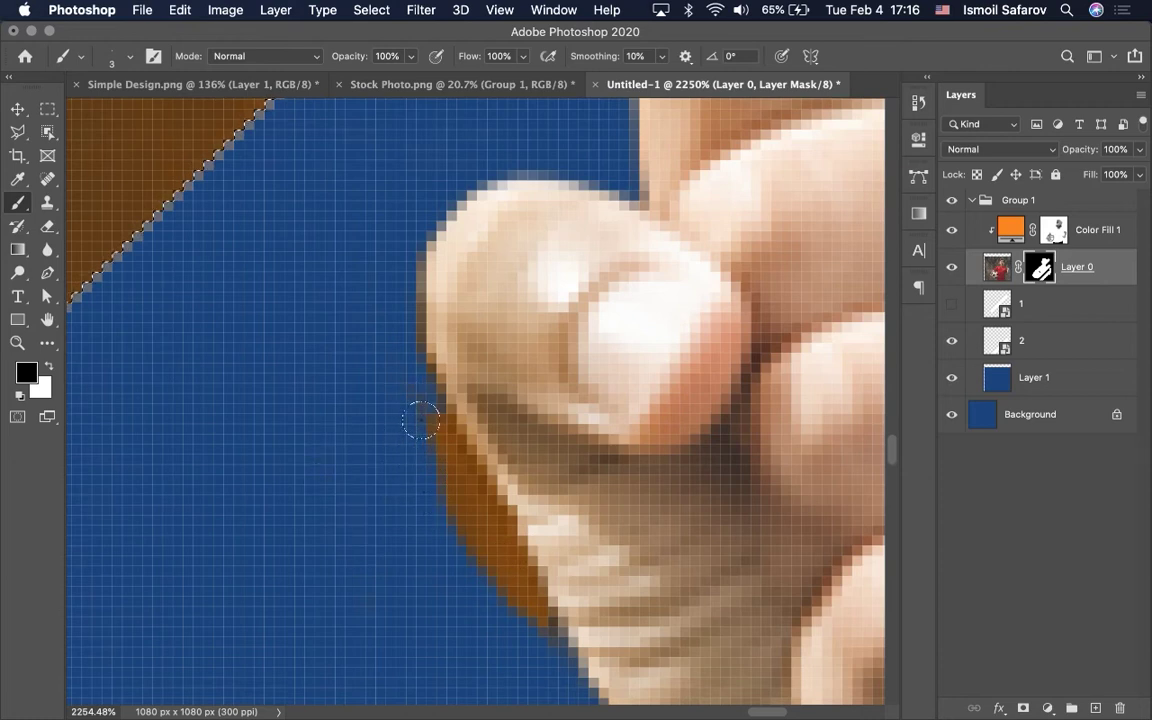
drag(511, 572, 526, 609)
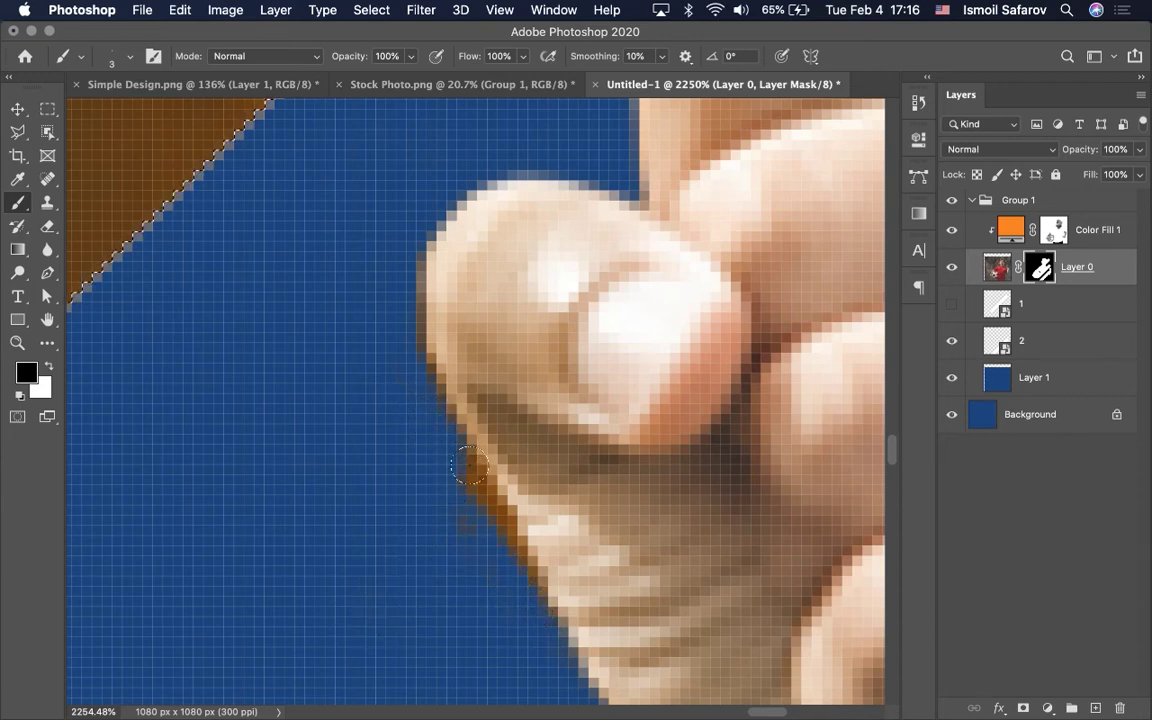
drag(510, 538, 524, 567)
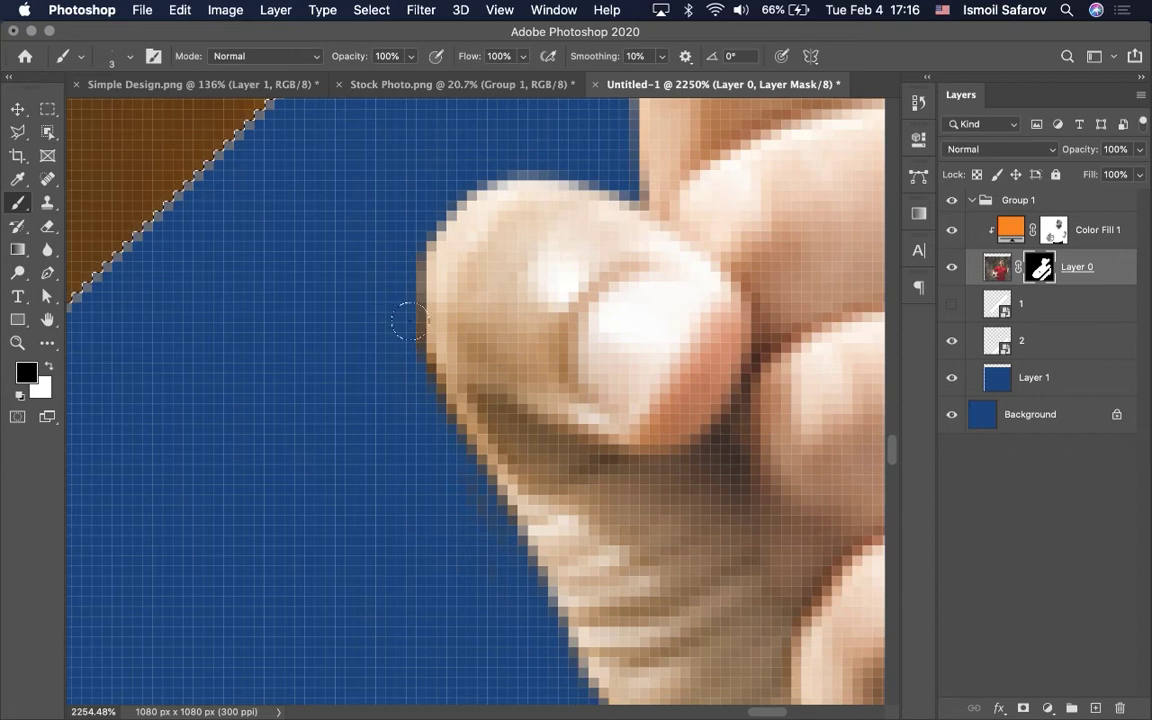
drag(418, 345, 427, 370)
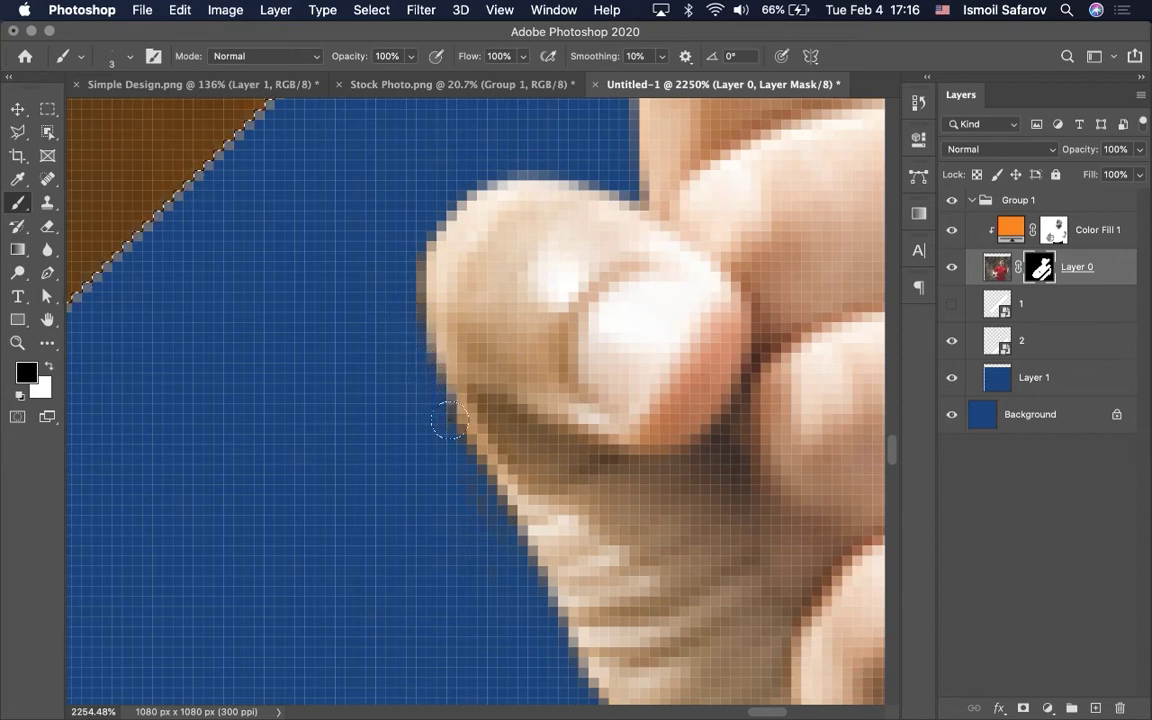
drag(465, 453, 470, 473)
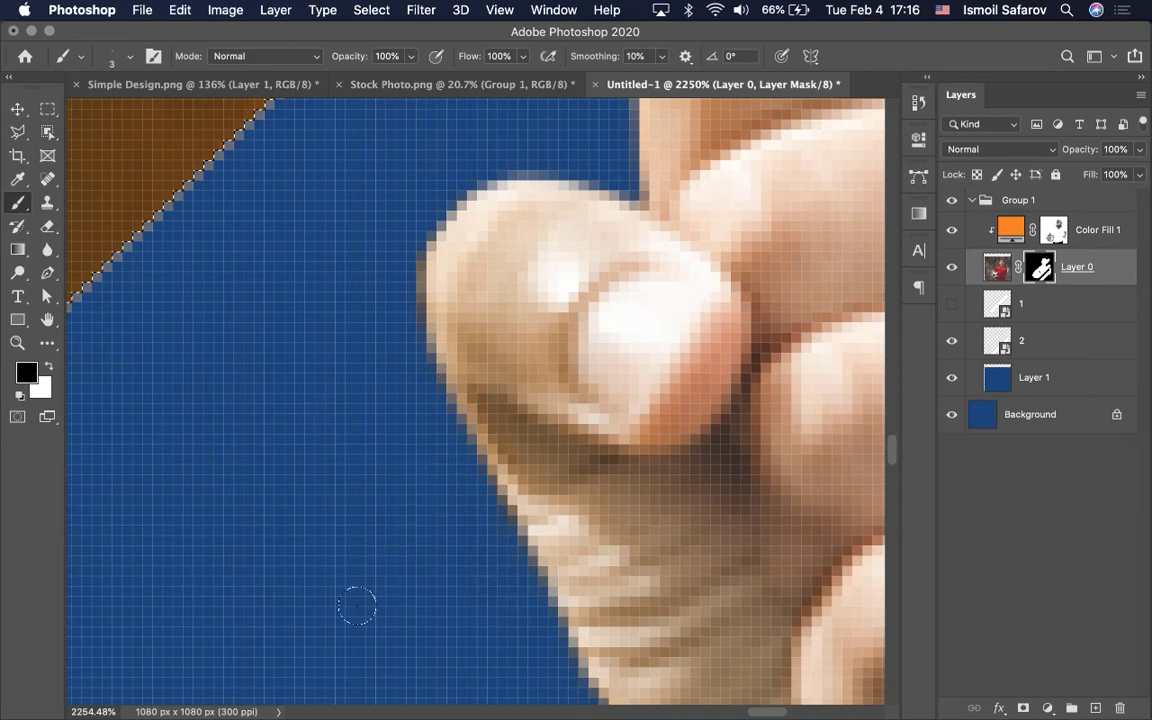
scroll(326, 595, up, 3)
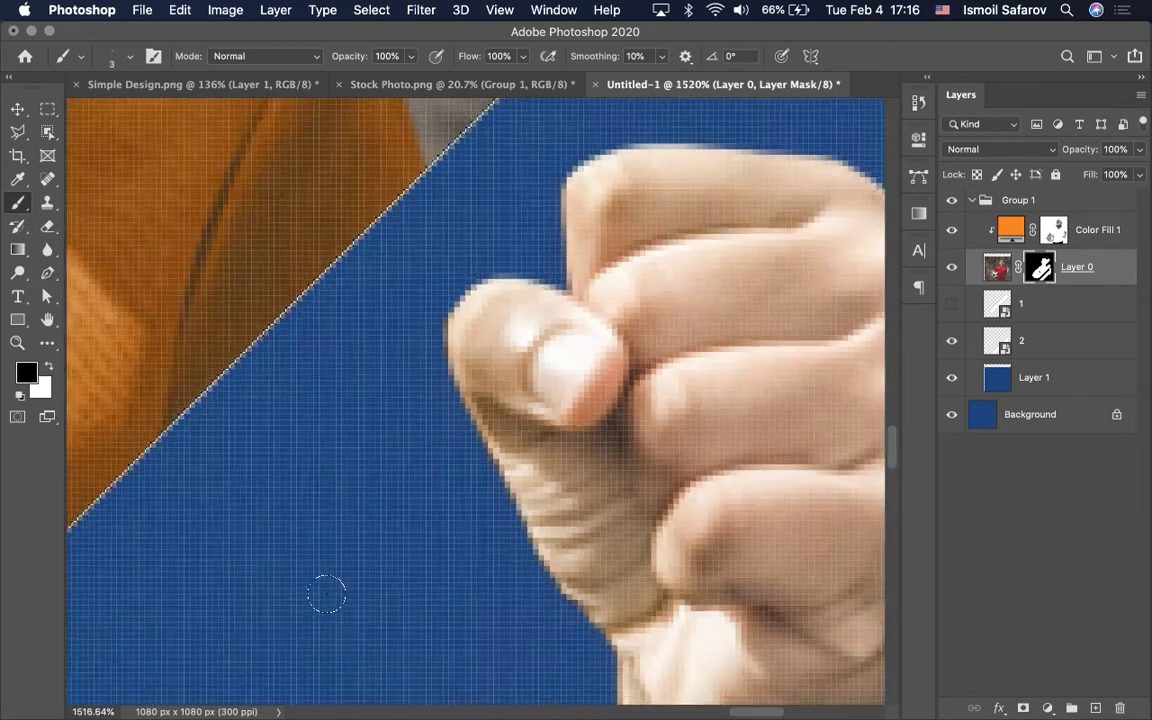
scroll(326, 595, up, 2)
Clear the selection around the diagonal bars.
scroll(326, 595, up, 1)
scroll(326, 595, up, 1)
scroll(326, 595, up, 3)
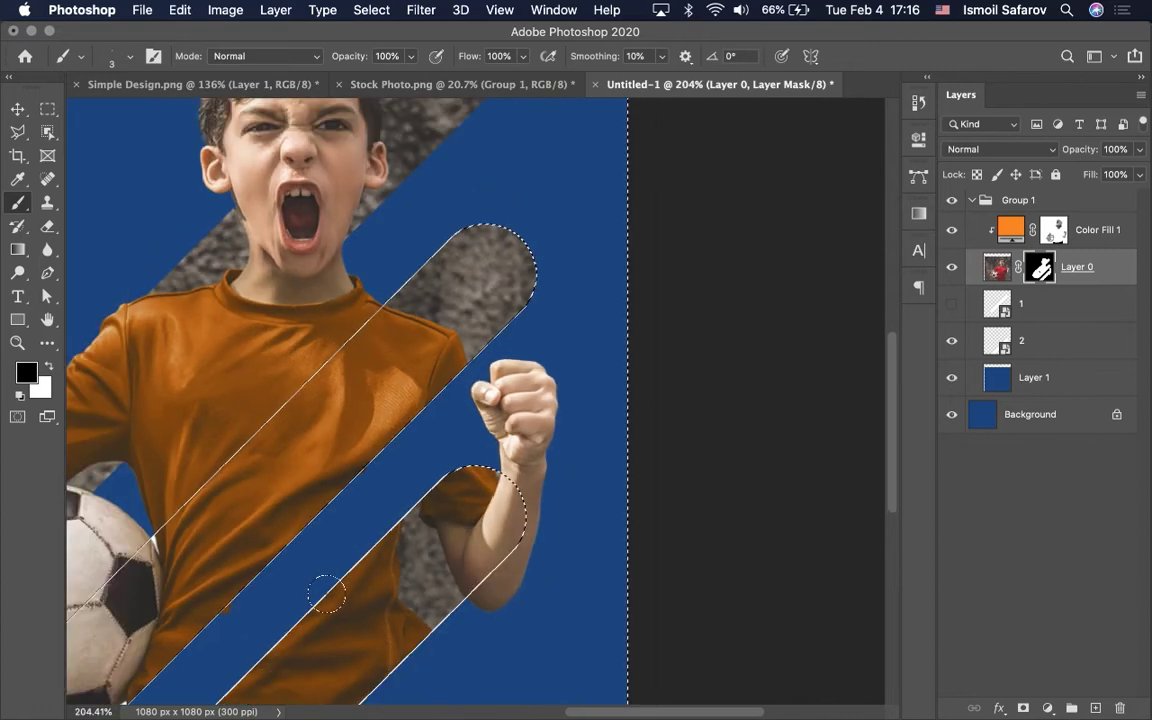
scroll(326, 595, up, 2)
scroll(330, 600, up, 1)
key(super+d)
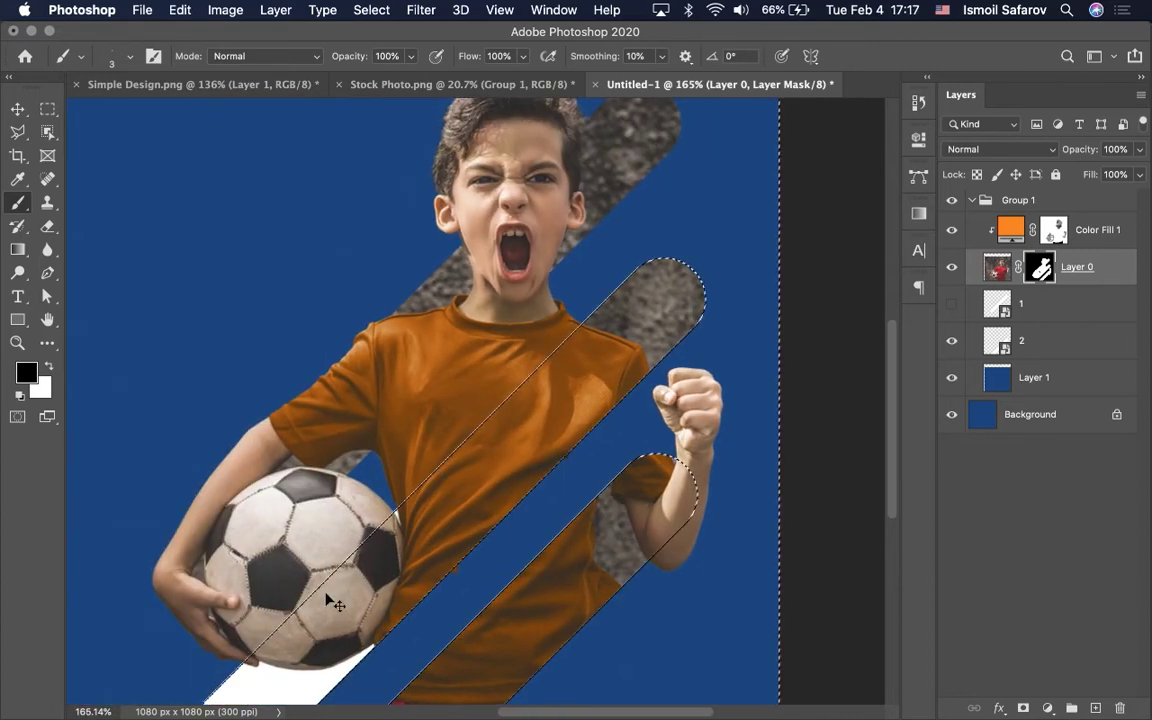
scroll(326, 594, up, 2)
scroll(340, 590, up, 1)
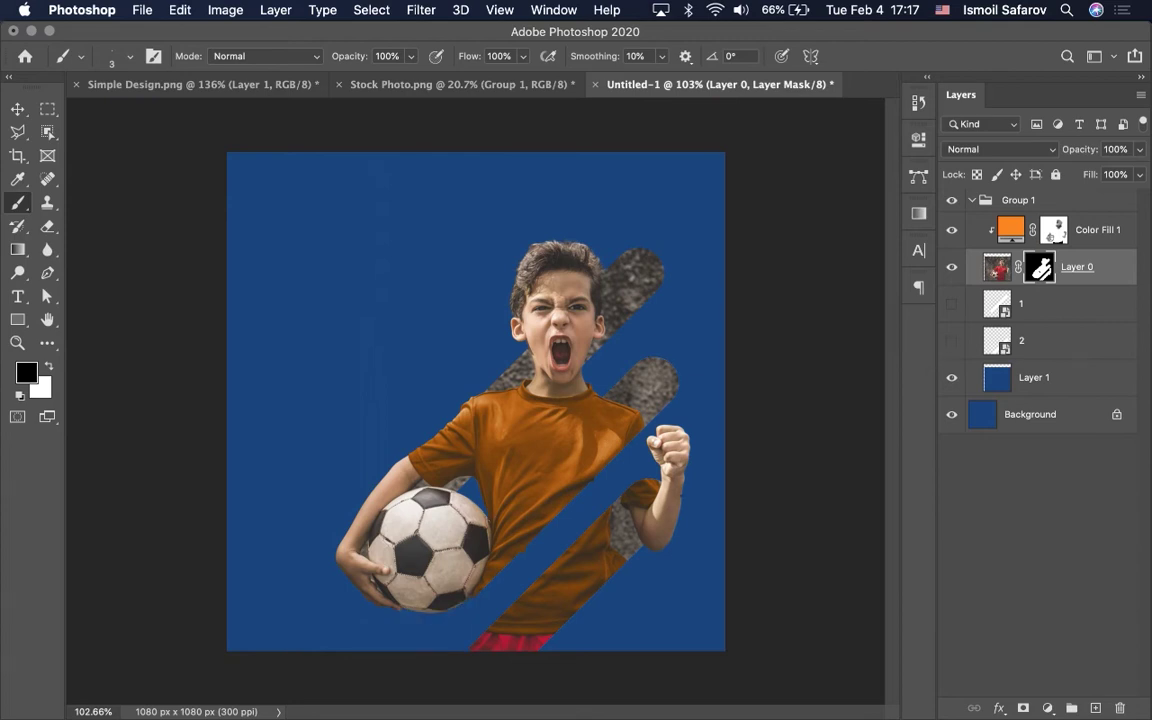
scroll(476, 401, down, 2)
scroll(680, 494, up, 1)
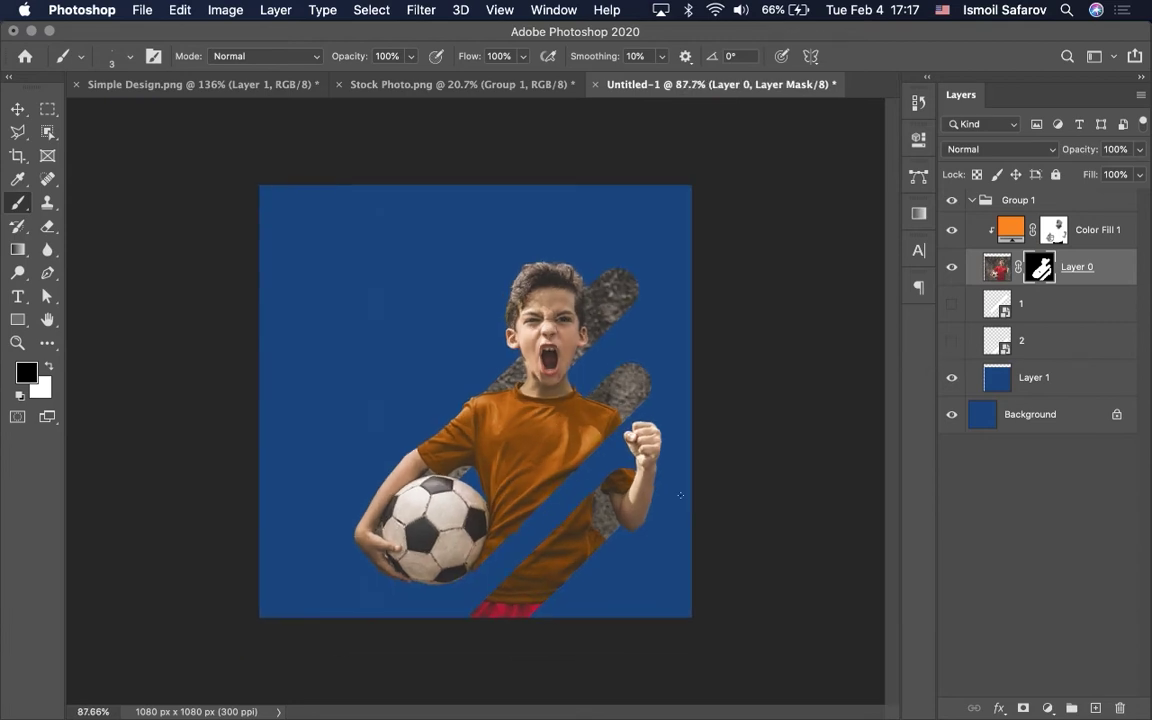
scroll(680, 494, up, 1)
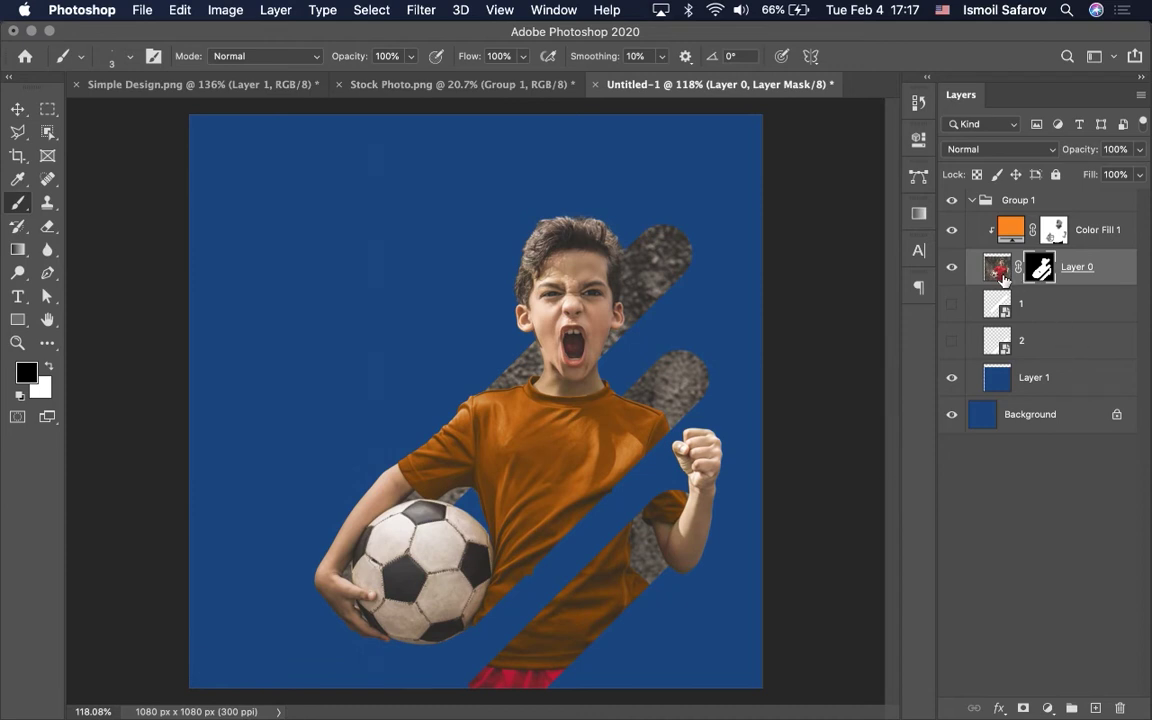
Select Group 1, dismiss the cannot-edit-group error, and undo an accidental downward nudge.
click(977, 201)
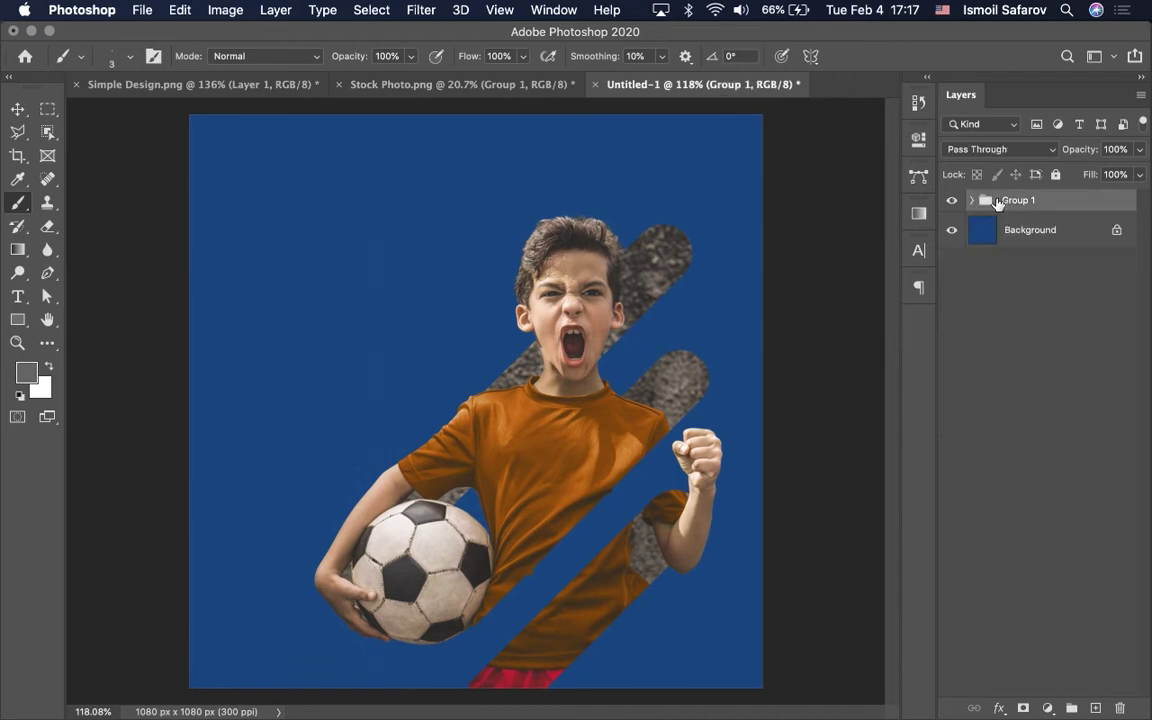
click(582, 409)
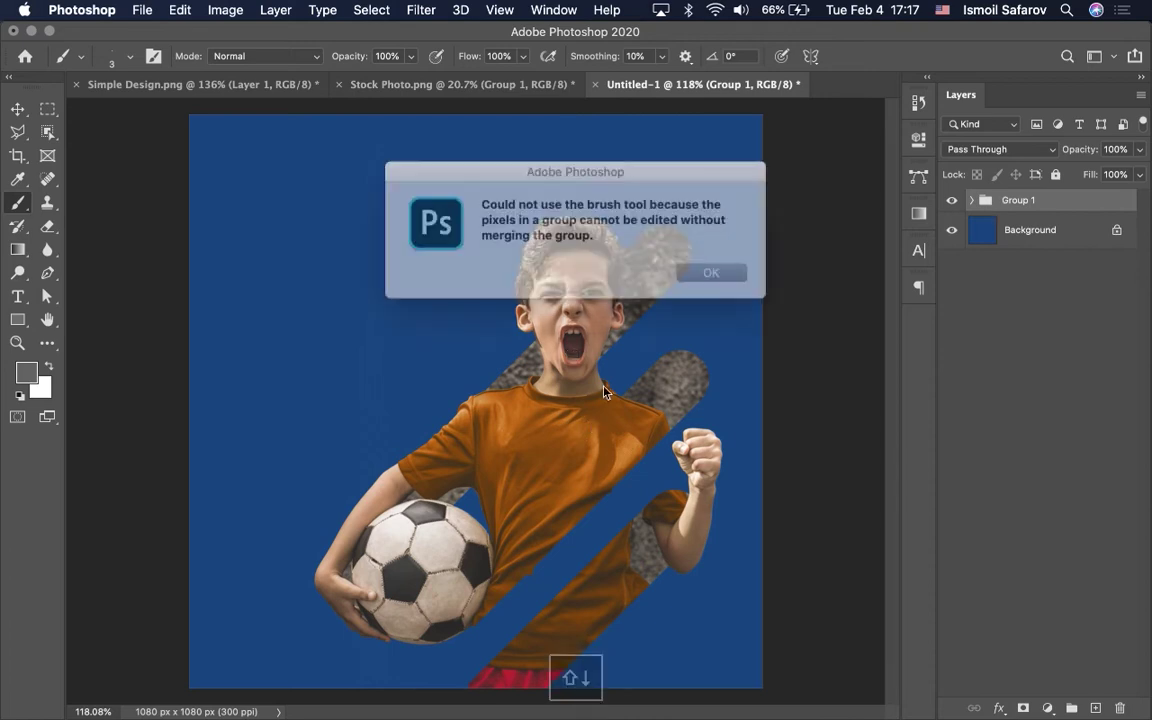
click(694, 276)
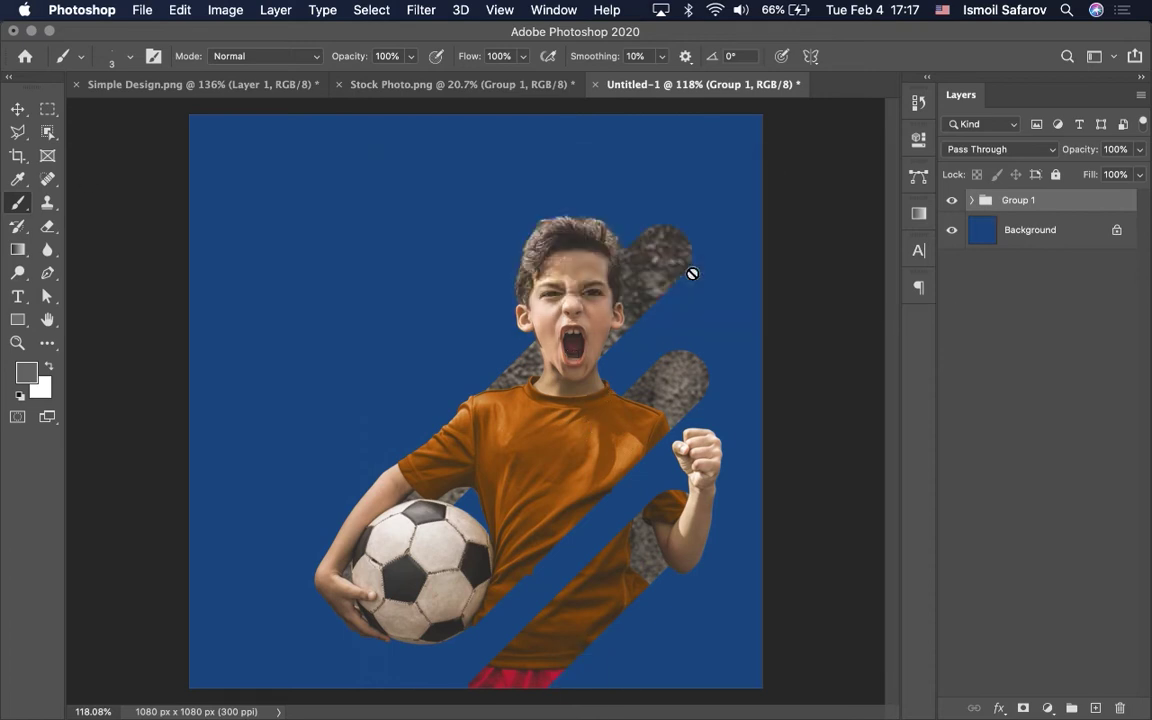
click(17, 108)
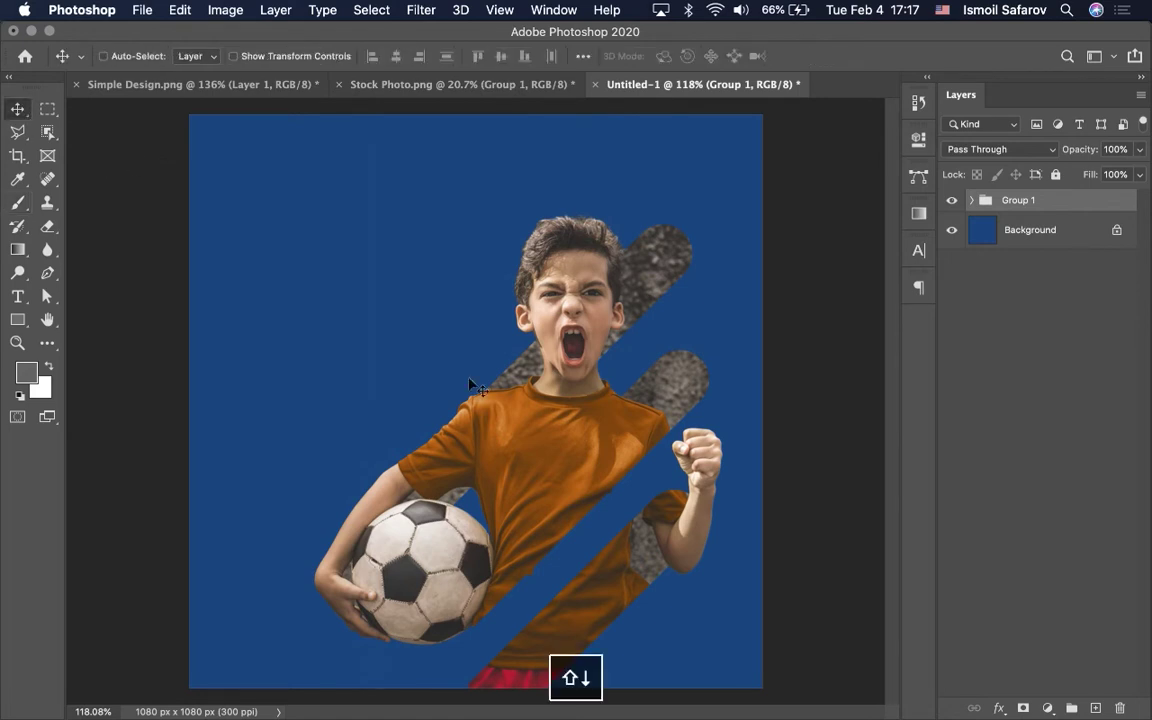
key(shift+Down)
key(shift+Down)
key(shift+Down)
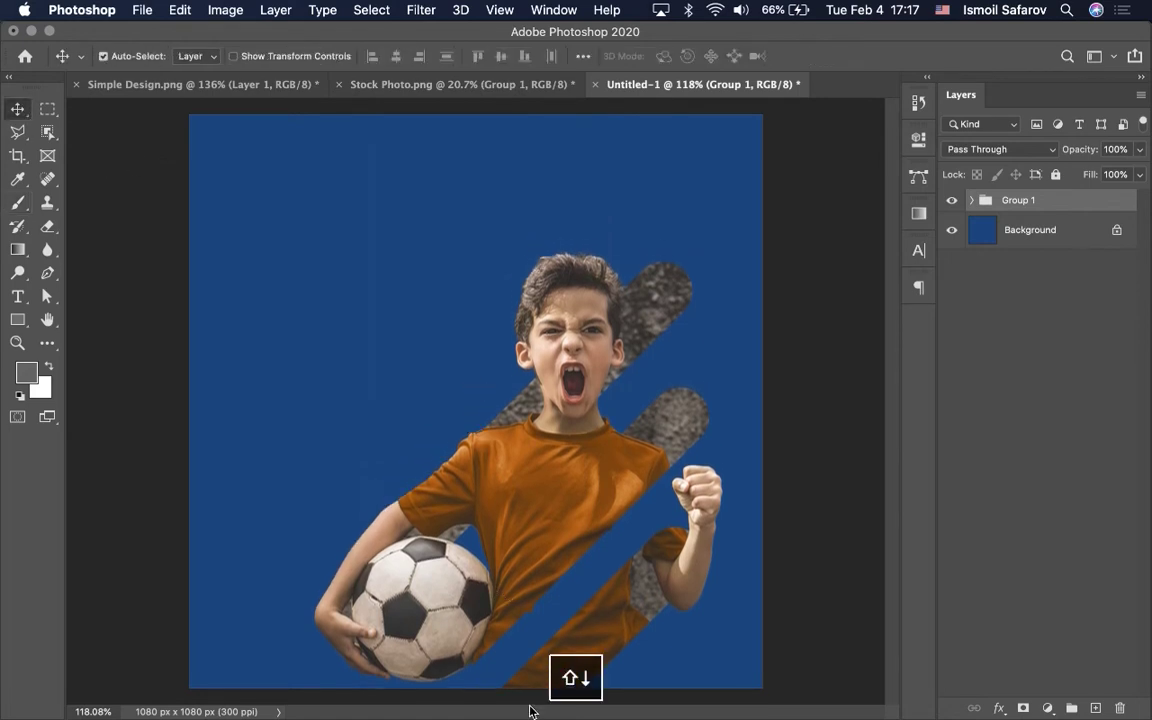
key(super+z)
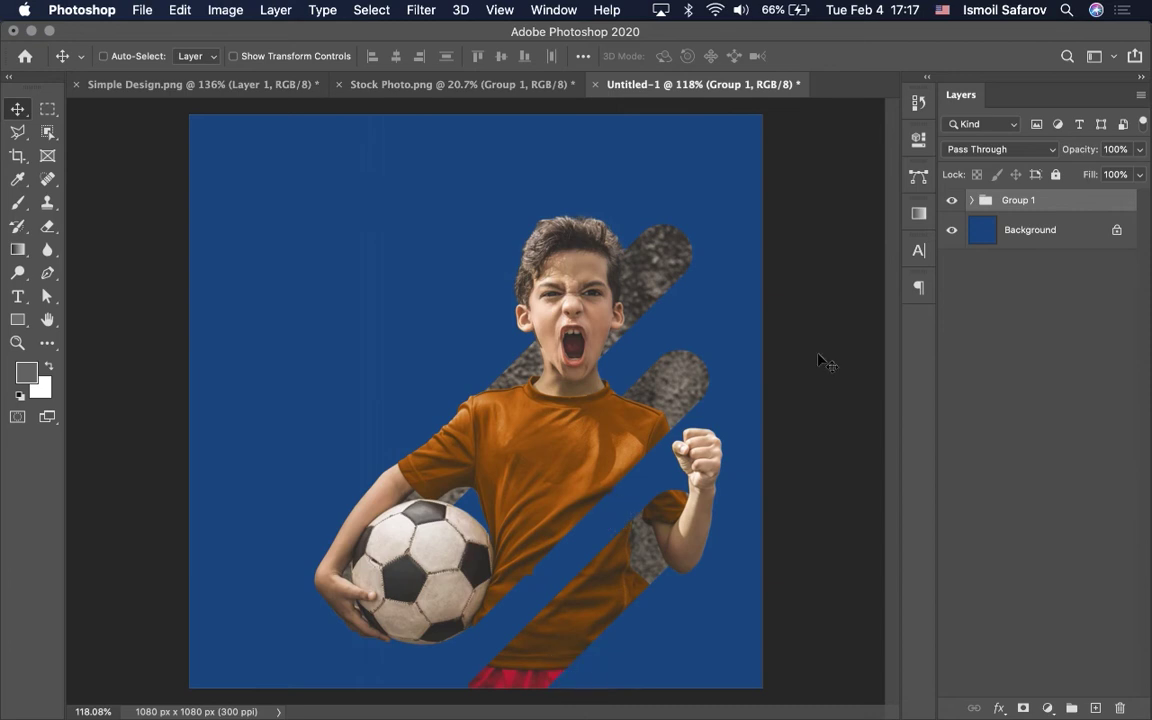
Expand Group 1, show layer 2, and load its stripe shapes as a selection.
click(975, 201)
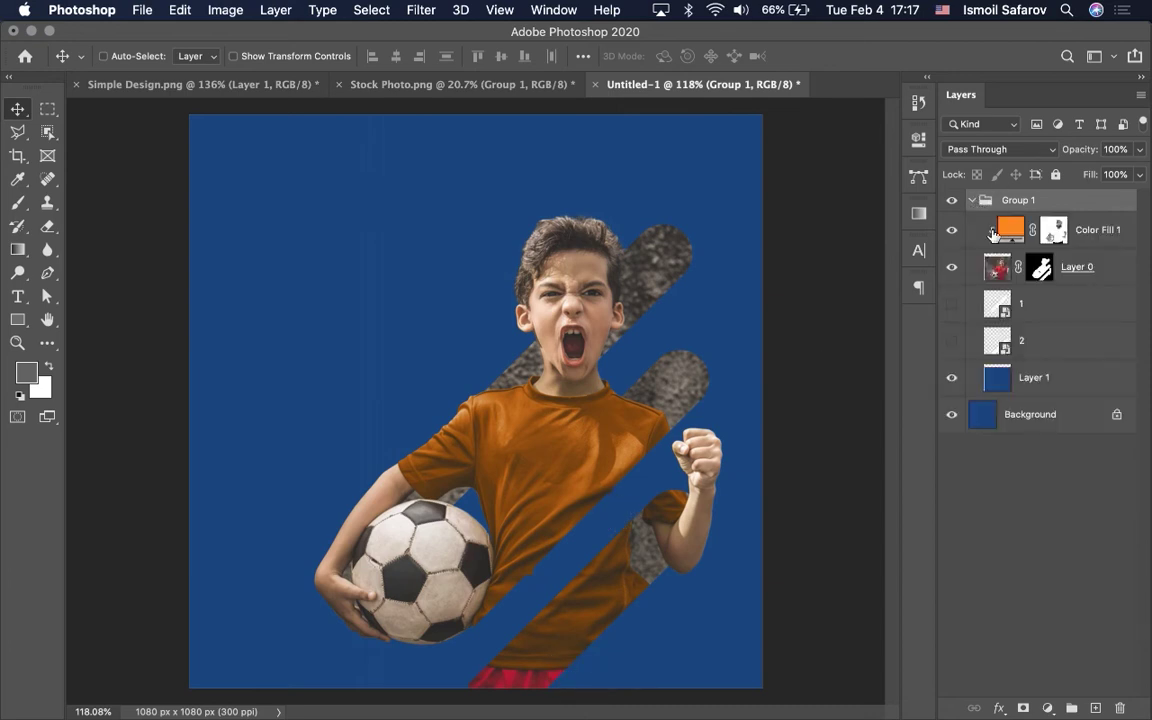
click(953, 344)
super+click(997, 344)
Target Layer 0's mask and invert the stripe selection.
click(1040, 267)
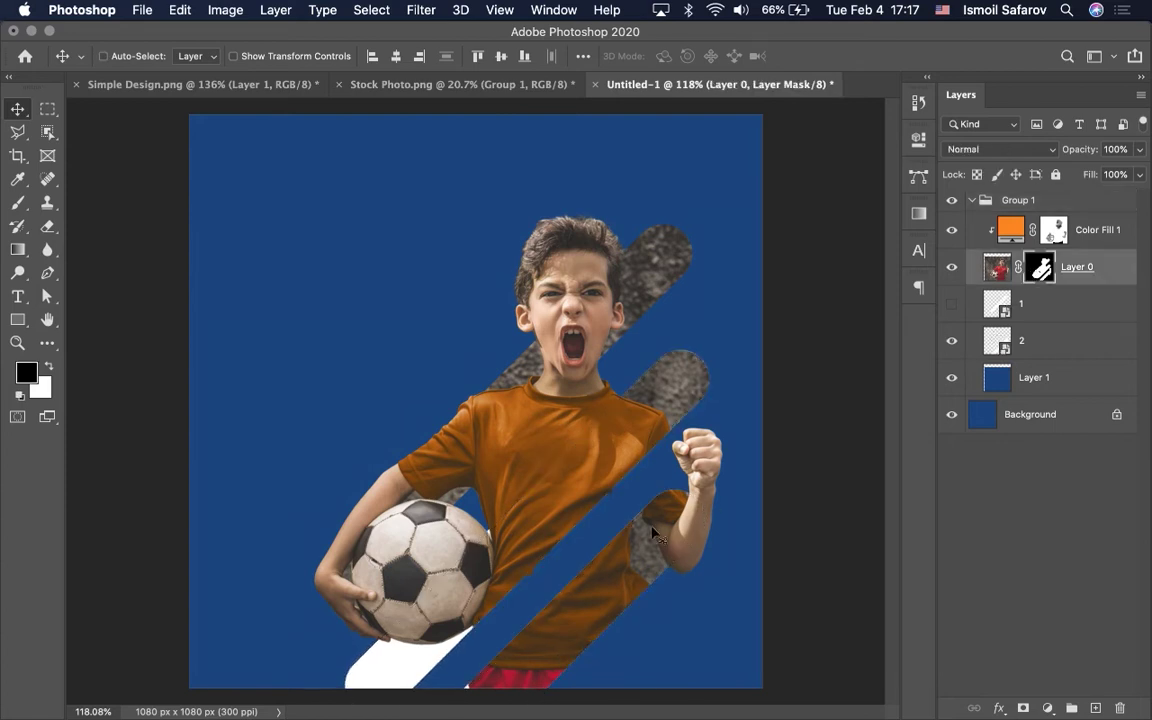
scroll(640, 535, up, 3)
scroll(635, 535, up, 3)
scroll(634, 537, up, 3)
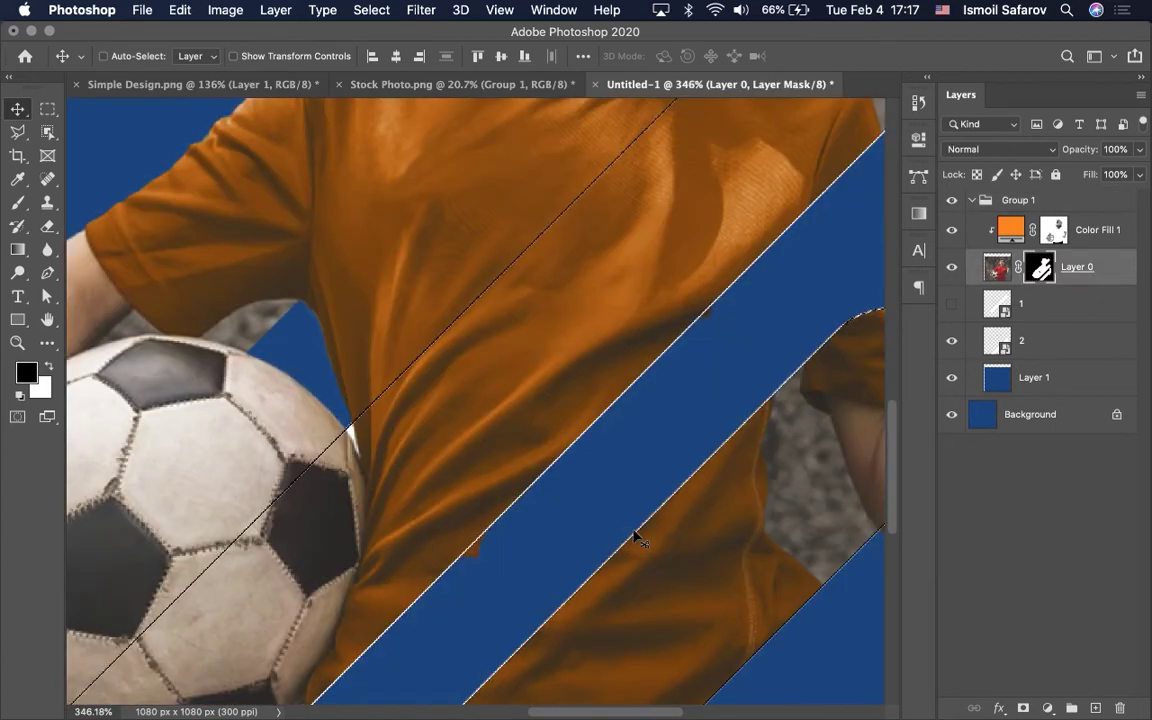
scroll(634, 537, down, 5)
scroll(634, 537, right, 3)
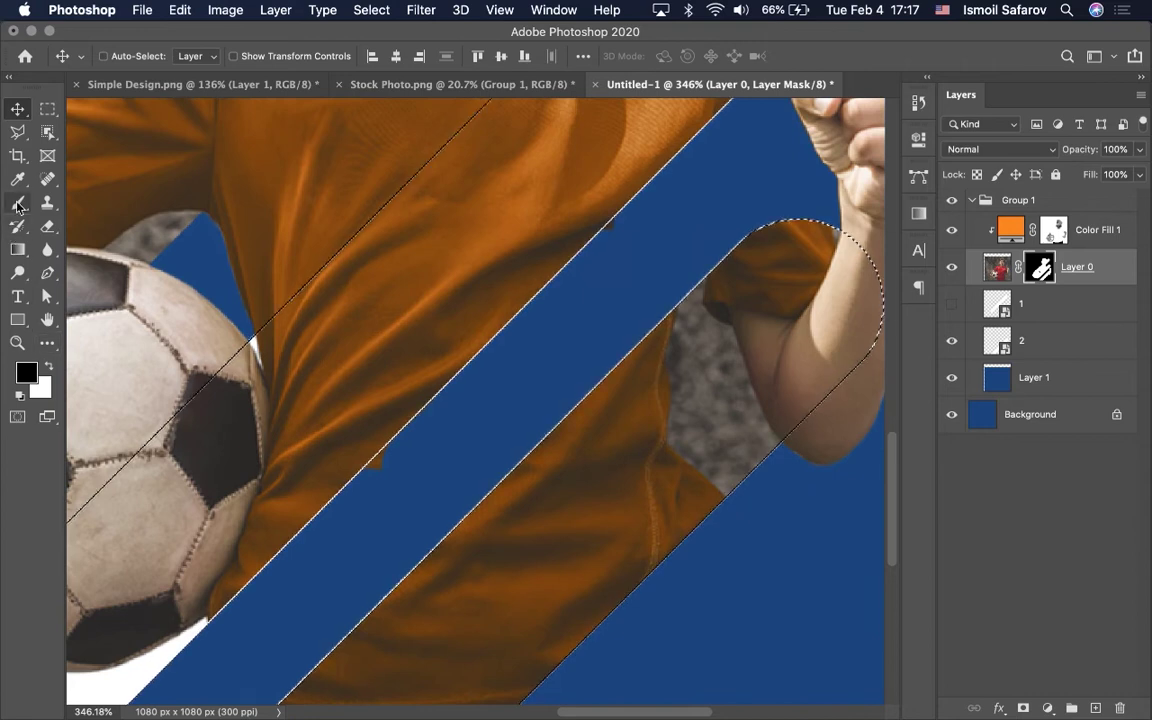
key(super+shift+i)
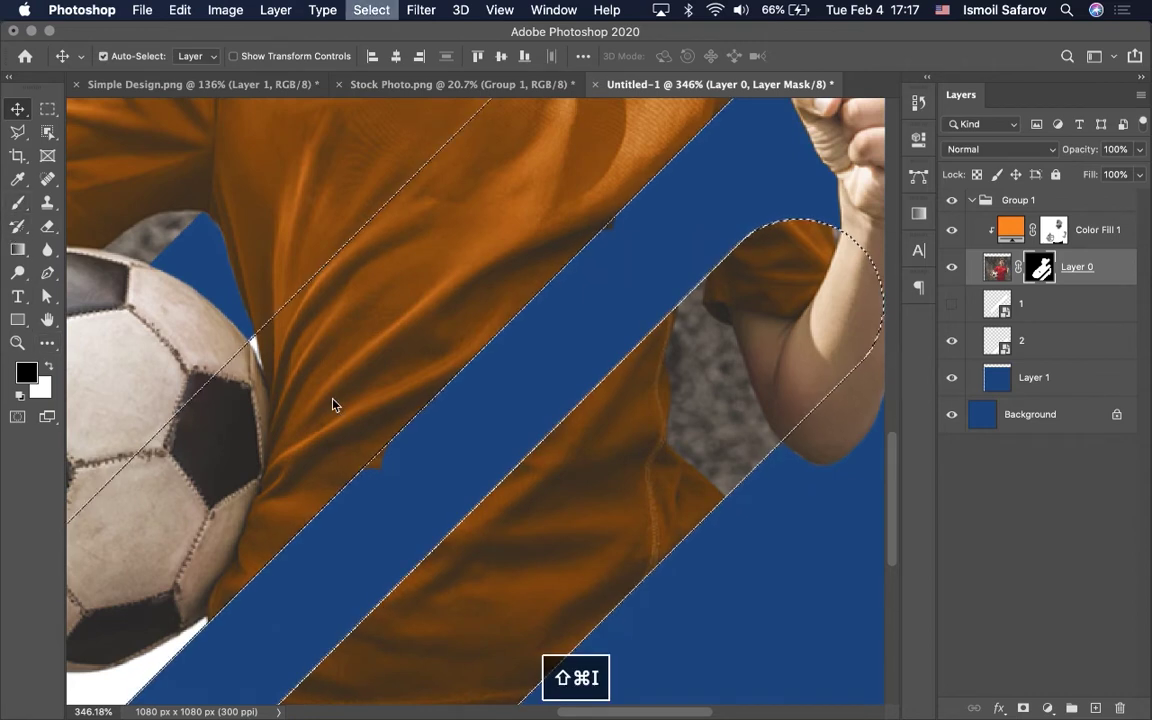
Switch to the Brush tool and enlarge it to 40 px.
click(17, 205)
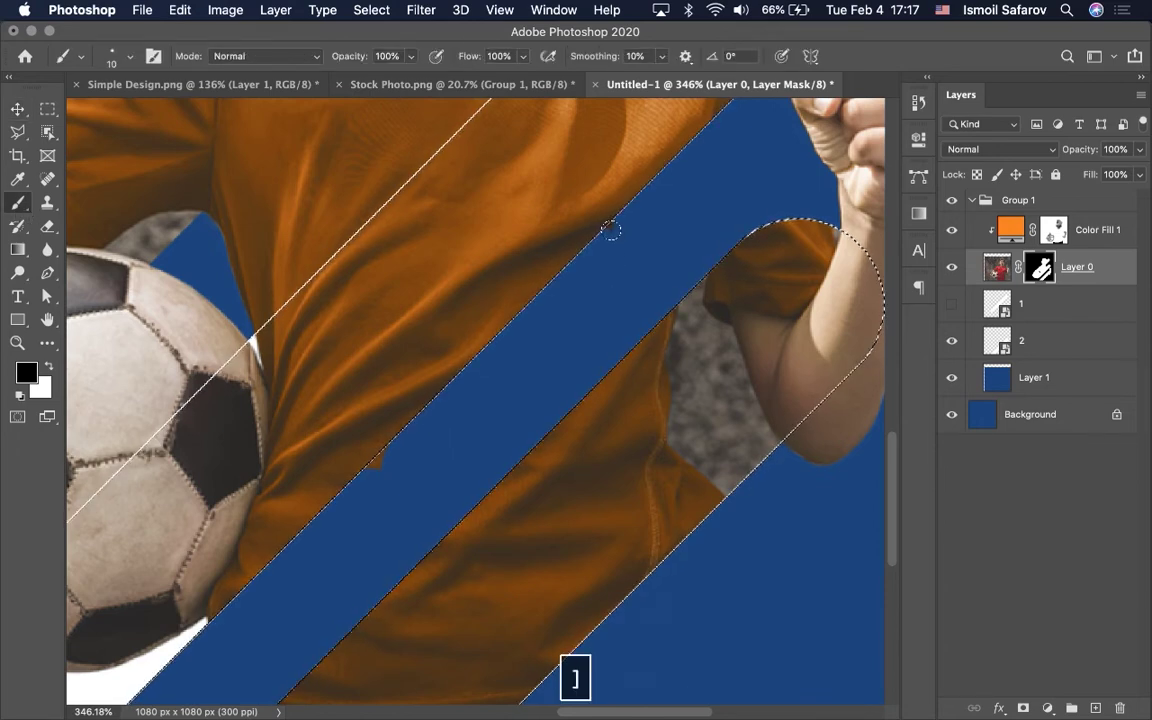
right_click(610, 231)
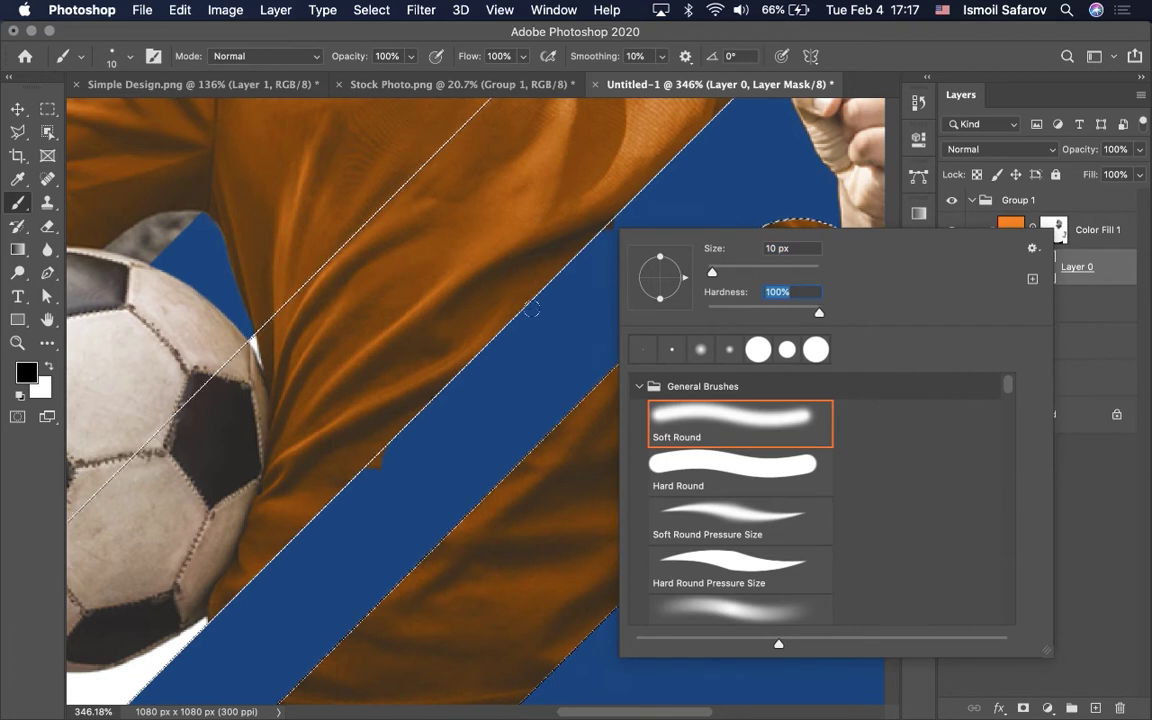
key(Return)
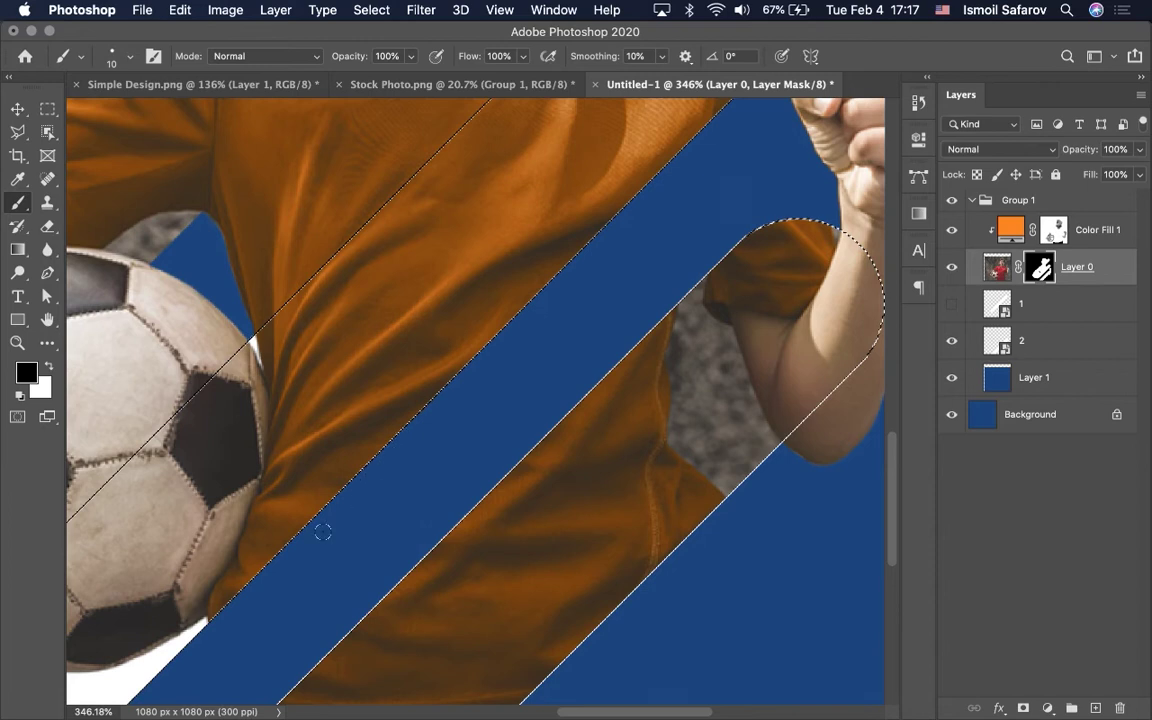
key(bracketright)
key(bracketright)
key(bracketright)
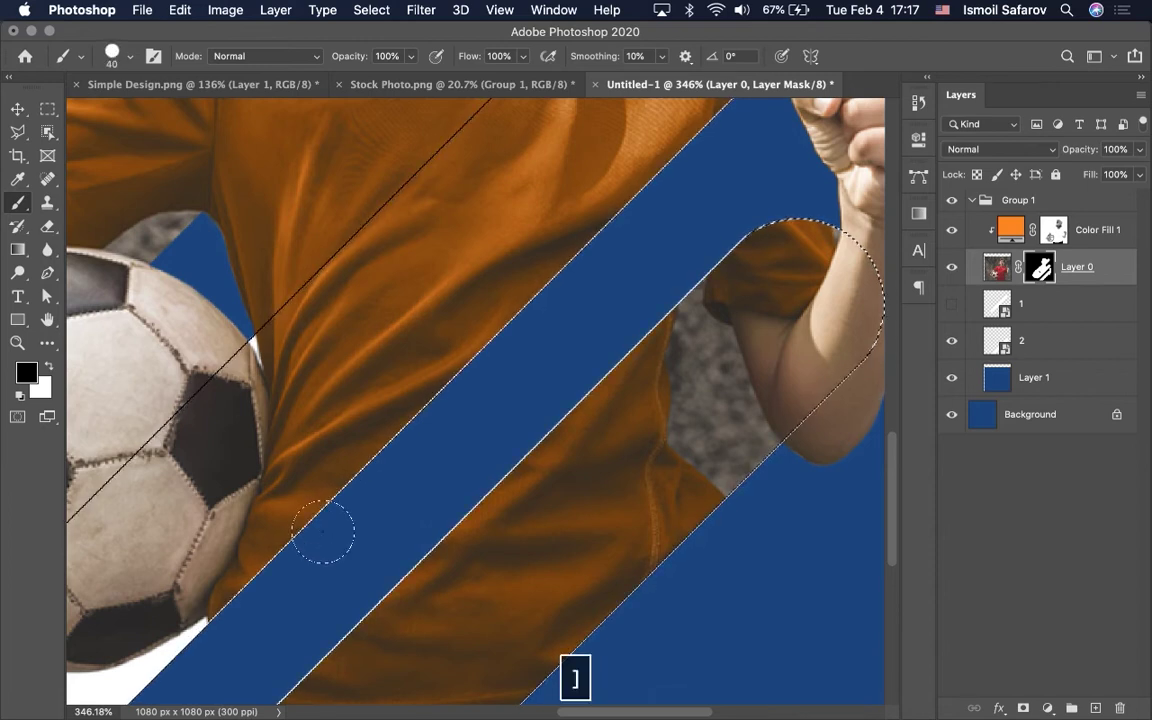
Paint away the dark seam along the lower stripe edge, then deselect.
scroll(322, 531, down, 3)
scroll(527, 334, down, 5)
scroll(479, 366, down, 1)
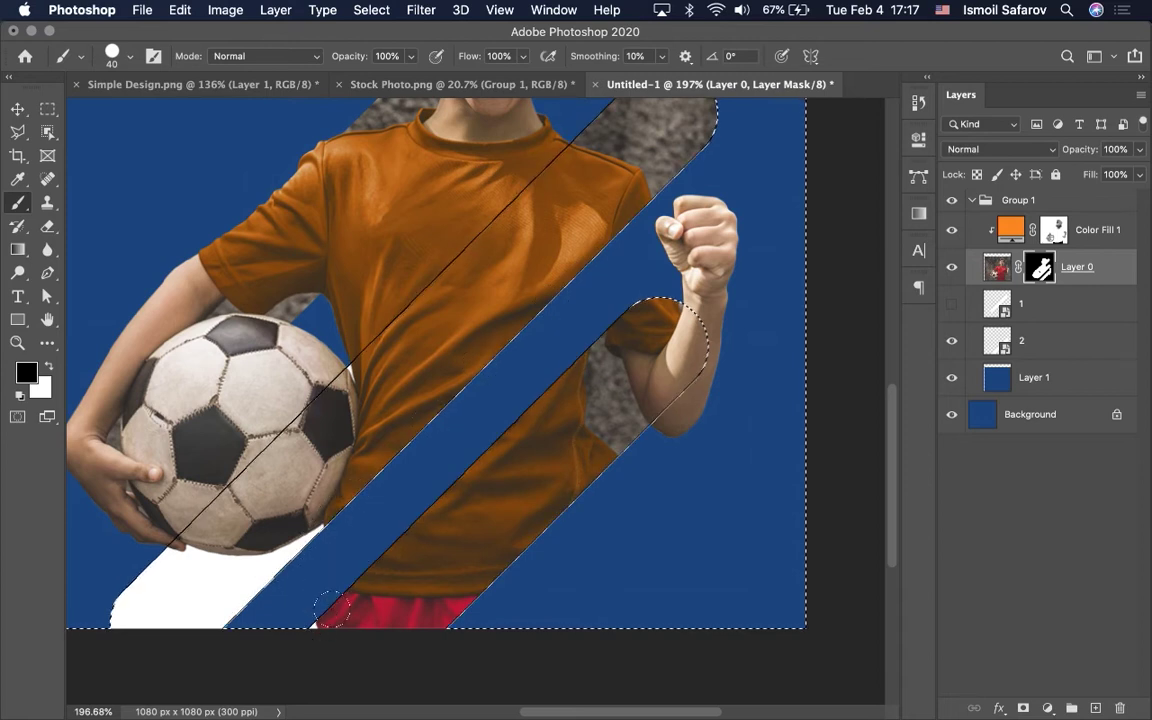
drag(587, 354, 452, 492)
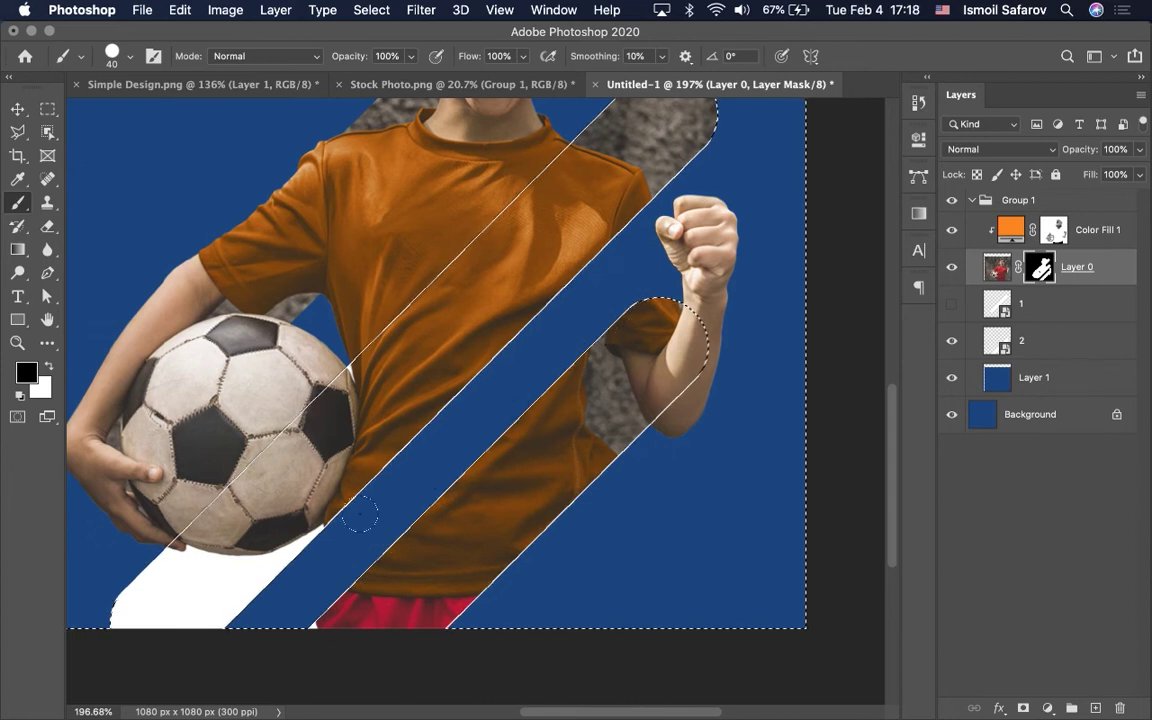
scroll(328, 542, down, 5)
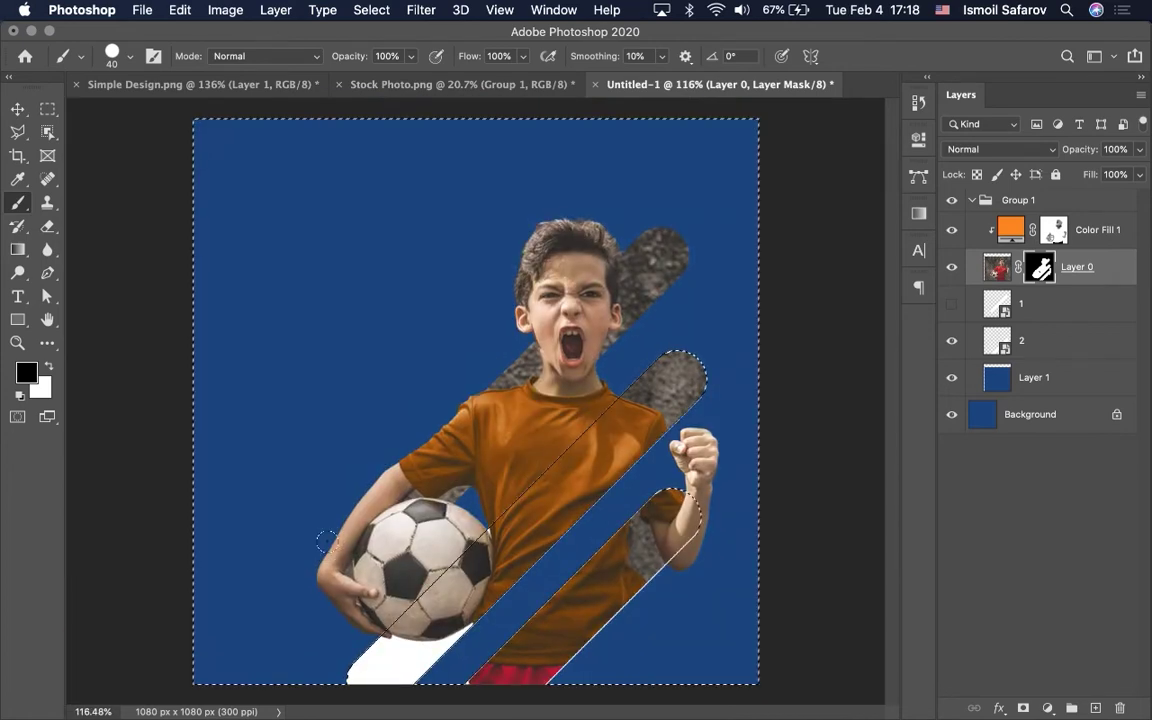
key(super+d)
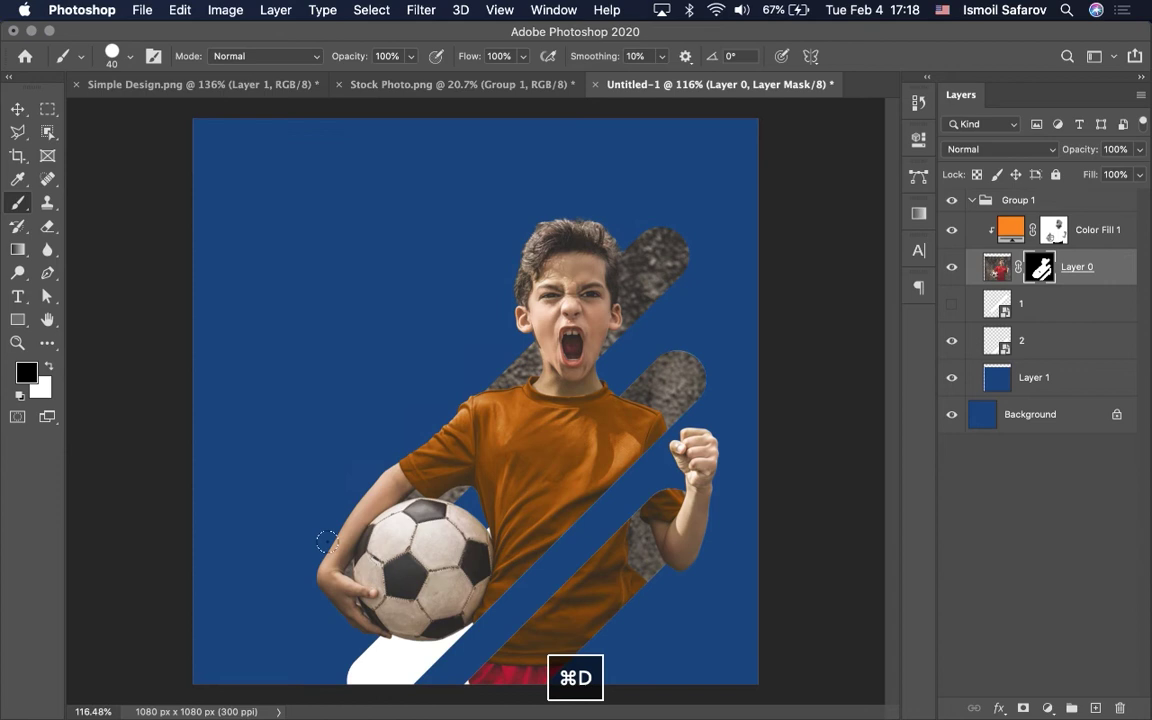
scroll(327, 542, down, 2)
Hide layer 2, move layers 1 and 2 above Group 1, then collapse and select Group 1.
click(952, 342)
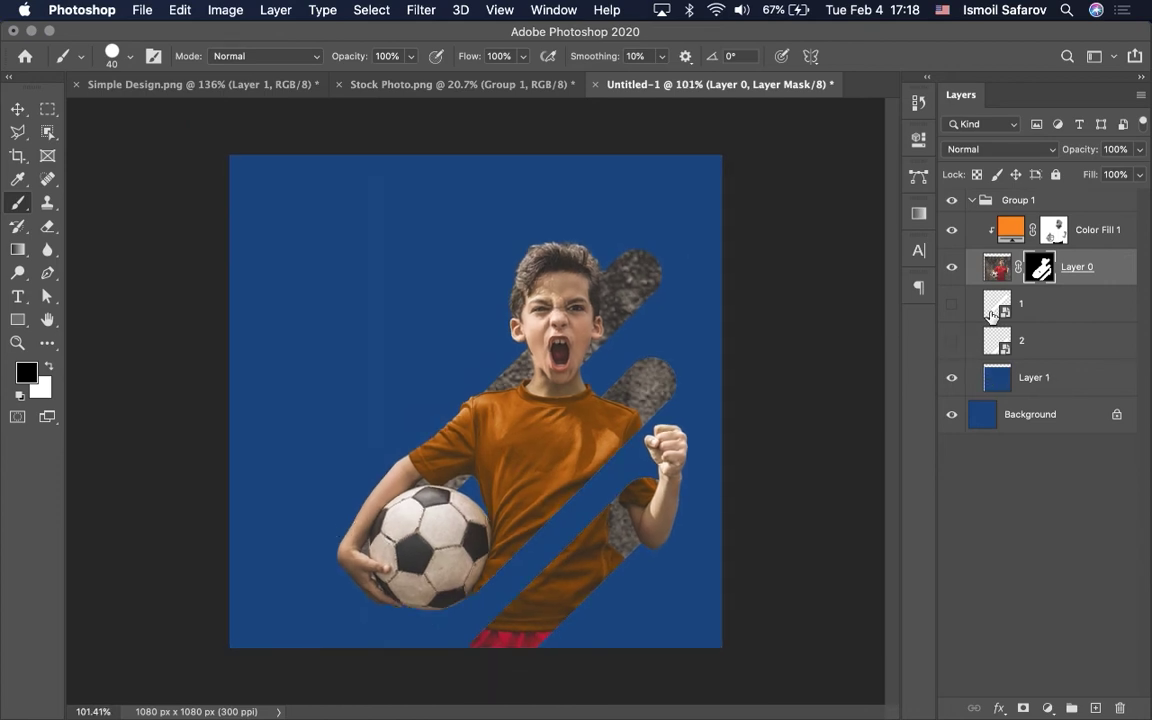
click(997, 305)
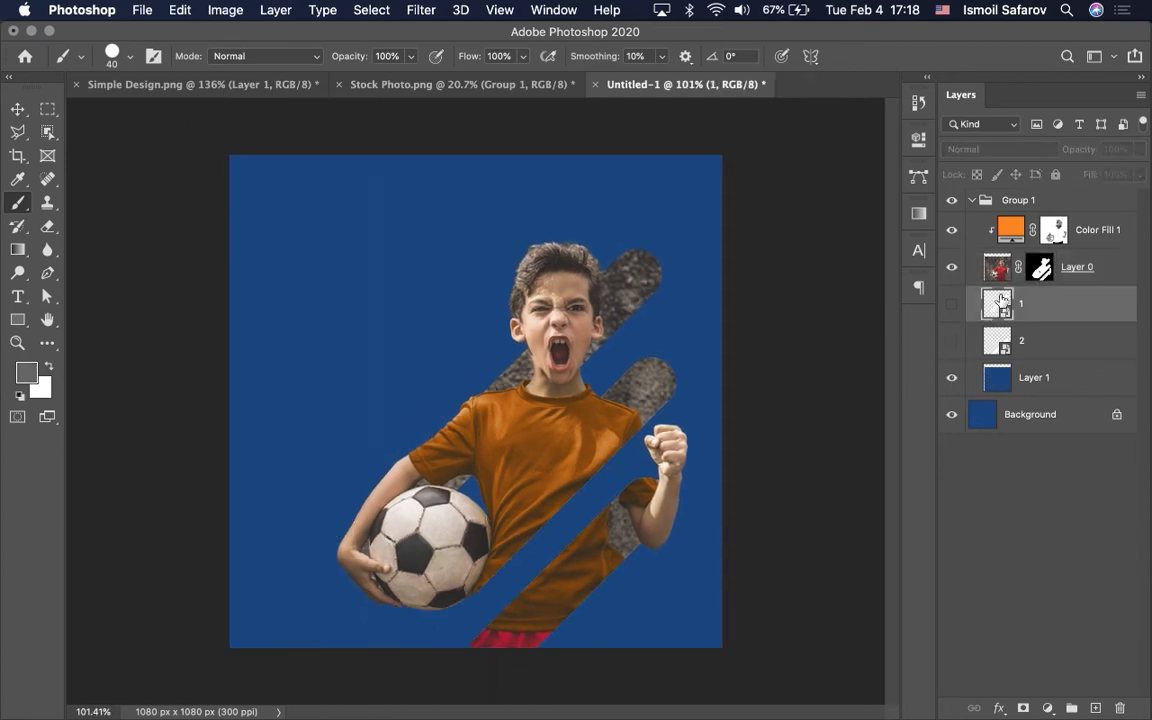
shift+click(997, 343)
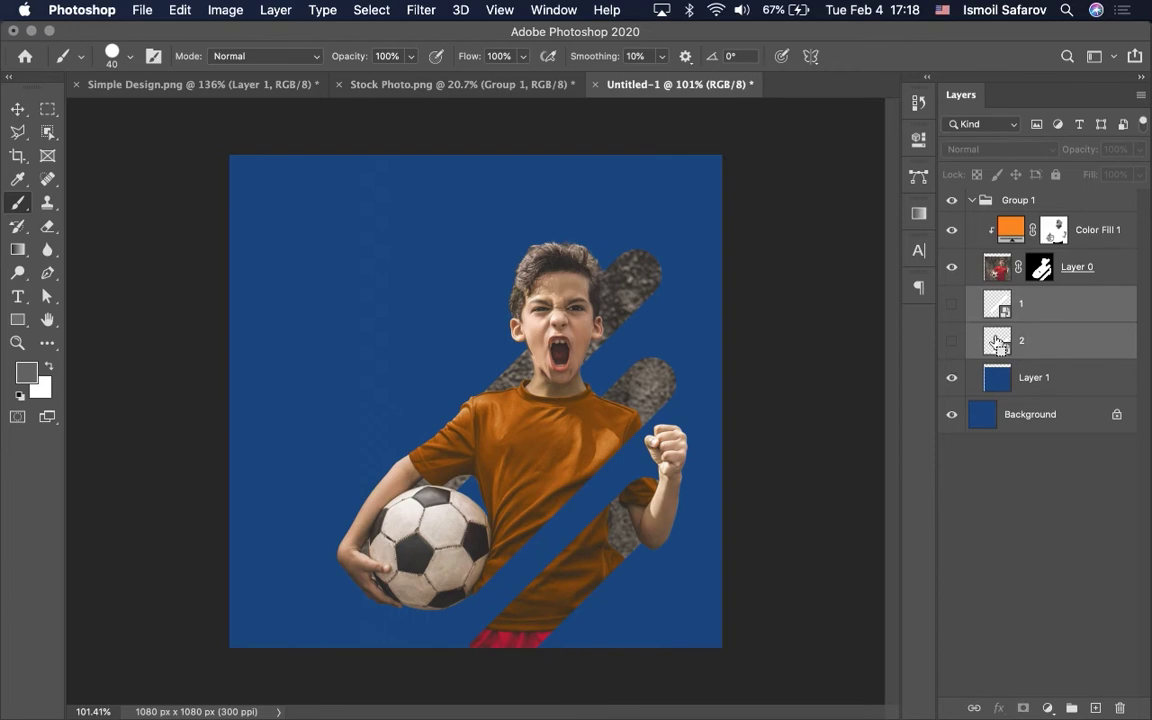
drag(996, 320, 983, 208)
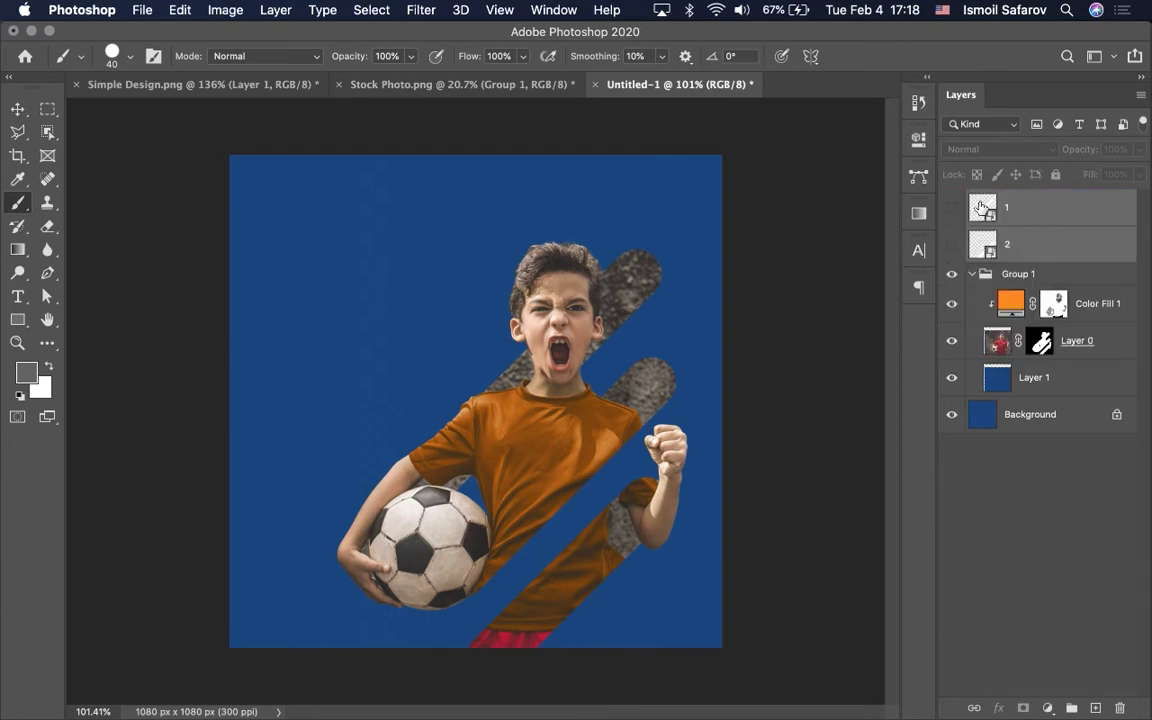
click(973, 275)
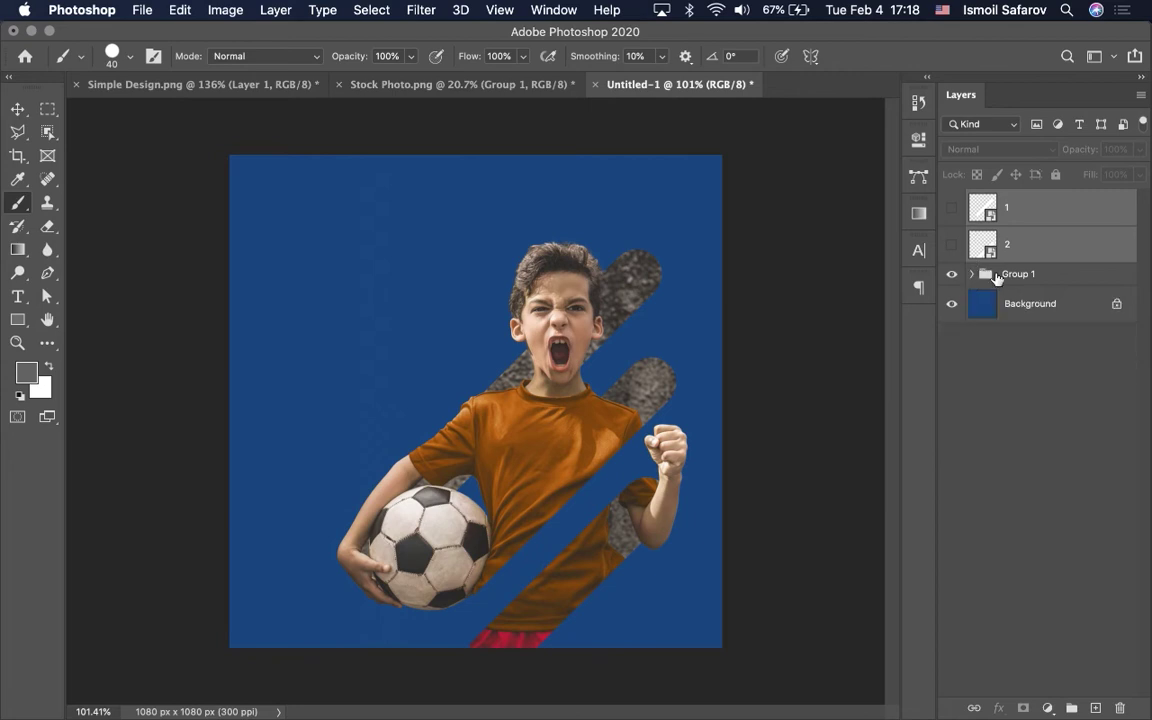
click(997, 277)
Scale Group 1 down slightly and proportionally with Free Transform.
key(ctrl+t)
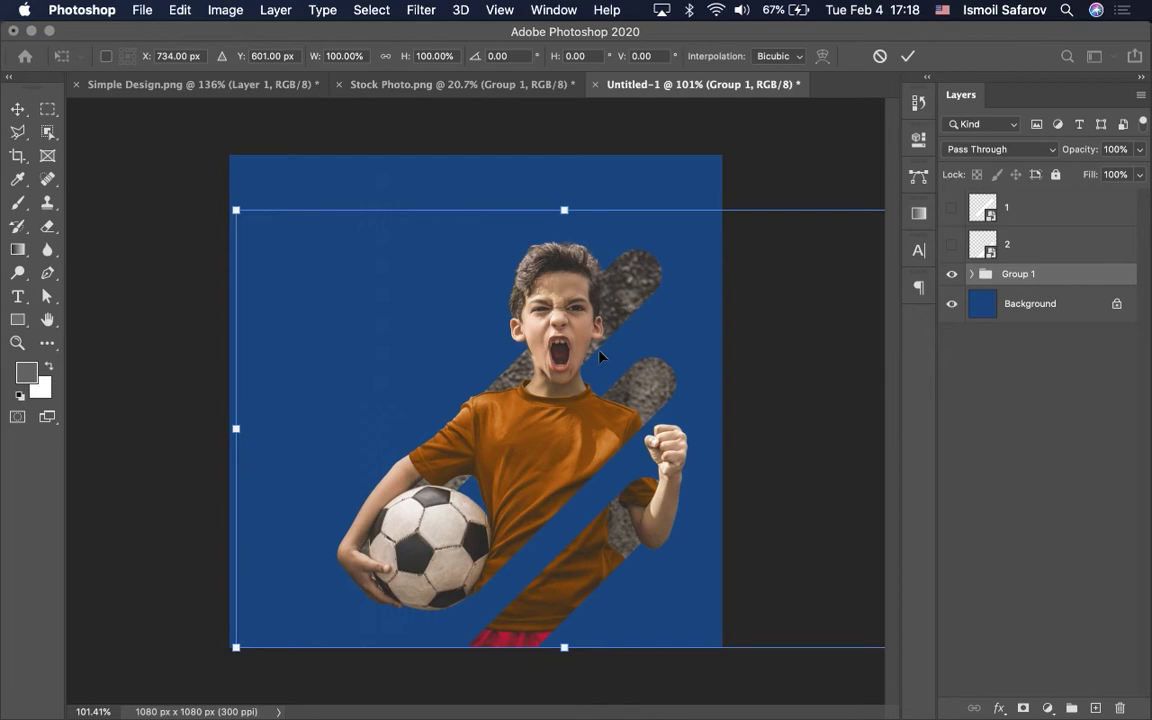
scroll(600, 355, down, 5)
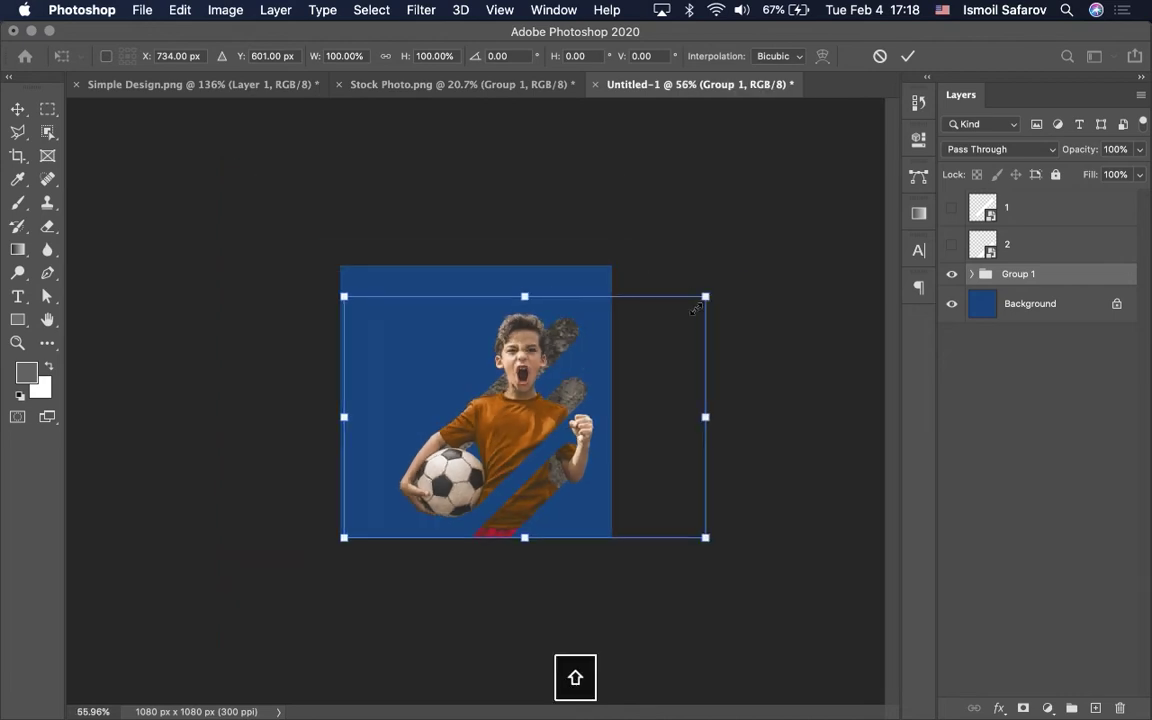
drag(696, 310, 675, 316)
key(shift+Return)
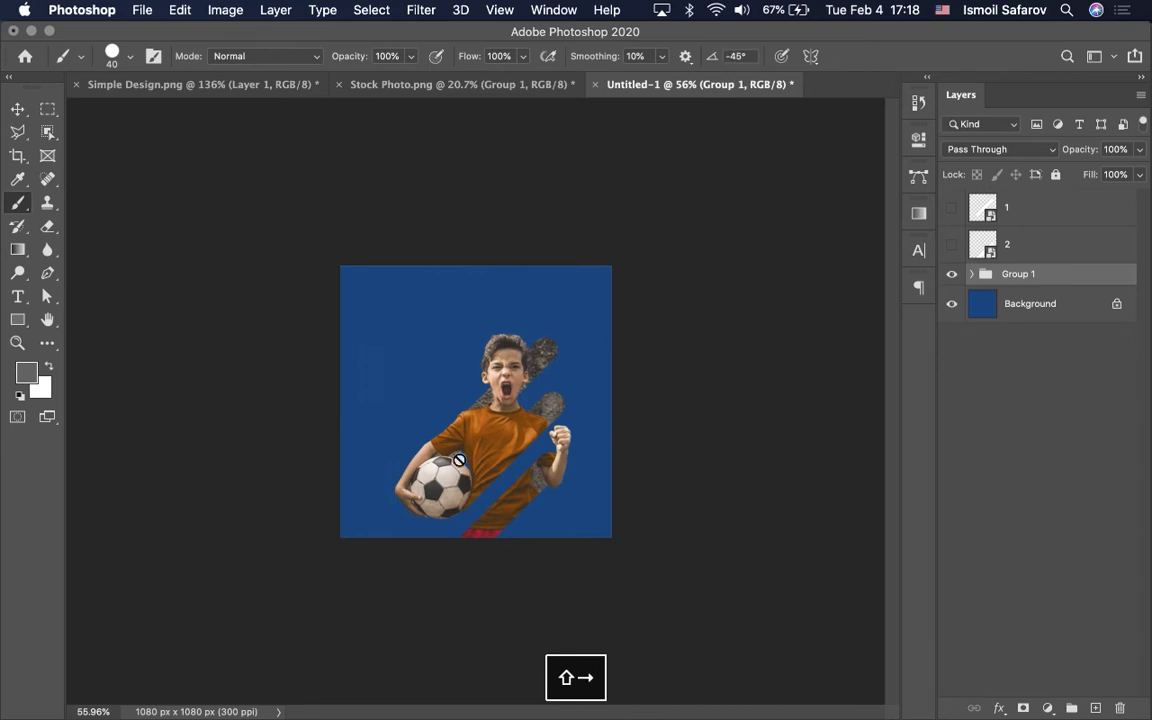
Nudge Group 1 with Shift+arrow keys until the boy's red shorts touch the canvas bottom.
click(18, 110)
key(shift+Right)
key(shift+Right)
key(shift+Down)
key(shift+Down)
key(shift+Down)
key(shift+Right)
key(shift+Right)
key(shift+Right)
key(shift+Right)
key(shift+Down)
key(shift+Down)
key(shift+Down)
key(shift+Down)
key(shift+Up)
key(shift+Up)
key(shift+Left)
key(shift+Left)
key(shift+Left)
key(shift+Left)
key(shift+Left)
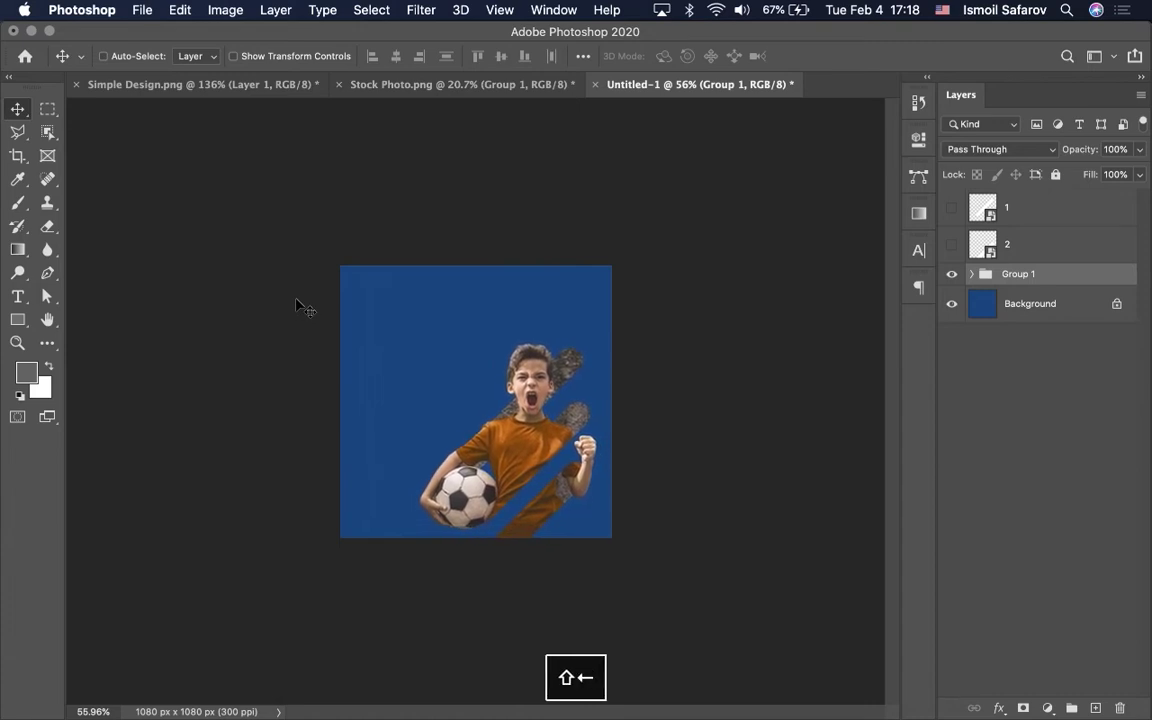
key(shift+Left)
key(shift+Up)
key(shift+Up)
key(shift+Right)
key(shift+Down)
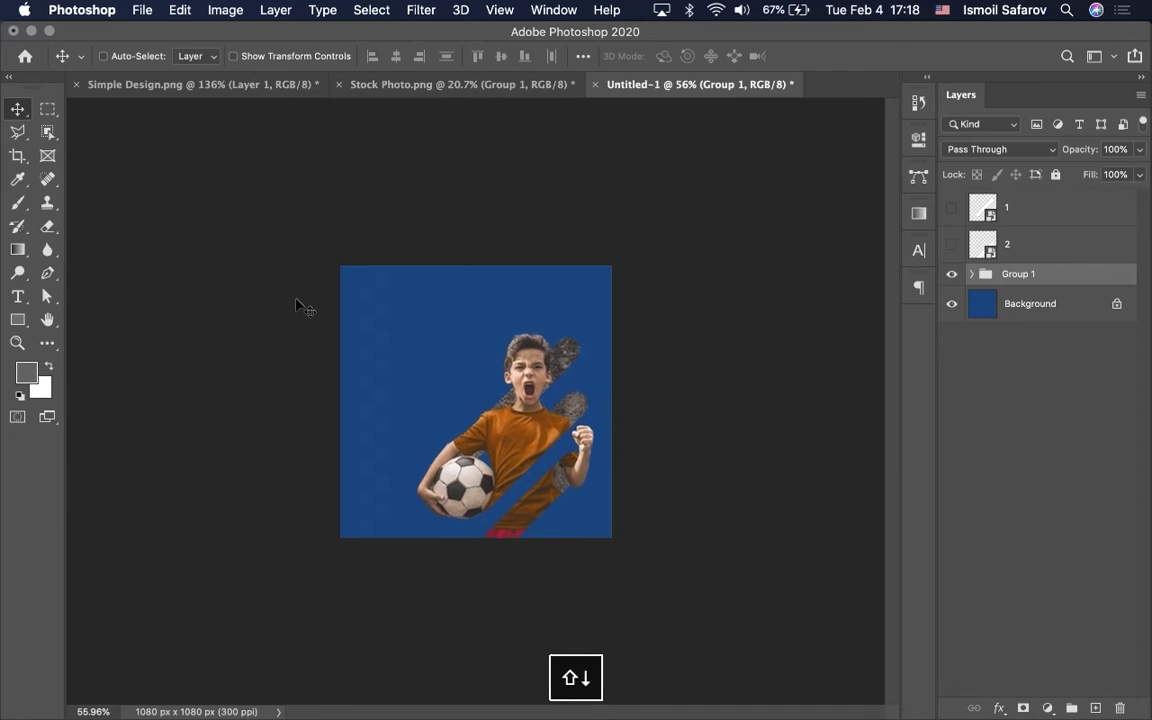
key(shift+Down)
key(shift+Up)
scroll(470, 550, up, 1)
scroll(470, 550, up, 4)
scroll(470, 550, up, 1)
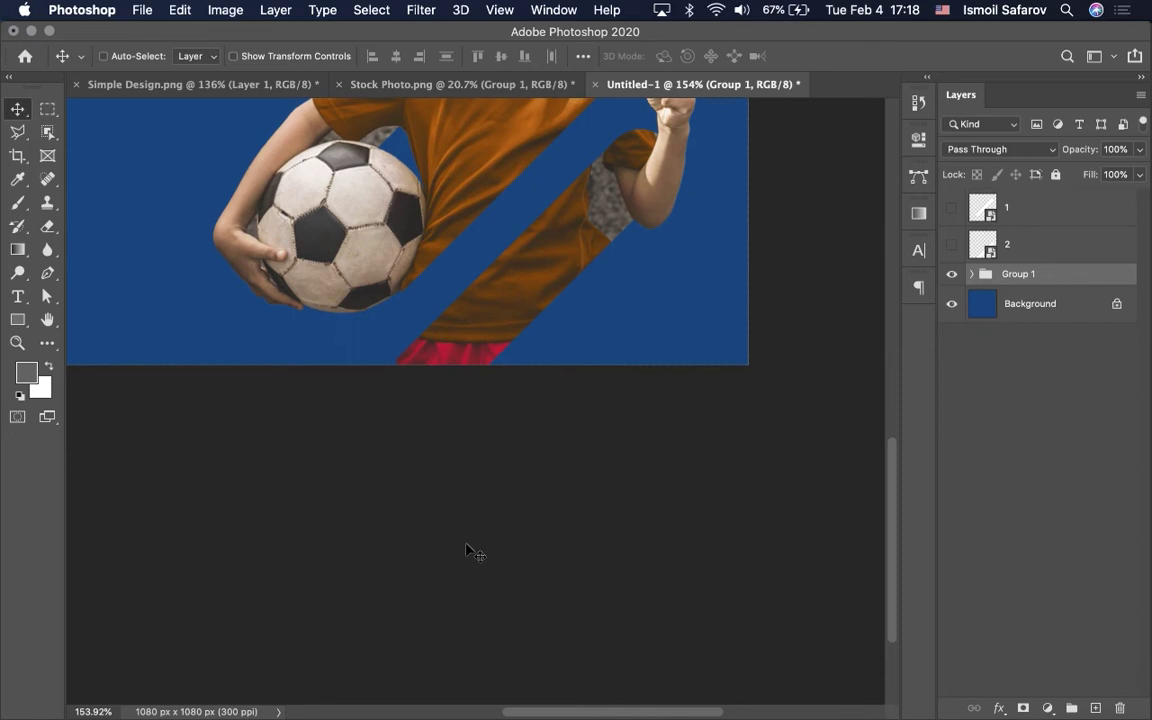
scroll(428, 403, up, 2)
key(shift+Down)
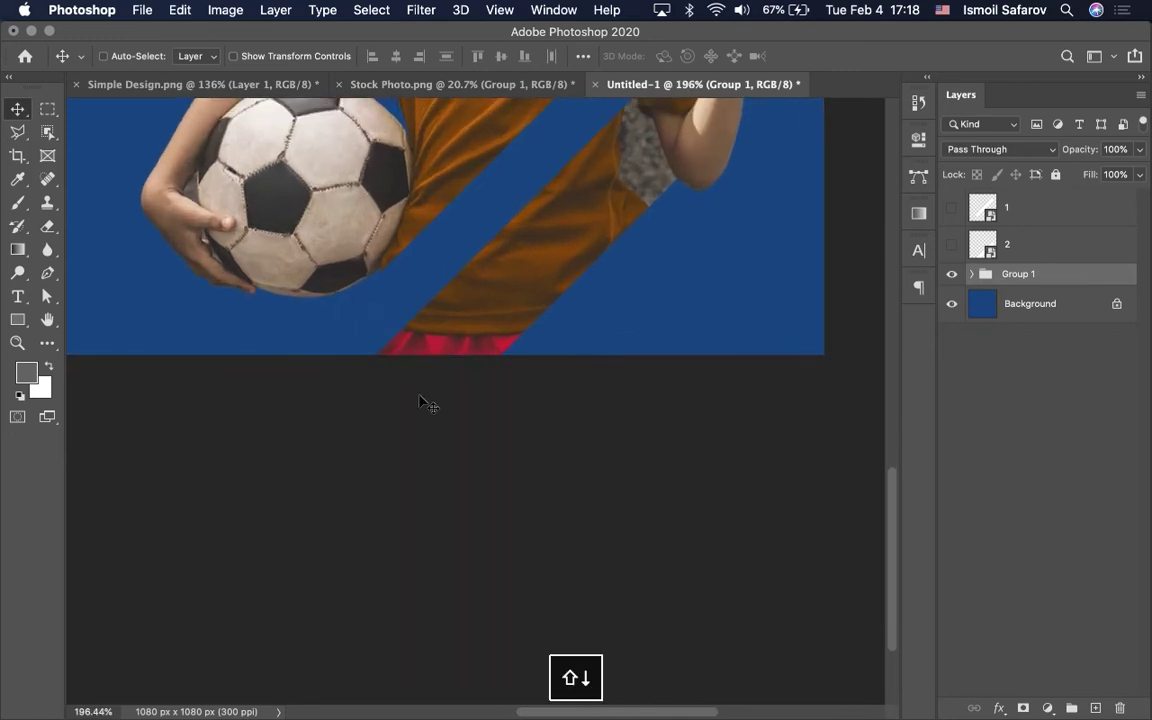
scroll(428, 403, down, 3)
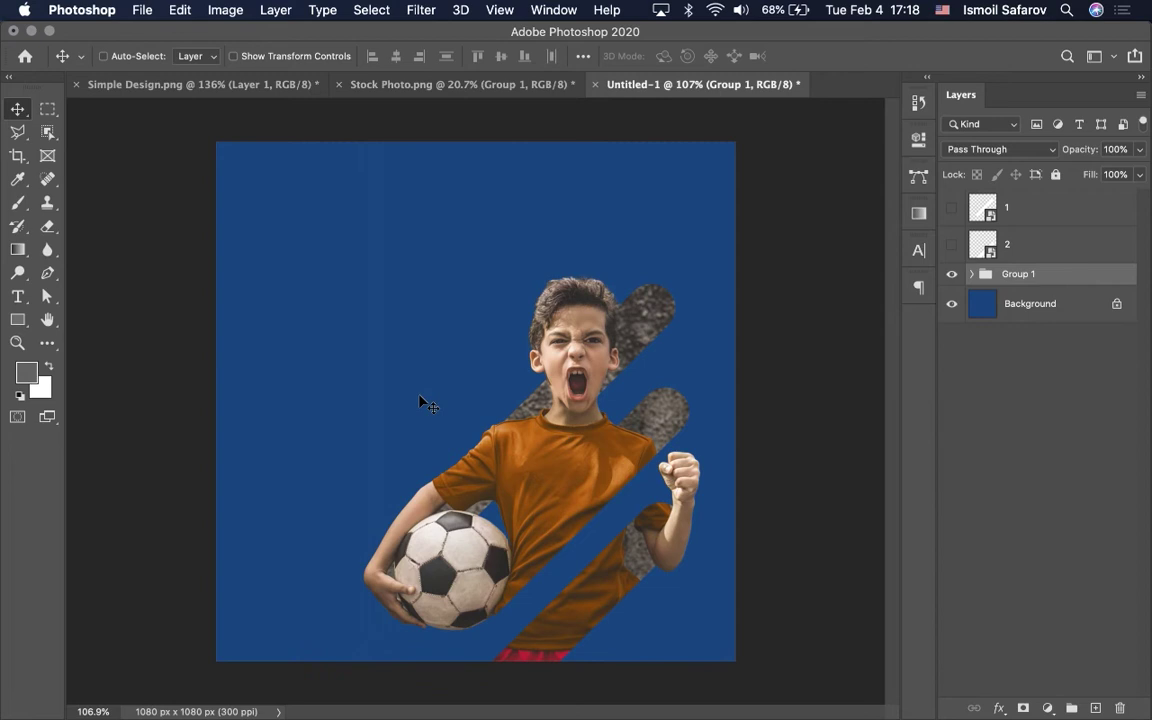
Expand Group 1, try hiding stripe layer 1, then undo those layer changes.
scroll(490, 573, down, 1)
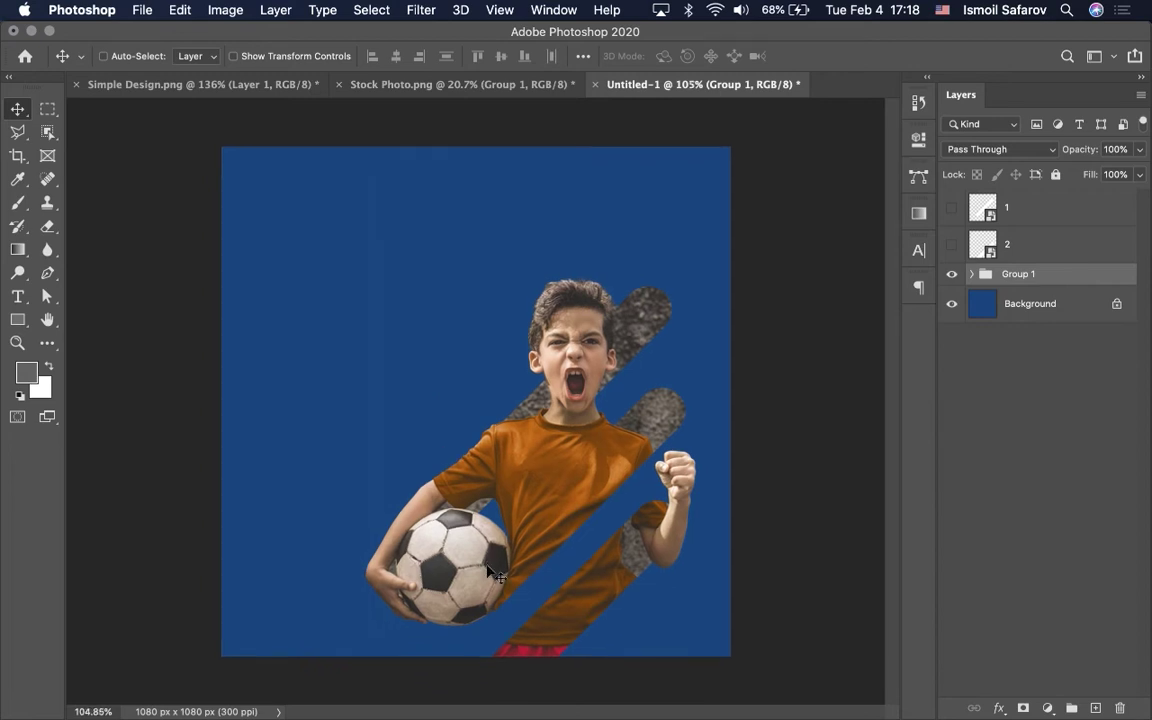
scroll(490, 573, down, 2)
scroll(490, 573, up, 1)
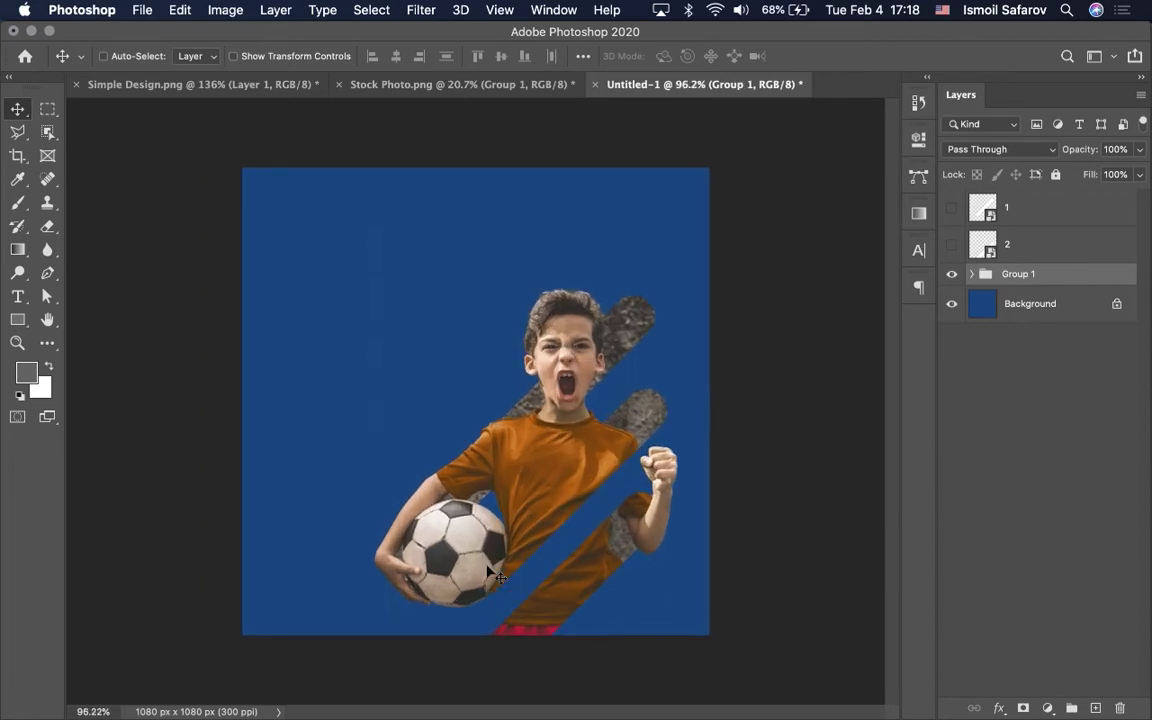
scroll(490, 573, down, 1)
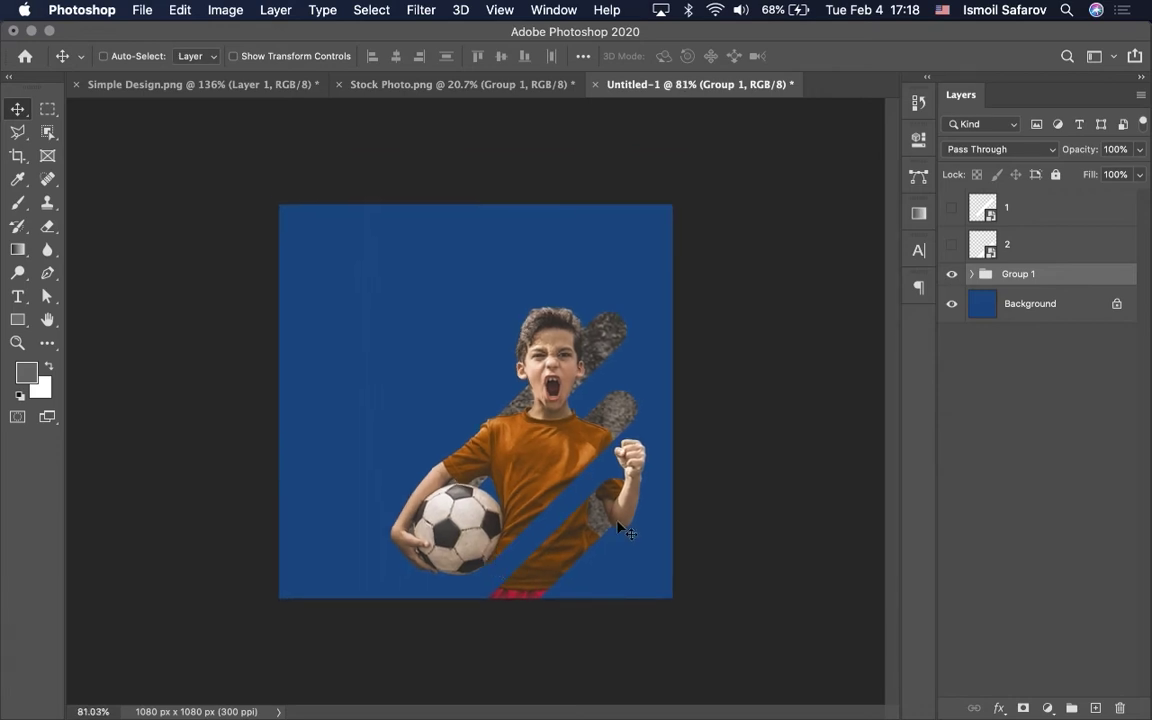
click(972, 275)
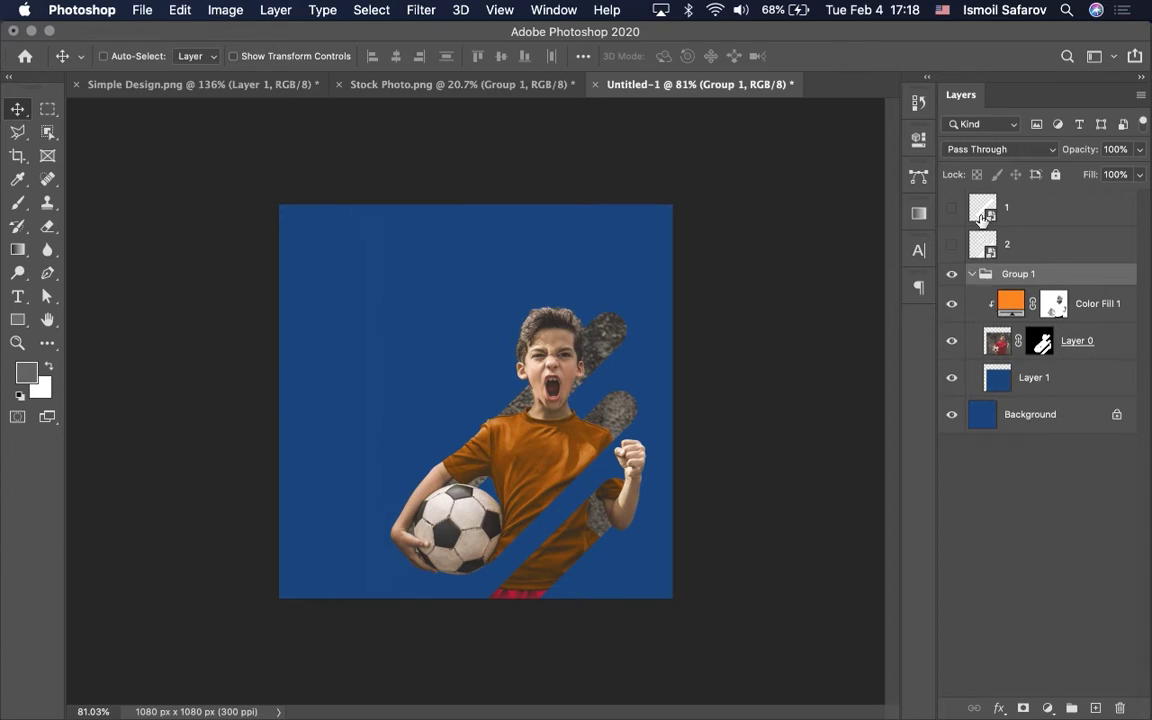
click(983, 214)
click(951, 210)
key(super+z)
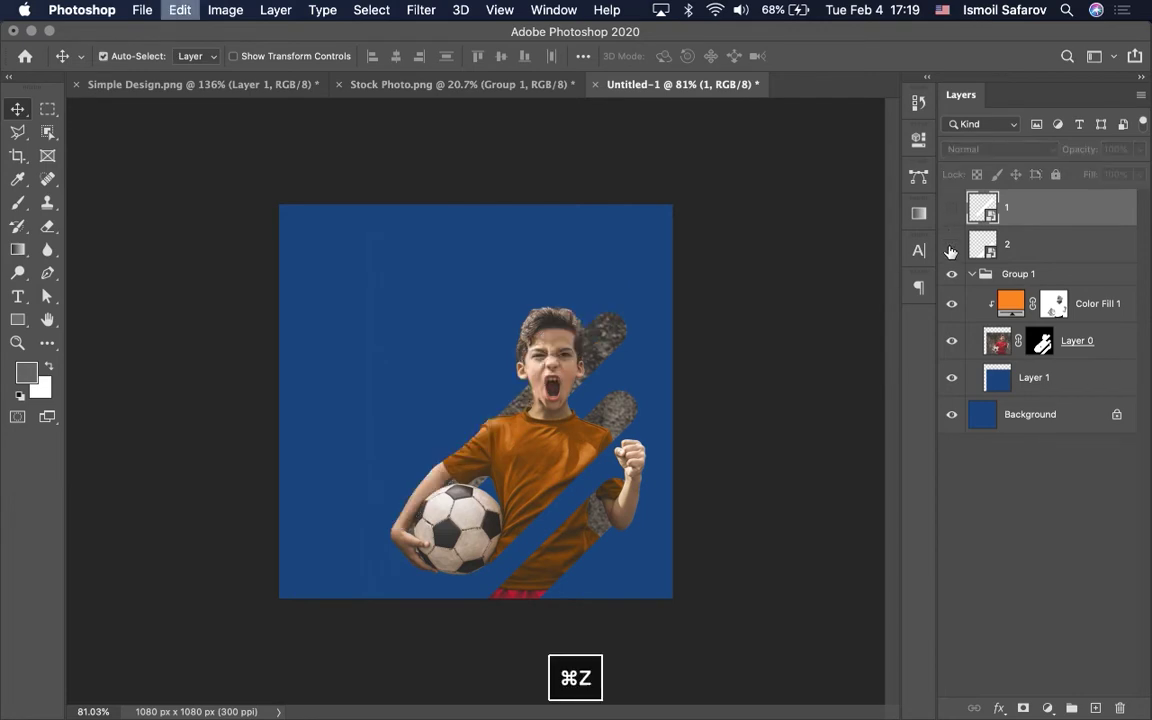
key(super+z)
key(super+z)
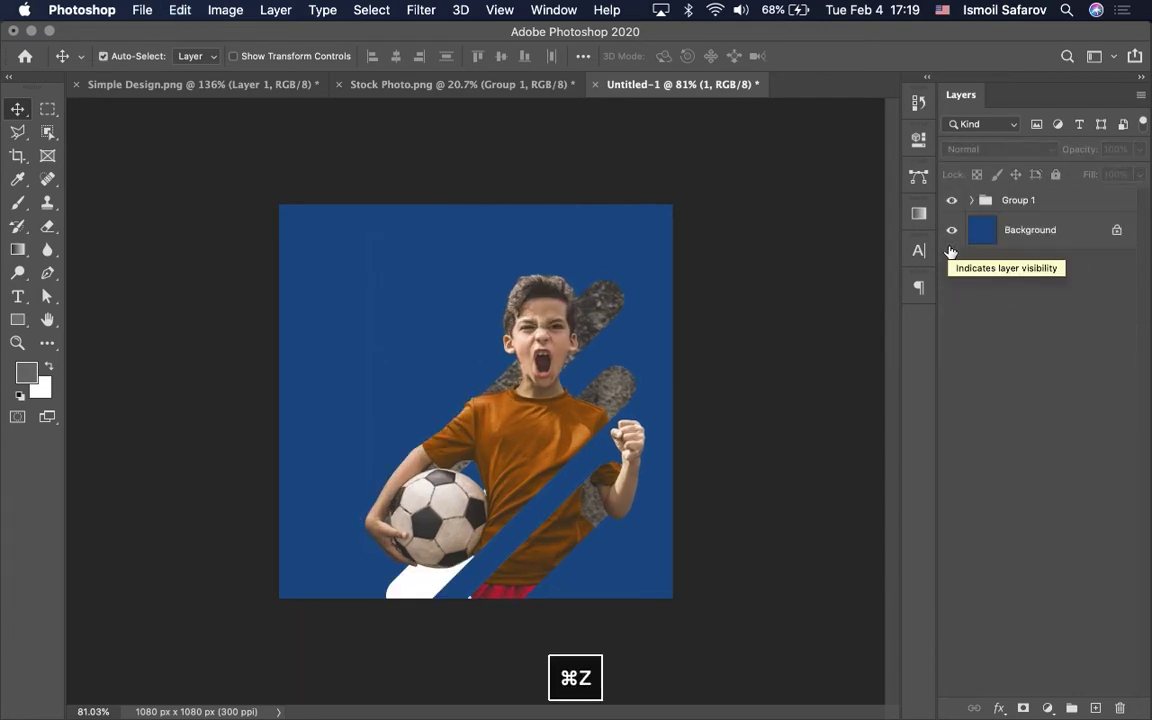
Load stripe layer 2's two bar shapes as a selection.
click(970, 201)
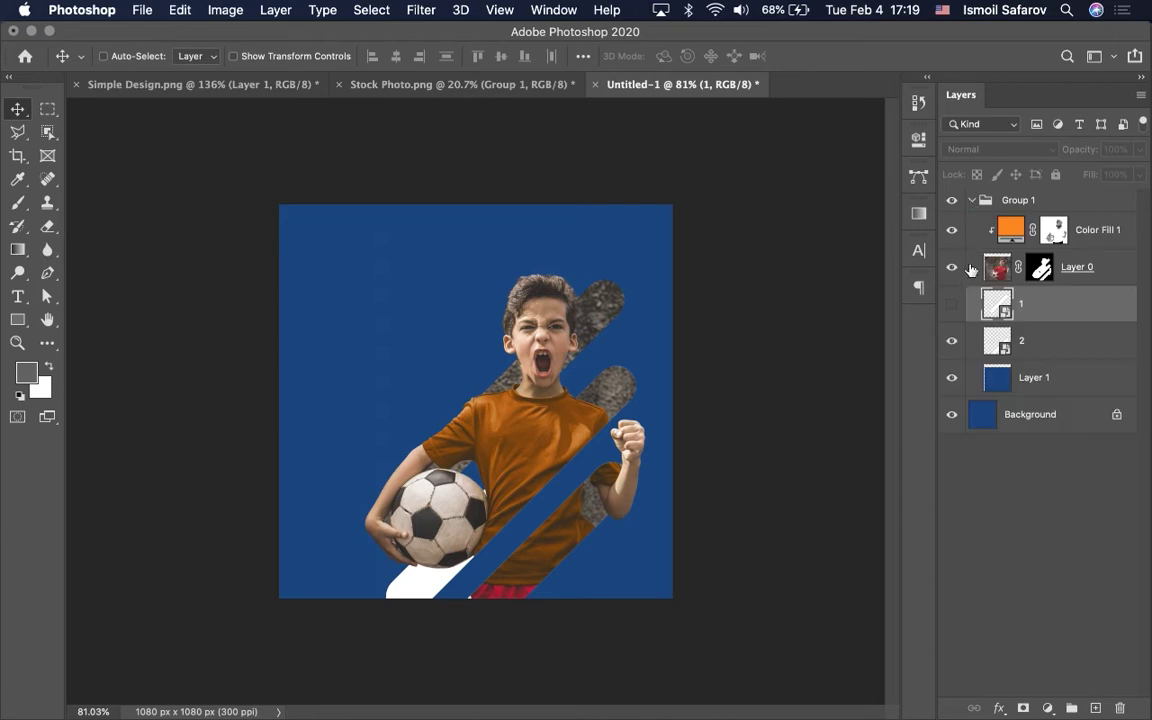
scroll(589, 595, up, 3)
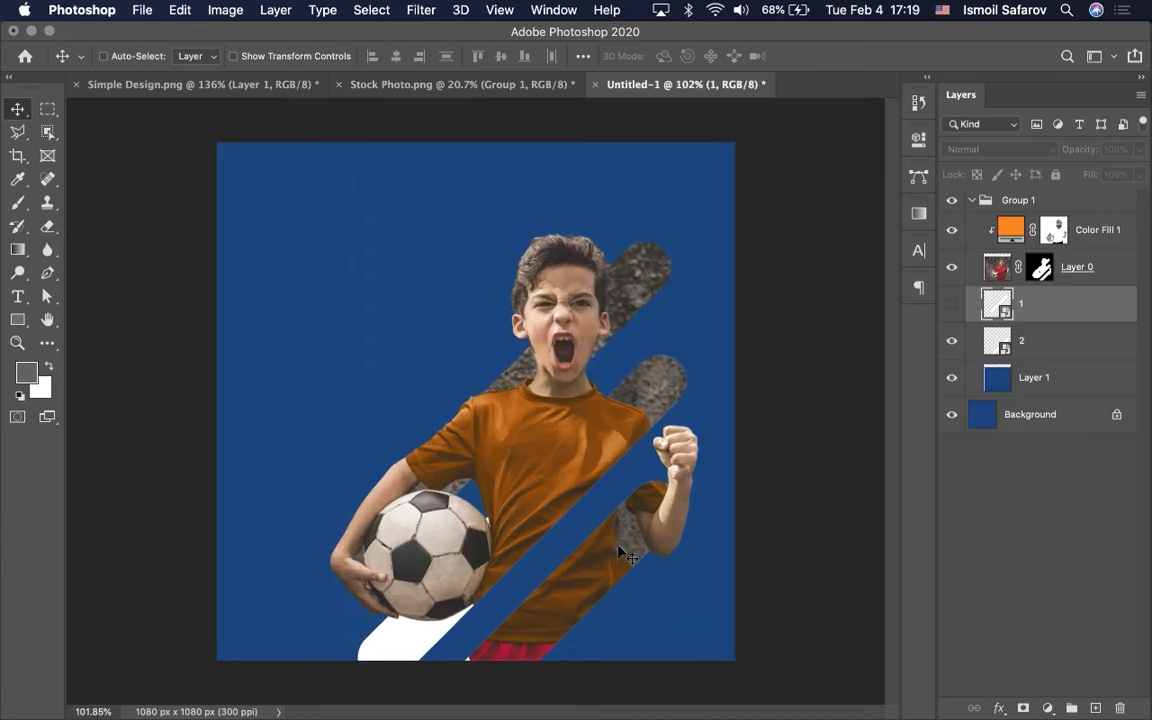
super+click(1000, 344)
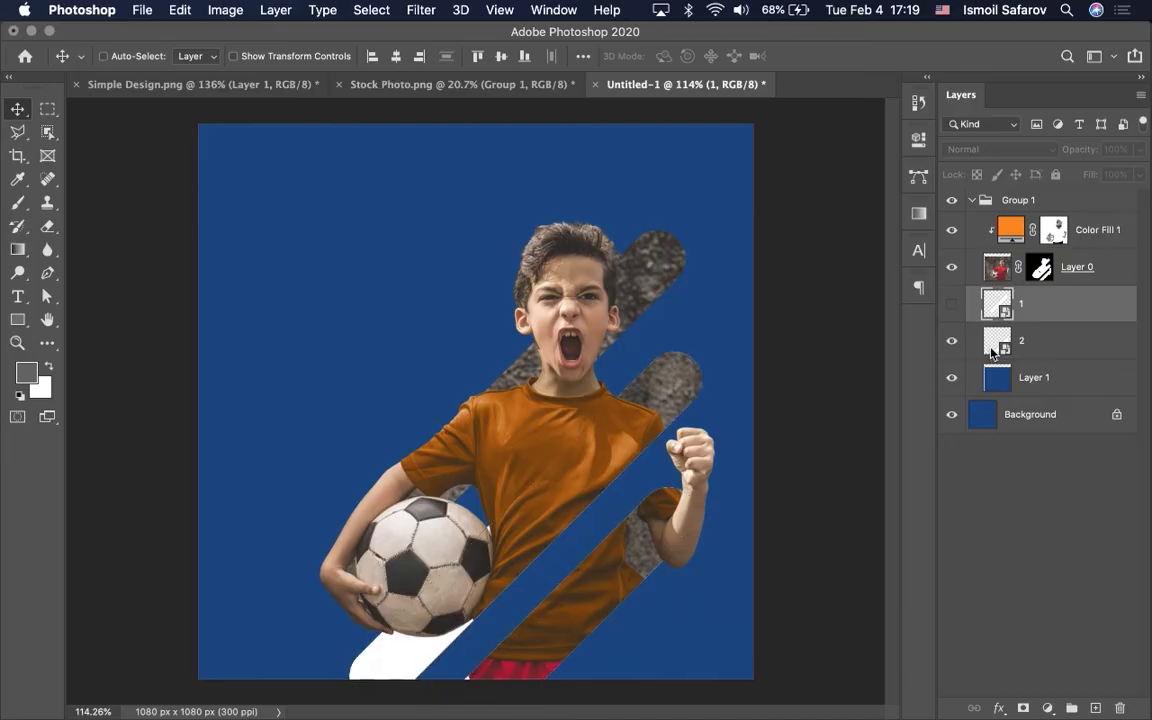
Undo once, then nudge layer 2's white stripes up and right until they run off the right edge.
key(super+z)
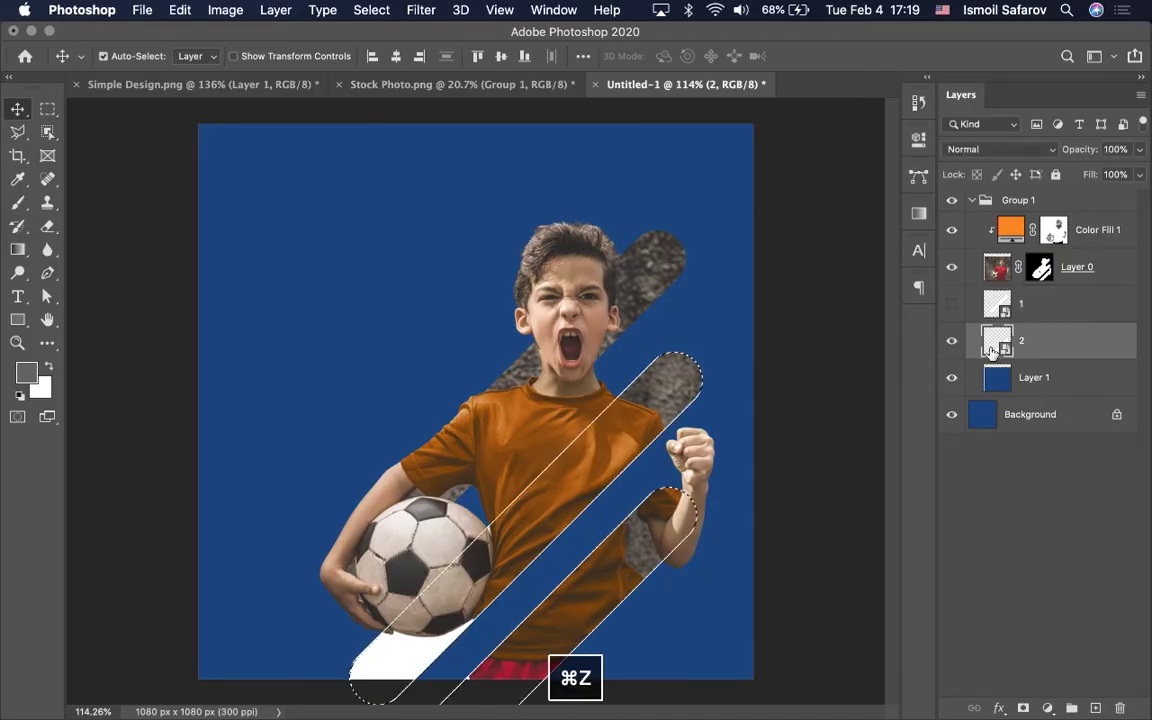
key(shift+Up)
key(shift+Right)
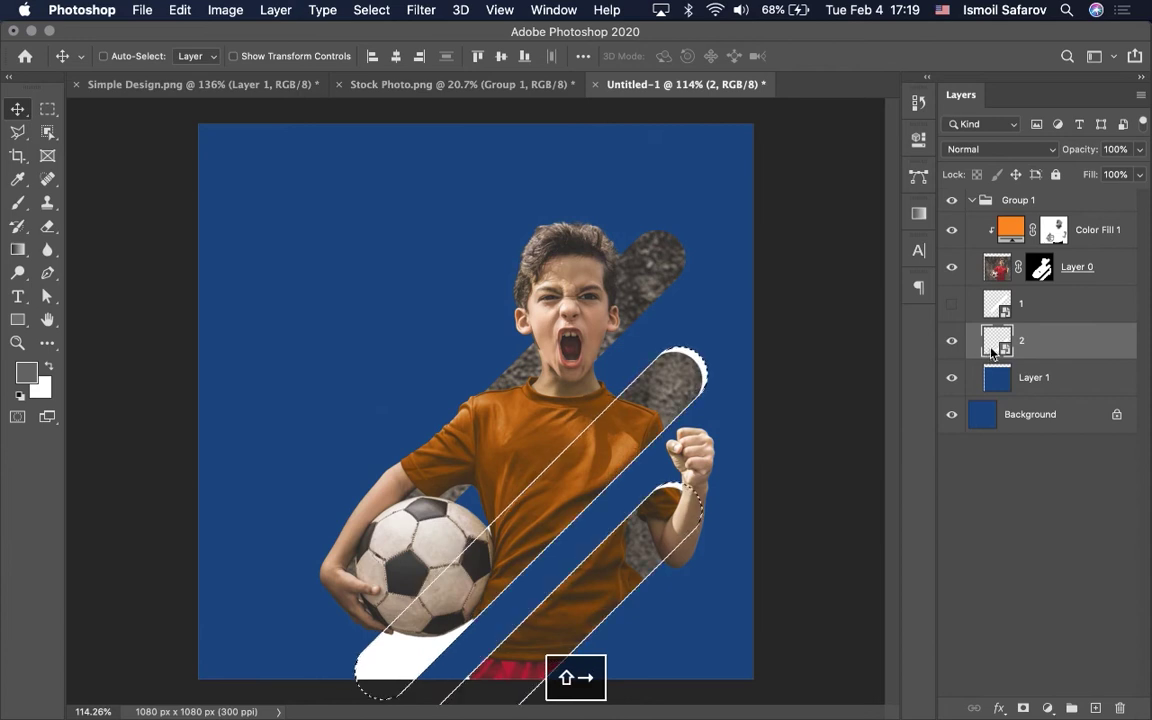
key(shift+Up)
key(shift+Right)
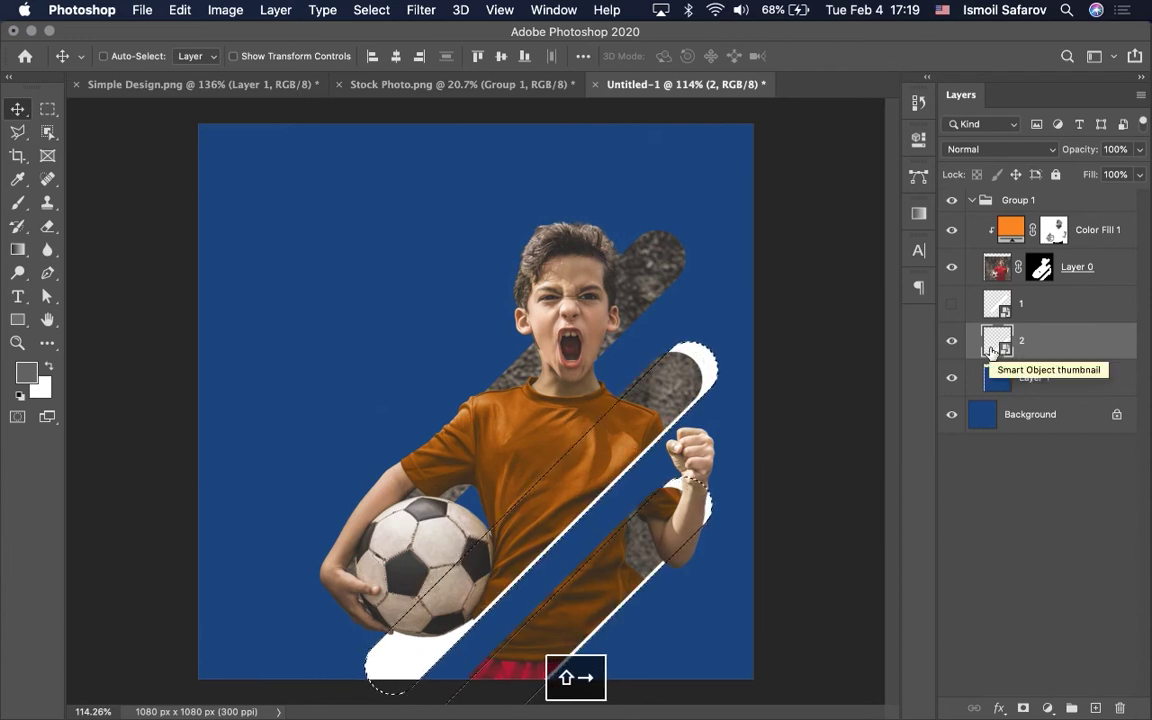
key(shift+Up)
key(shift+Right)
key(shift+Up)
key(shift+Right)
key(shift+Up)
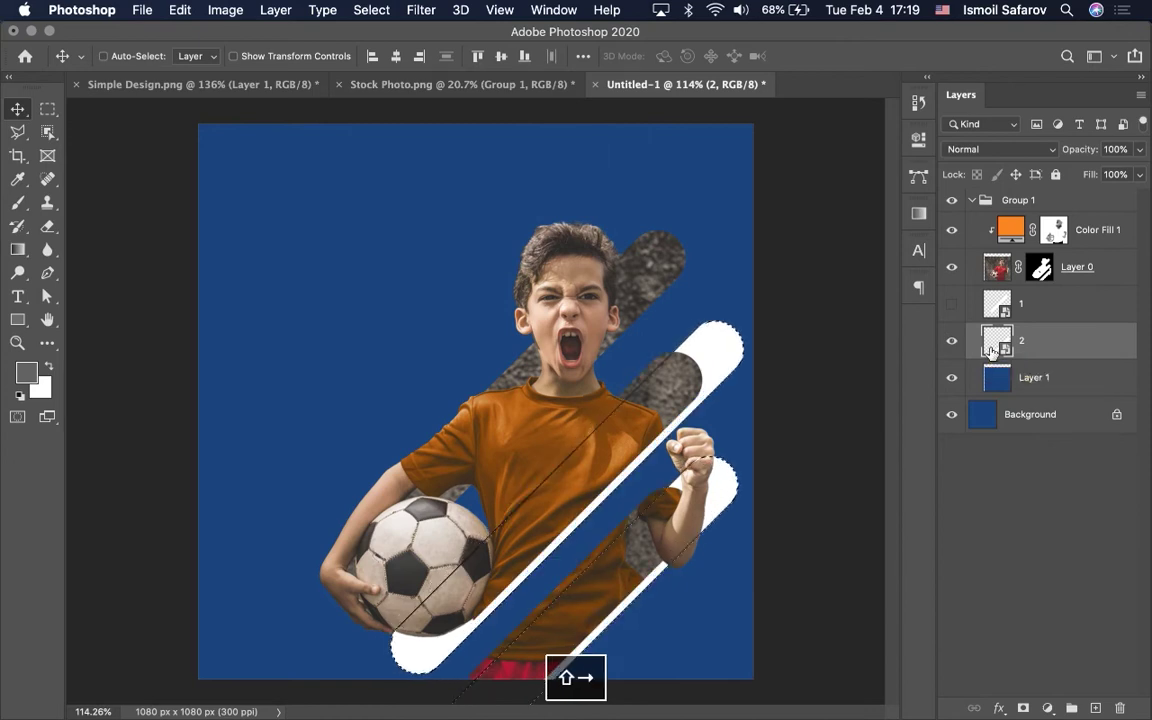
key(shift+Up)
key(shift+Up)
key(shift+Right)
key(shift+Up)
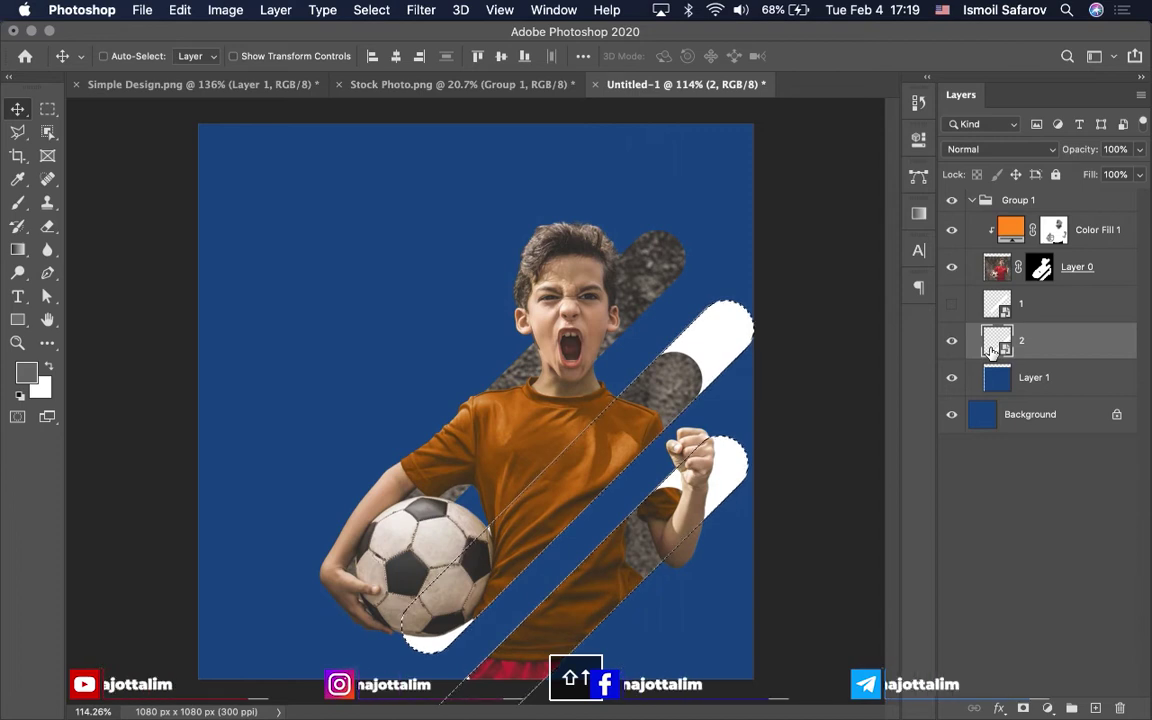
key(shift+Up)
key(shift+Right)
key(shift+Up)
key(shift+Right)
key(shift+Right)
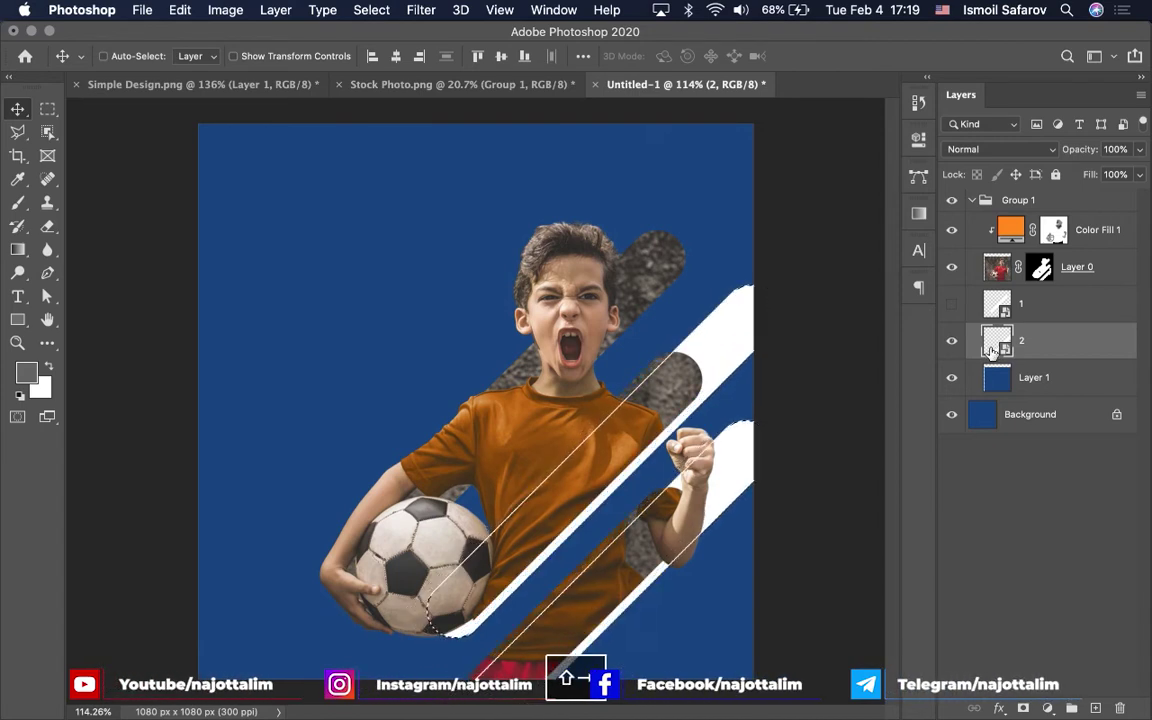
key(shift+Up)
key(shift+Right)
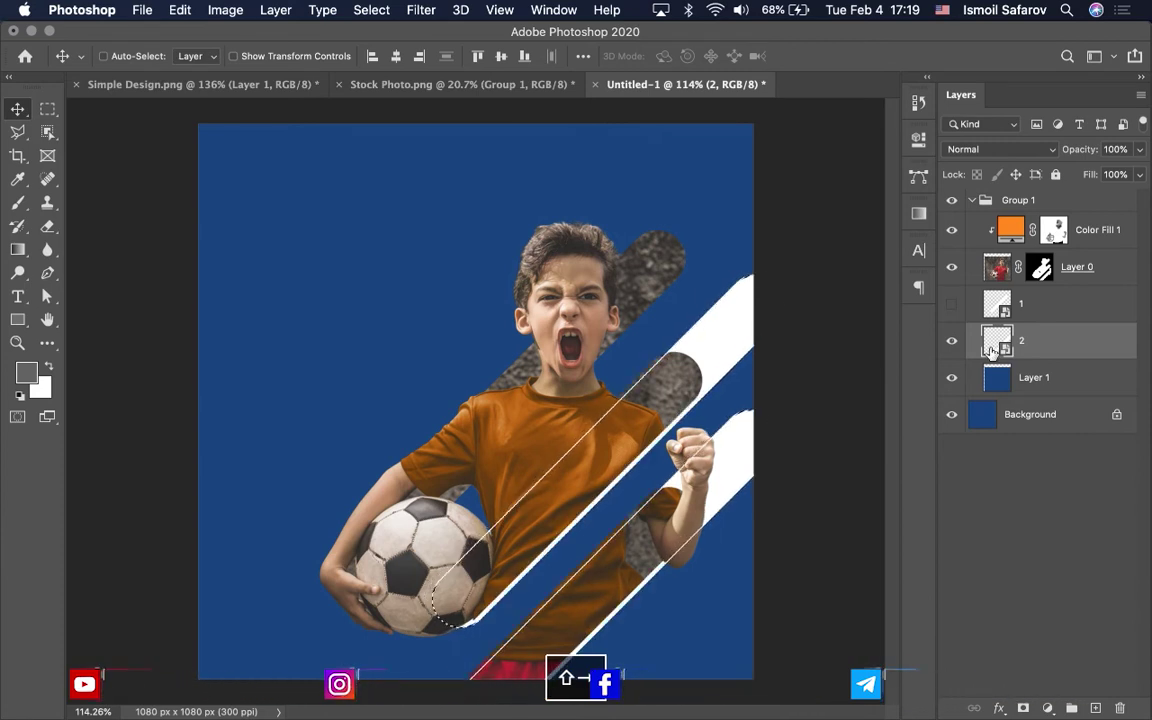
key(shift+Right)
key(shift+Up)
key(shift+Right)
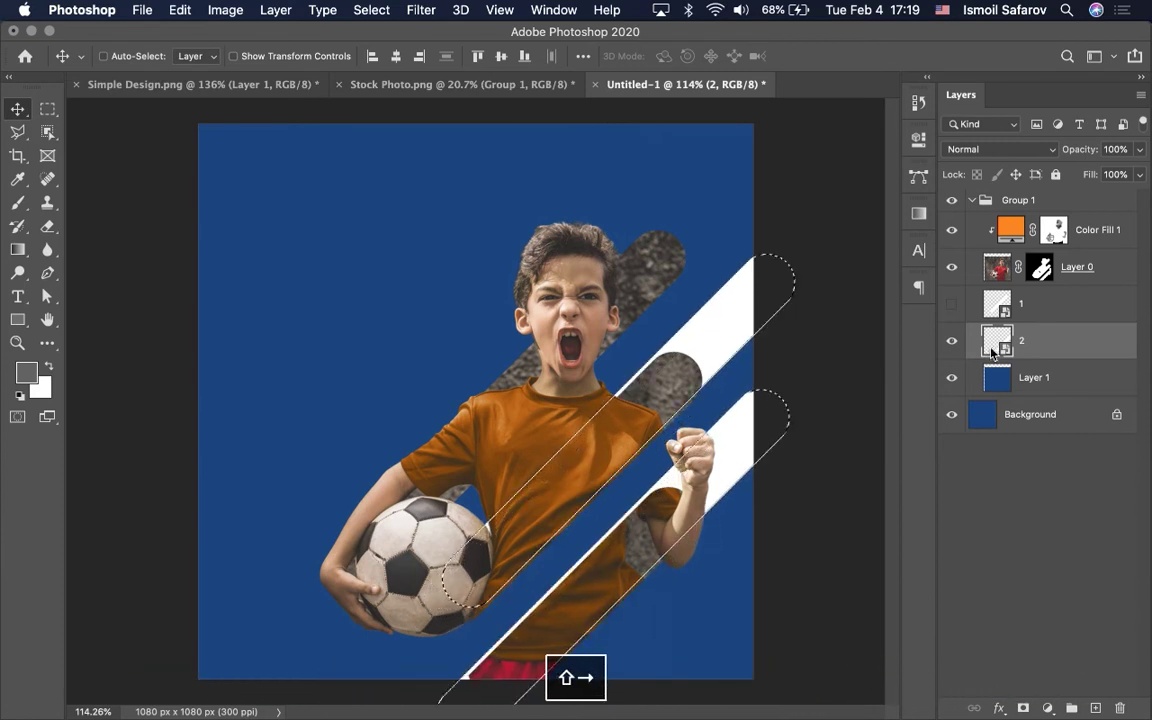
key(shift+Up)
key(shift+Right)
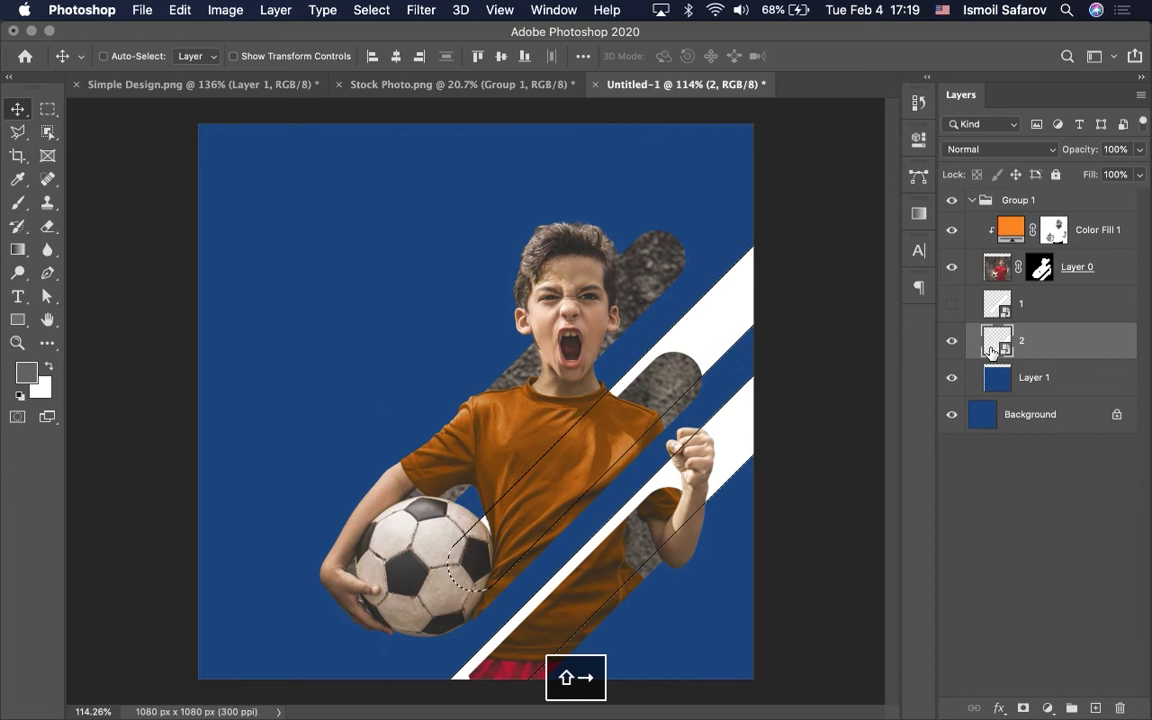
key(shift+Up)
key(shift+Right)
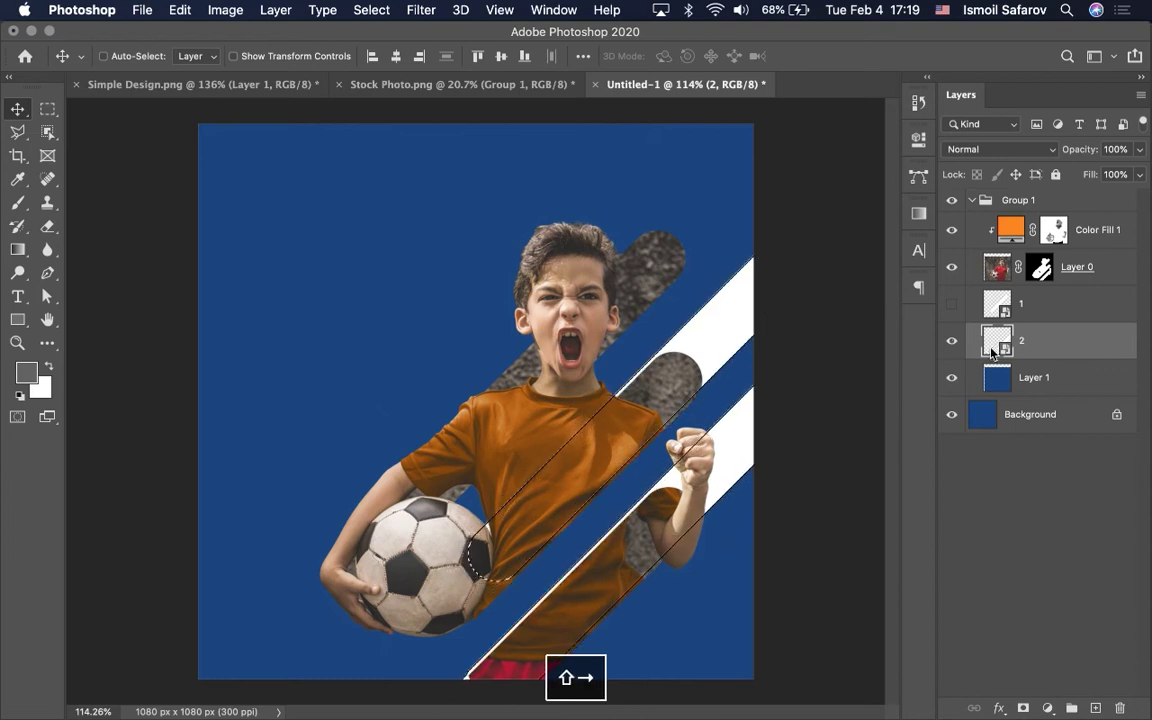
key(shift+Up)
key(shift+Right)
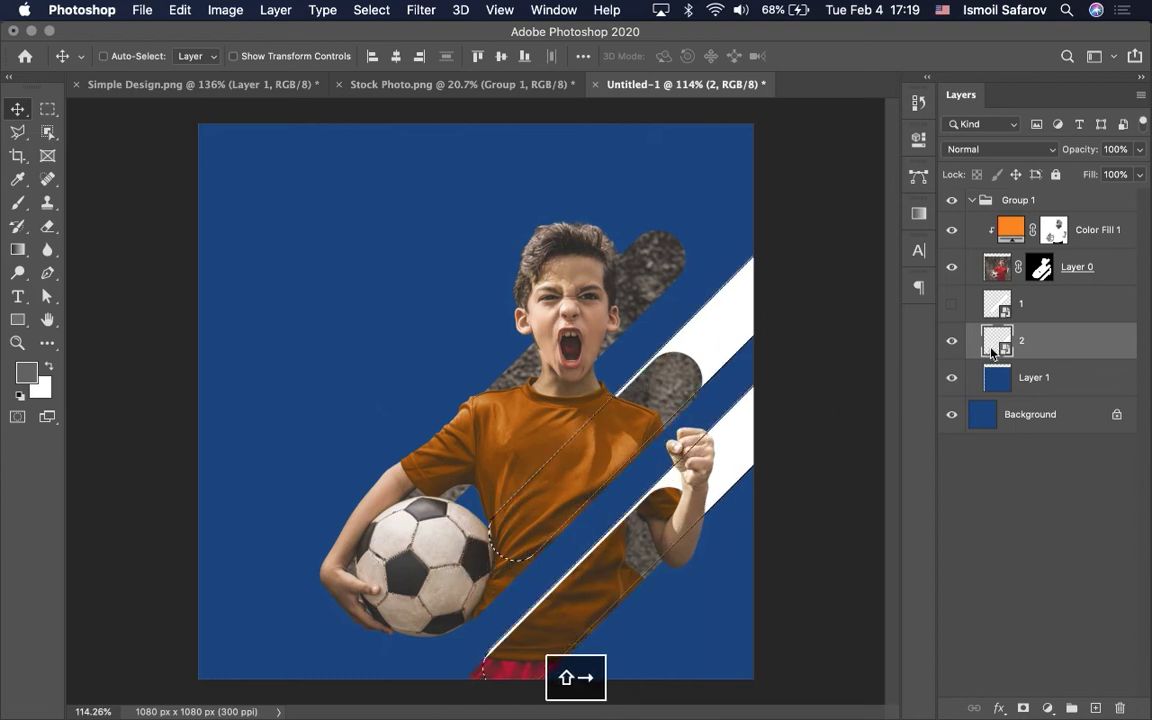
key(shift+Up)
key(shift+Right)
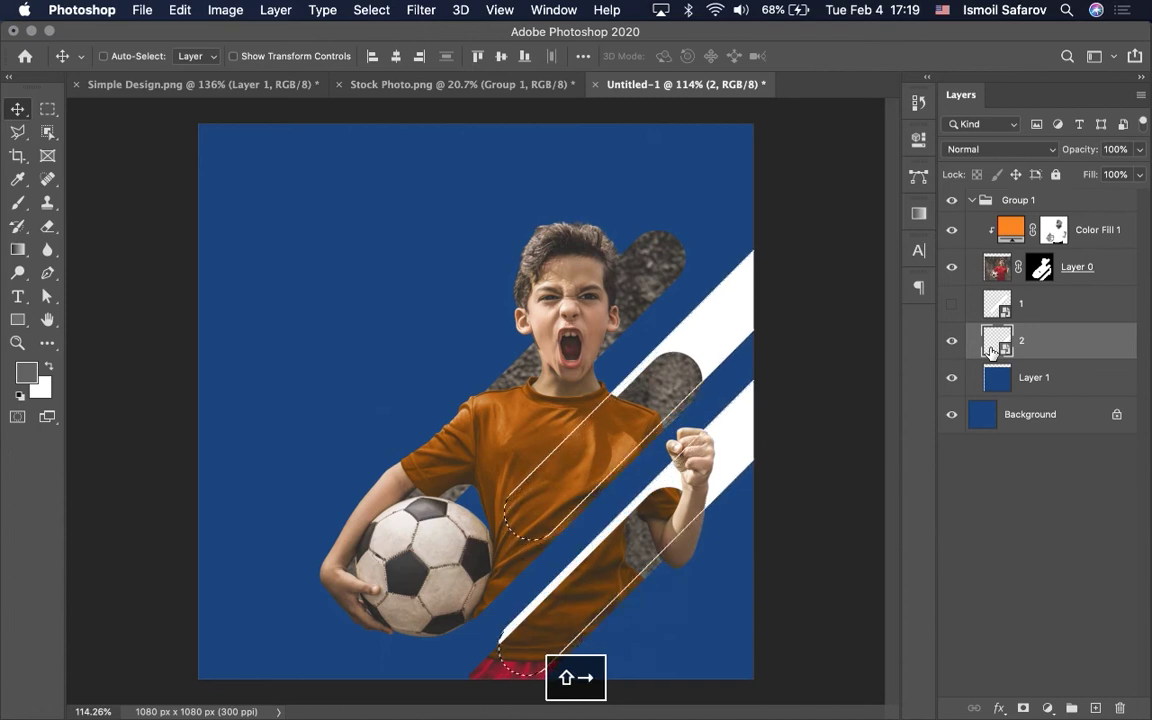
key(shift+Right)
key(shift+Up)
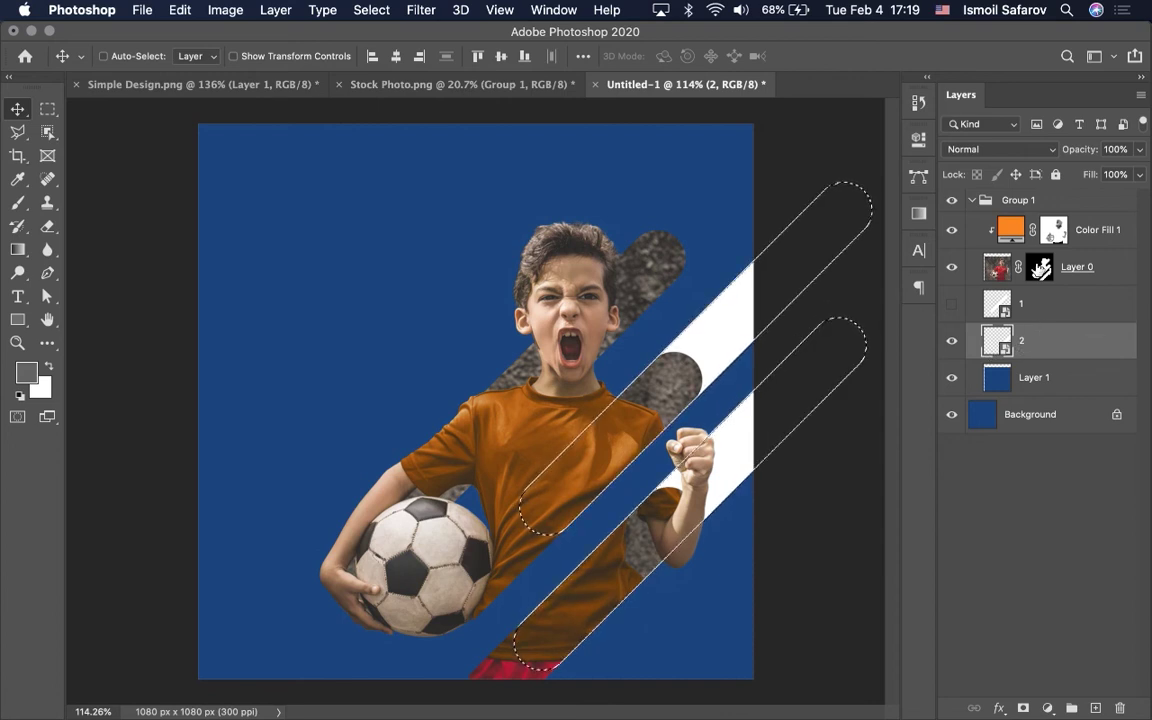
On Layer 0's mask, invert the selection and paint out the red shorts with a 70 px black brush.
click(1042, 268)
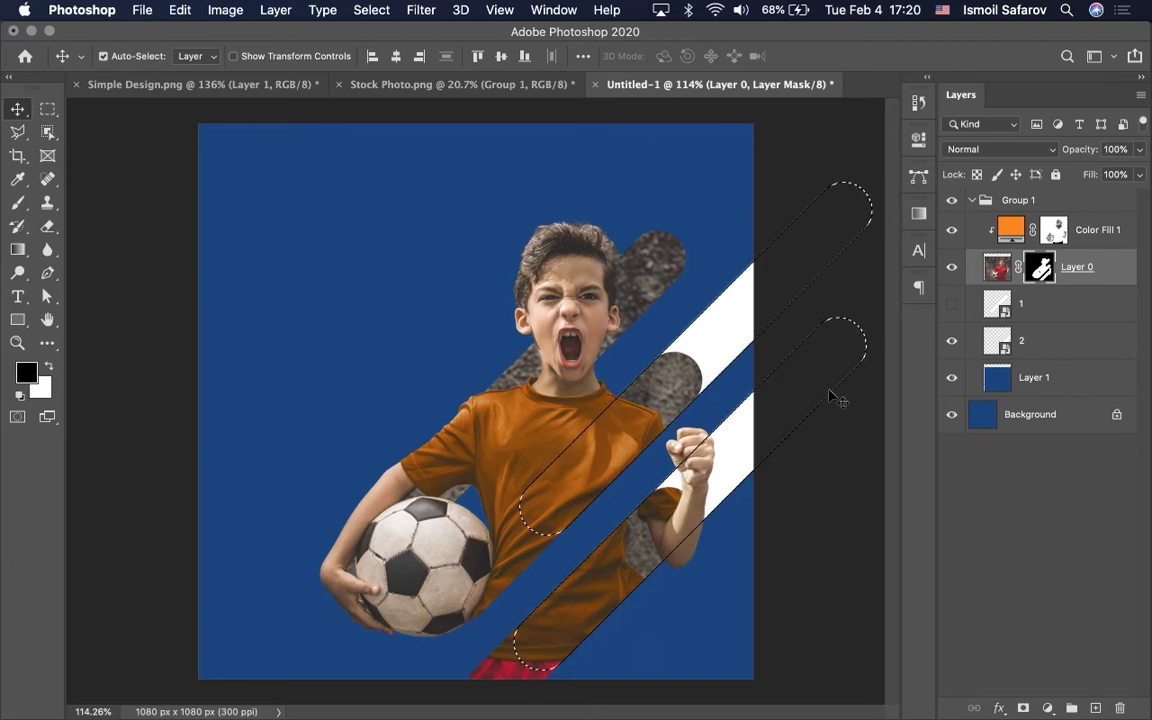
key(super+shift+i)
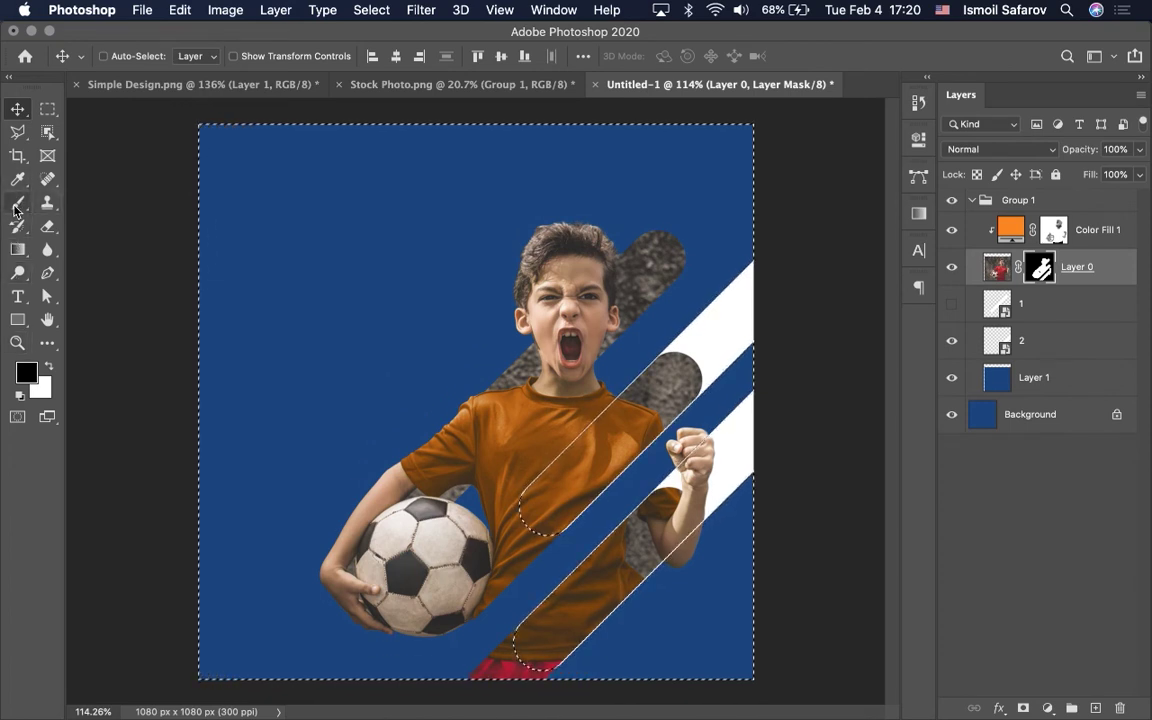
key(b)
click(502, 668)
key(bracketright)
key(bracketright)
key(bracketright)
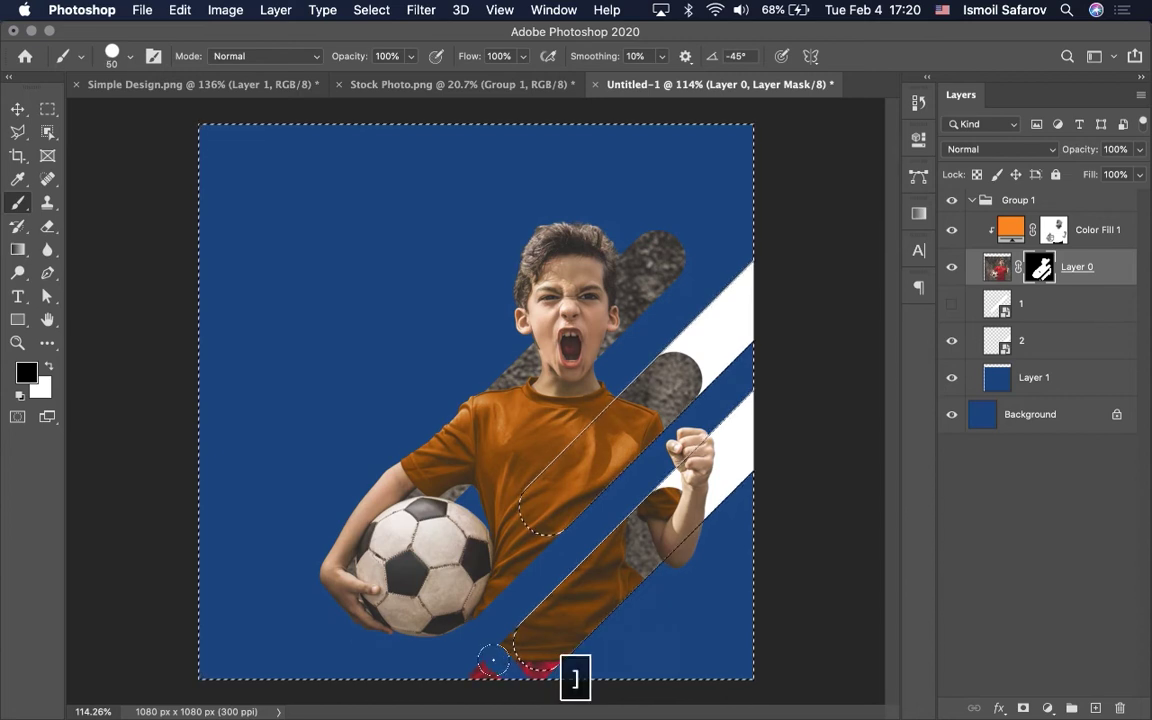
drag(492, 660, 581, 677)
drag(468, 688, 539, 686)
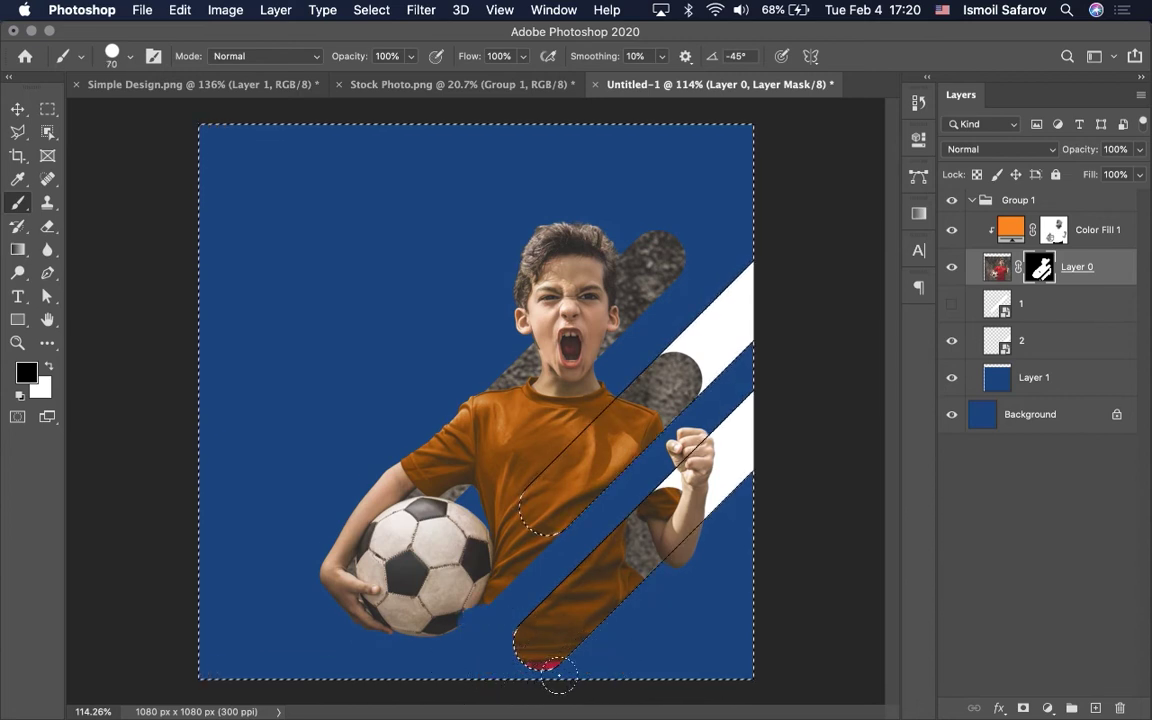
key(super+d)
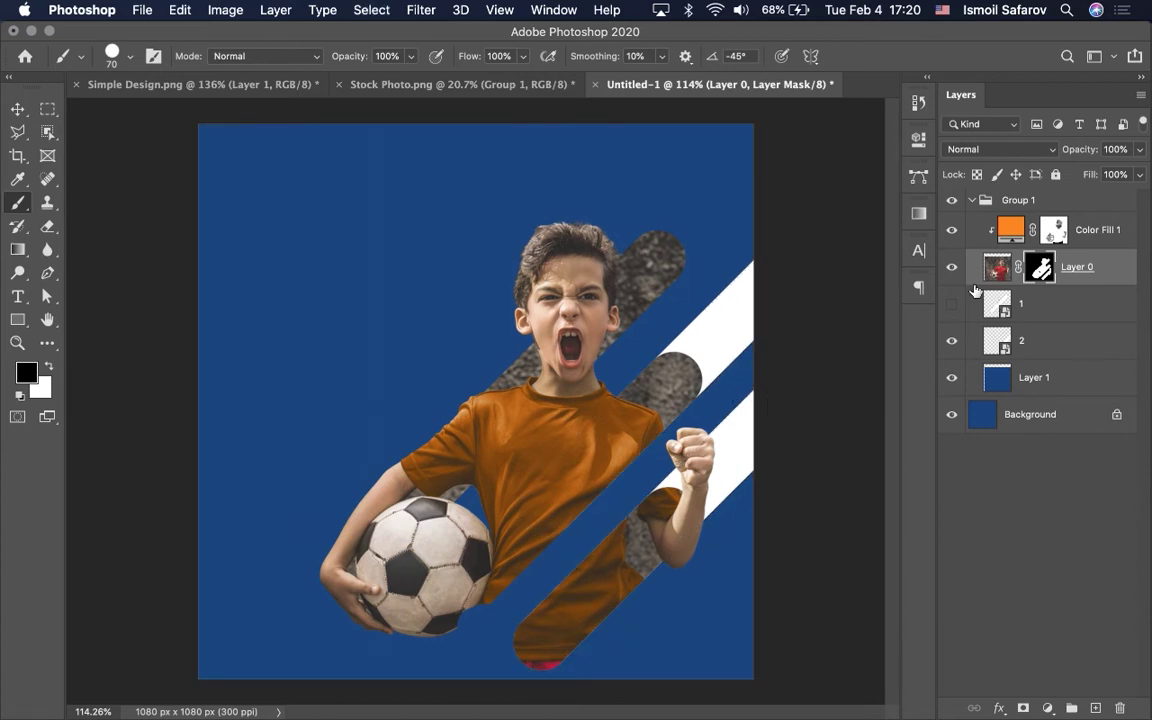
Hide layer 2's white stripes and check the palette colours in Chrome.
click(953, 347)
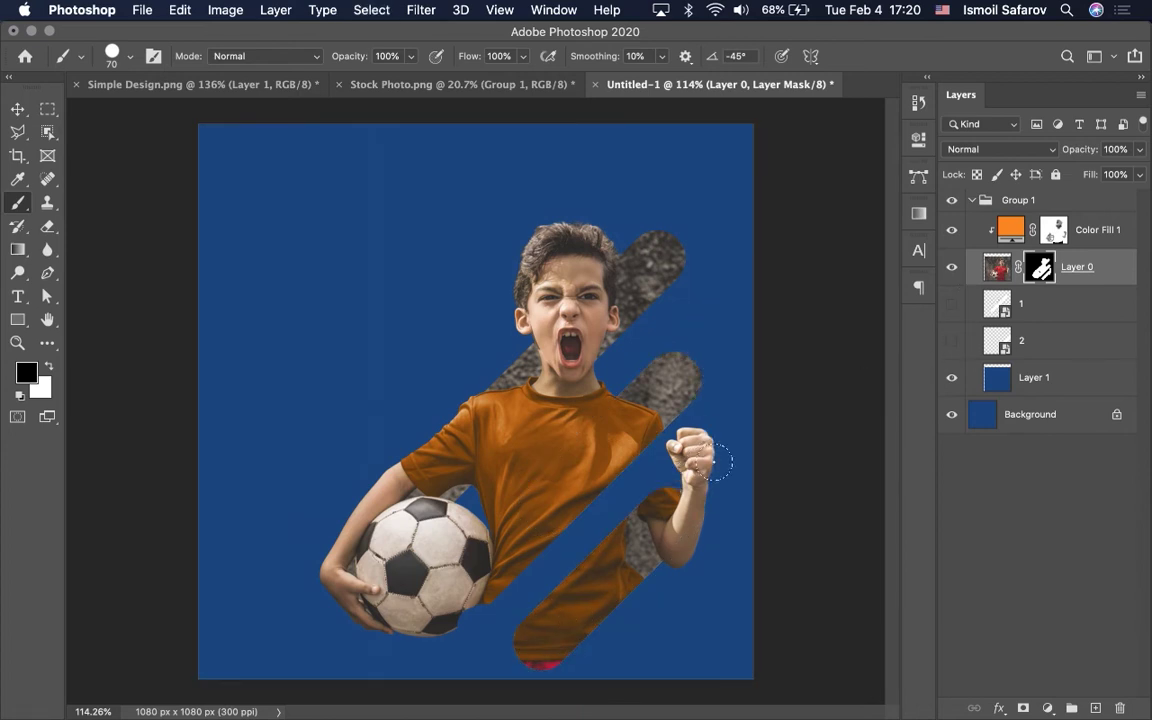
scroll(717, 462, down, 1)
scroll(715, 462, down, 3)
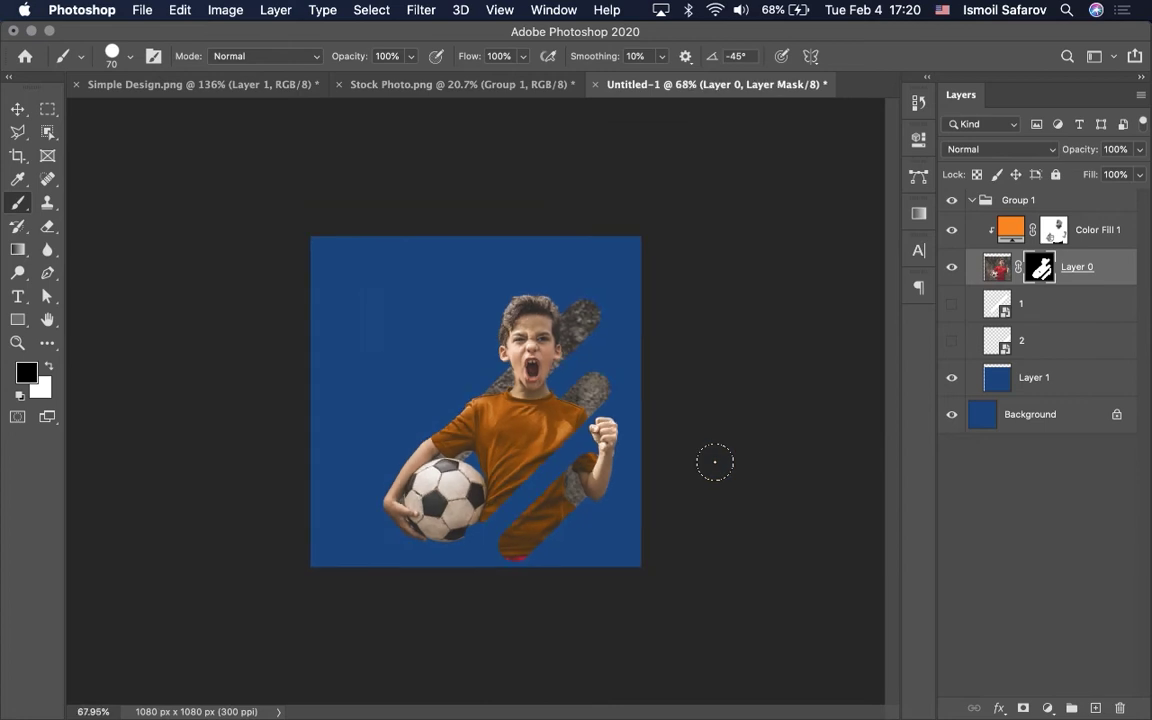
scroll(715, 462, up, 3)
scroll(715, 462, up, 1)
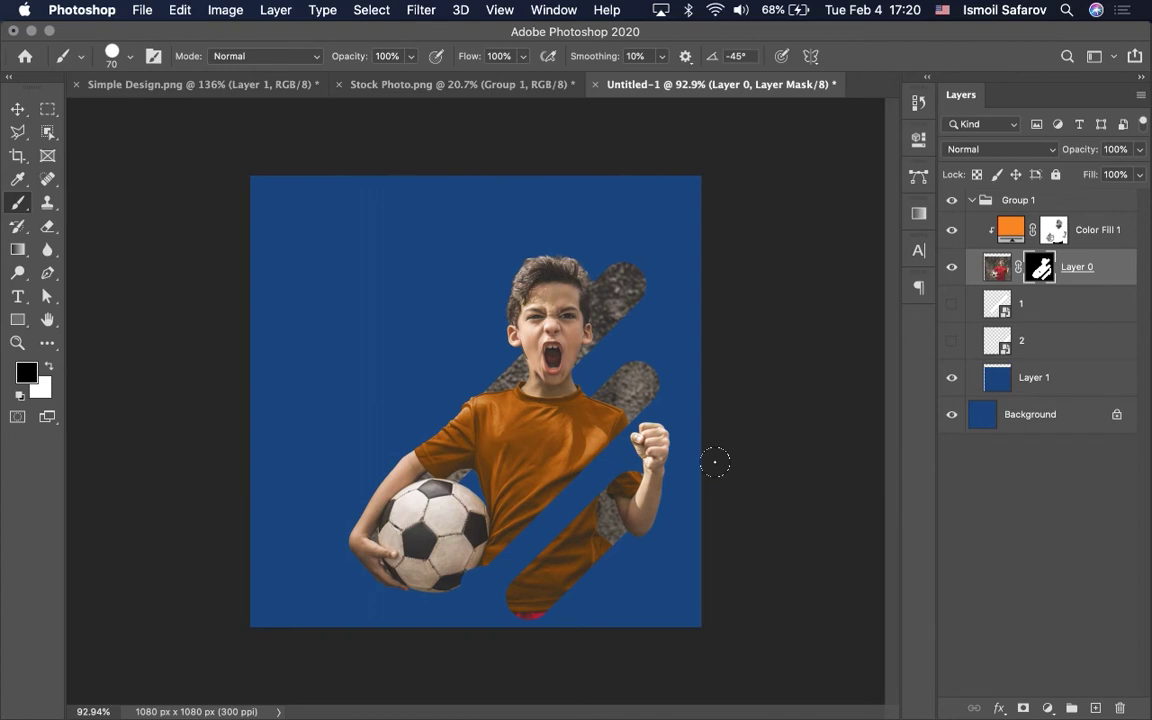
mouse_move(412, 686)
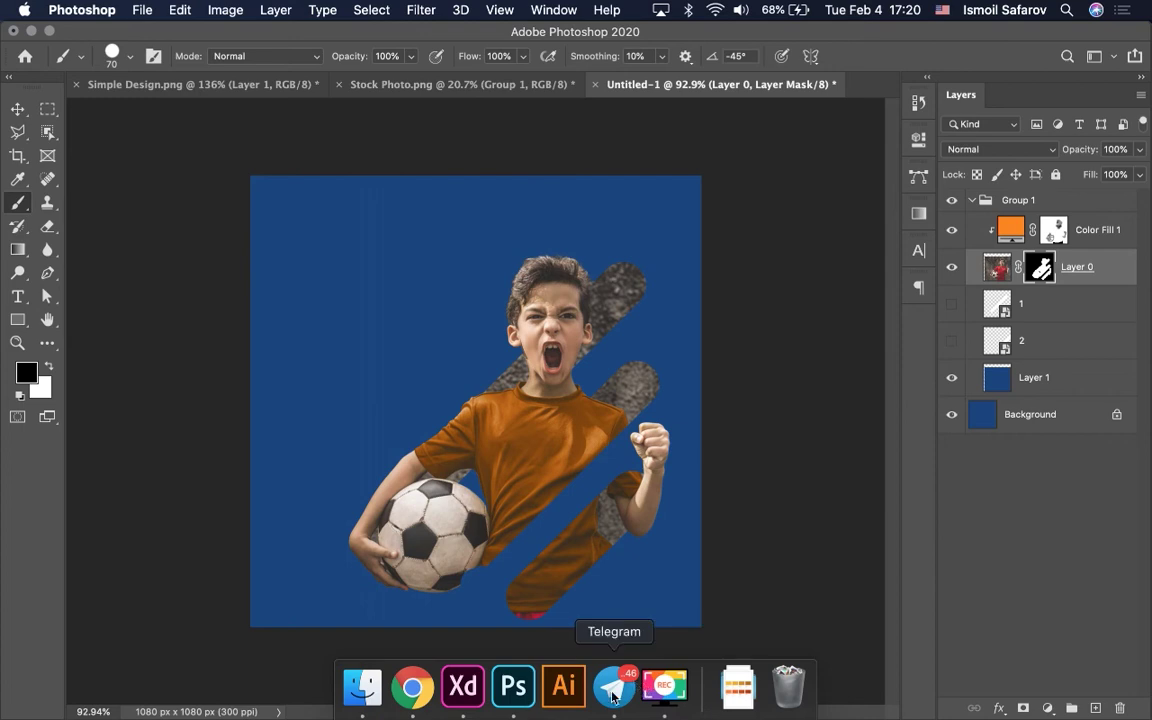
click(413, 686)
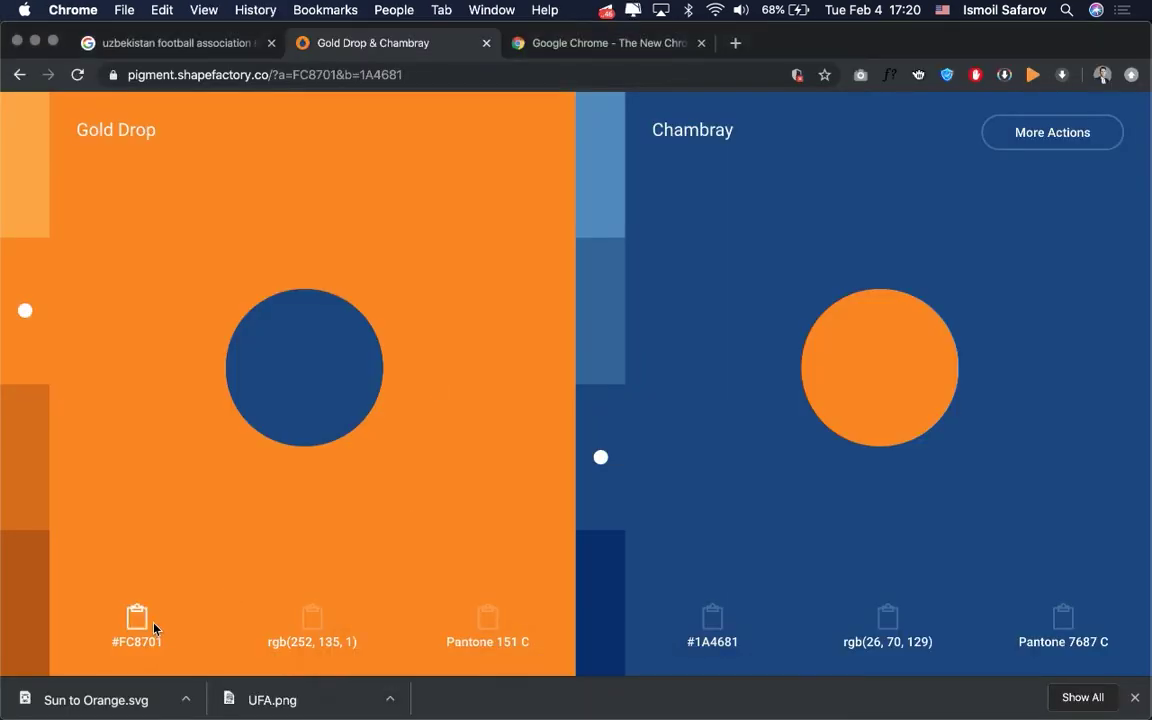
key(super+Tab)
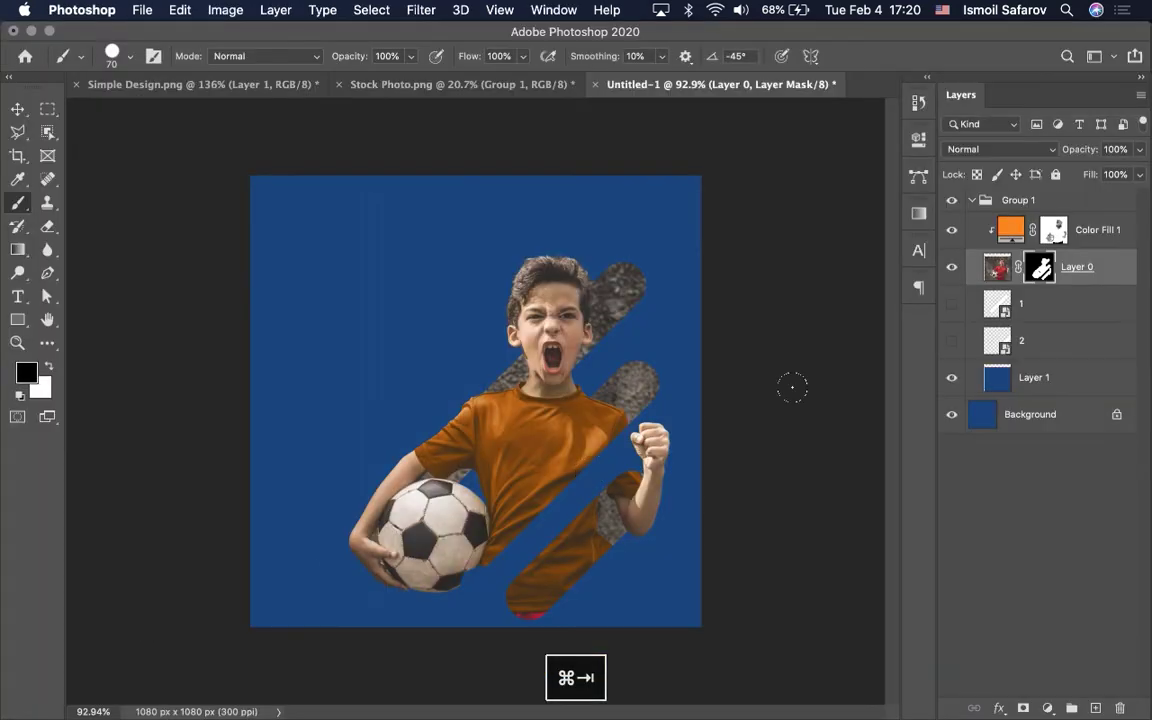
Delete Layer 1 and select the Background layer.
click(992, 388)
key(BackSpace)
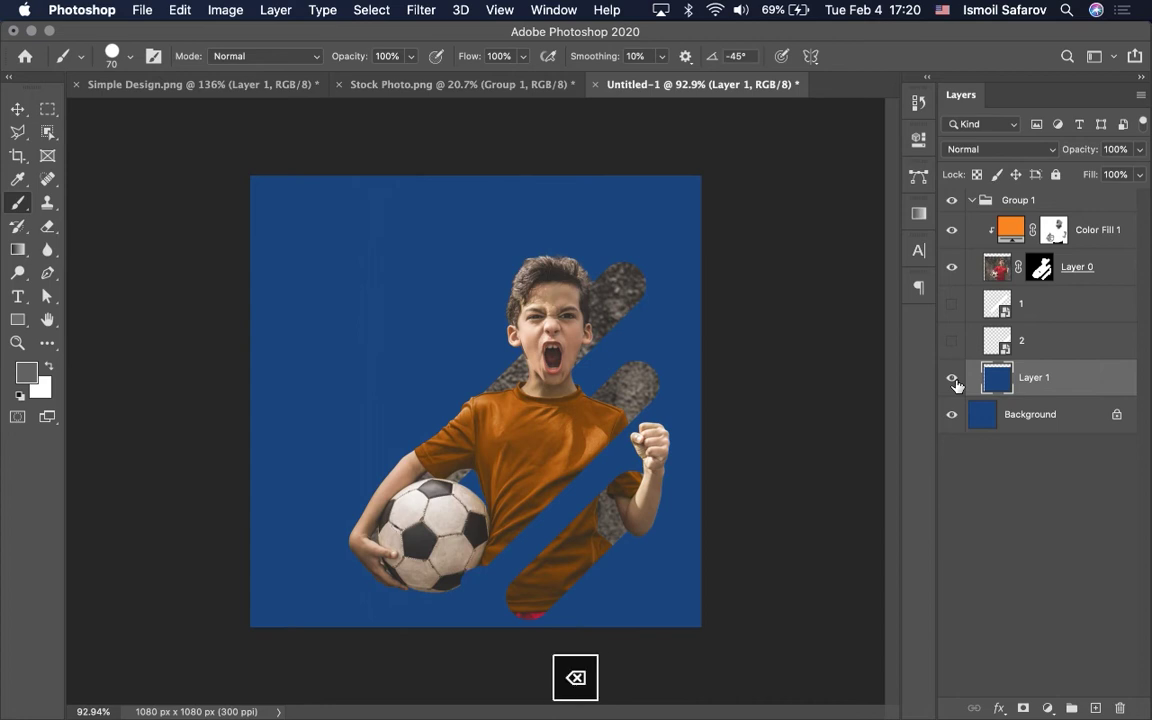
click(985, 387)
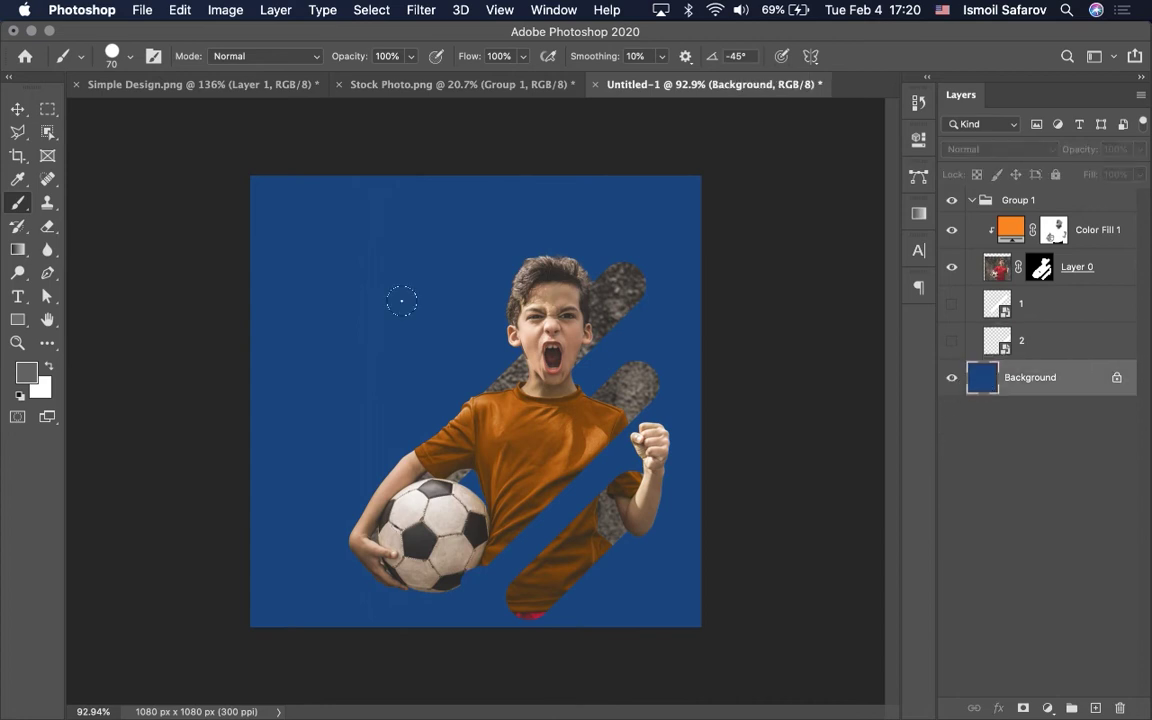
Fill the Background with orange #FC8701 via Edit > Fill.
click(180, 10)
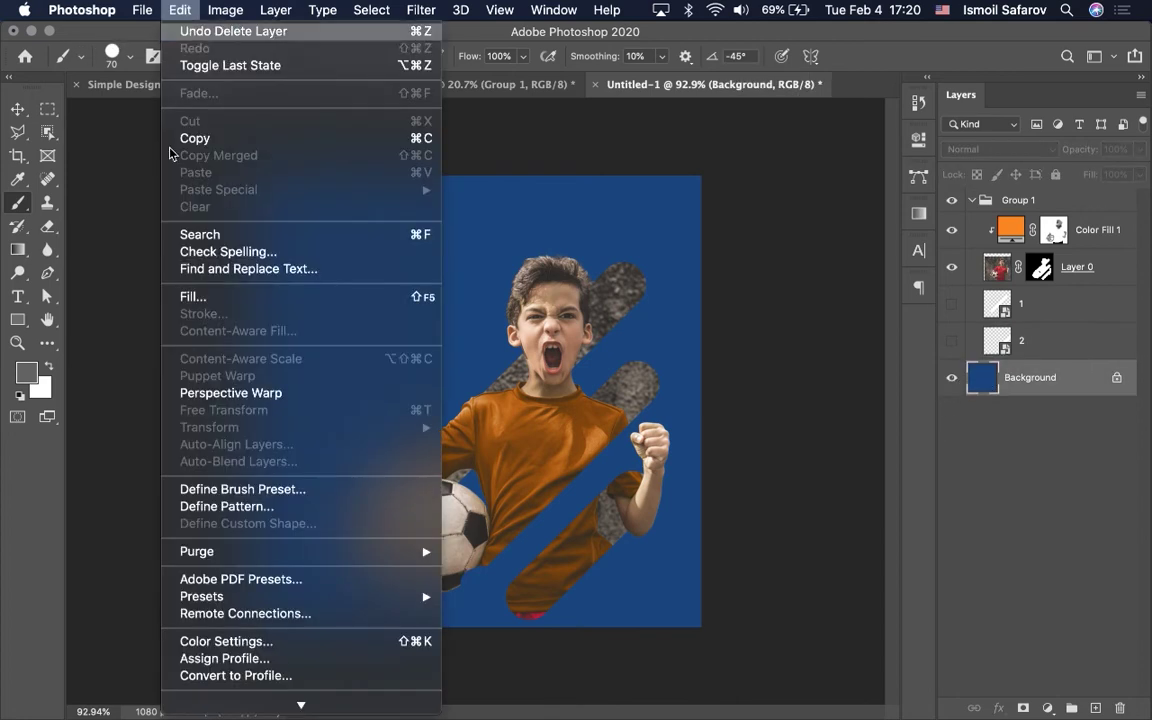
click(190, 296)
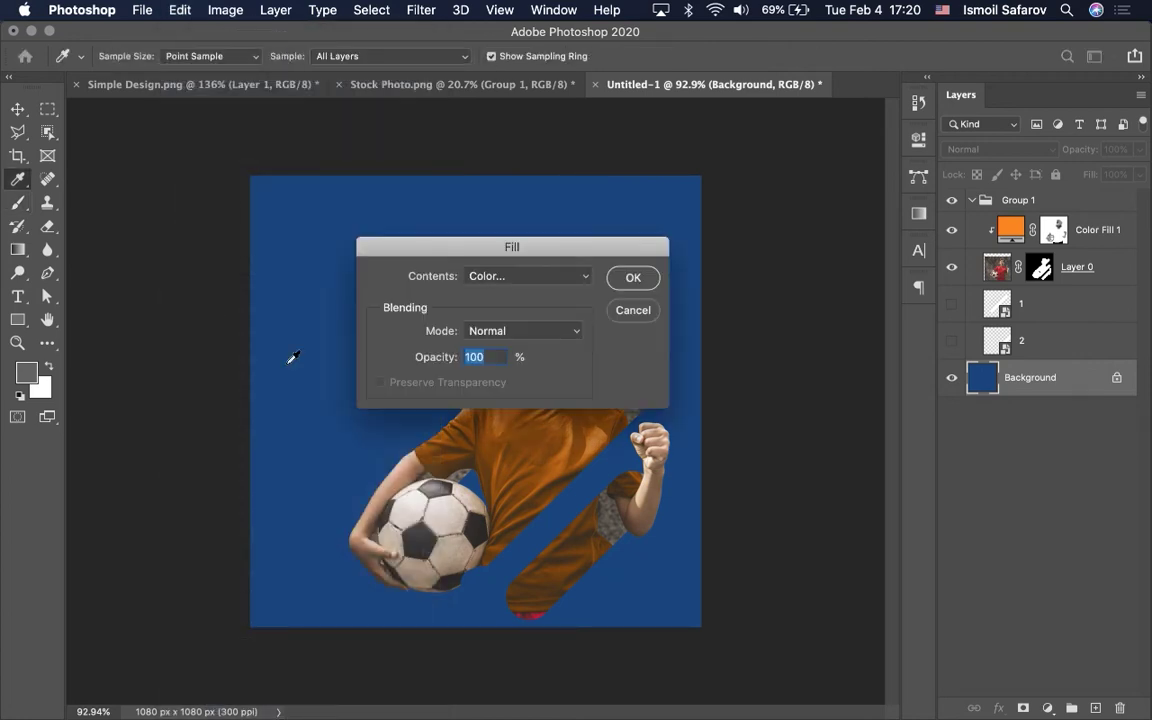
click(563, 281)
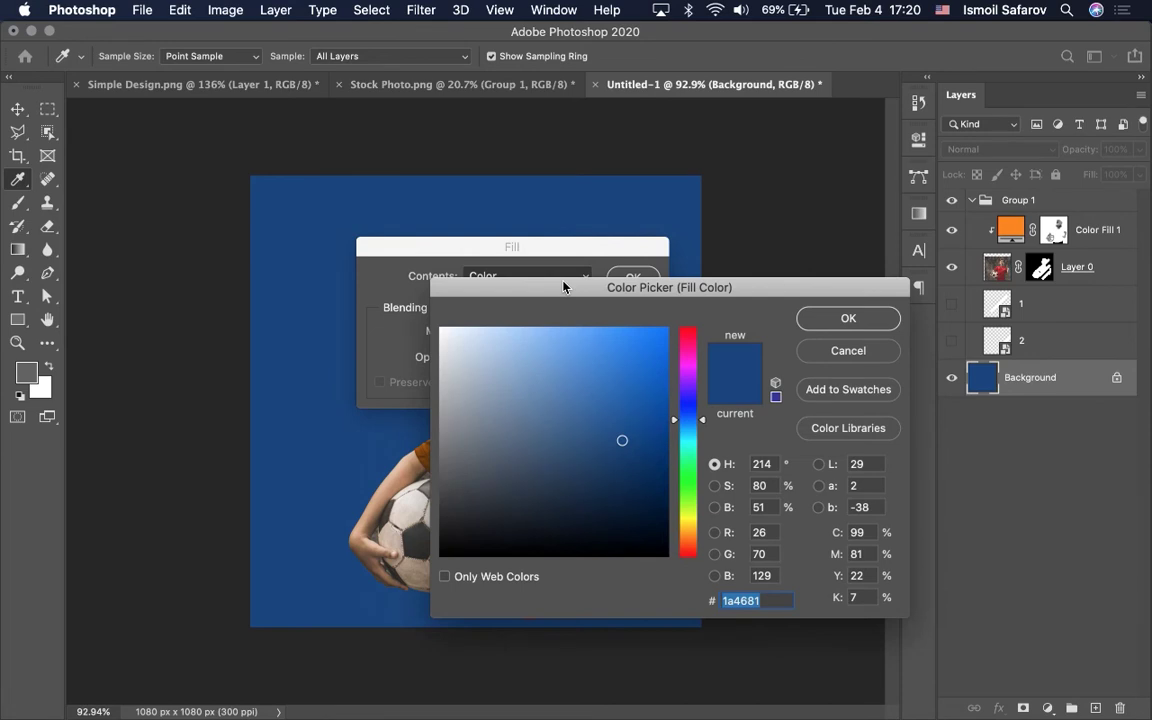
key(super+v)
click(822, 316)
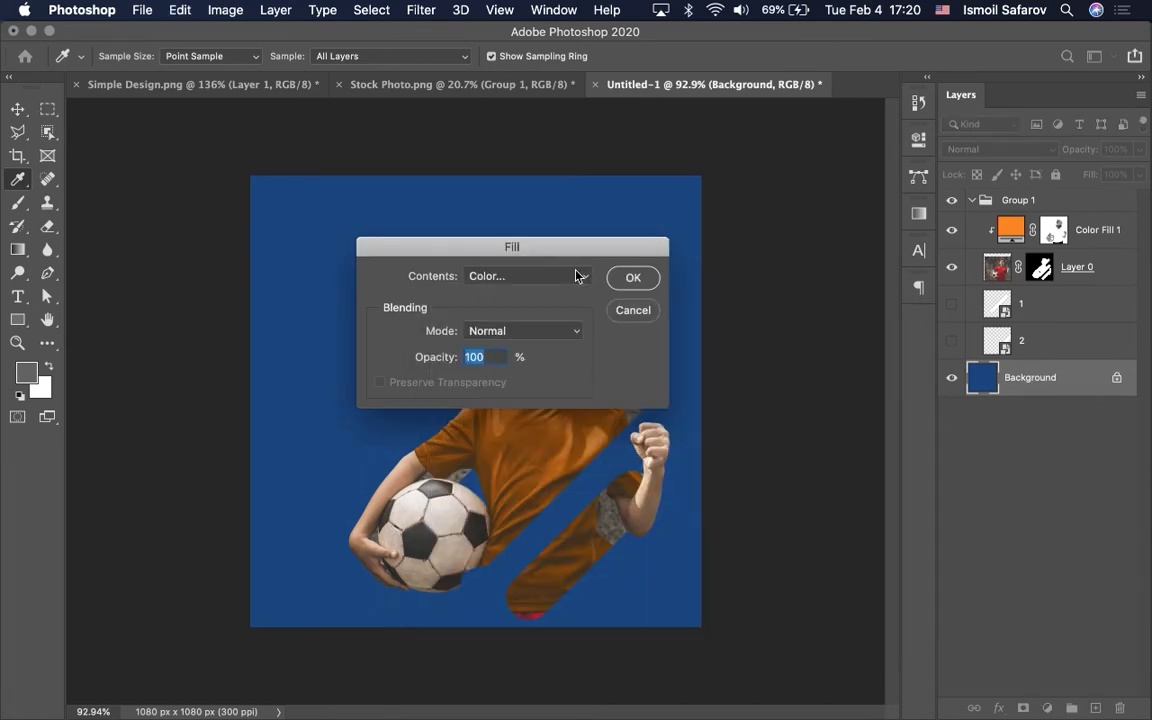
click(645, 283)
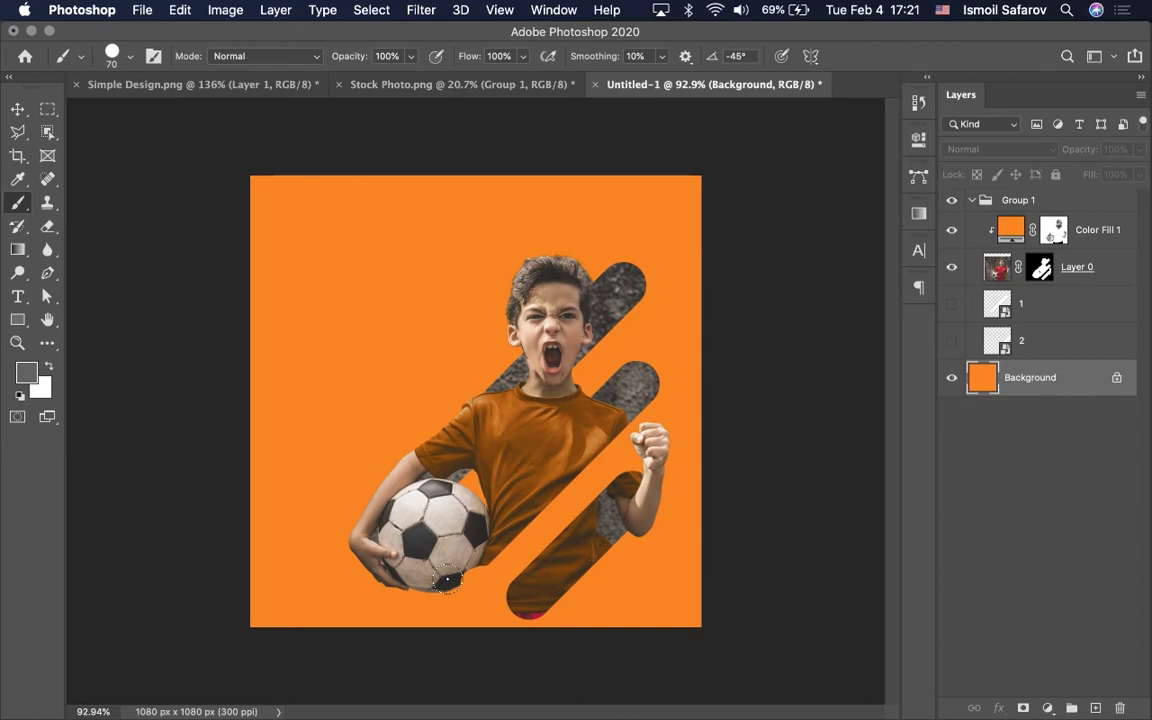
key(F2)
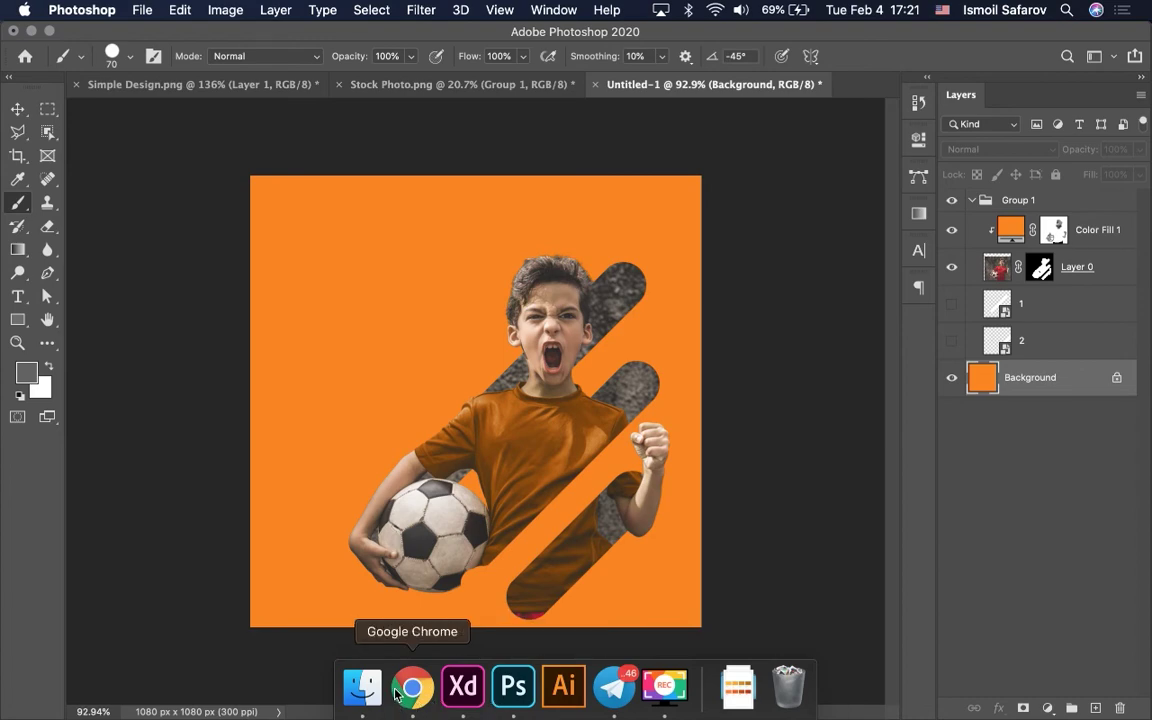
Load the Pigment palette site's home page in Chrome.
click(412, 686)
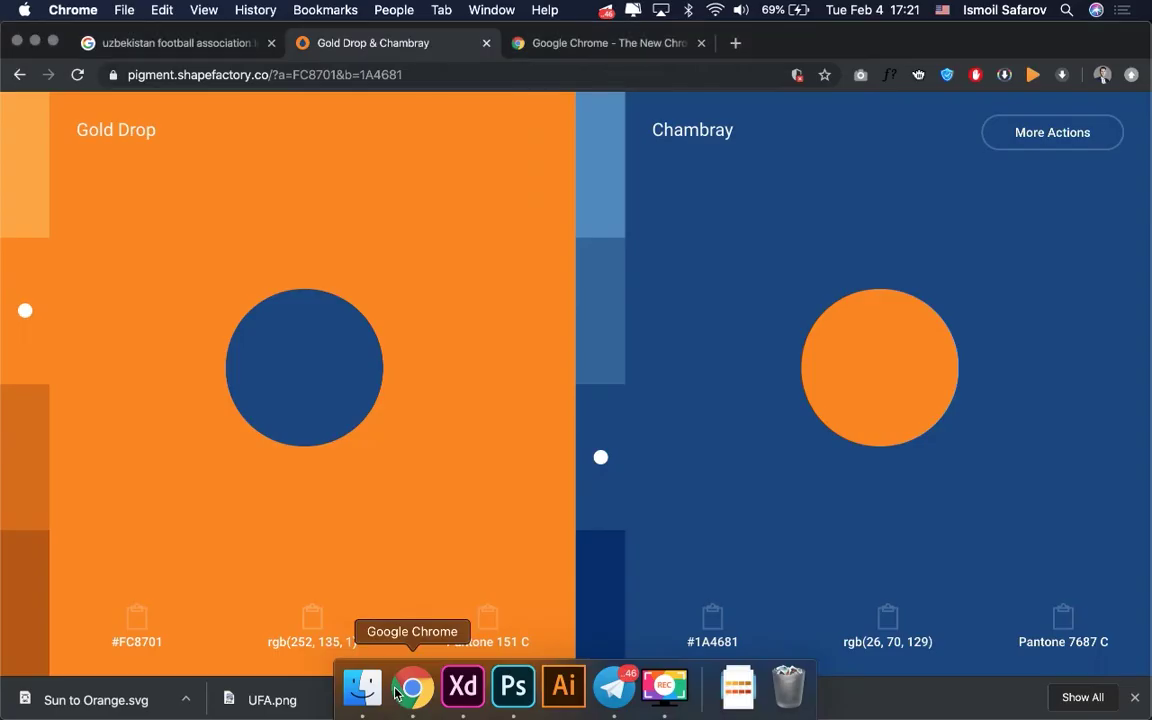
click(275, 75)
drag(320, 75, 455, 78)
key(BackSpace)
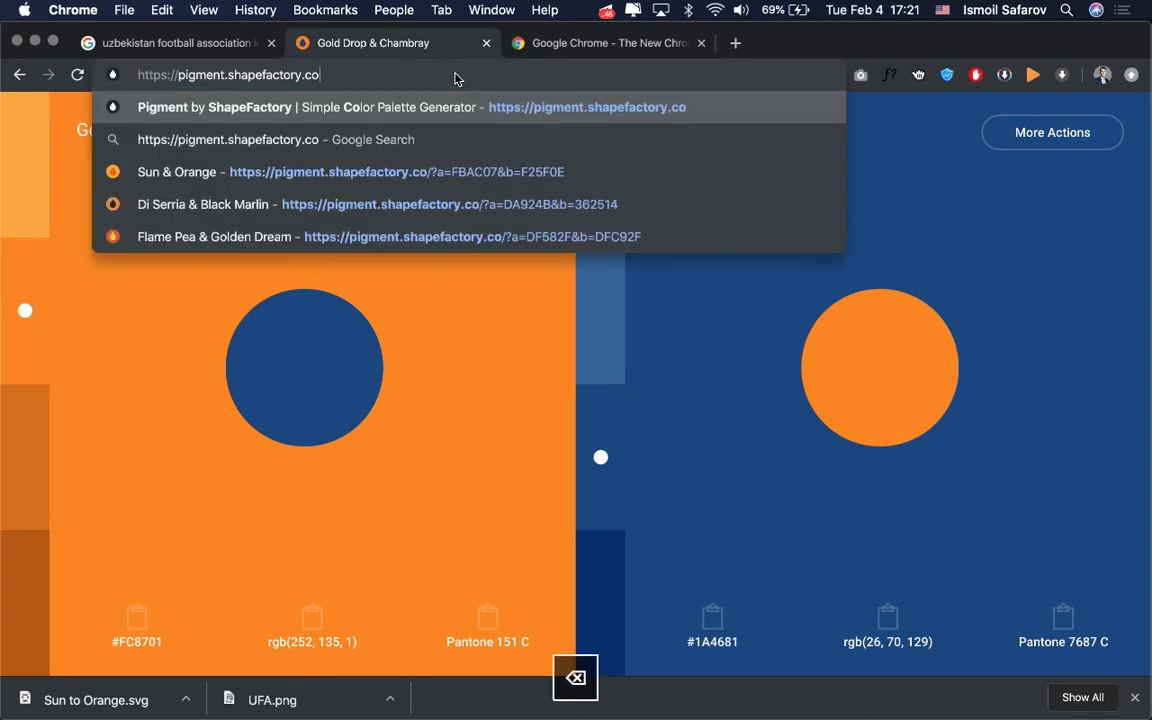
key(Return)
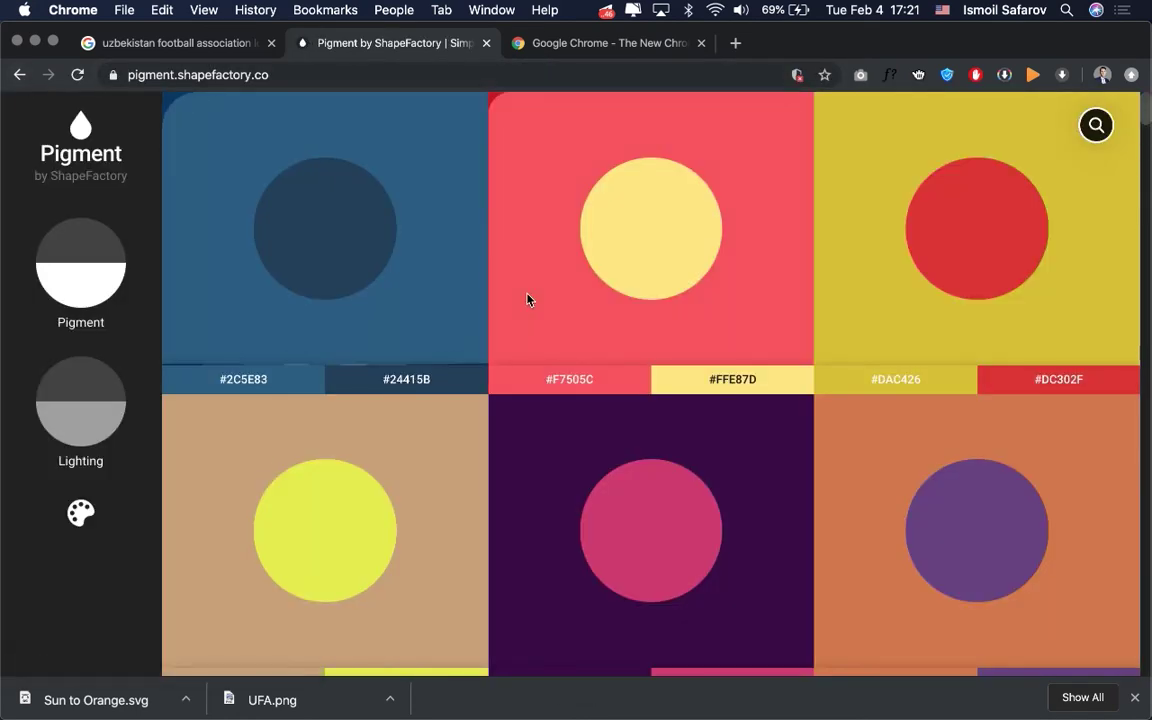
Filter the palettes by orange, then blue, then red tones.
scroll(528, 300, down, 2)
scroll(528, 300, down, 1)
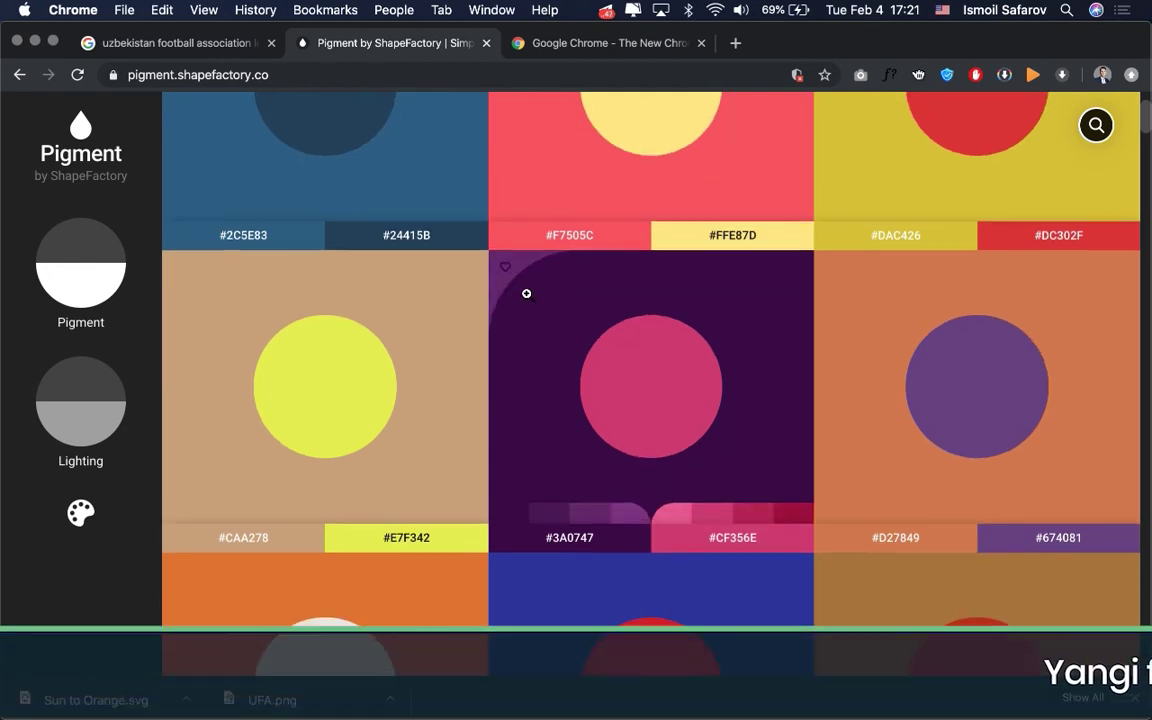
scroll(528, 300, down, 5)
scroll(528, 300, down, 3)
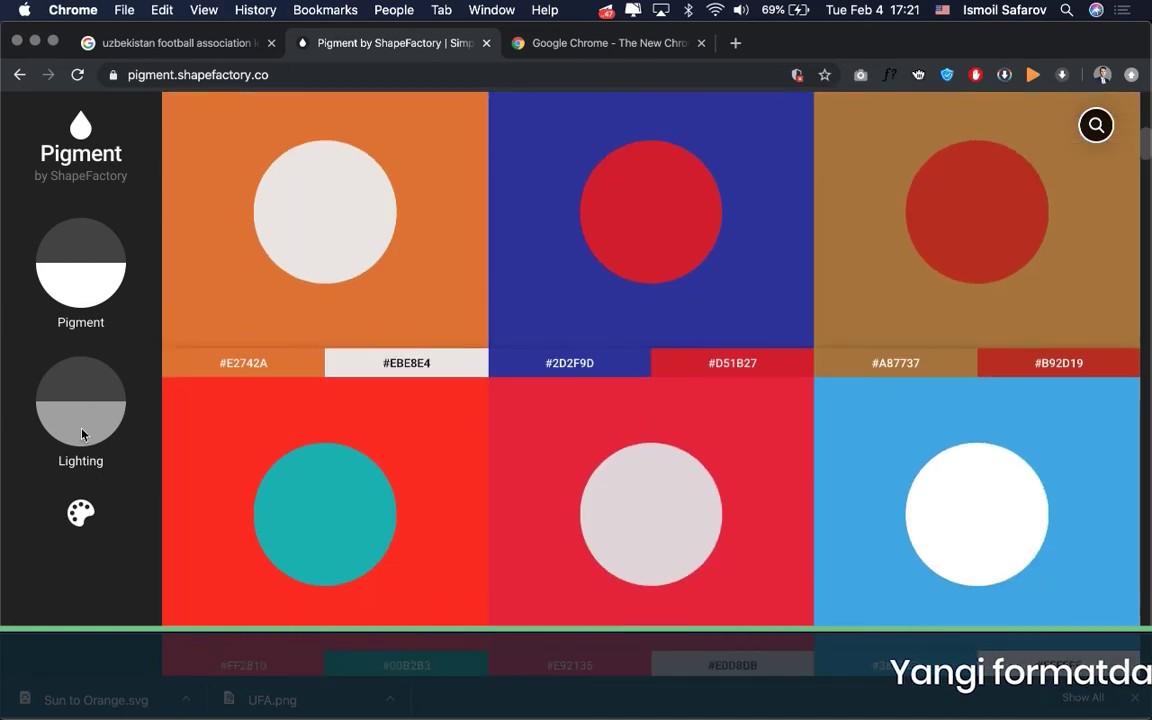
click(81, 513)
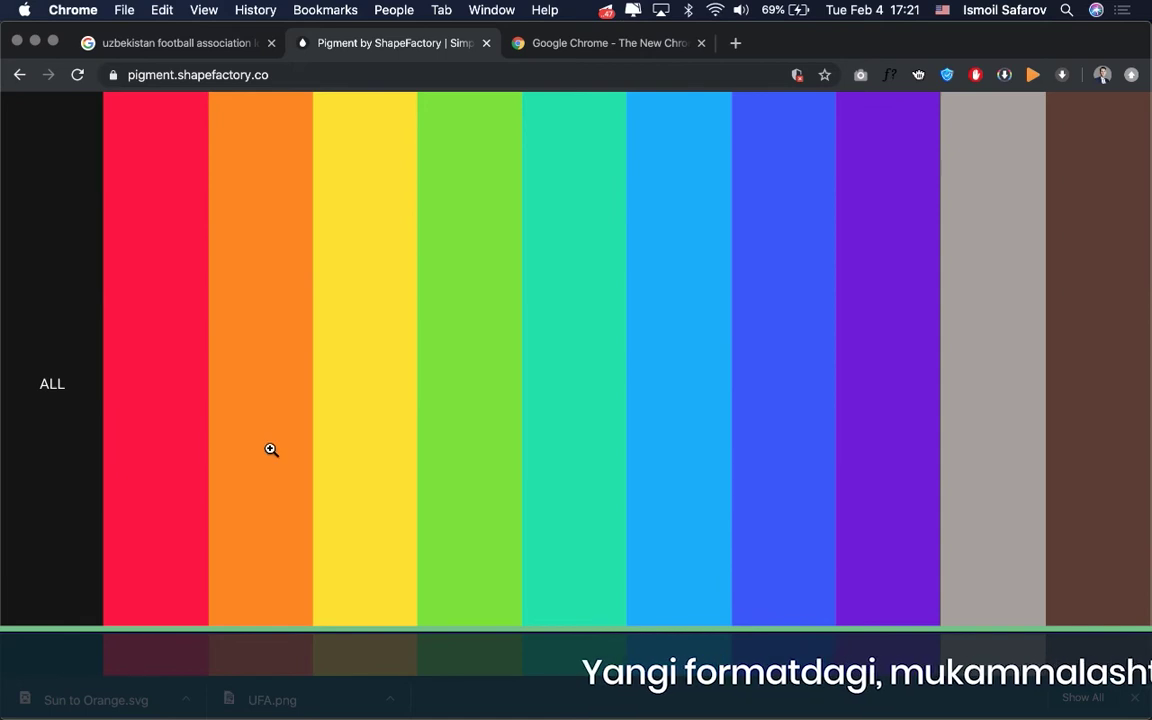
click(270, 452)
click(71, 530)
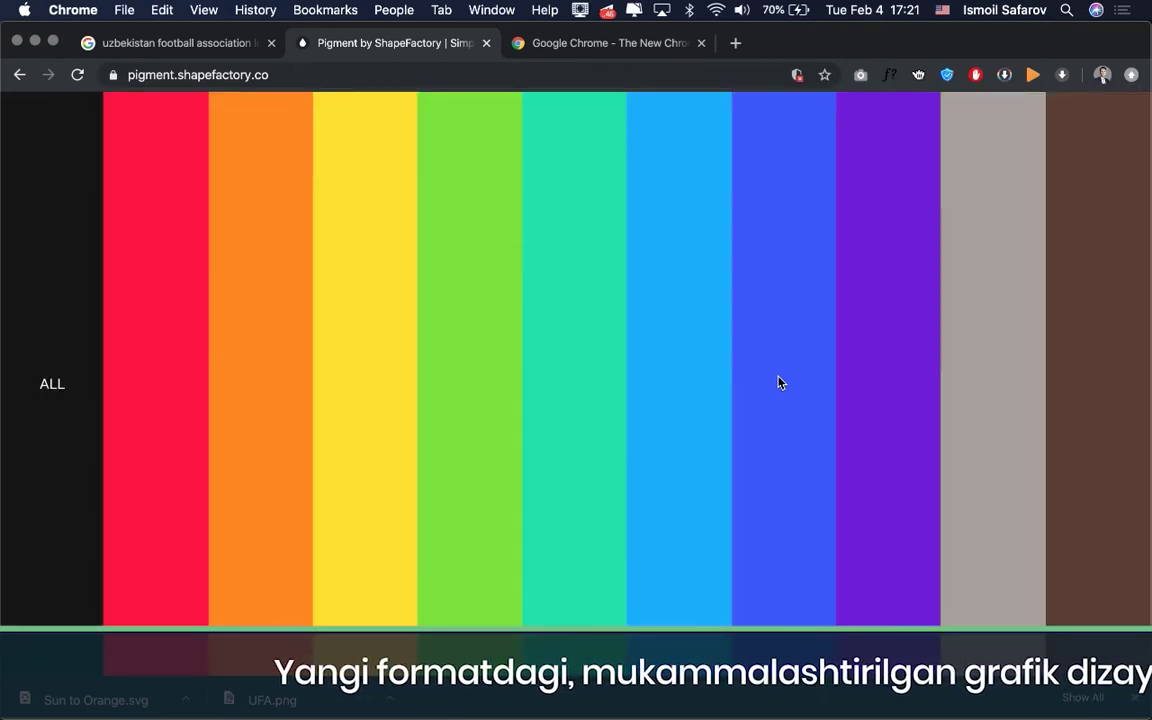
click(780, 383)
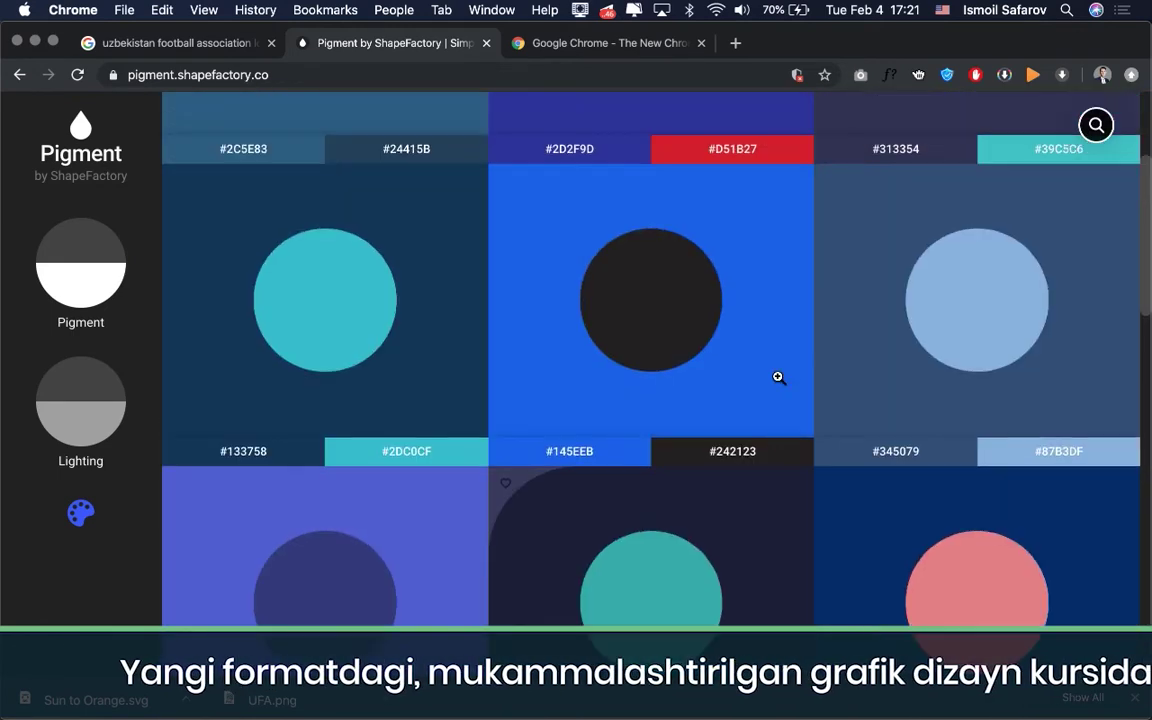
scroll(778, 377, up, 5)
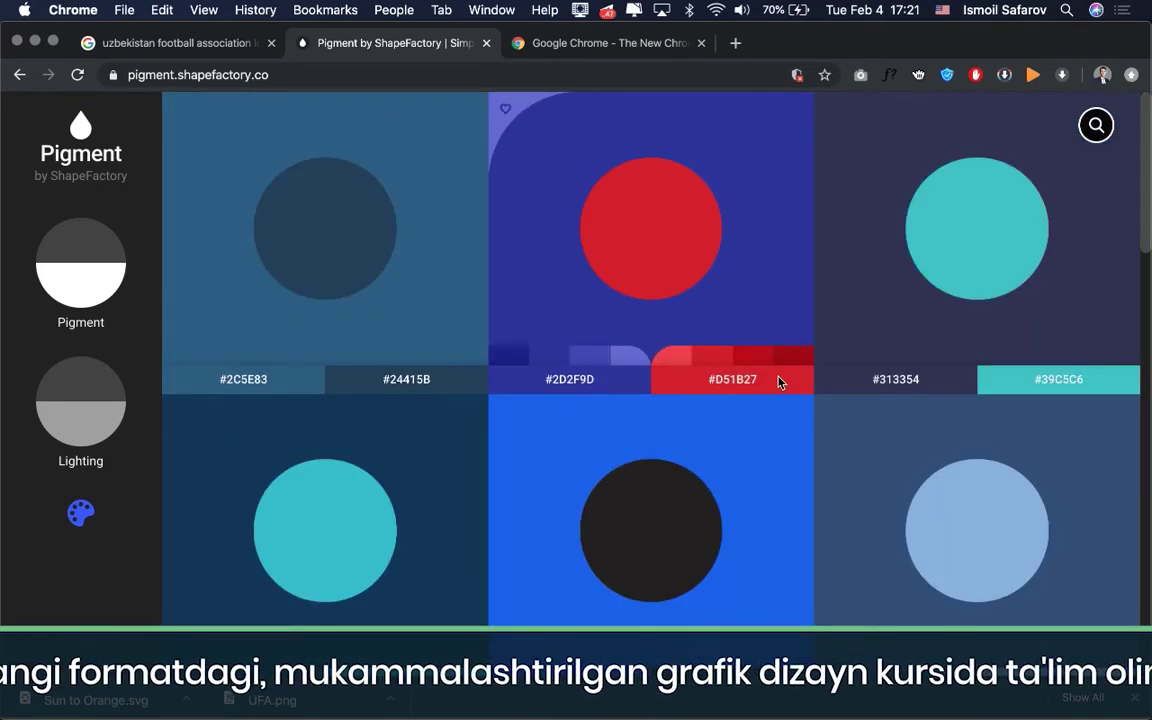
scroll(470, 440, down, 3)
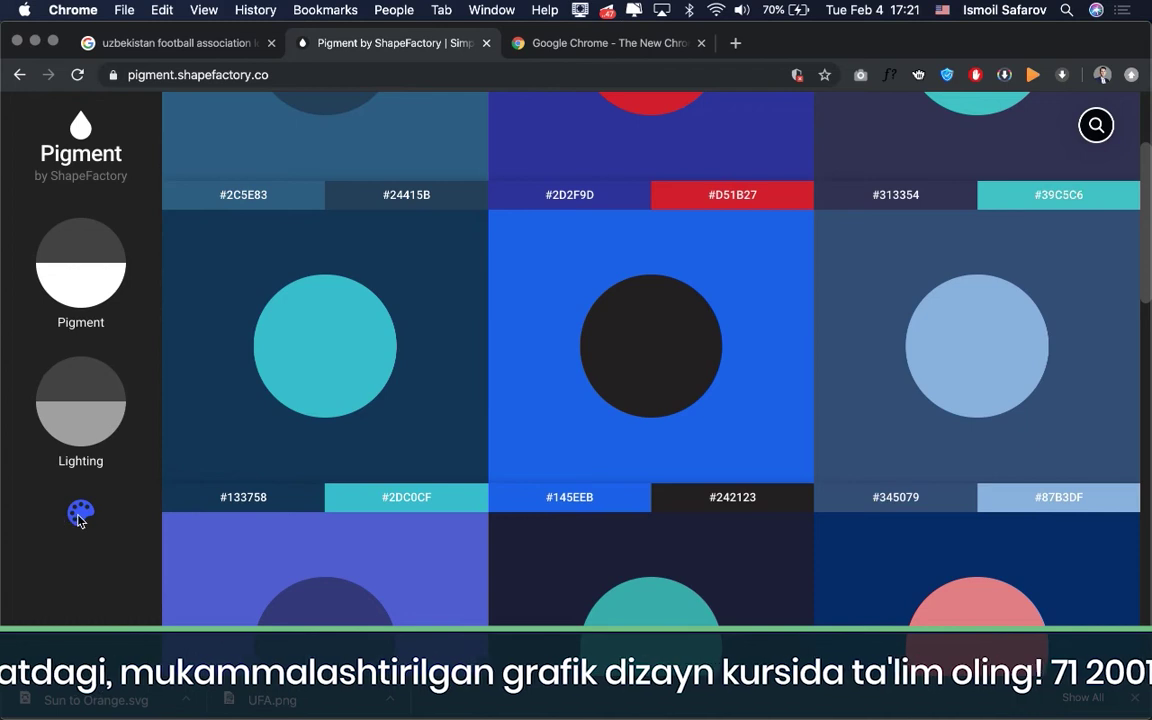
click(80, 515)
click(188, 434)
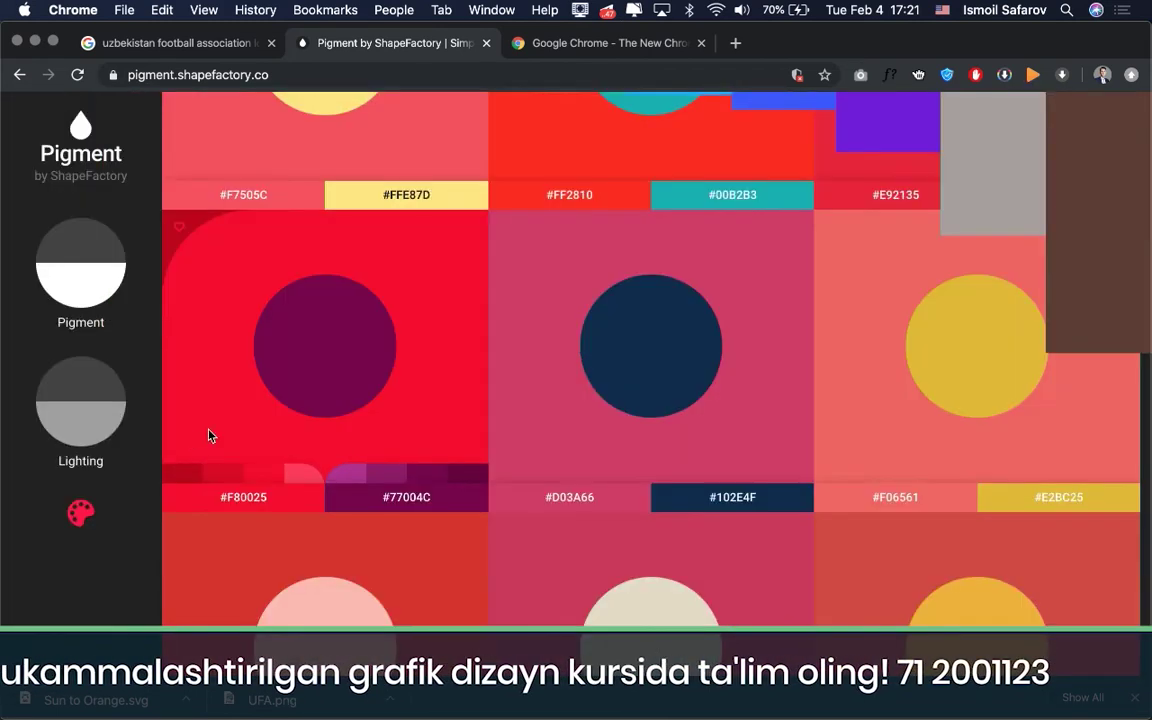
Filter to green palettes and open Kaitoke Green & Mantis (#084A29, #4EB95B).
scroll(371, 442, down, 3)
scroll(371, 442, down, 3)
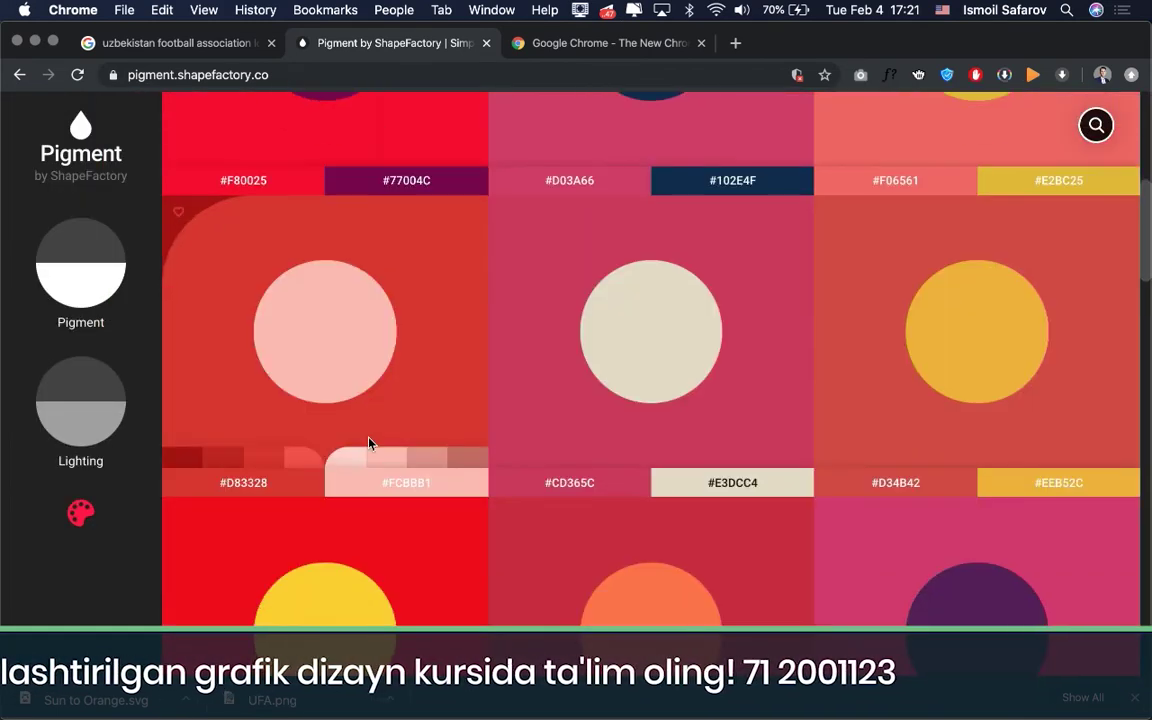
scroll(369, 443, down, 3)
scroll(369, 443, down, 3)
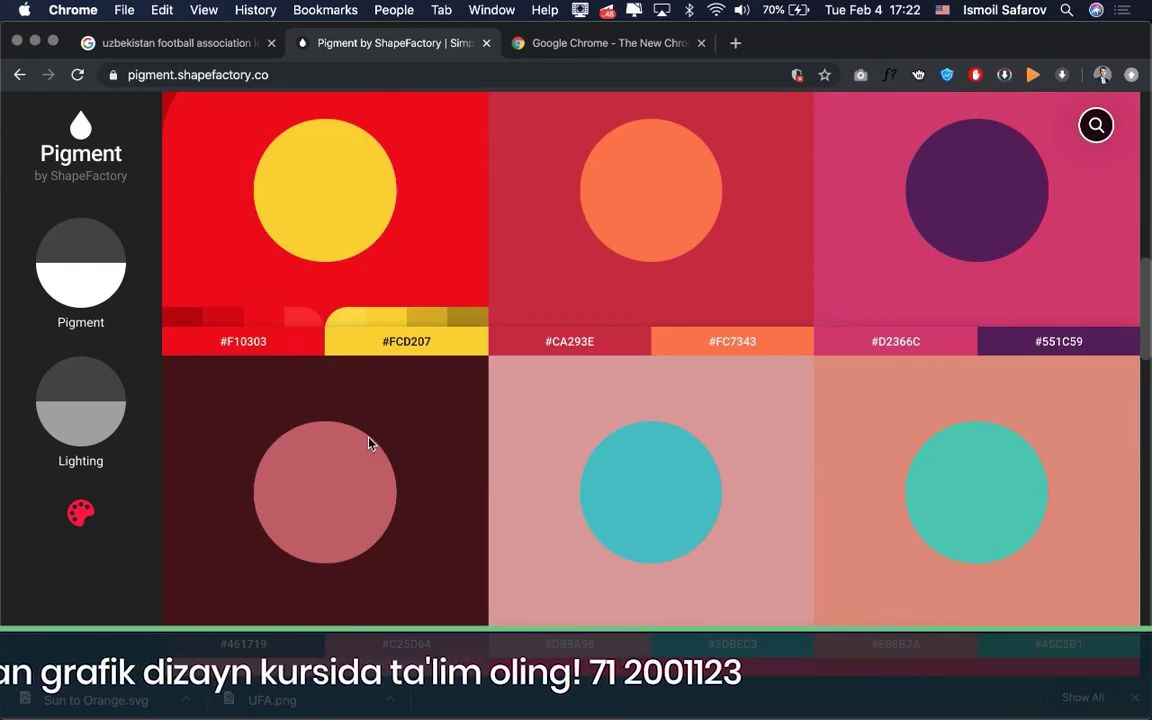
scroll(369, 444, down, 3)
scroll(369, 444, down, 3)
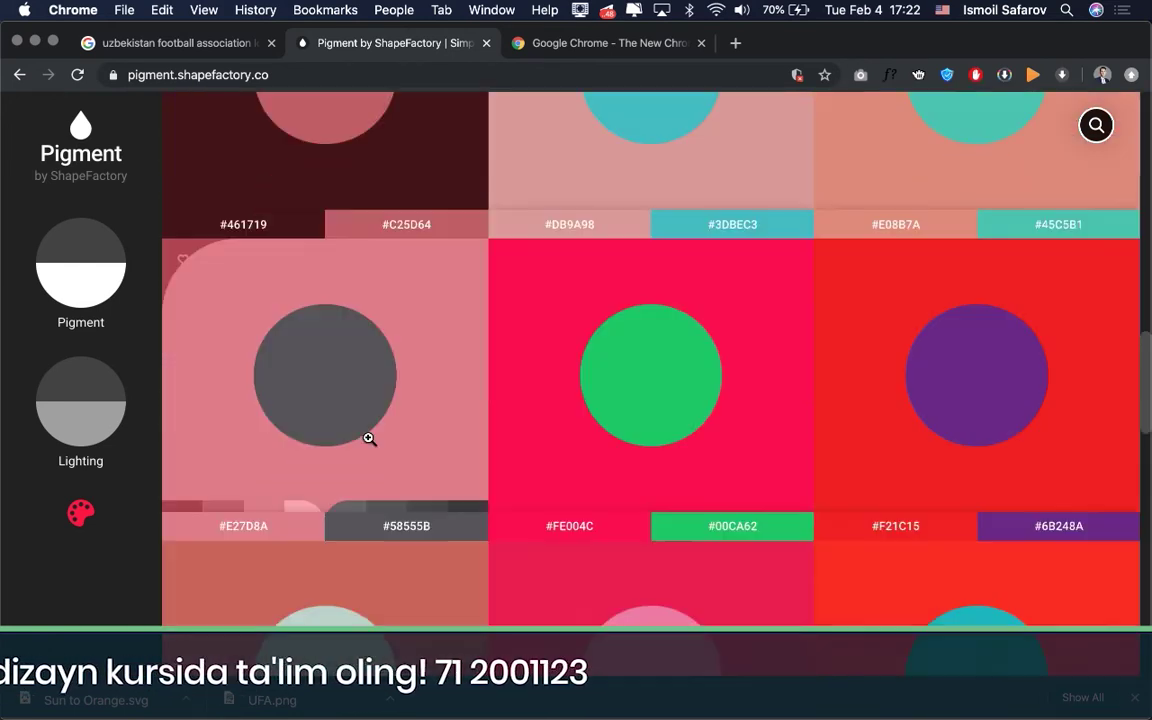
scroll(369, 442, down, 4)
scroll(369, 440, down, 5)
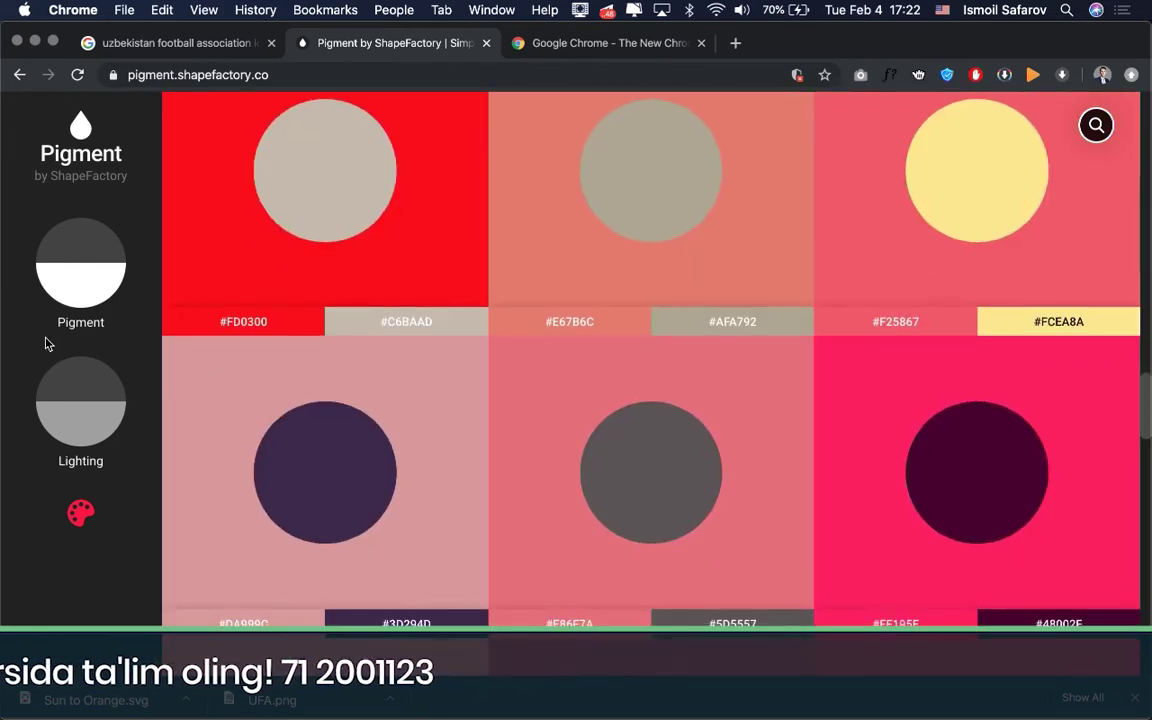
click(81, 513)
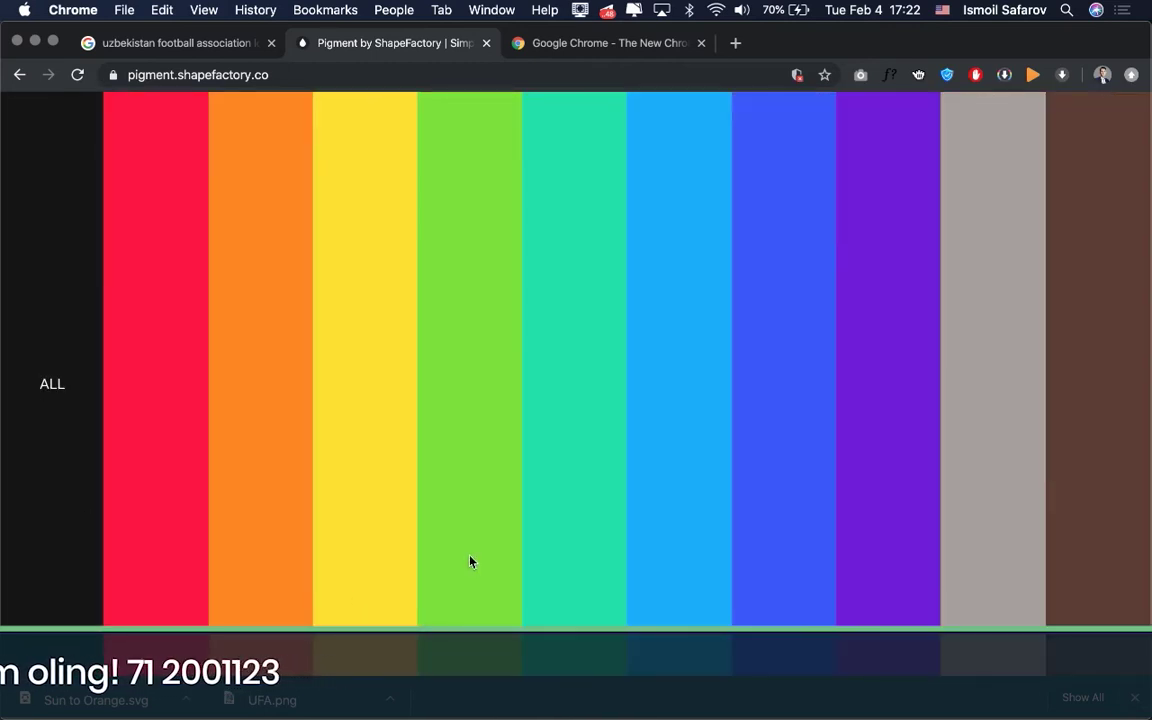
click(470, 557)
scroll(470, 557, up, 1)
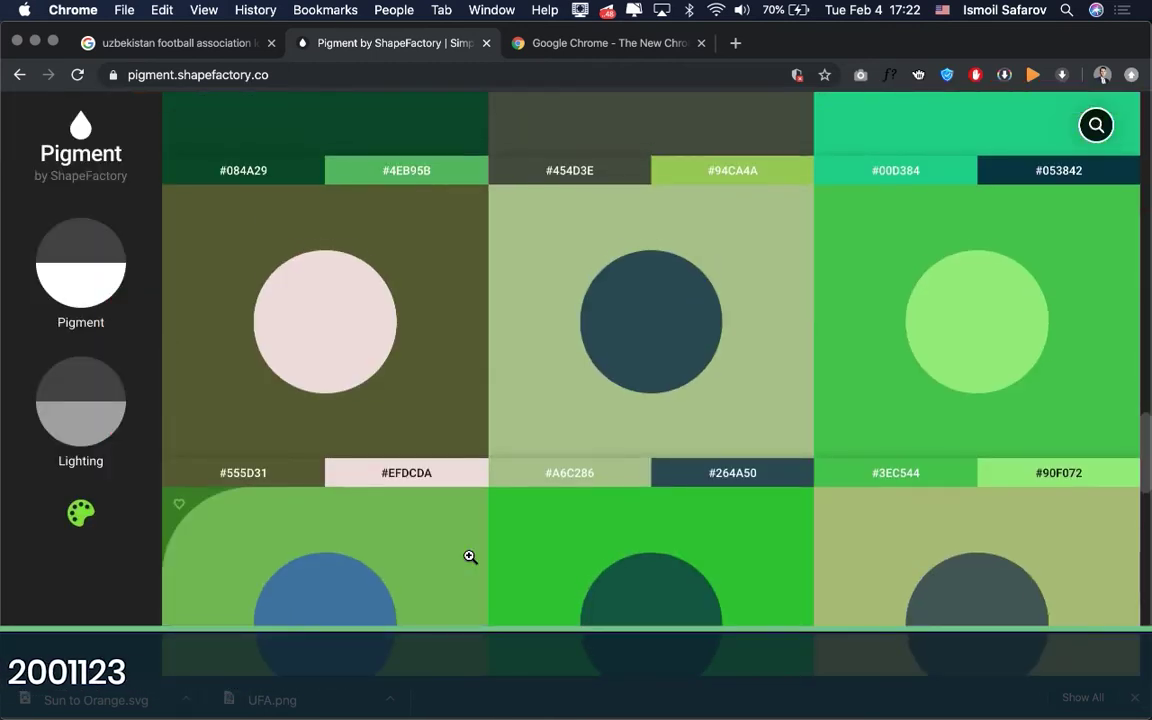
scroll(470, 557, up, 3)
scroll(470, 557, up, 2)
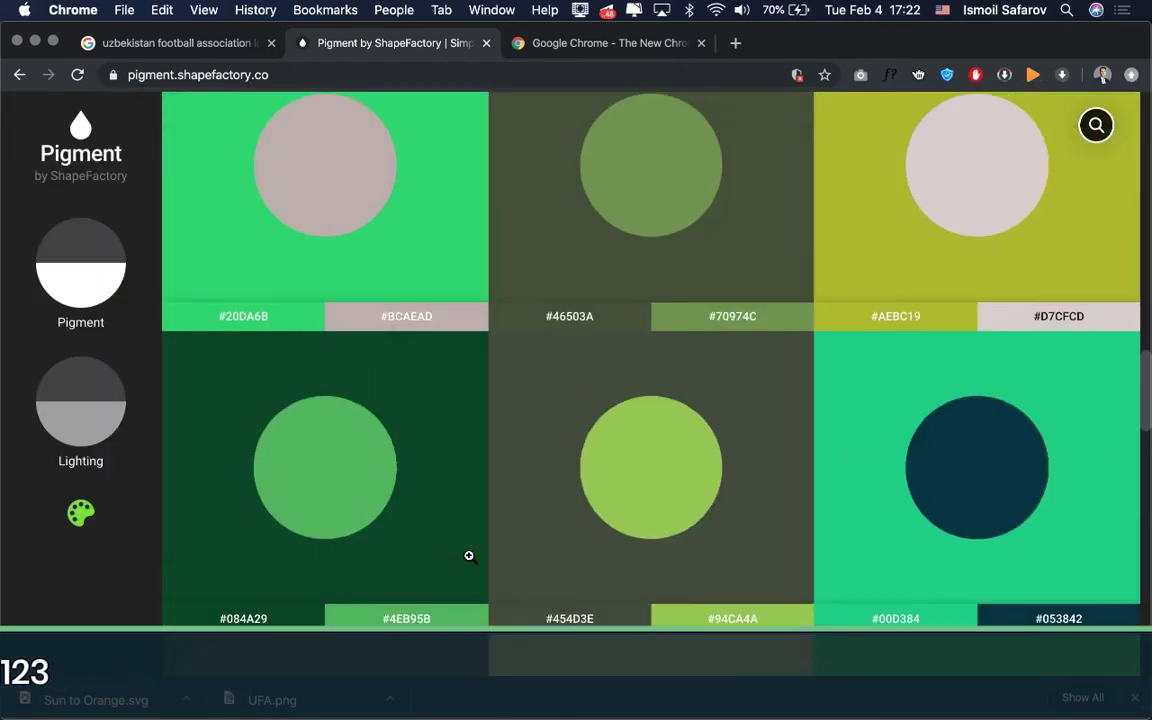
click(406, 545)
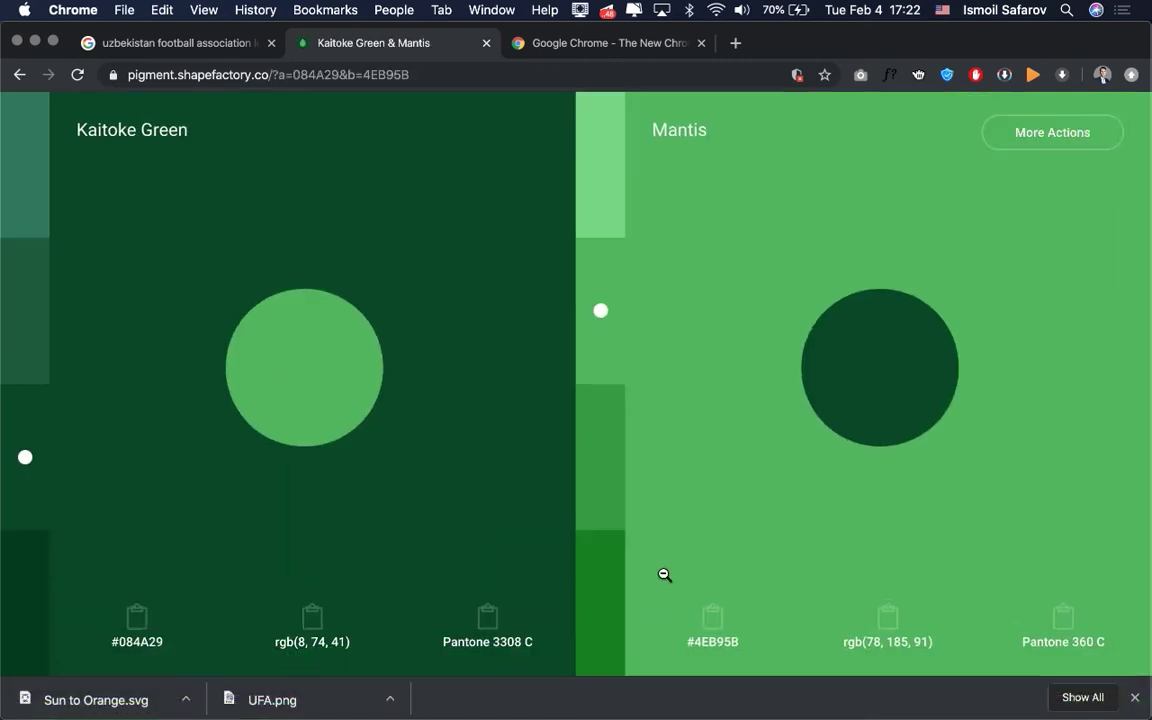
Trial-fill the Background with green #4EB95B, then undo to keep it orange.
key(super+Tab)
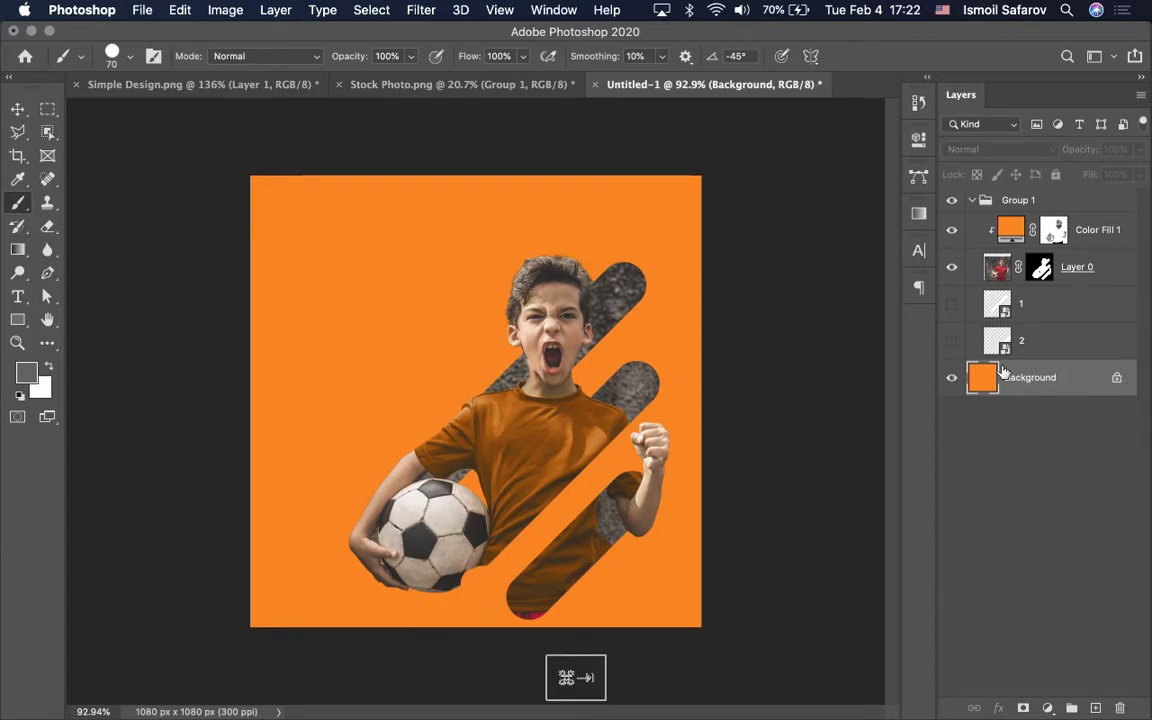
click(186, 15)
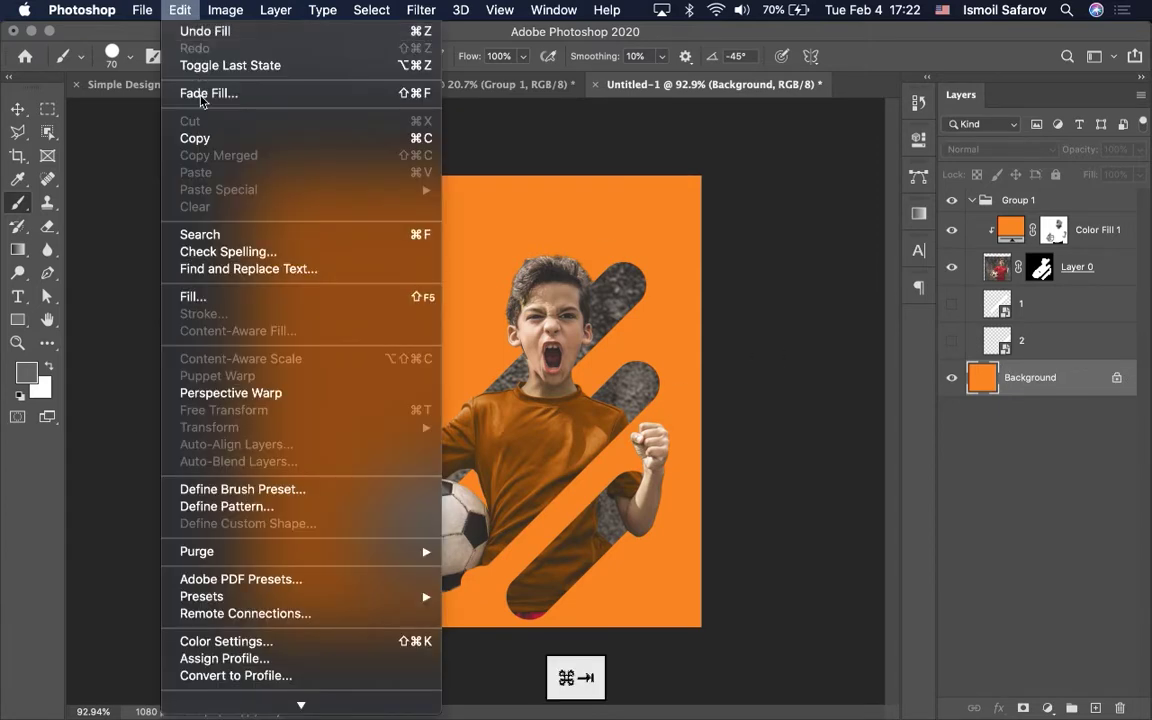
click(224, 302)
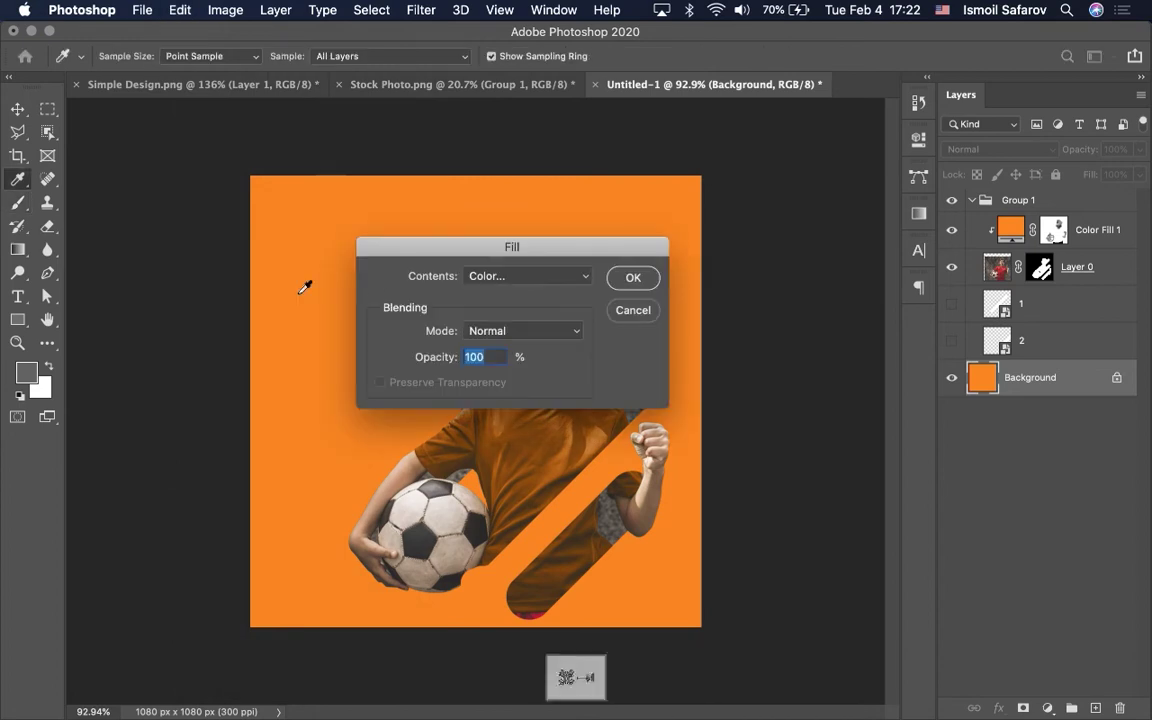
click(554, 276)
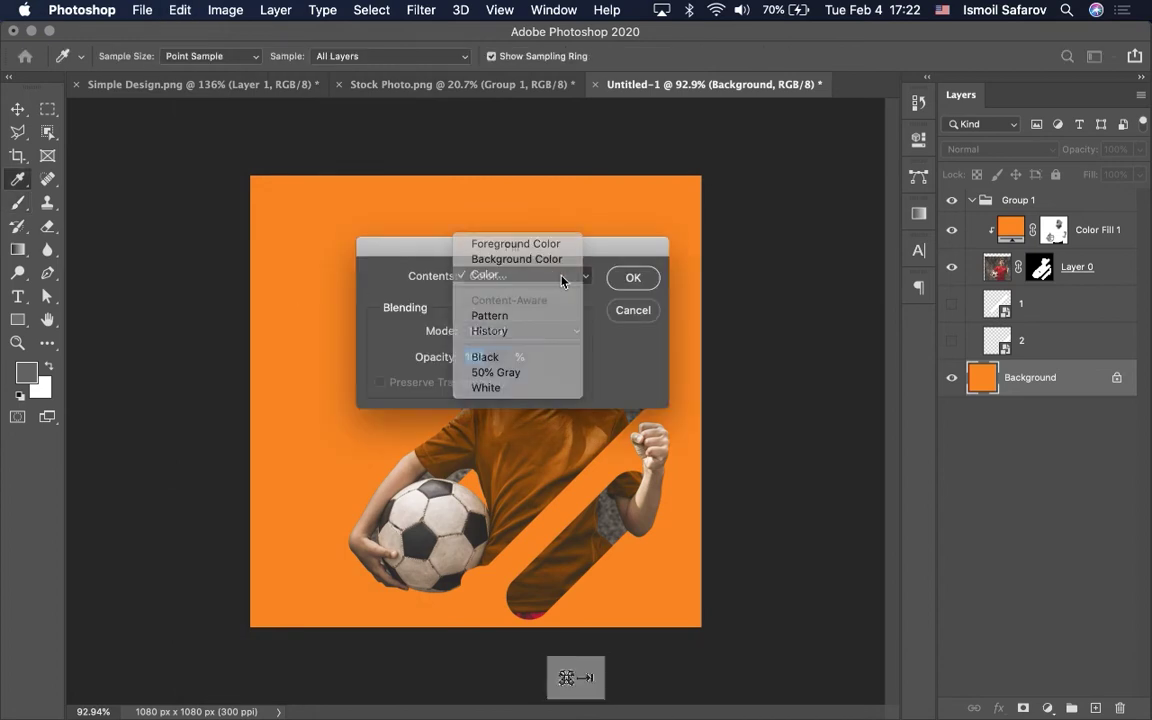
click(554, 277)
text(#4EB95B)
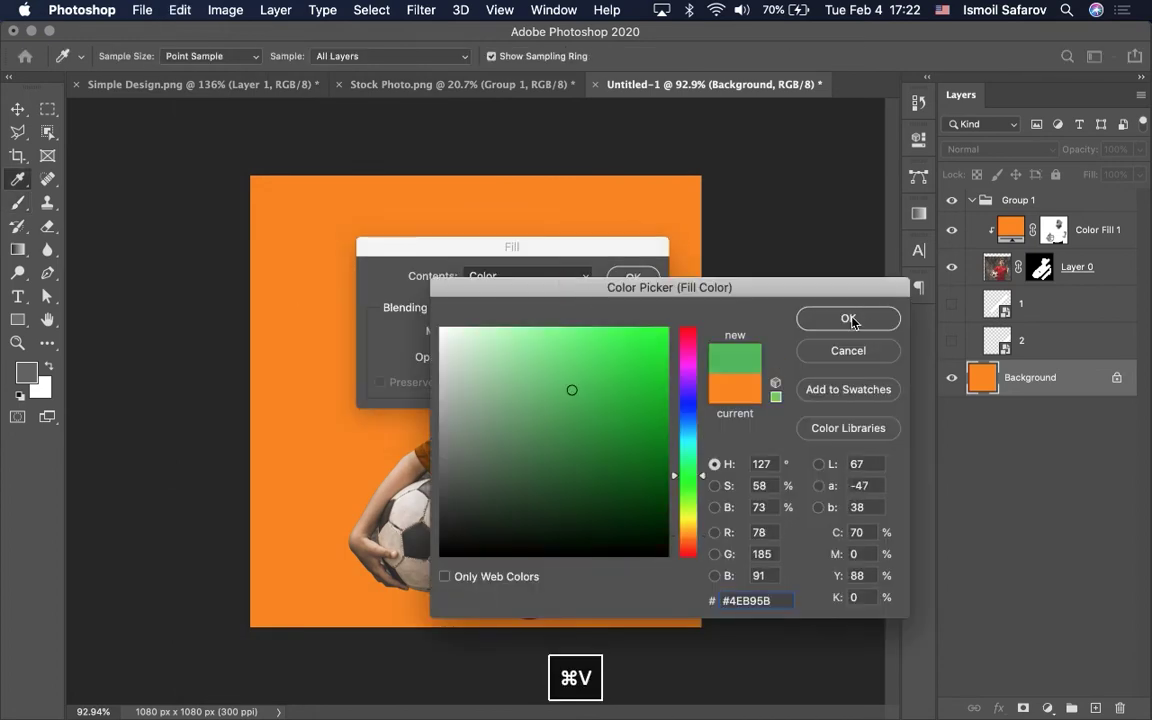
click(850, 319)
click(630, 278)
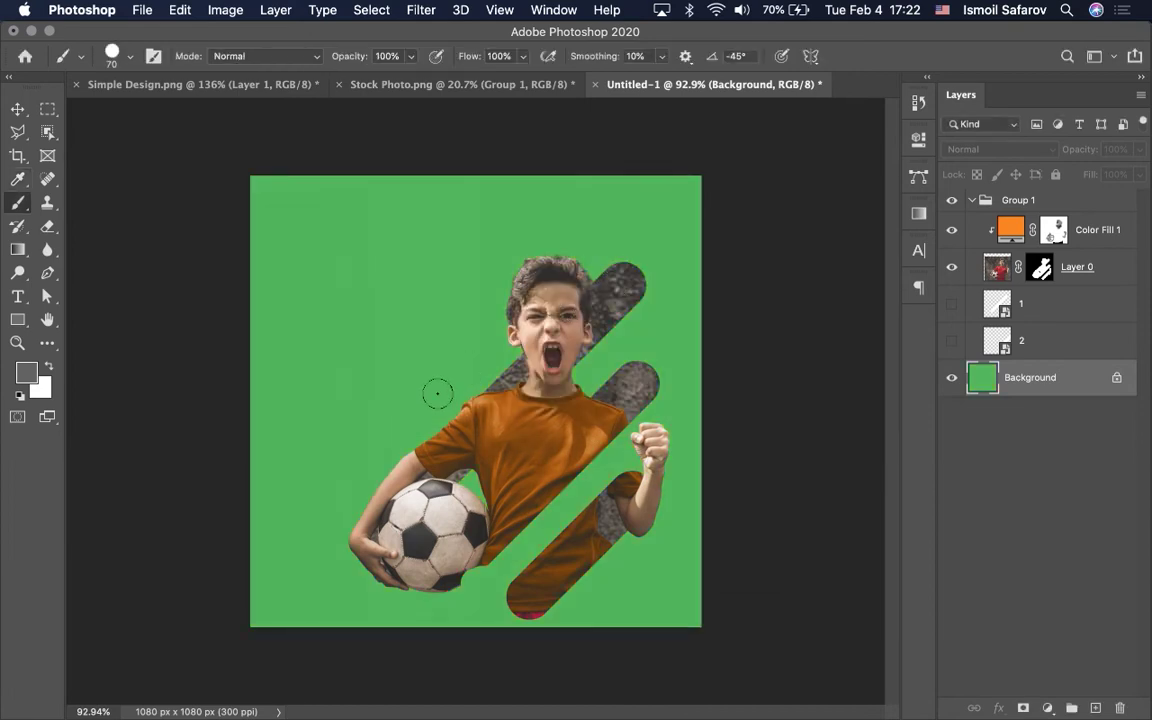
key(super+z)
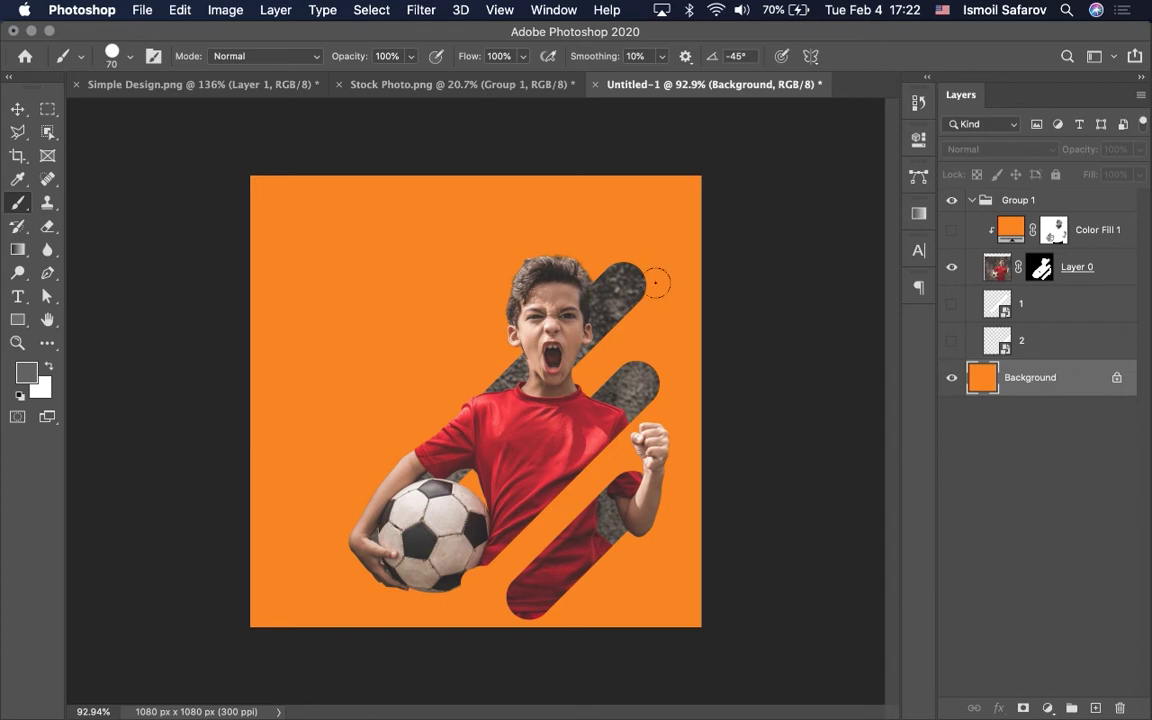
Zoom into the boy's hair and target Layer 0's mask with a 10 px brush.
alt+scroll(571, 272, up, 5)
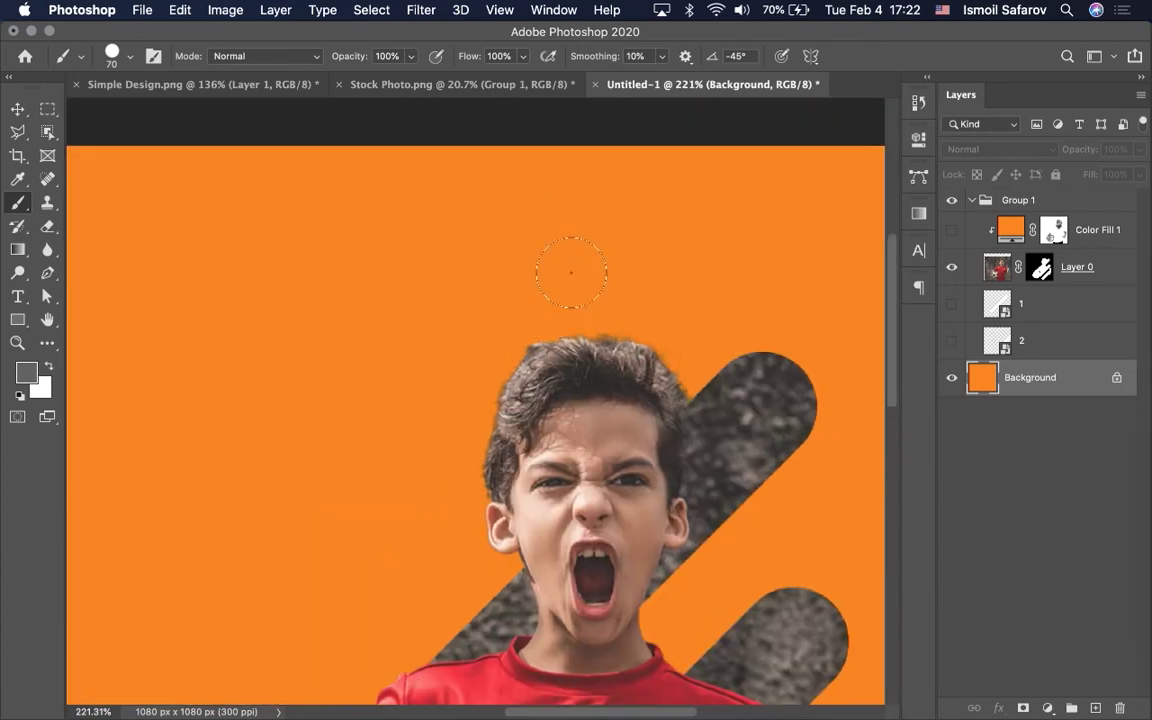
alt+scroll(571, 270, up, 4)
alt+scroll(566, 259, up, 1)
alt+scroll(450, 318, up, 1)
alt+scroll(460, 325, up, 2)
scroll(460, 325, right, 5)
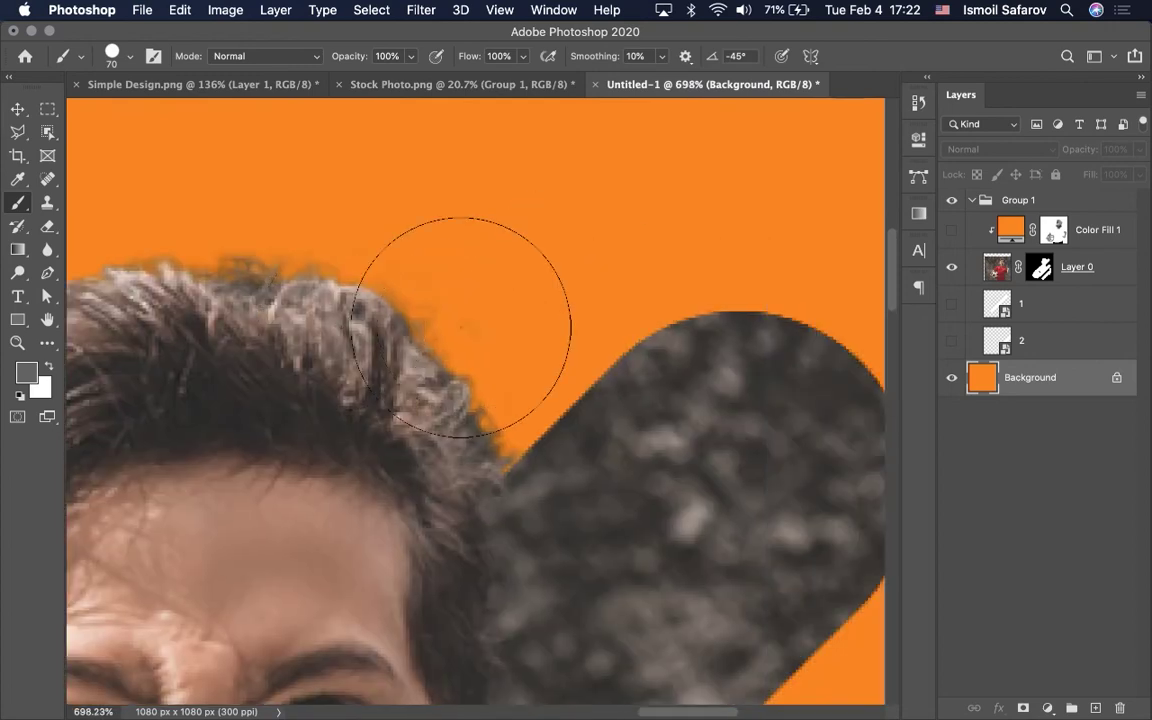
scroll(460, 325, up, 2)
alt+scroll(460, 322, up, 1)
alt+scroll(460, 322, up, 4)
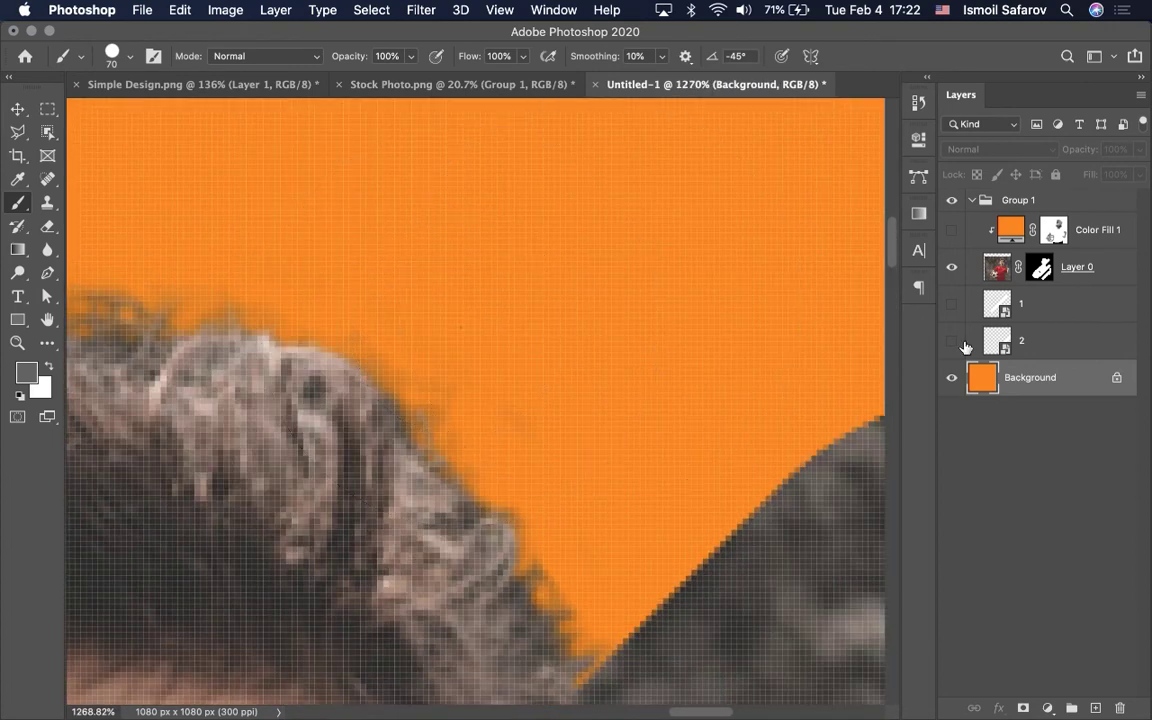
click(1040, 267)
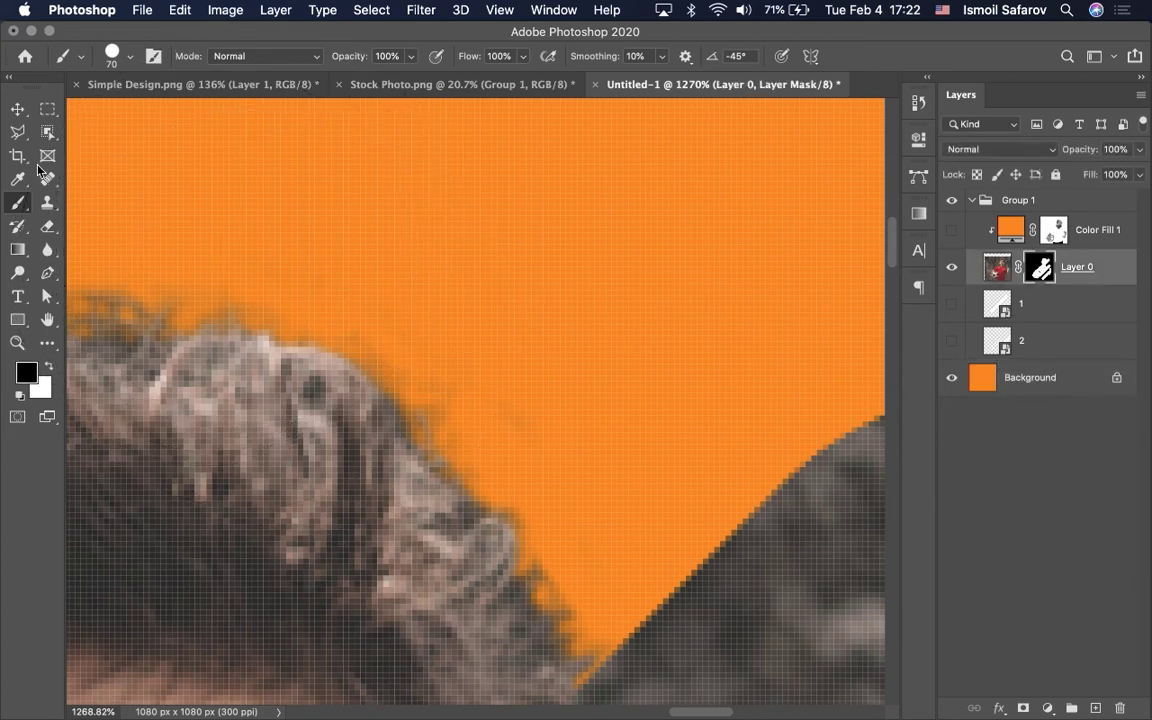
key(bracketleft)
key(bracketleft)
key(bracketleft)
key(bracketleft)
key(bracketleft)
key(bracketleft)
key(bracketleft)
key(bracketleft)
key(bracketleft)
key(bracketleft)
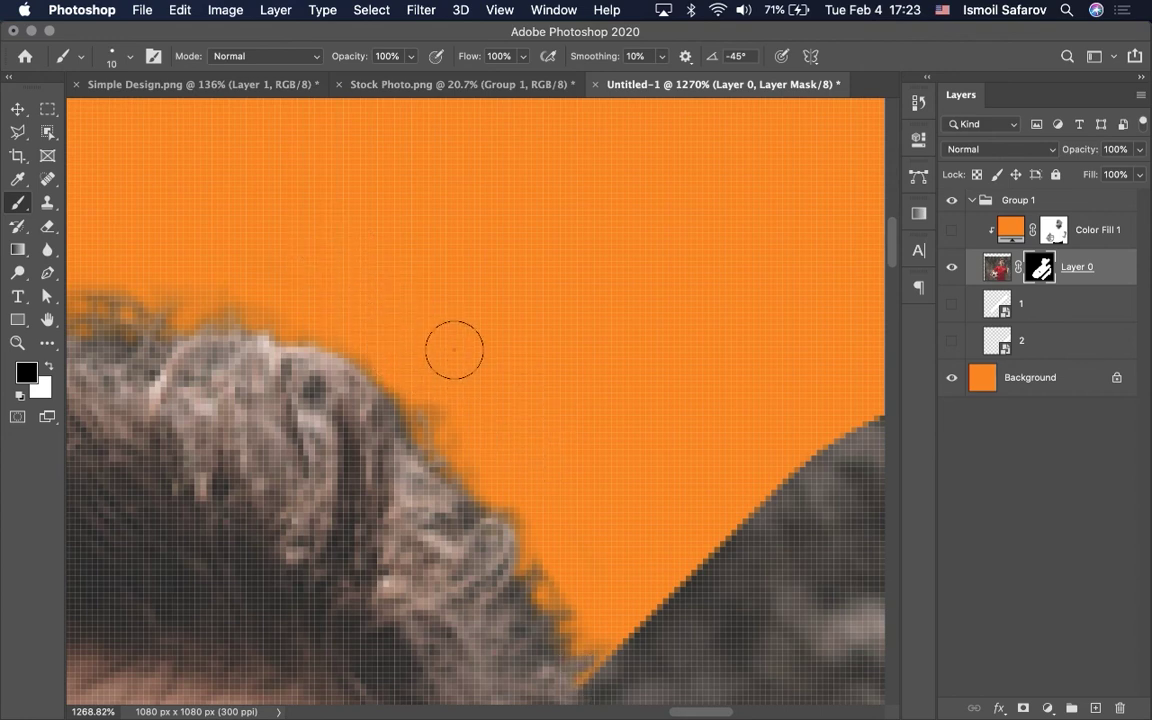
Frame the hair edge and set the mask brush opacity to 53%.
scroll(430, 335, down, 3)
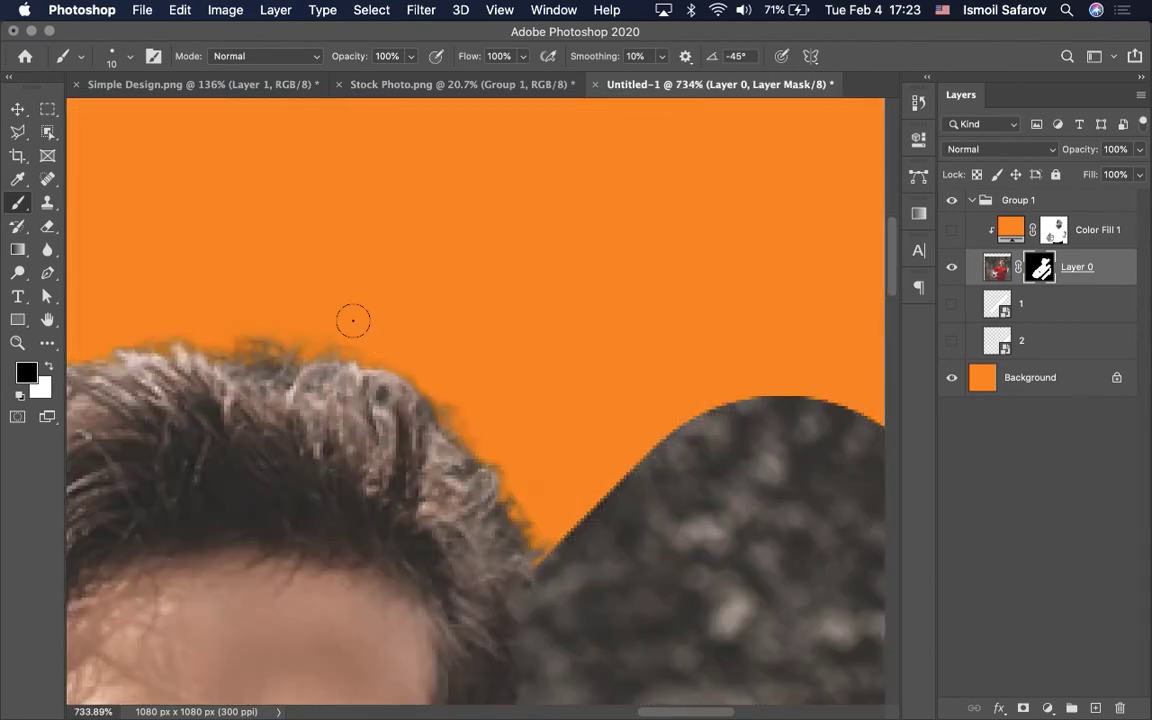
scroll(352, 320, up, 2)
scroll(352, 320, up, 2)
scroll(420, 400, up, 1)
scroll(451, 435, up, 2)
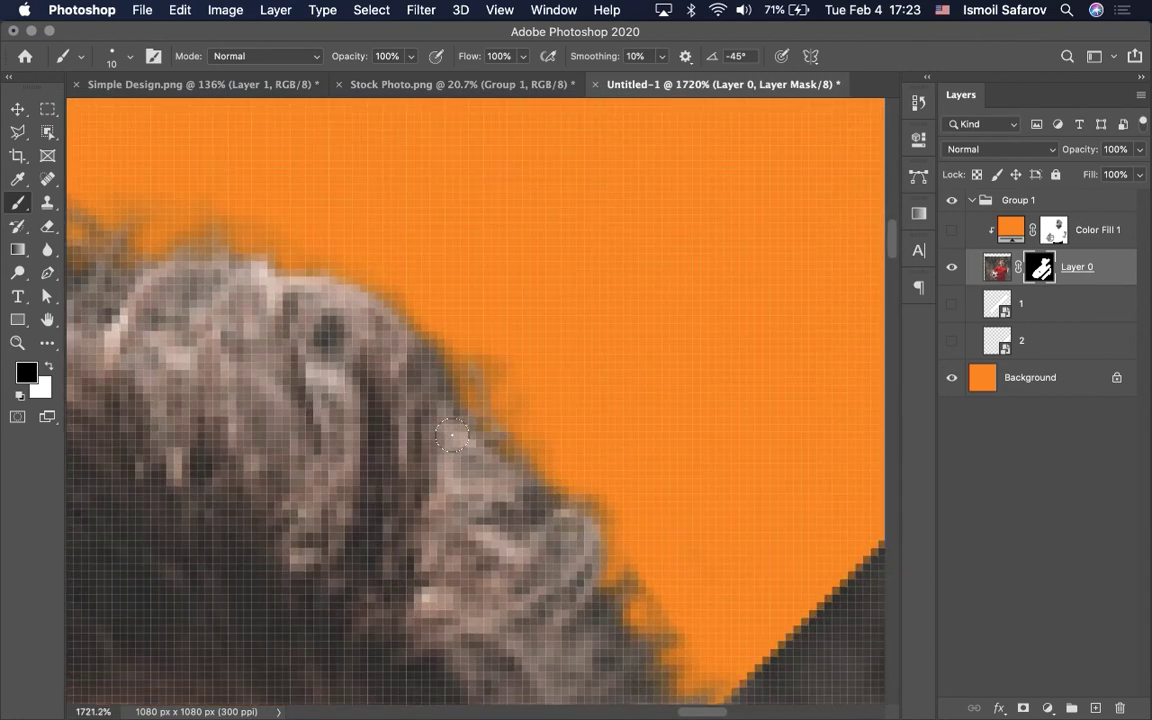
scroll(451, 435, down, 5)
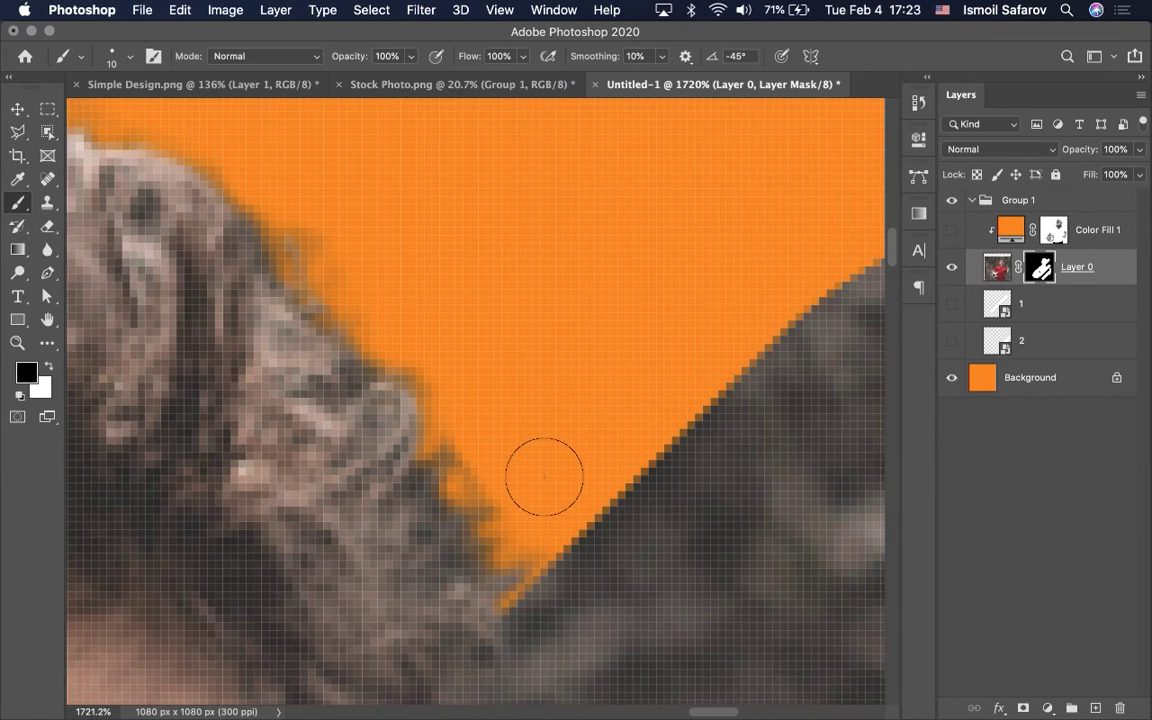
scroll(544, 477, down, 2)
scroll(547, 470, down, 1)
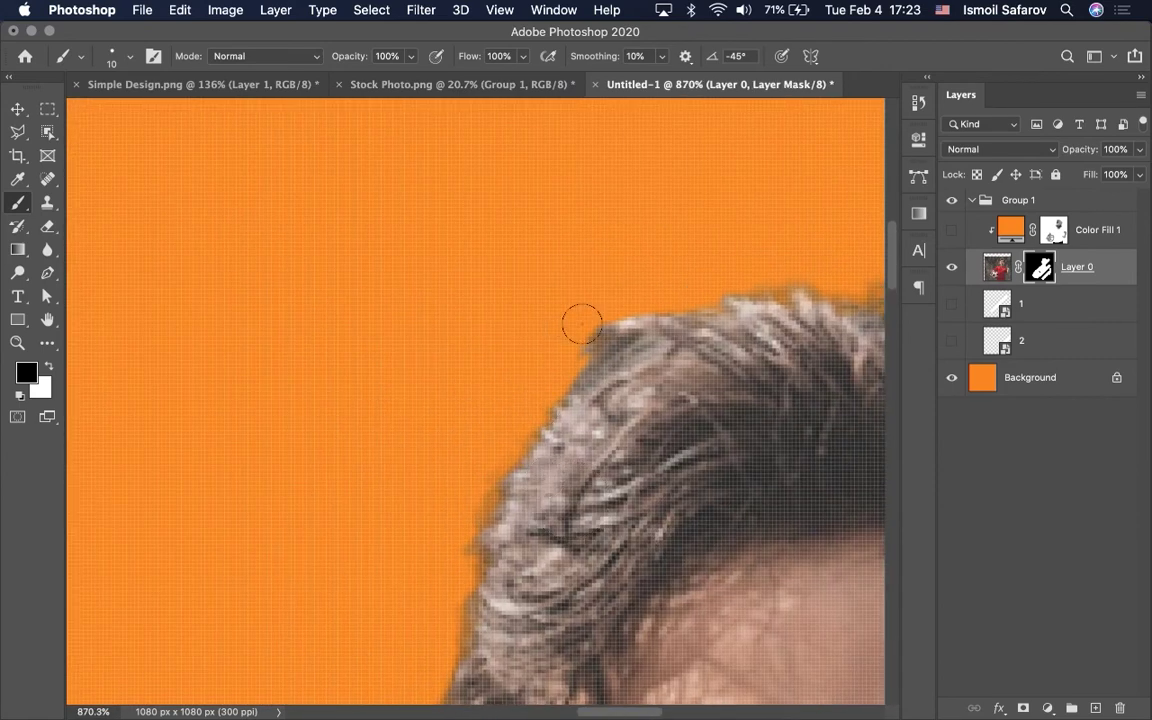
scroll(582, 324, up, 1)
scroll(581, 321, up, 3)
scroll(581, 325, down, 2)
scroll(538, 186, up, 1)
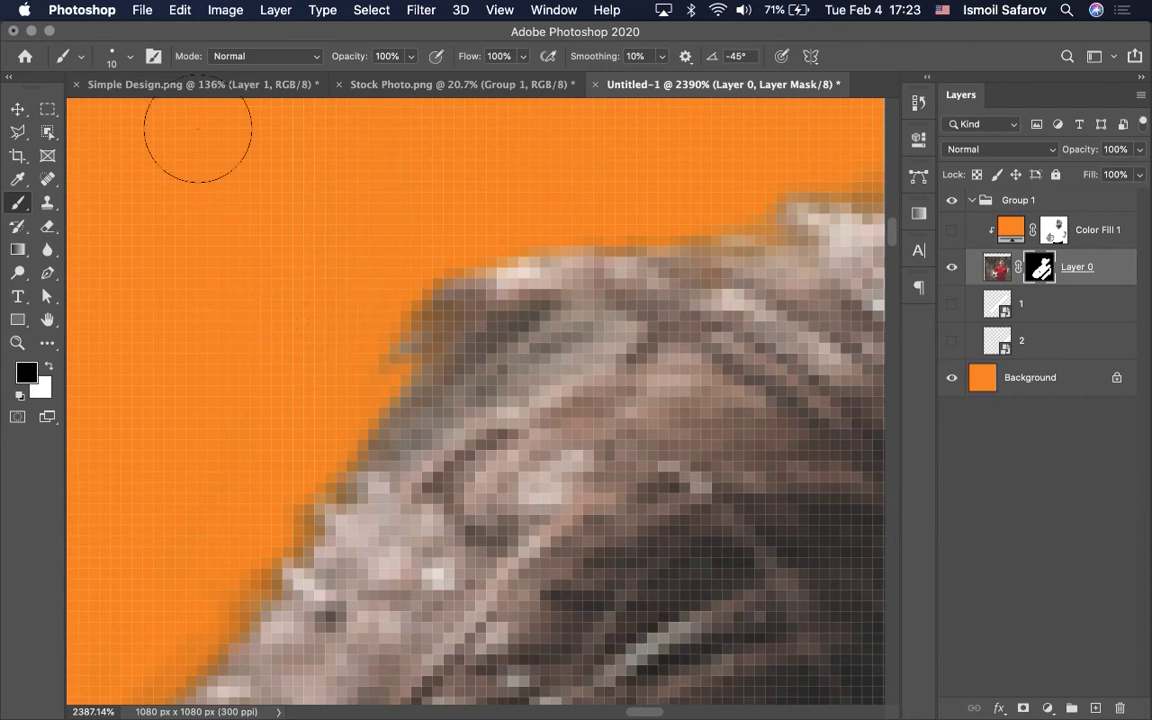
drag(409, 62, 336, 72)
Paint black with a 0%-hardness soft brush along the hair edge, then set opacity to 80%.
right_click(304, 347)
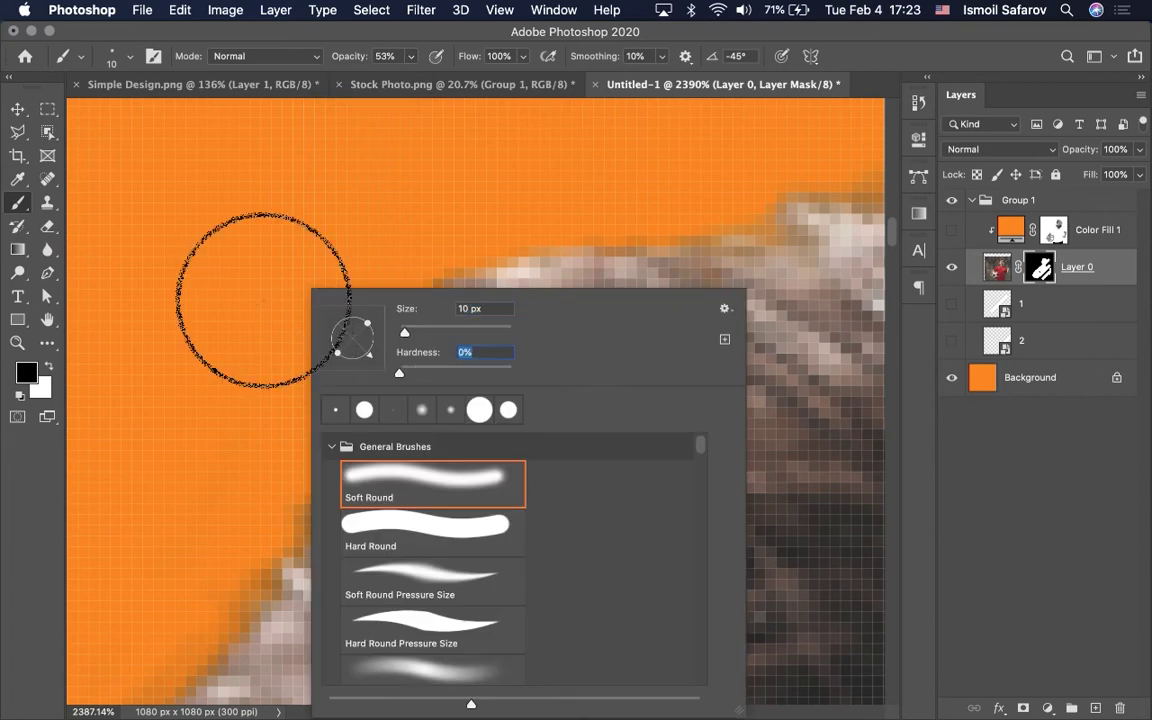
click(250, 302)
key(bracketleft)
key(bracketleft)
key(bracketleft)
key(bracketleft)
key(bracketleft)
key(bracketleft)
key(bracketleft)
key(bracketleft)
key(bracketleft)
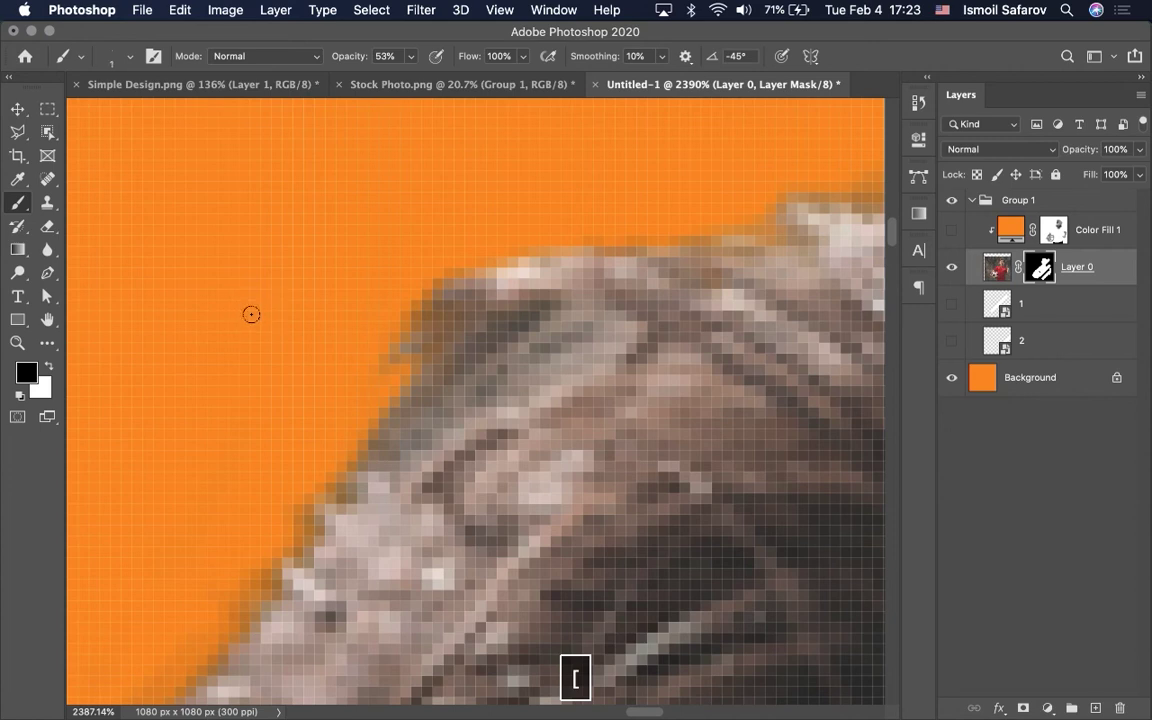
key(bracketright)
key(bracketright)
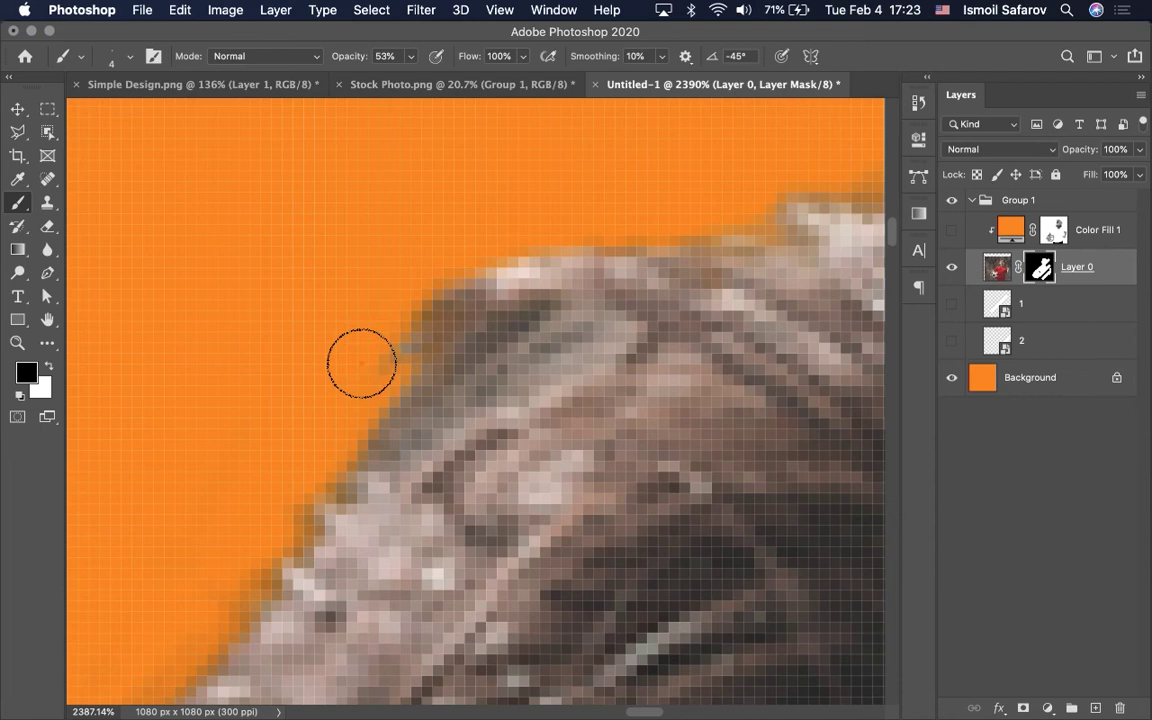
mouse_move(403, 328)
mouse_down()
mouse_move(442, 265)
mouse_move(399, 314)
mouse_move(476, 257)
mouse_move(453, 258)
mouse_up()
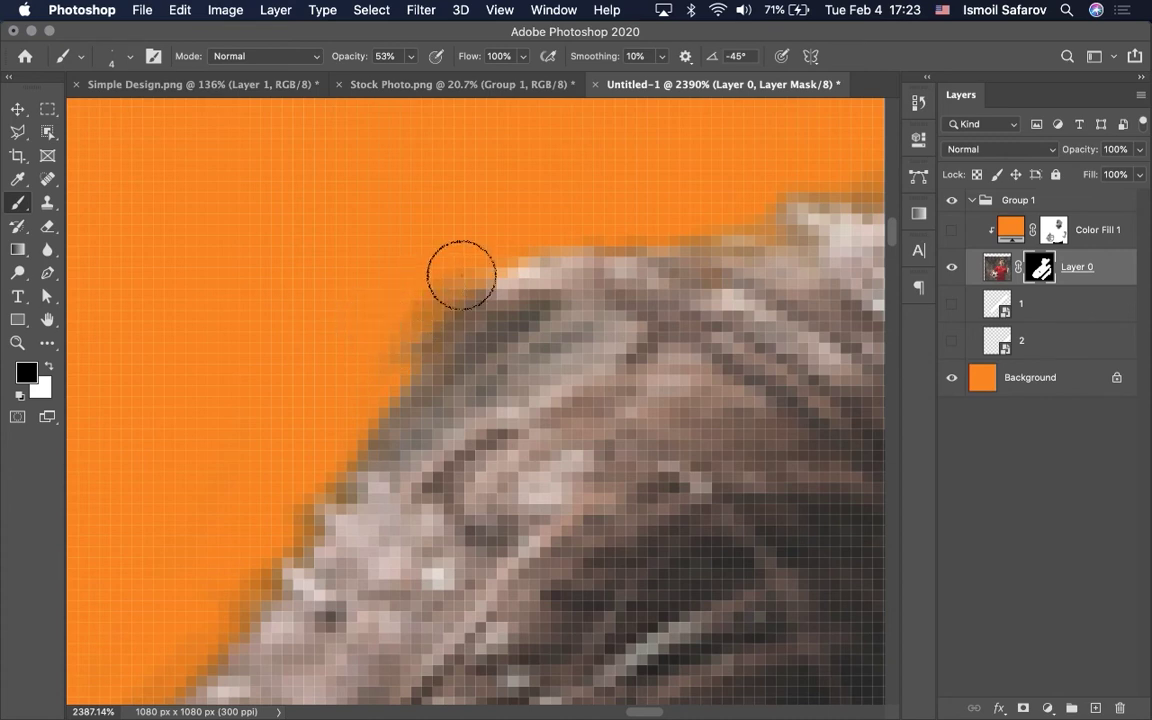
click(410, 56)
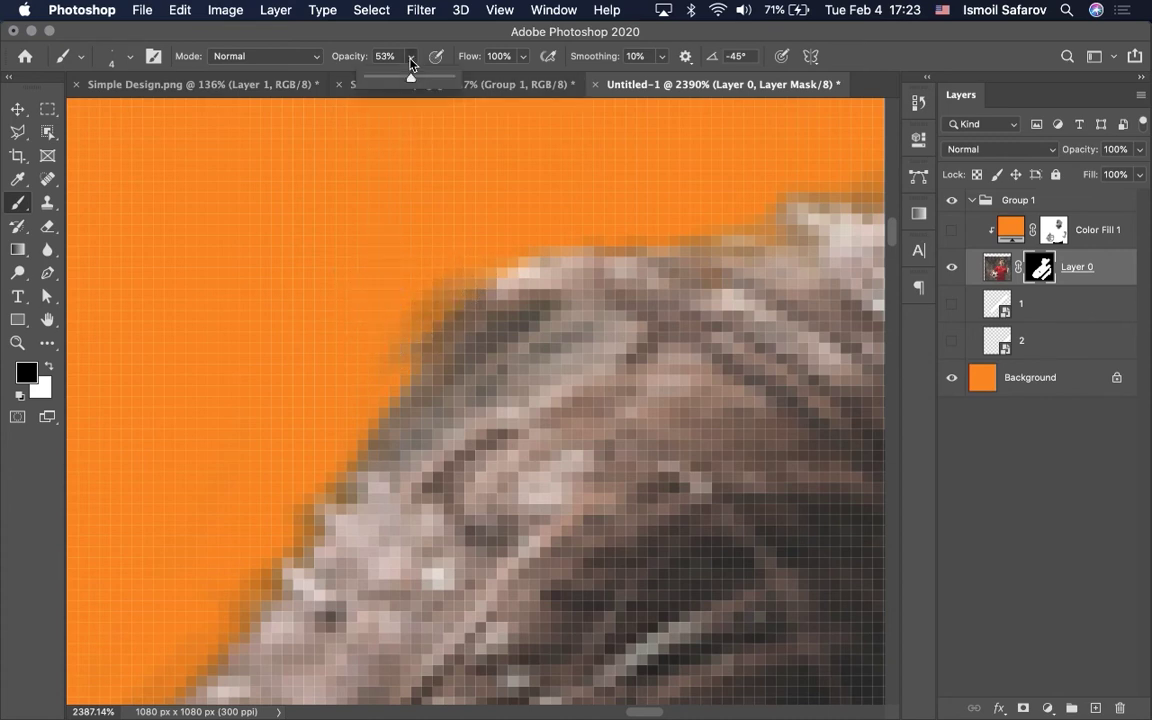
drag(418, 90, 436, 90)
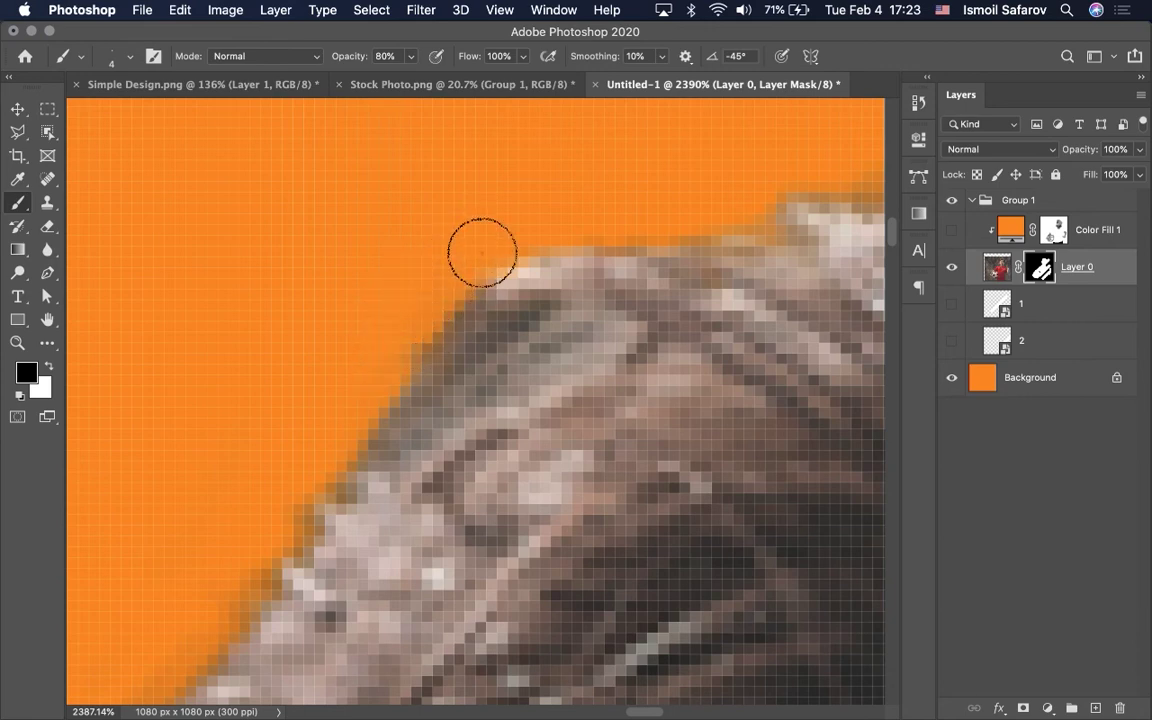
scroll(375, 312, down, 2)
scroll(375, 312, down, 3)
scroll(375, 312, down, 3)
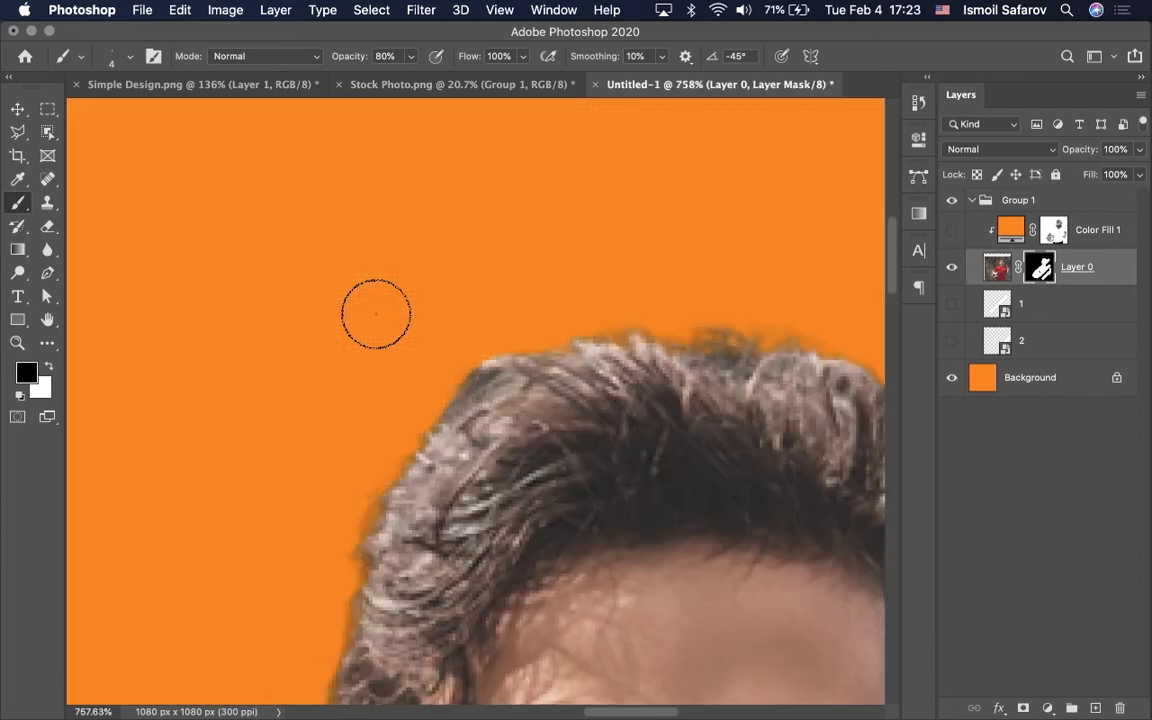
scroll(375, 312, down, 2)
scroll(375, 312, up, 3)
scroll(375, 312, up, 2)
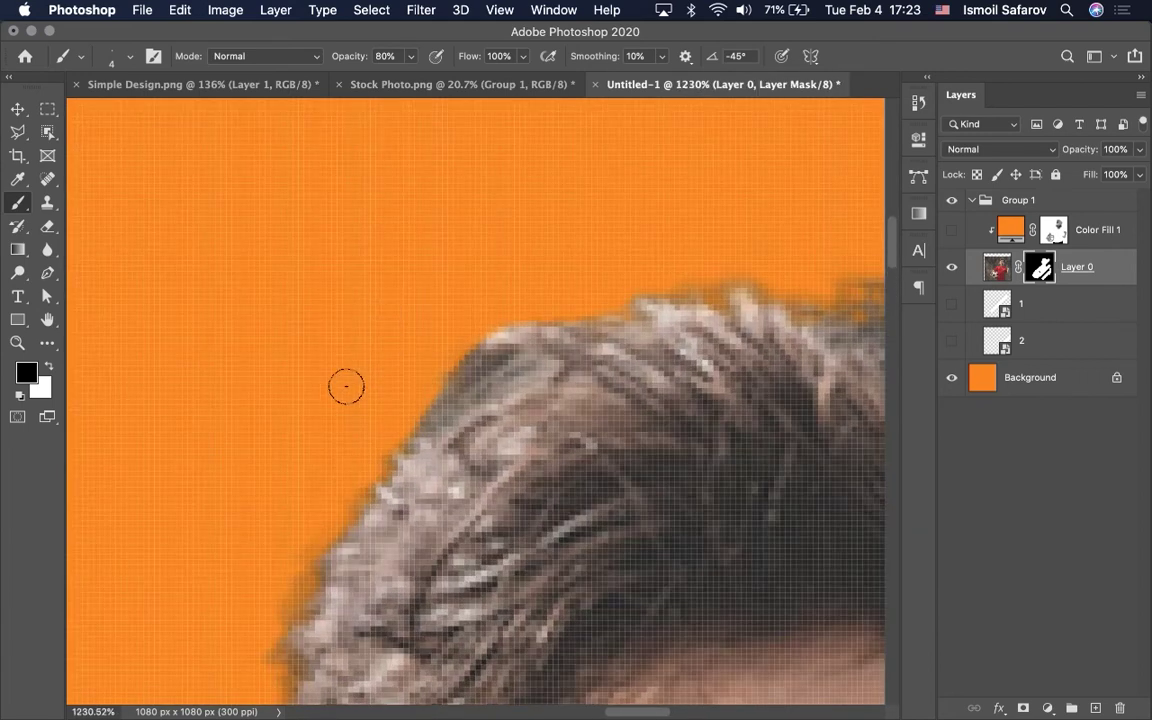
scroll(346, 387, up, 2)
scroll(346, 387, up, 2)
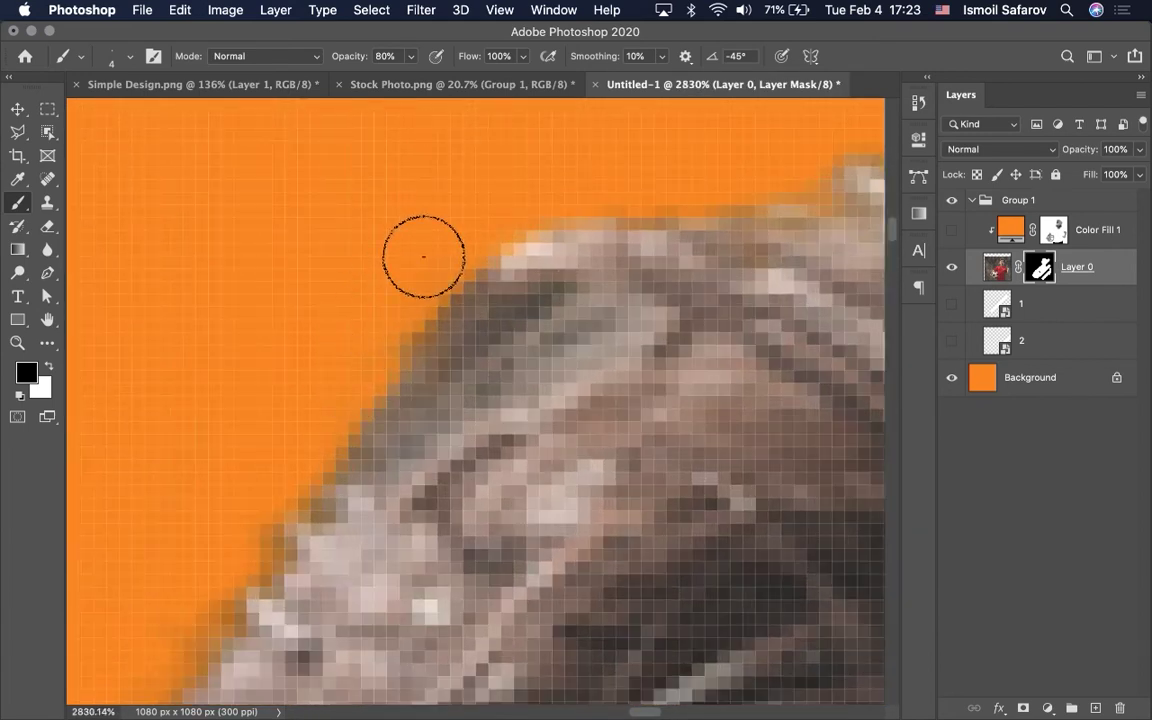
scroll(337, 388, left, 5)
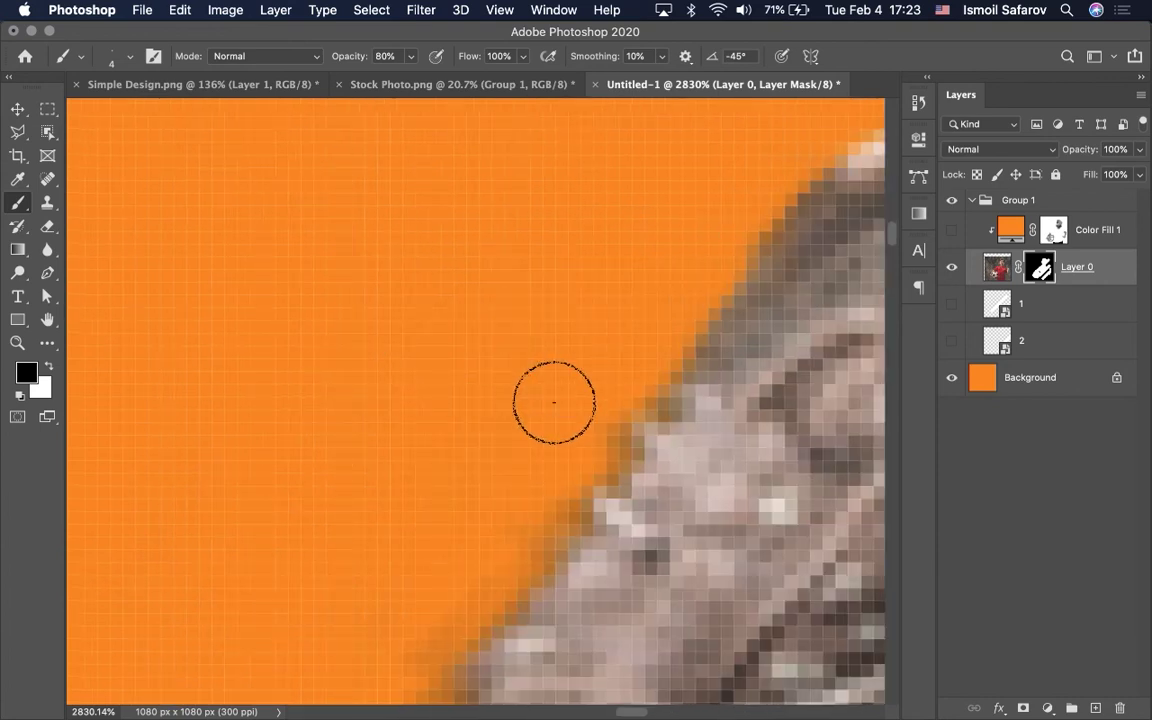
scroll(406, 576, right, 1)
scroll(406, 576, right, 1)
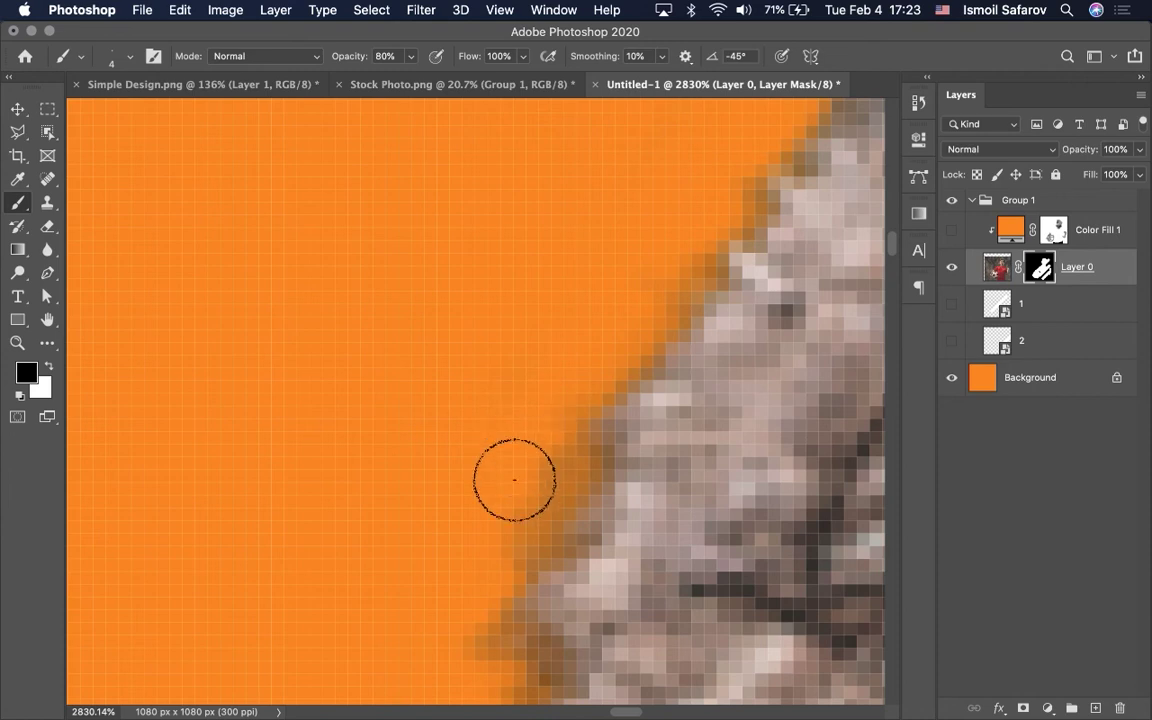
scroll(386, 540, down, 5)
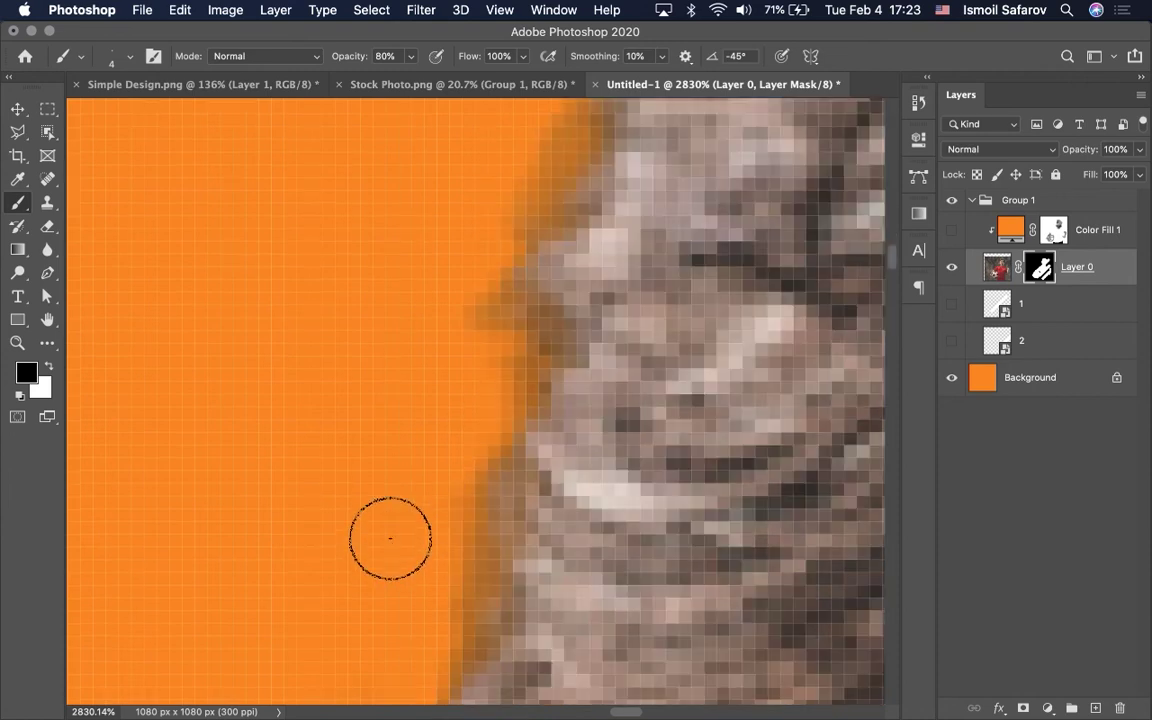
scroll(418, 315, down, 5)
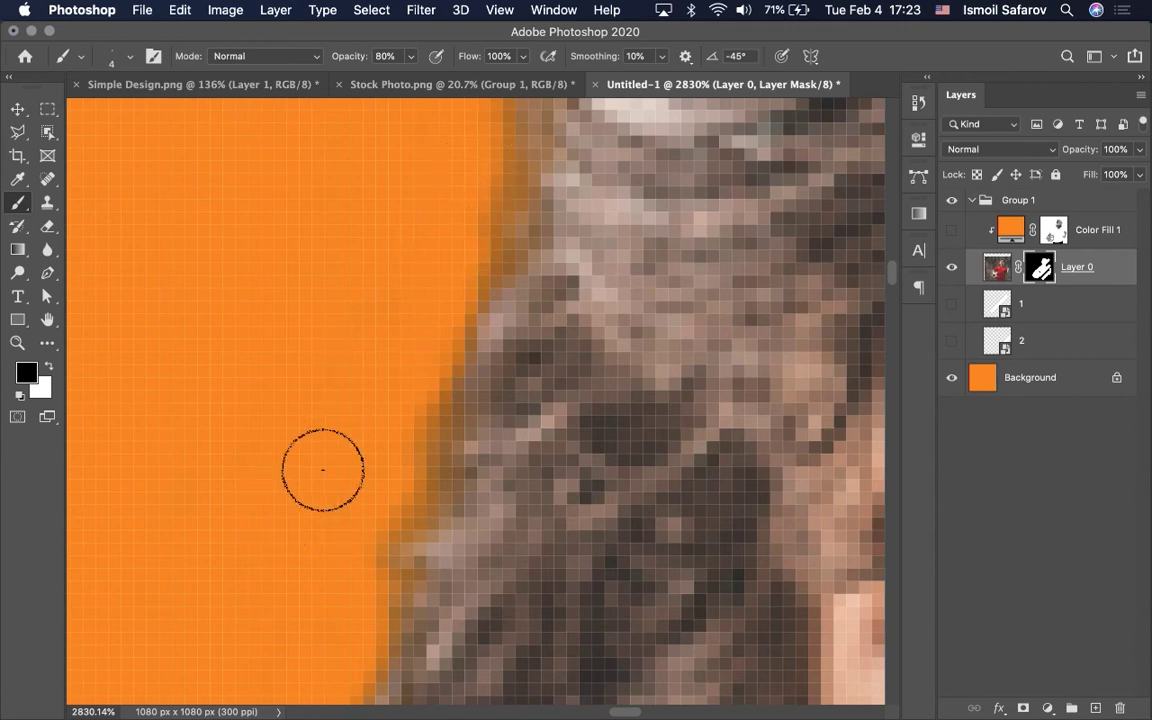
scroll(321, 471, down, 3)
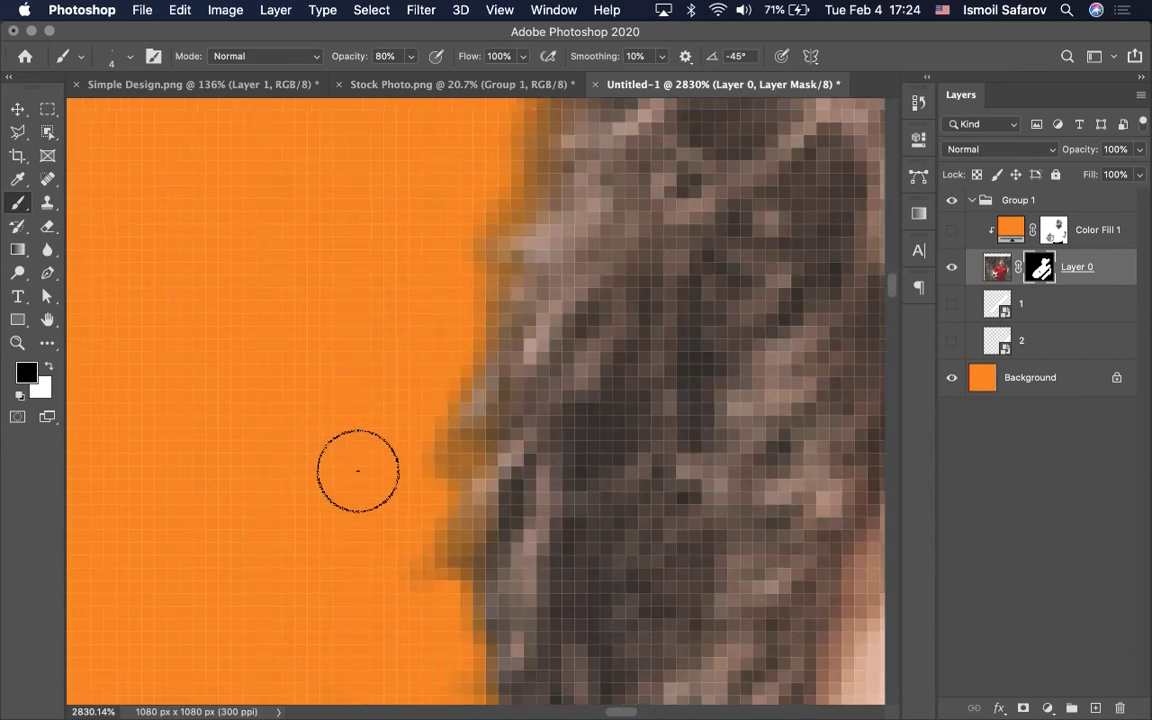
scroll(358, 470, down, 5)
scroll(358, 470, down, 2)
scroll(358, 470, down, 3)
scroll(358, 470, down, 2)
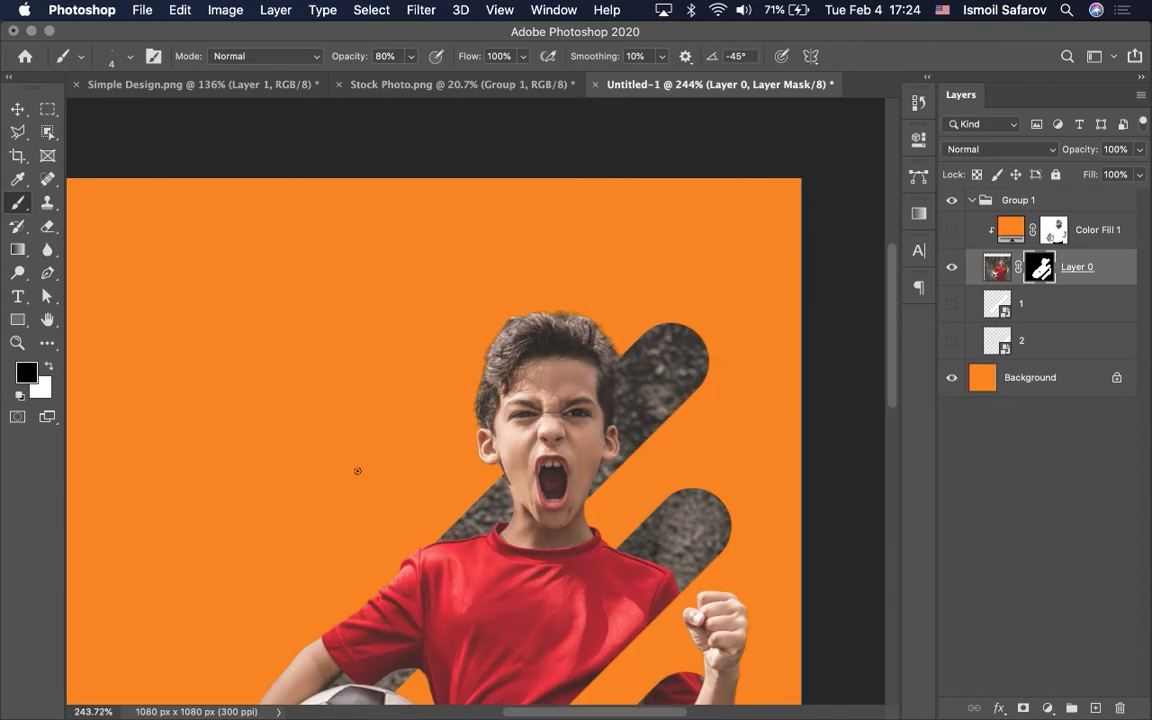
scroll(358, 470, down, 2)
scroll(357, 470, down, 2)
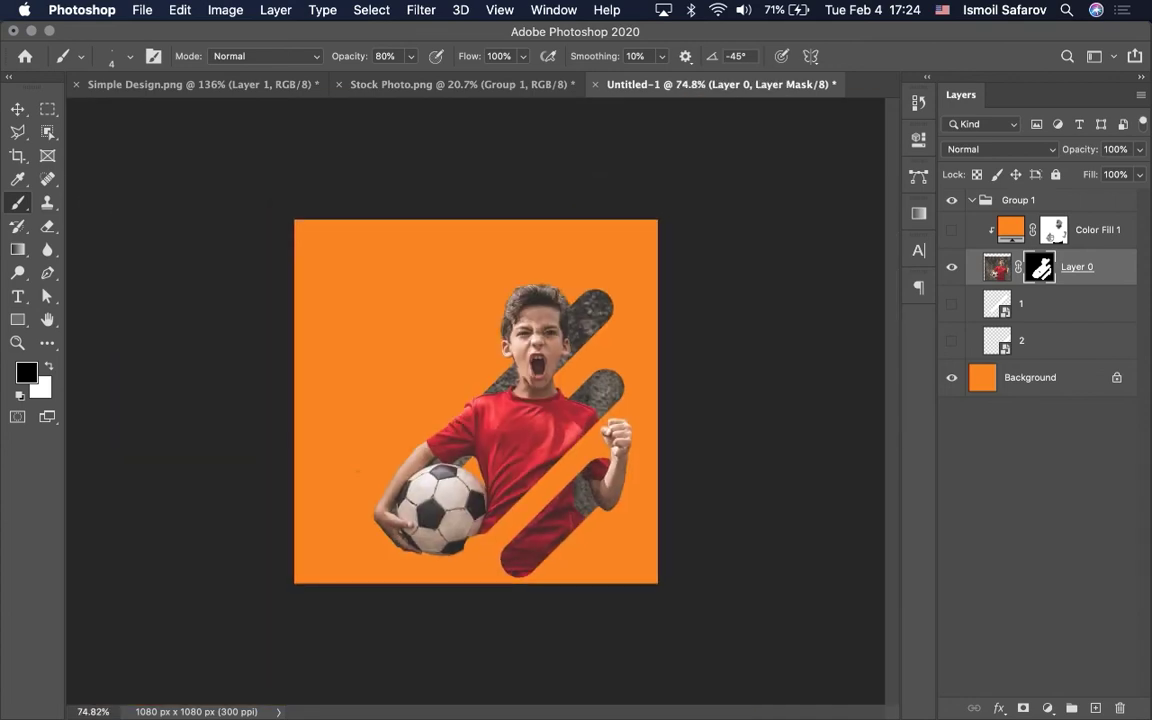
click(19, 110)
scroll(366, 348, up, 1)
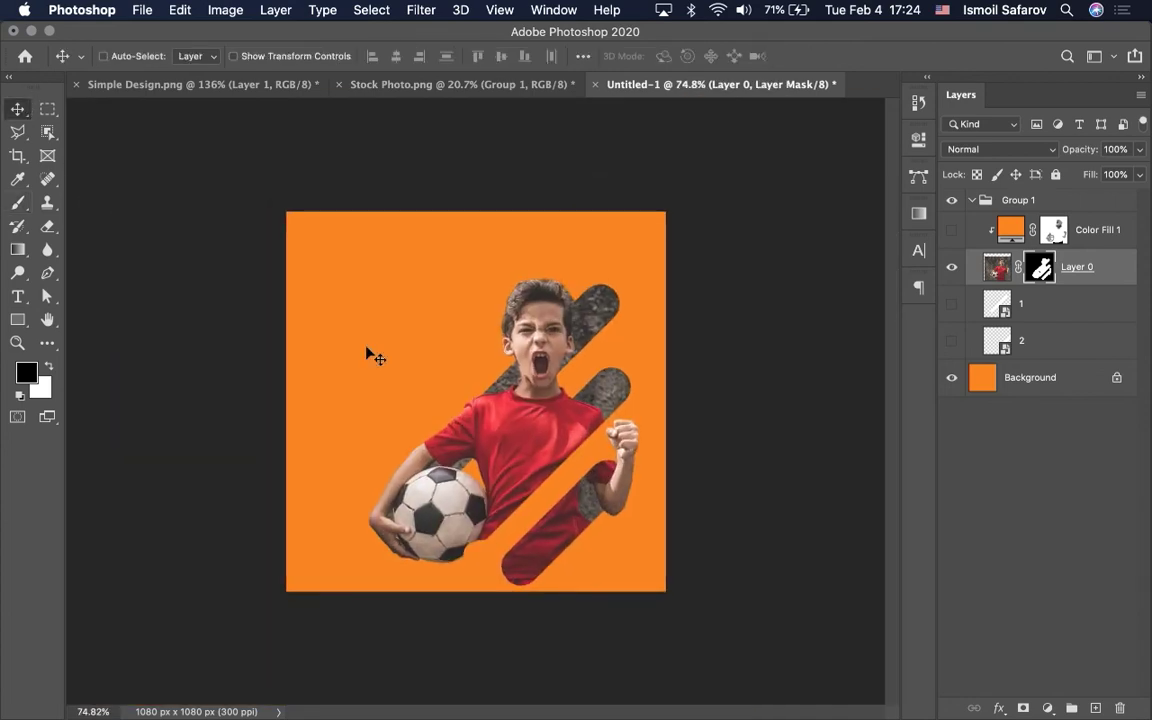
scroll(366, 348, up, 3)
scroll(366, 348, up, 1)
scroll(366, 348, up, 2)
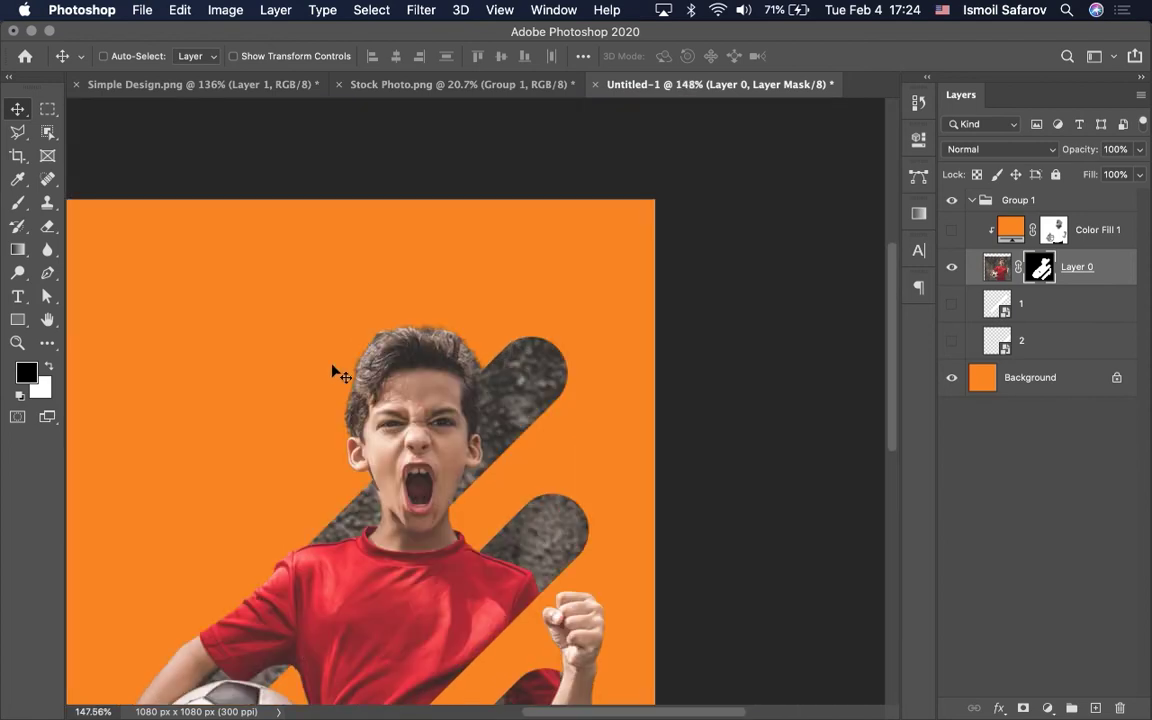
scroll(333, 368, down, 1)
scroll(333, 368, down, 3)
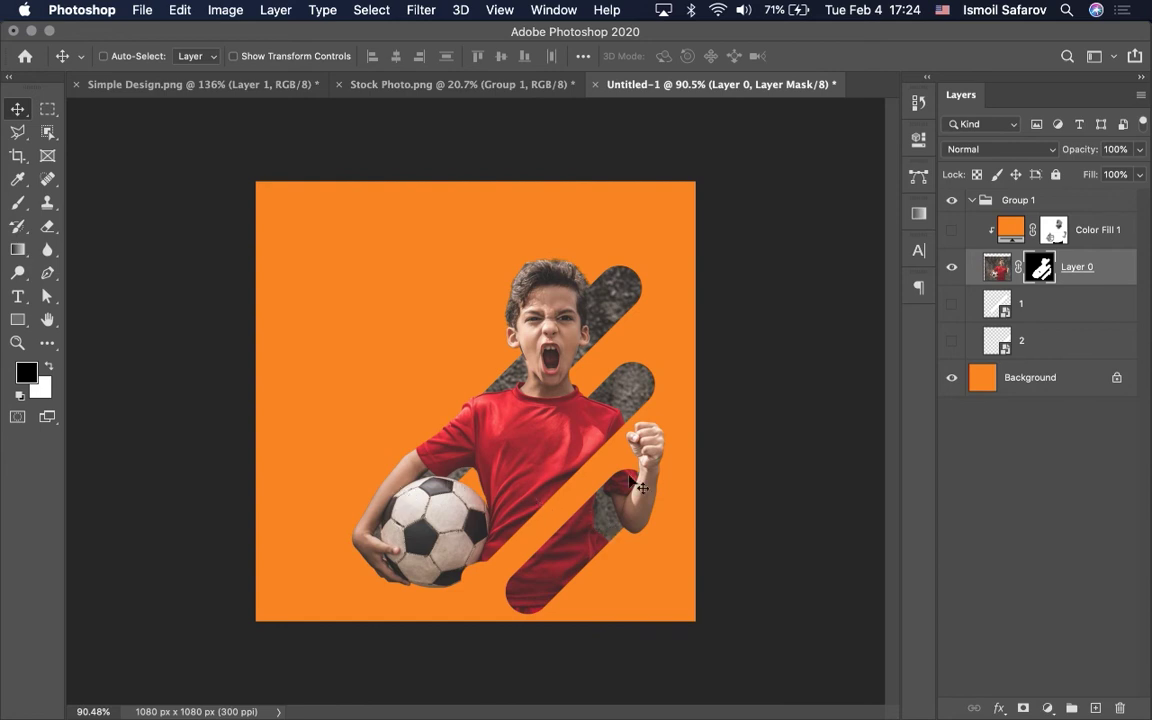
Start a text layer at upper left, above Color Fill 1, visible and unclipped.
click(17, 296)
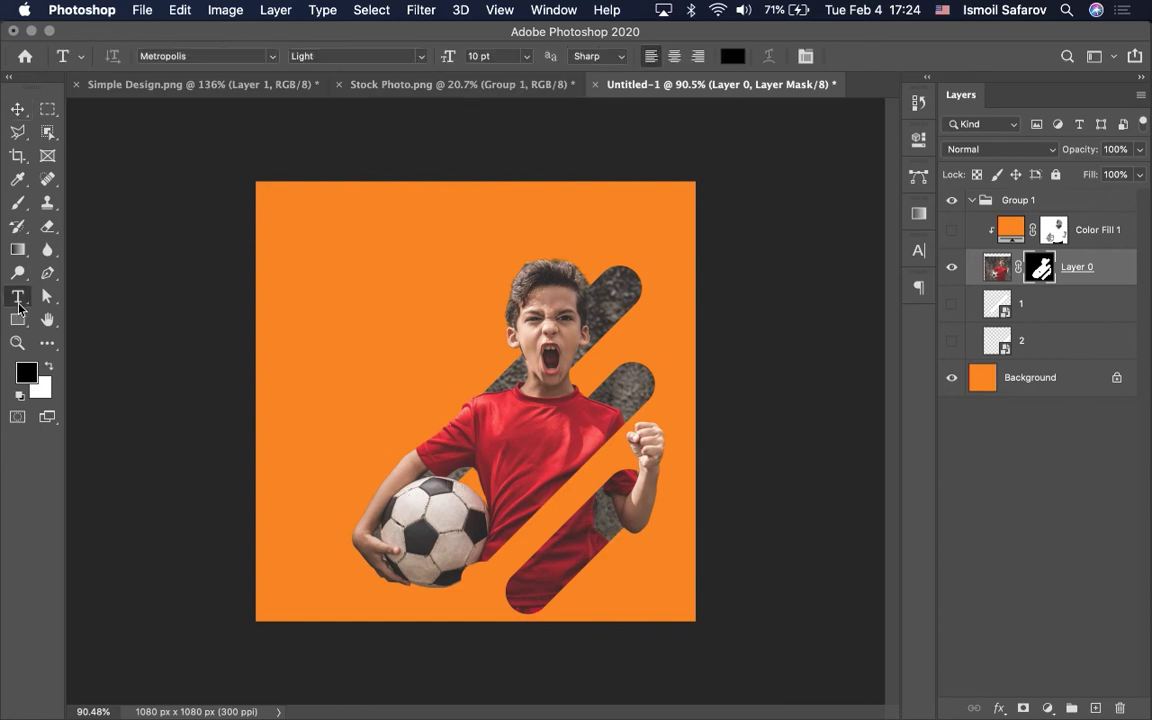
click(341, 312)
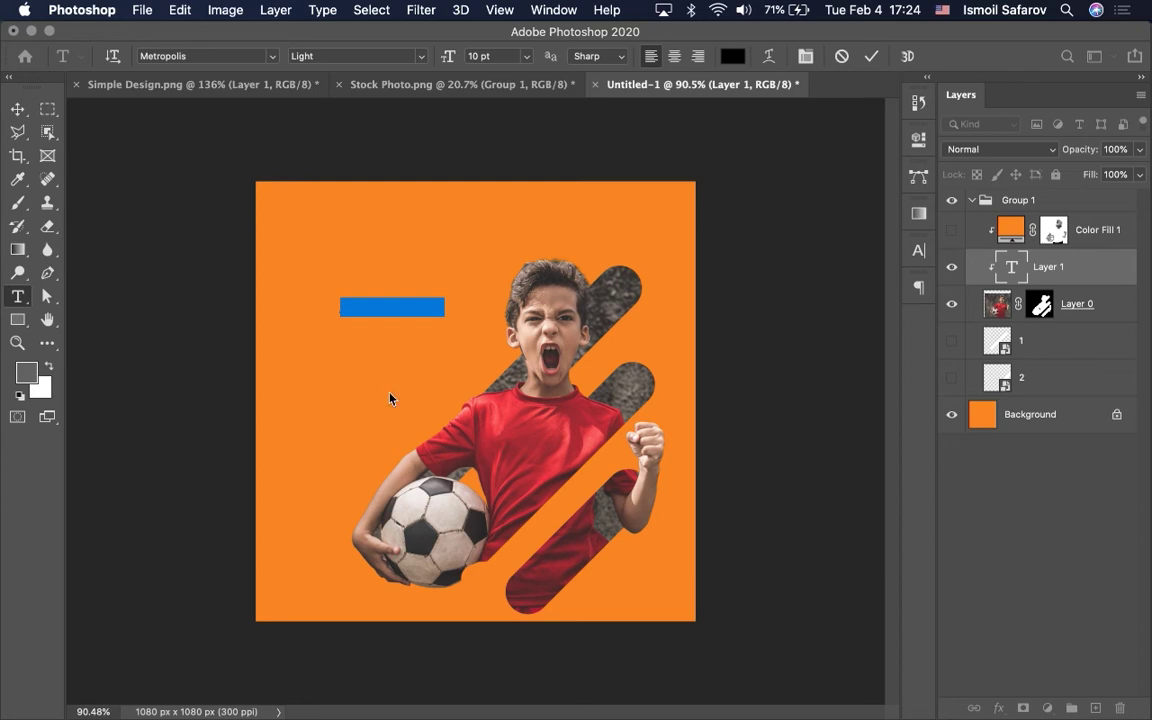
text(BO)
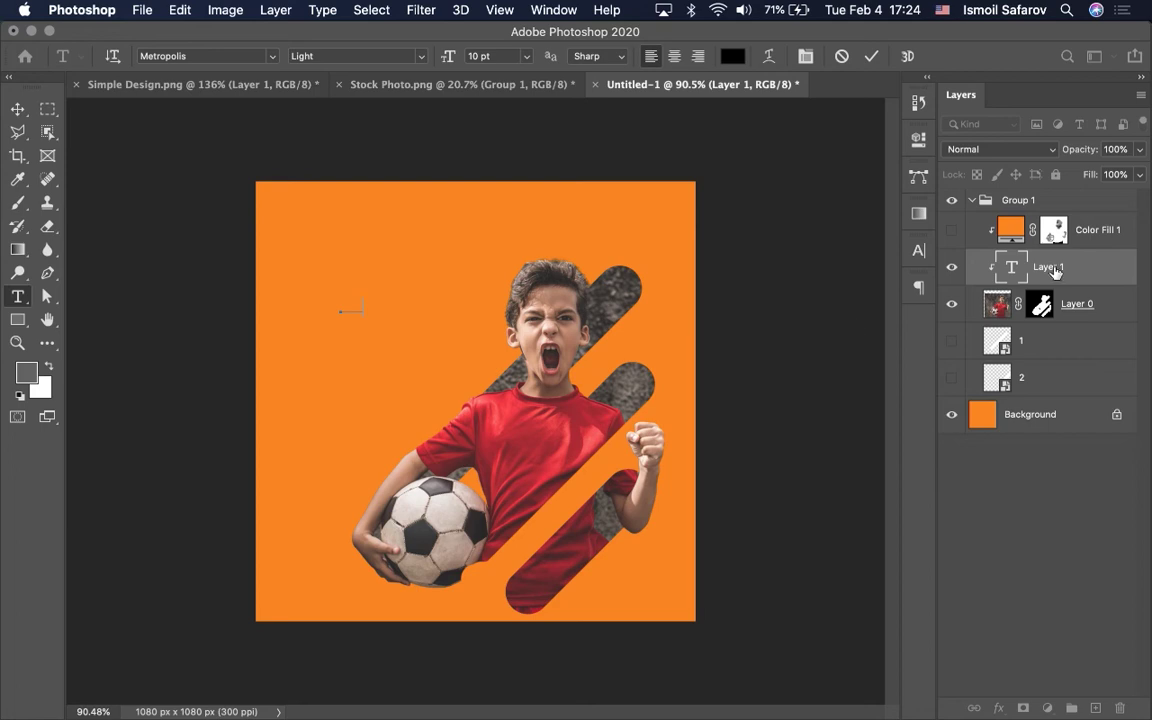
drag(1056, 268, 1048, 228)
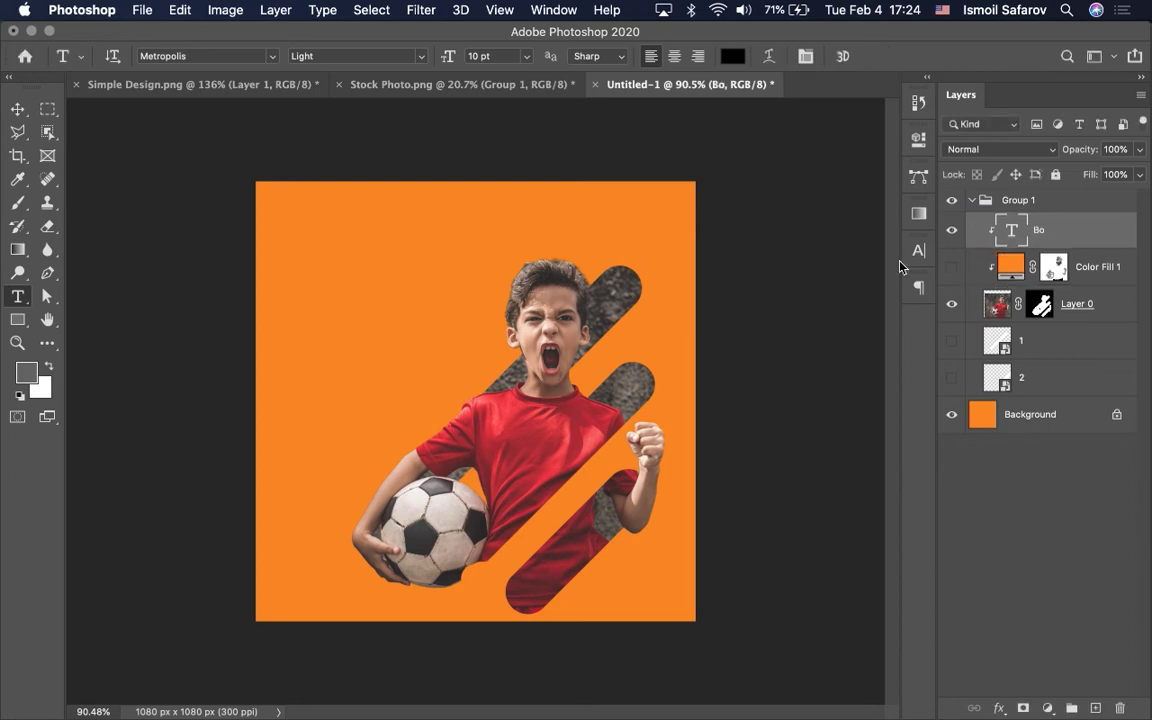
click(951, 231)
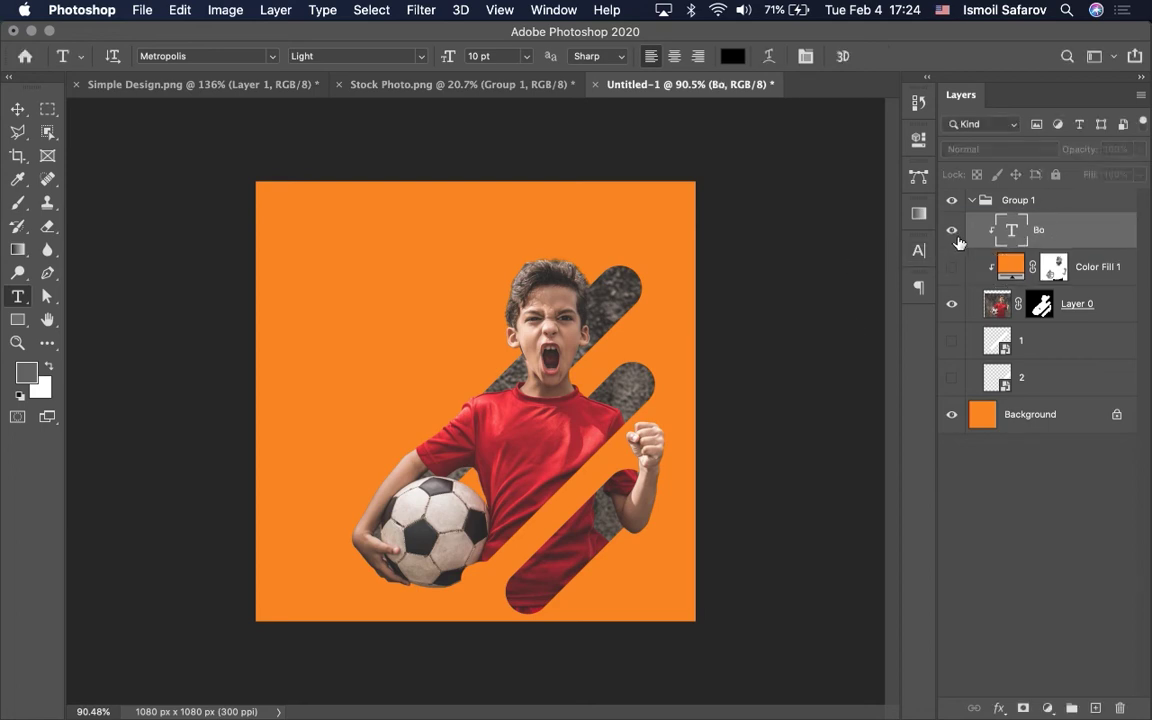
alt+click(1013, 244)
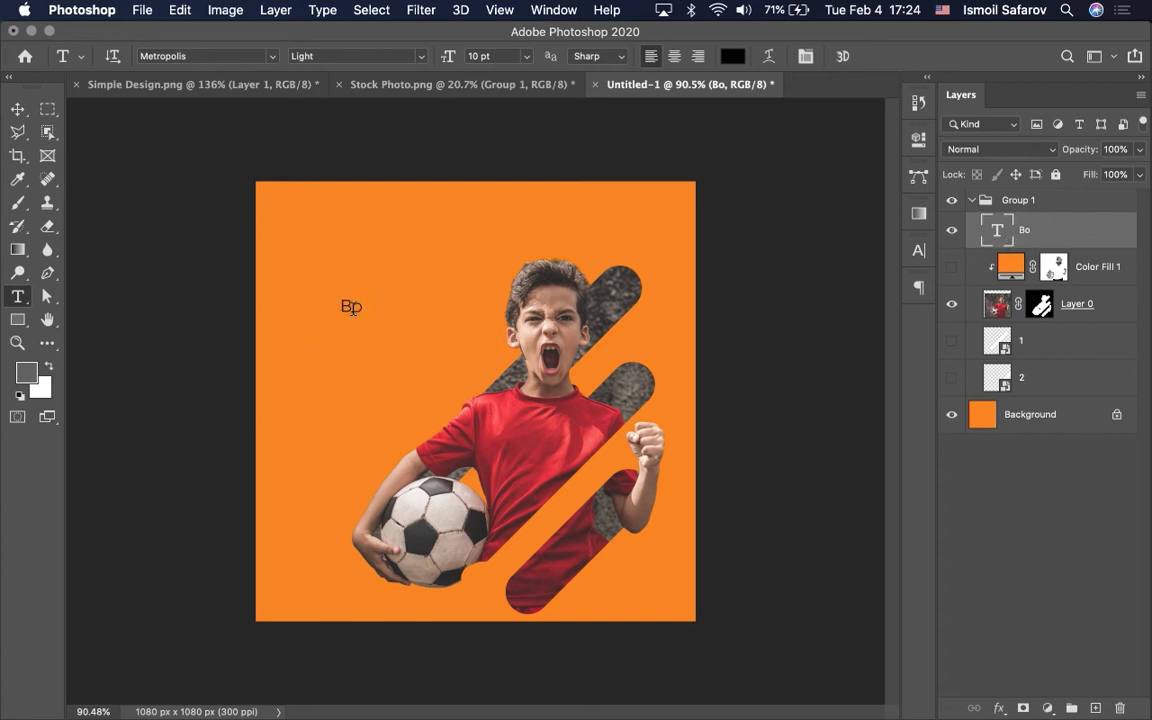
Type 'BOLALAR VA O'SMIRLAR' and begin the second line with 'FUTBOL'.
text(OLALAR VA O'Z)
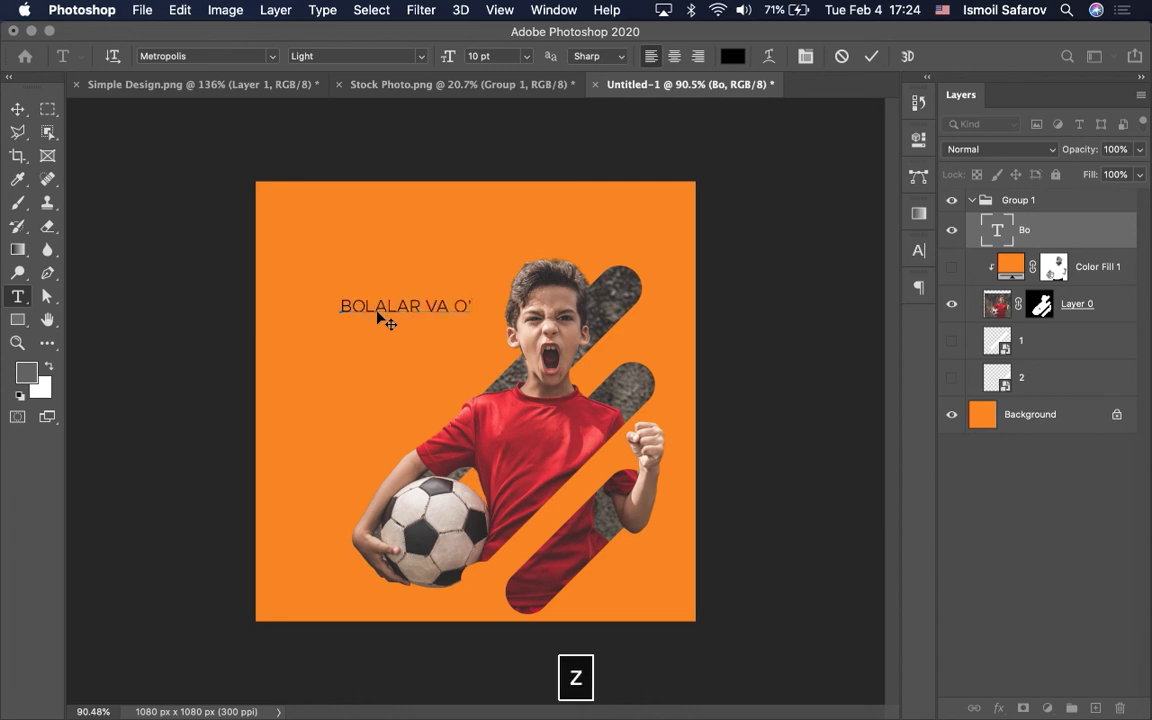
key(BackSpace)
key(BackSpace)
text(')
key(Left)
key(BackSpace)
key(Right)
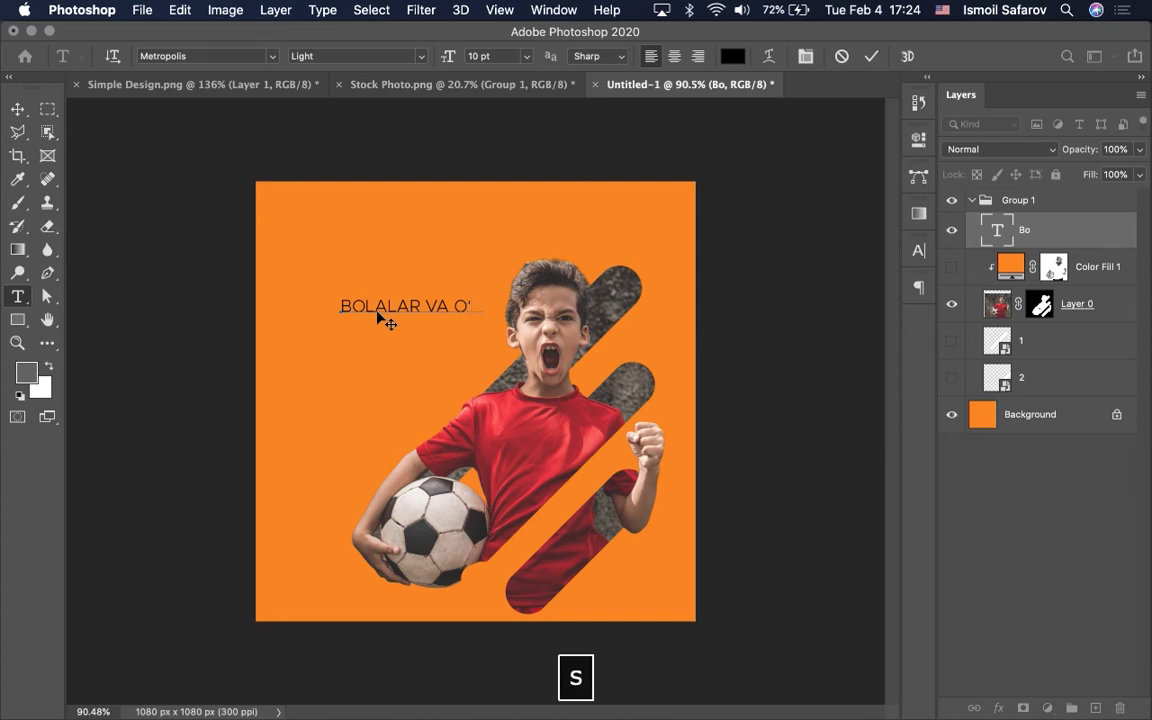
text(SMIRLAR)
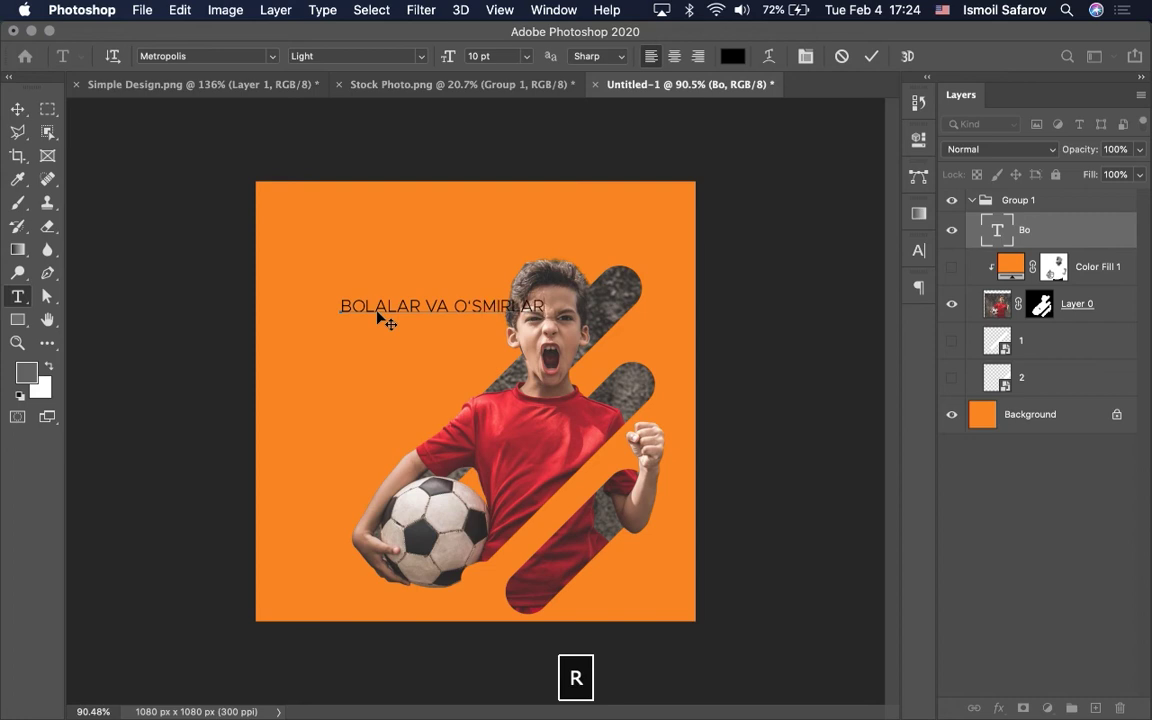
key(Return)
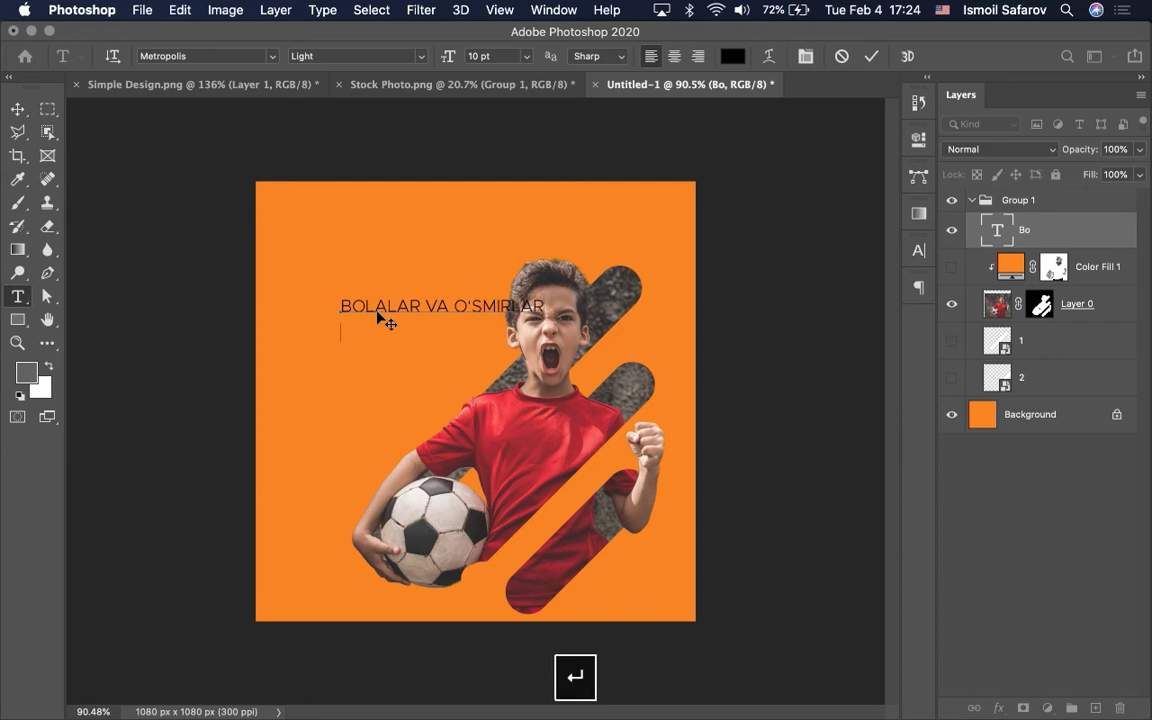
text(F)
key(BackSpace)
text(FUTBOL MAKTABI)
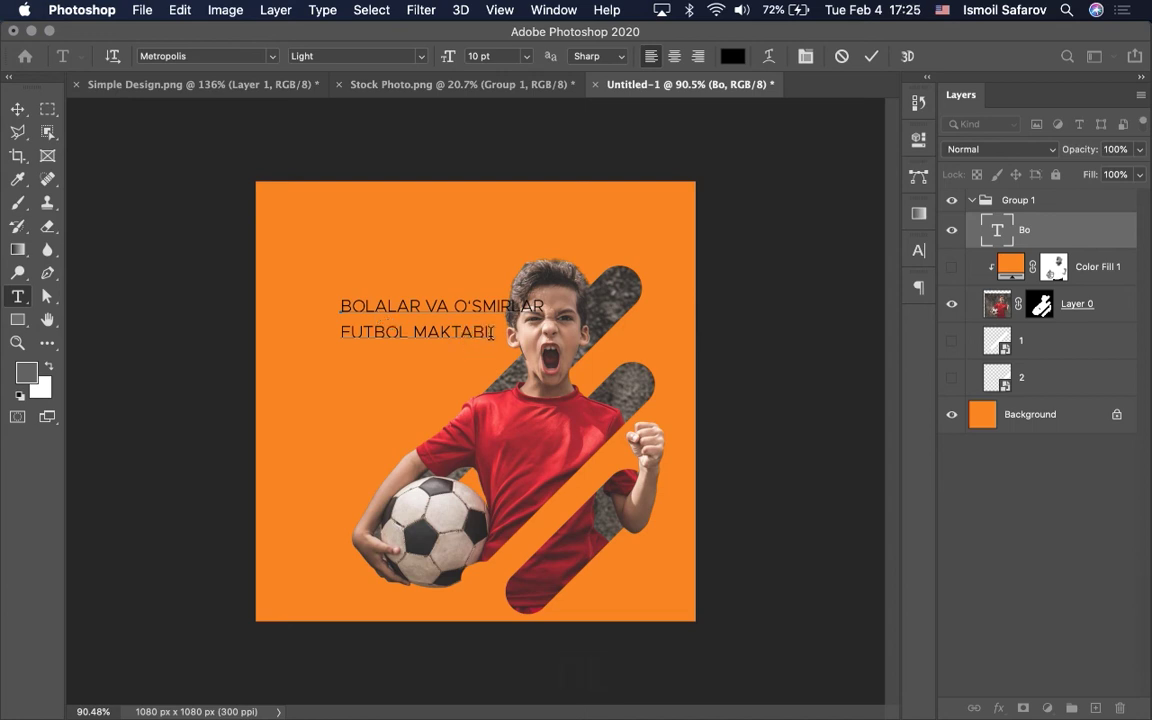
Set the FUTBOL MAKTABI line to 20 pt.
triple_click(389, 333)
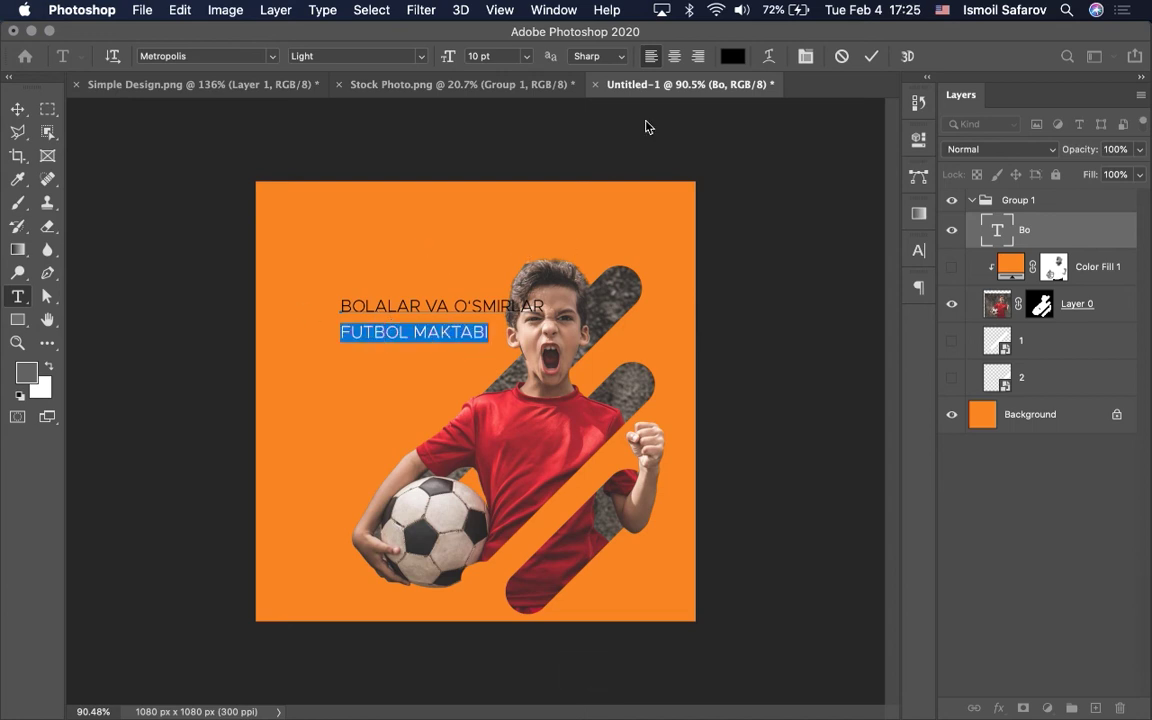
click(483, 57)
text(2)
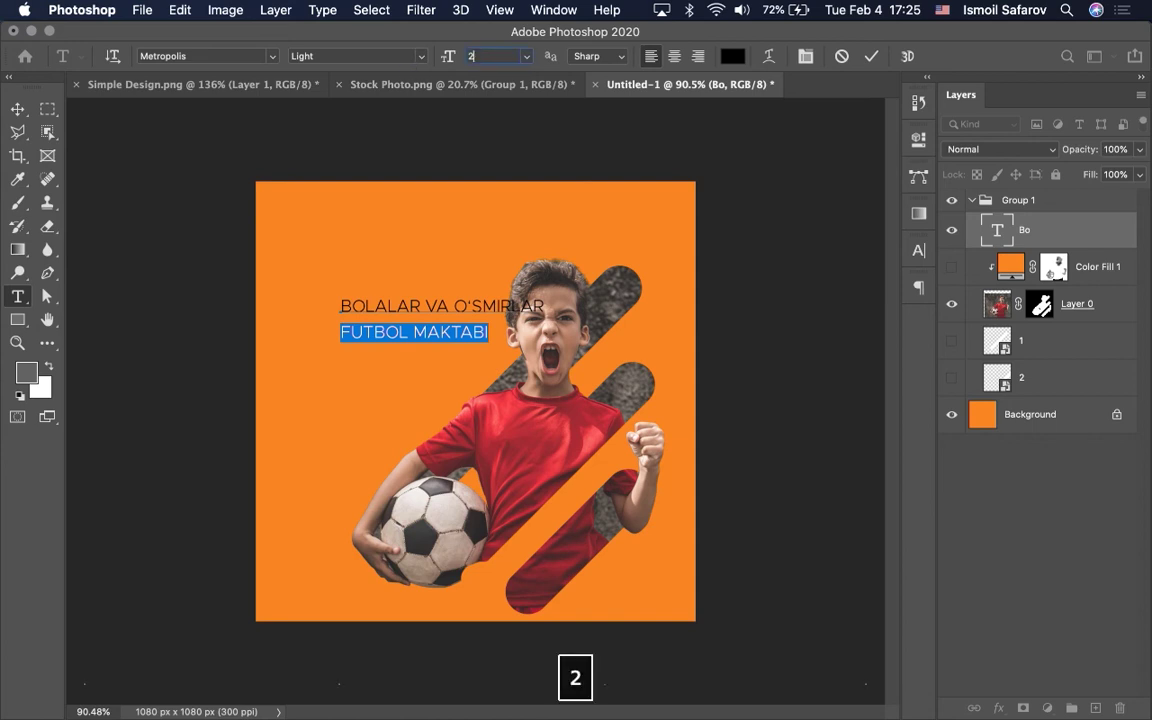
text(0)
key(Return)
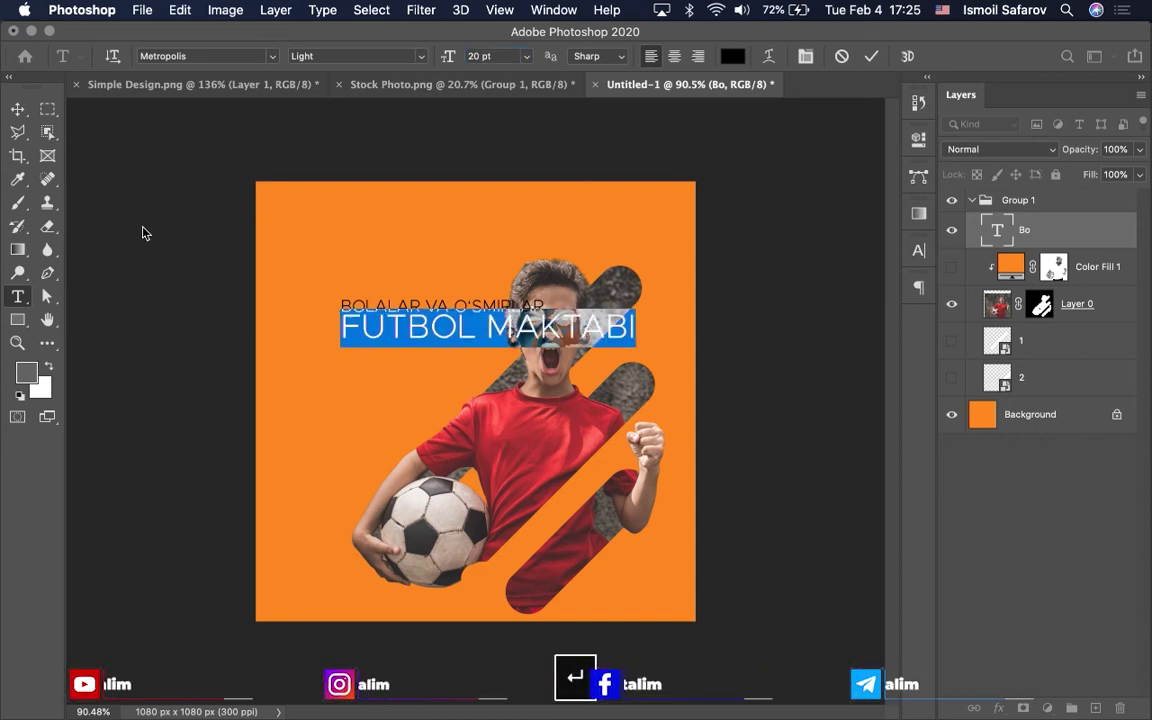
Commit the text and move the caption to the poster's top-left corner.
key(Escape)
key(v)
mouse_move(381, 324)
mouse_down()
mouse_move(310, 285)
mouse_move(315, 222)
mouse_move(319, 232)
mouse_up()
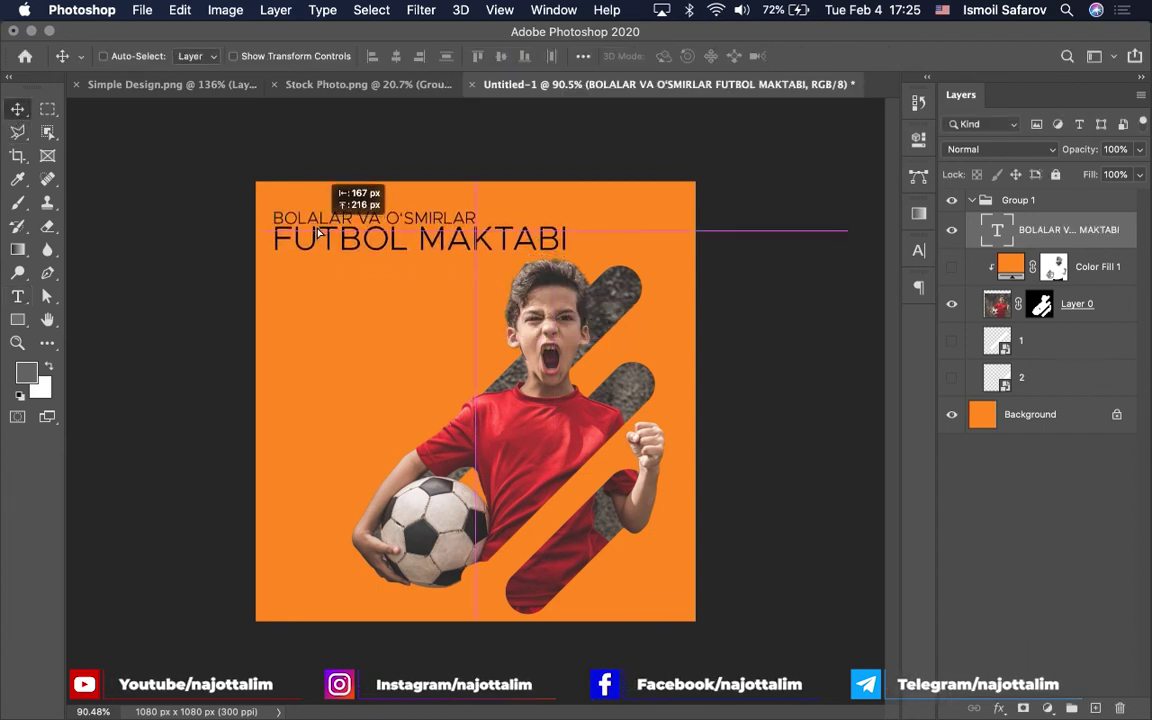
Break MAKTABI onto its own line and select the word MAKTABI.
double_click(460, 245)
click(431, 250)
key(Return)
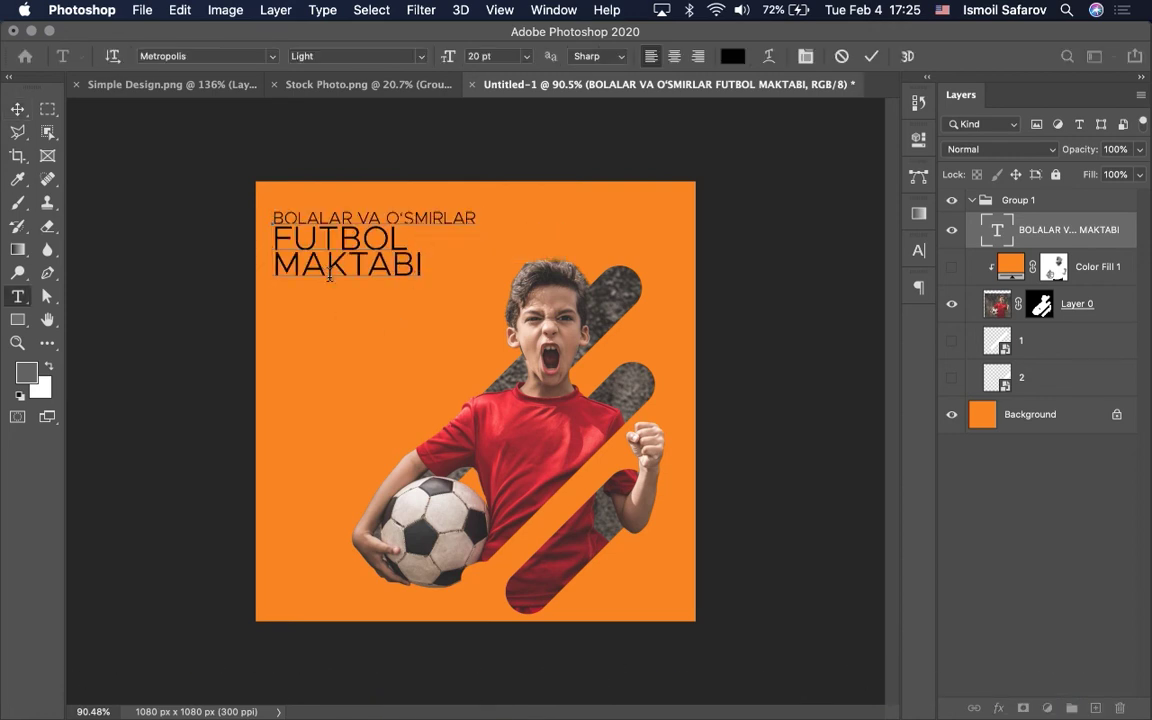
mouse_move(425, 265)
mouse_down()
mouse_move(231, 207)
mouse_move(263, 202)
mouse_up()
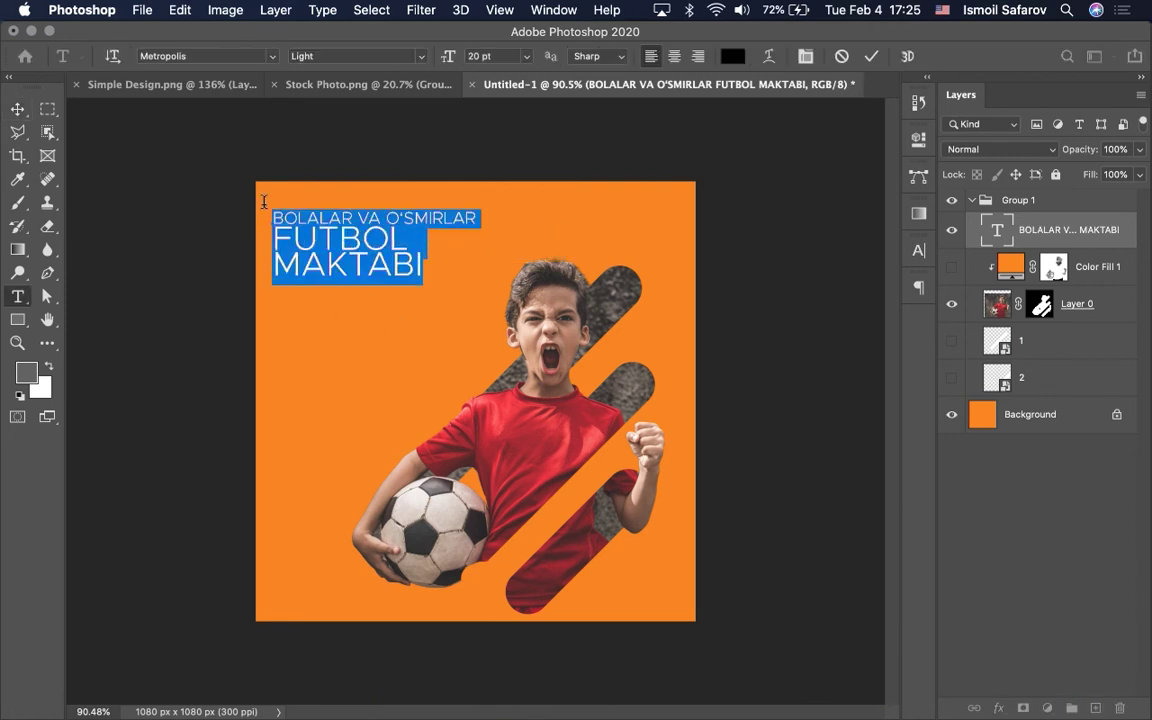
click(410, 270)
drag(427, 270, 270, 275)
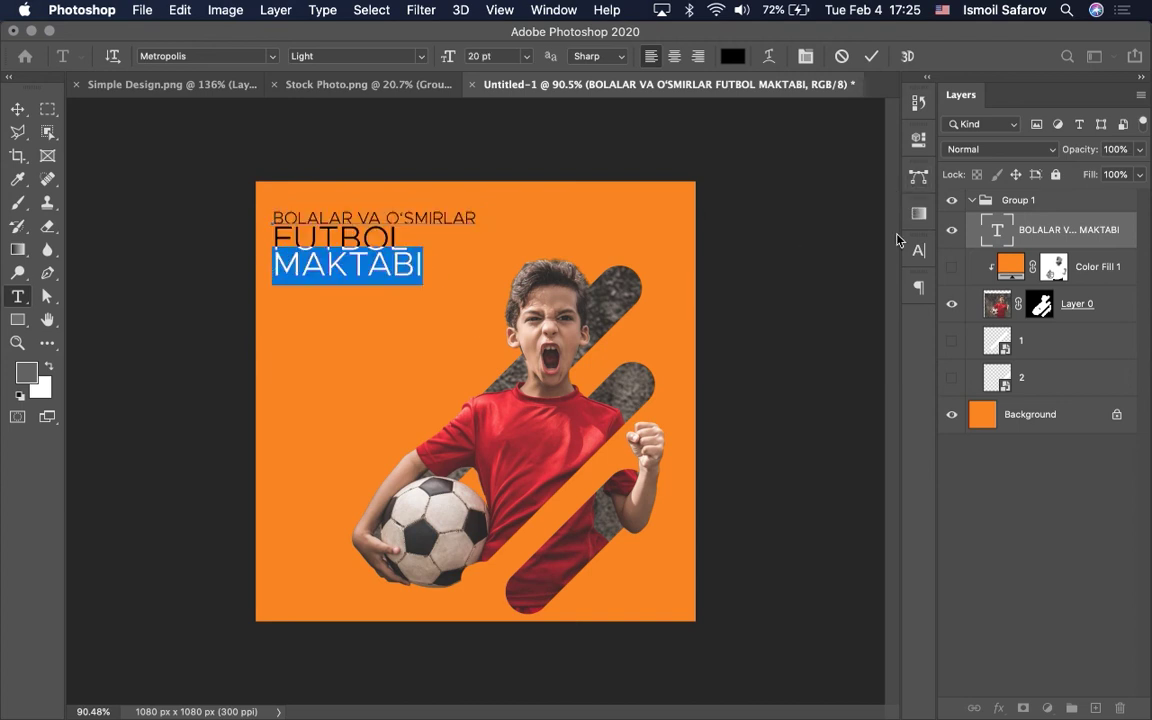
Adjust the headline line spacing, setting FUTBOL's leading to 20.24 pt.
click(919, 252)
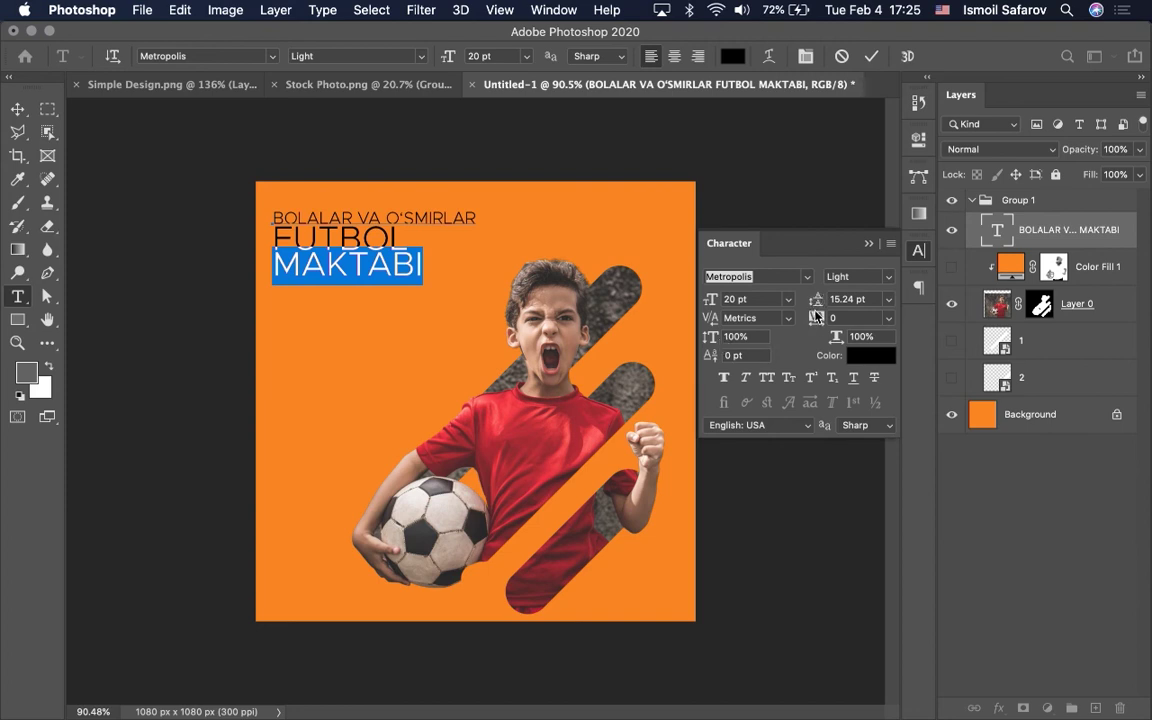
drag(818, 305, 825, 310)
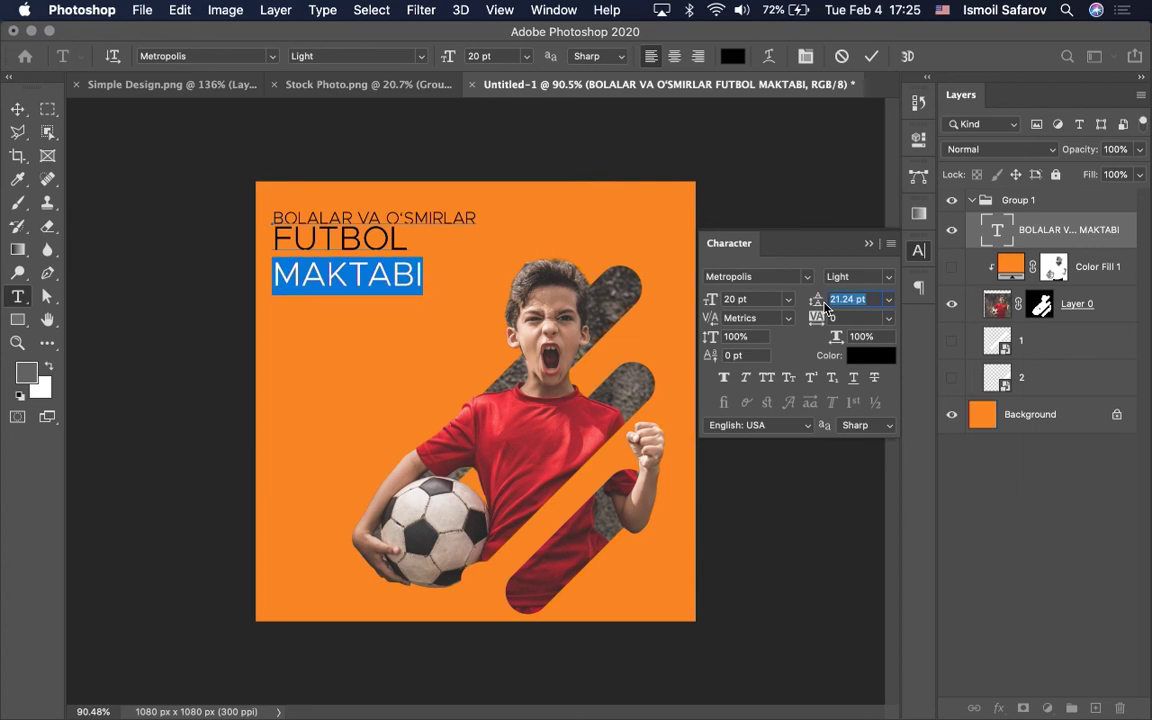
click(868, 245)
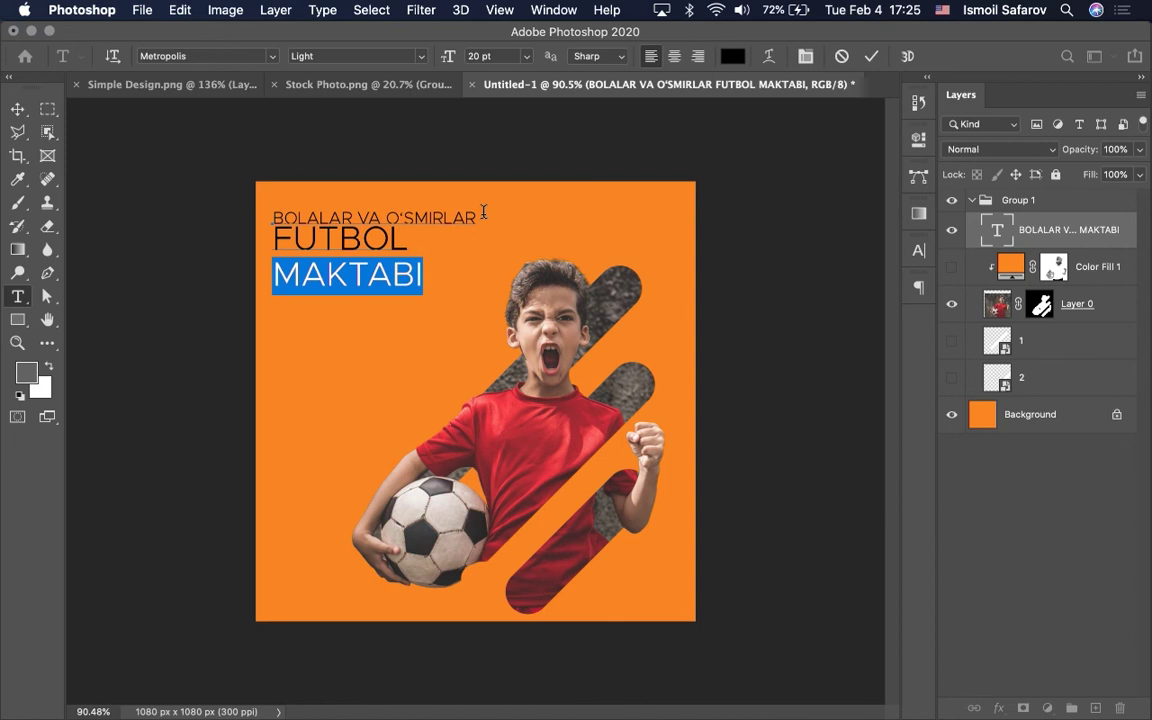
drag(483, 212, 261, 219)
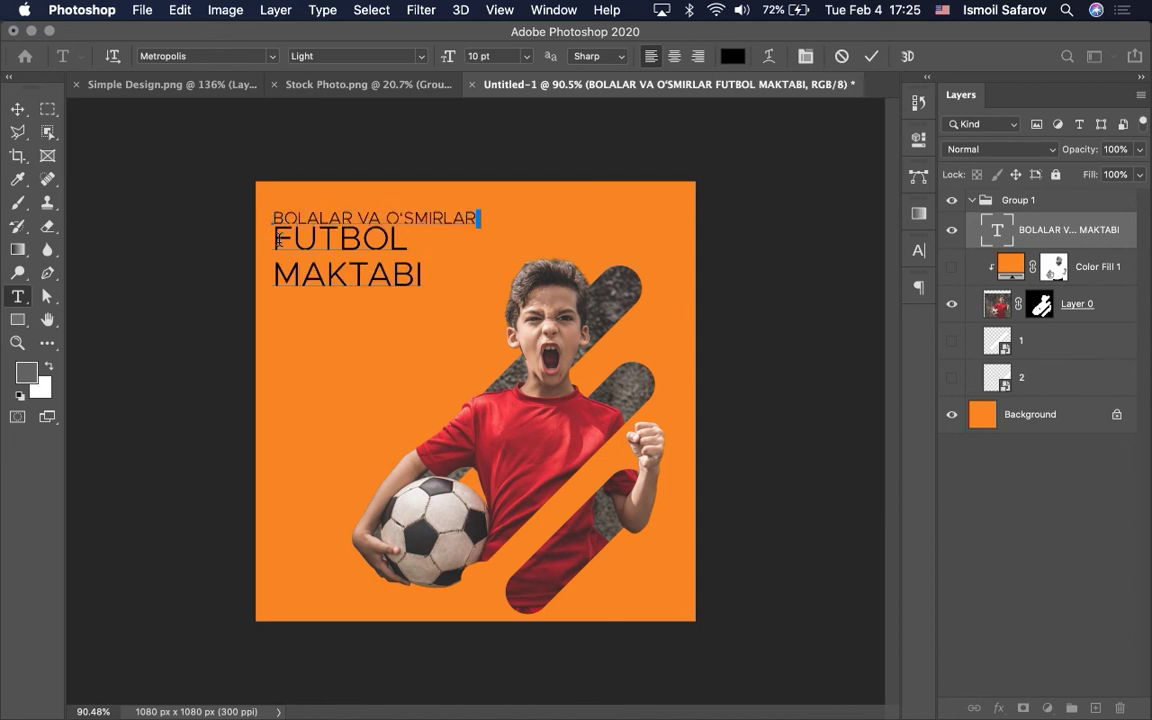
double_click(411, 242)
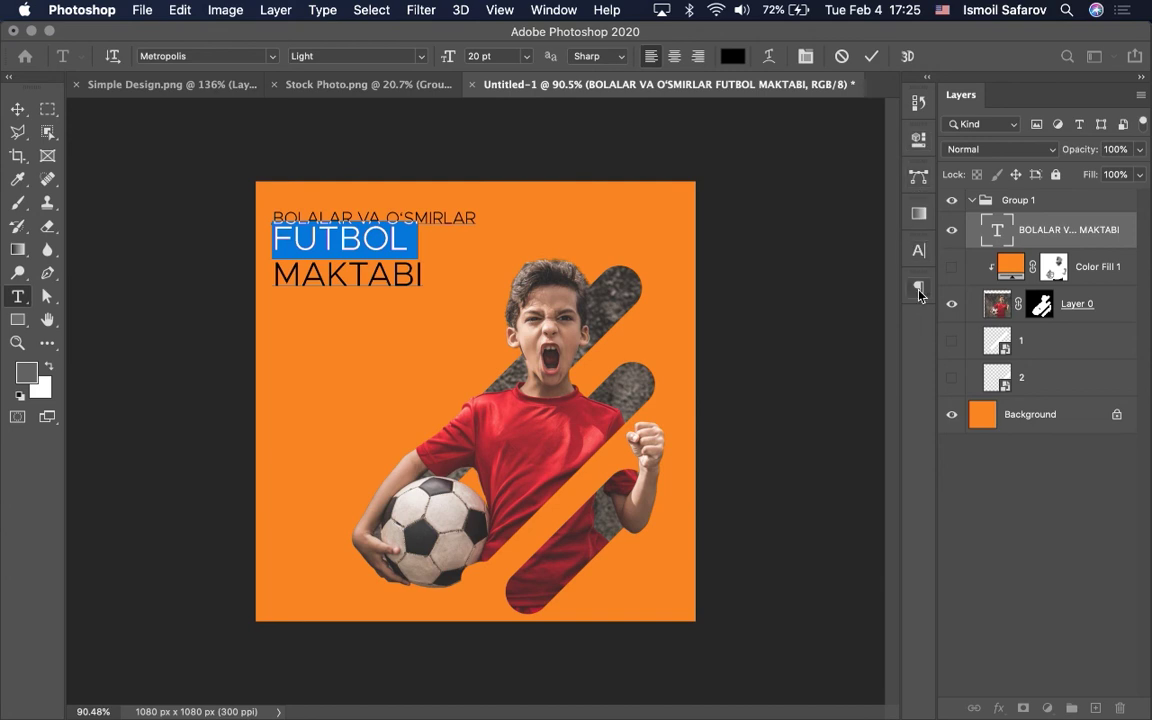
key(super+t)
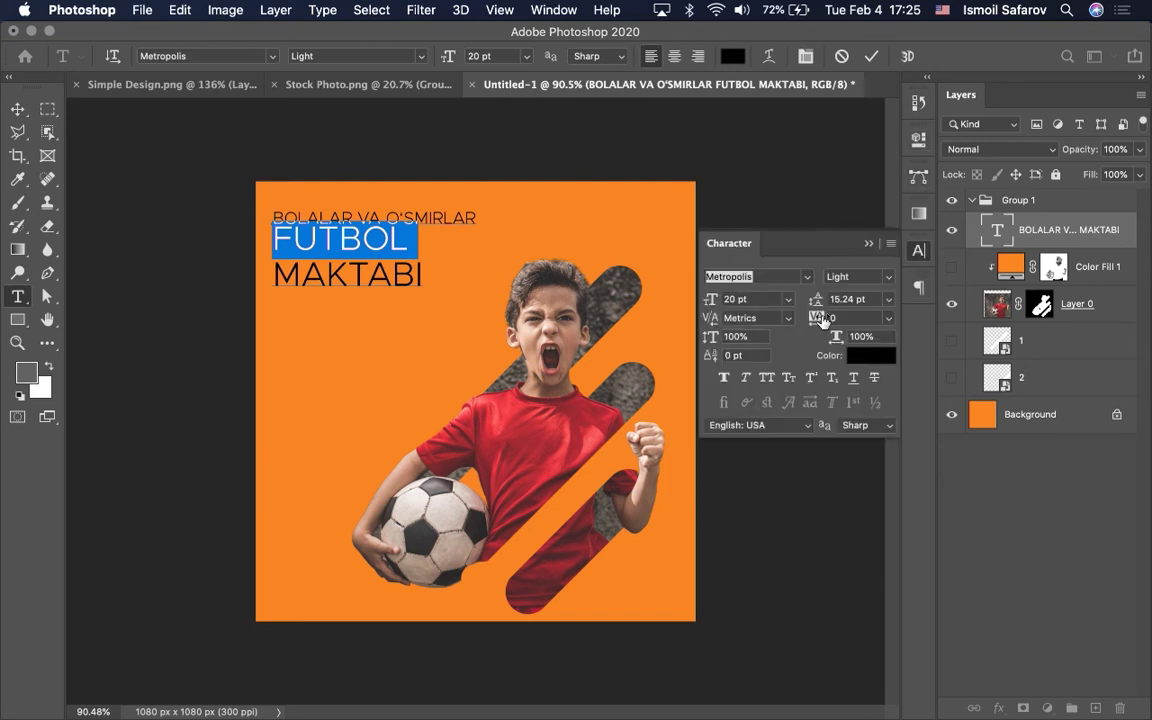
drag(816, 307, 821, 308)
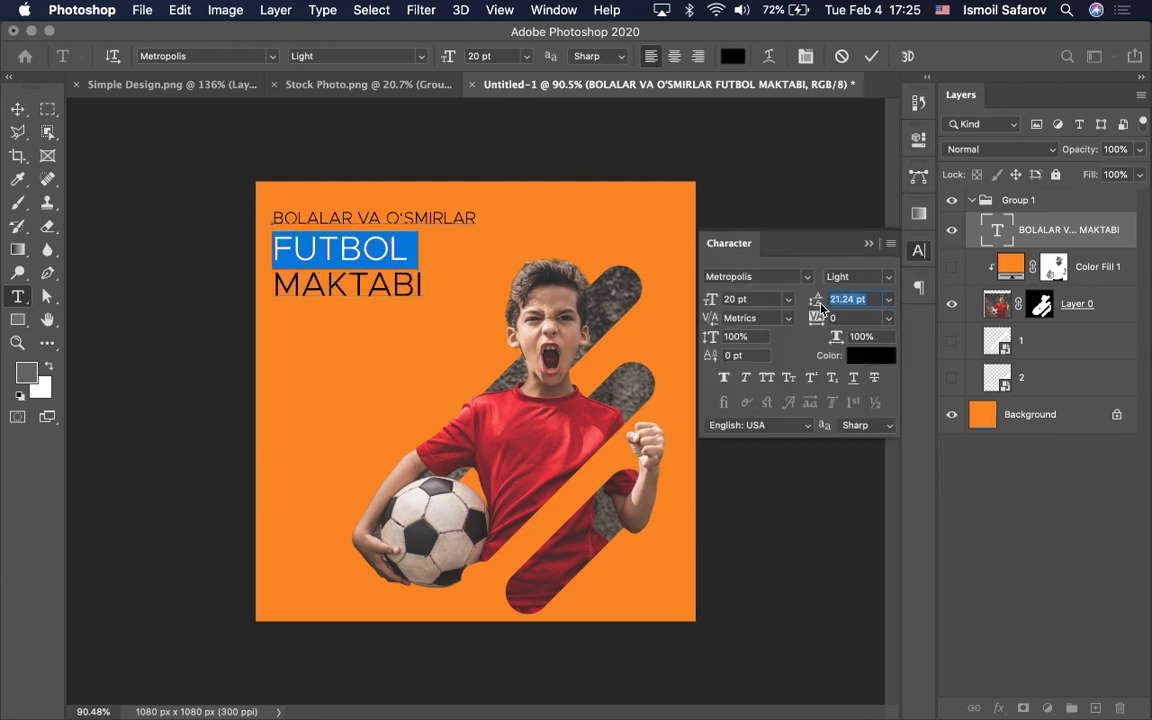
key(Down)
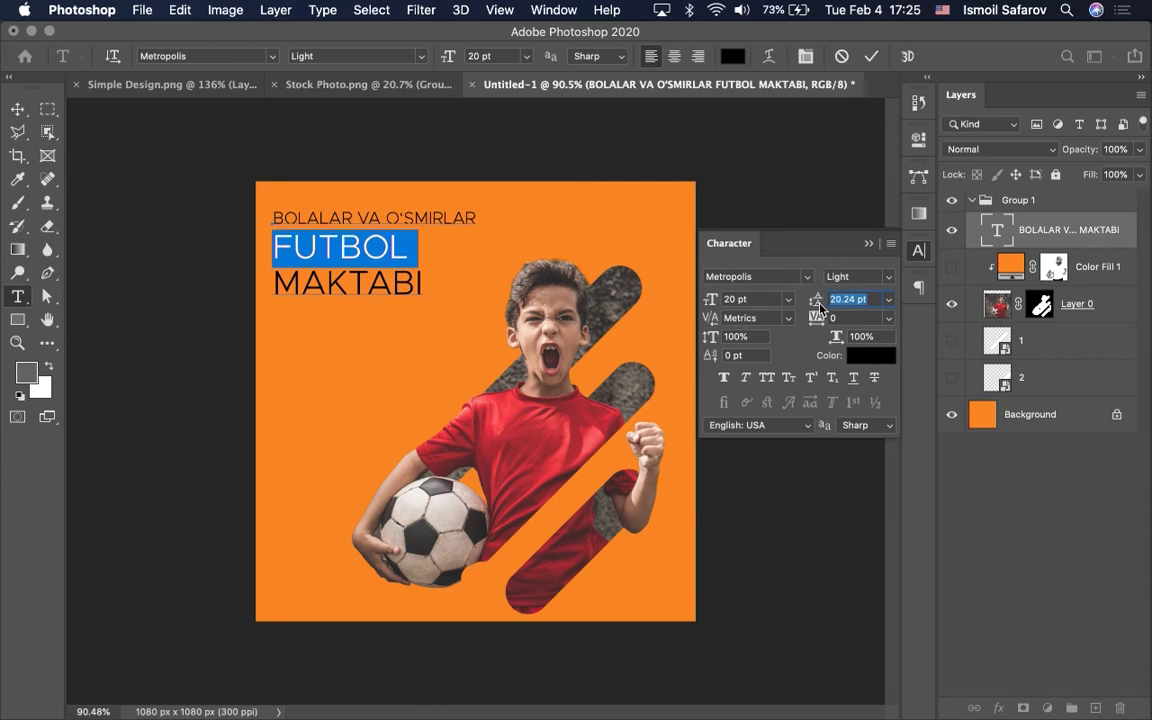
key(Return)
Set the FUTBOL and MAKTABI lines to the Bold font style.
drag(425, 287, 199, 222)
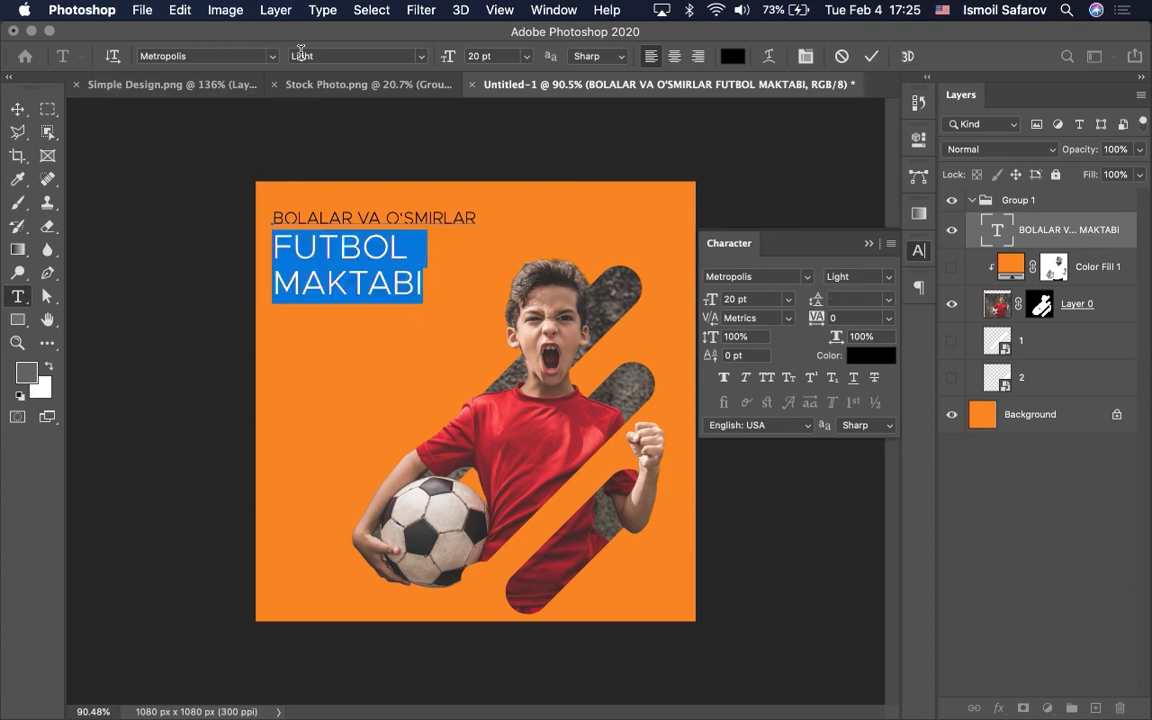
text(Bold)
key(Return)
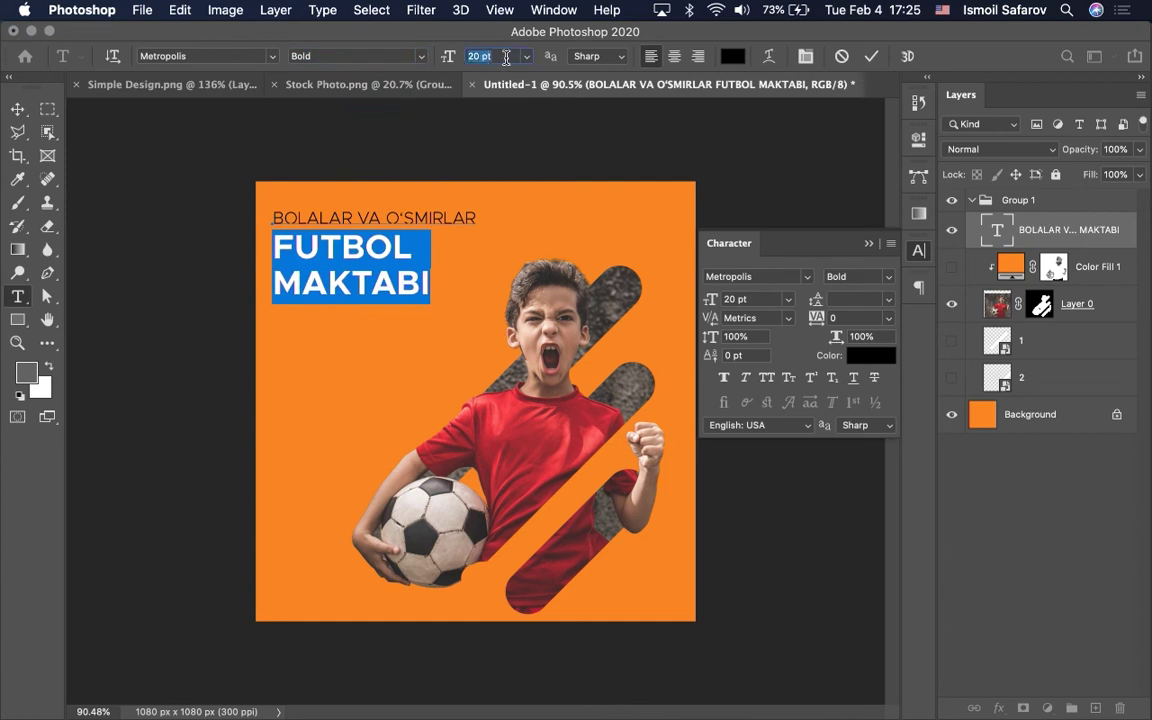
text(3)
key(Escape)
Scale up the whole title text block with Free Transform.
click(17, 108)
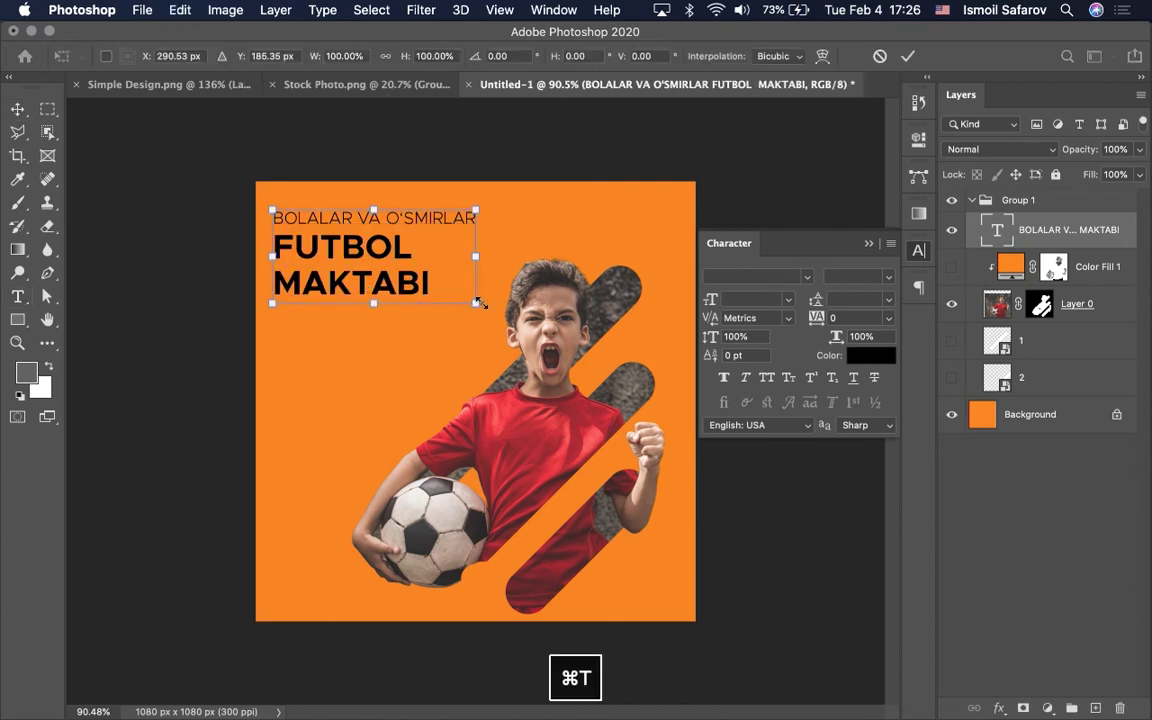
drag(478, 302, 517, 322)
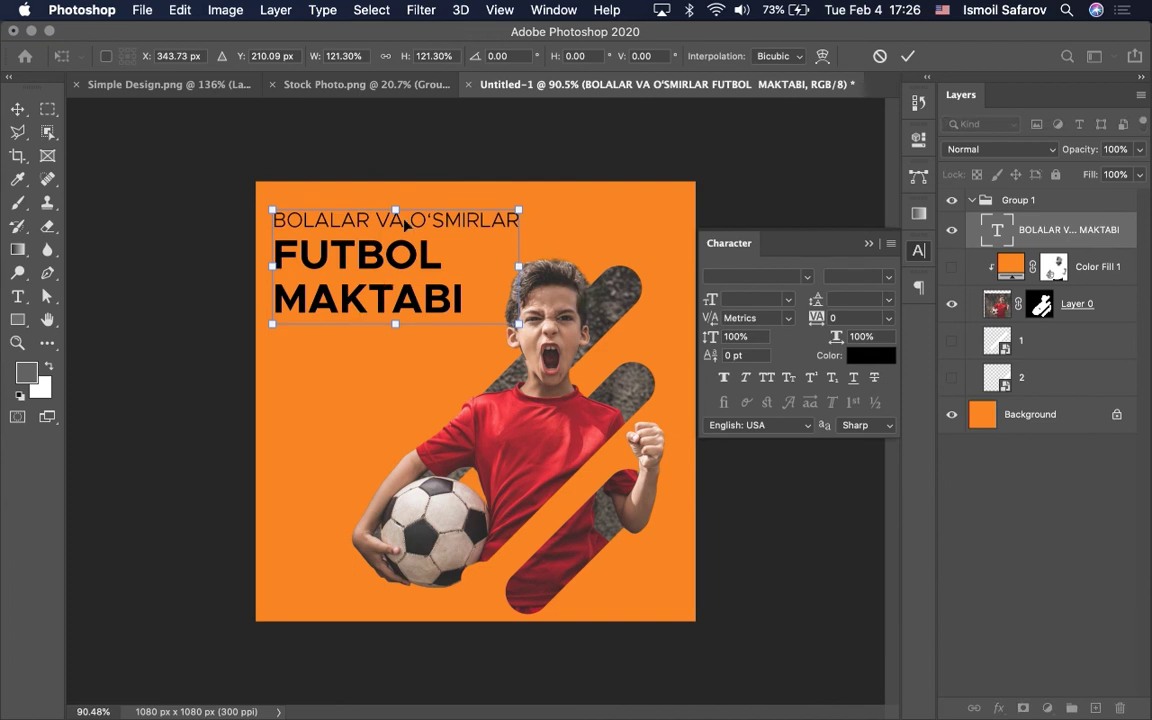
key(Return)
Move the BOLALAR VA O'SMIRLAR line from the top to below MAKTABI.
double_click(452, 215)
drag(521, 220, 185, 231)
key(super+x)
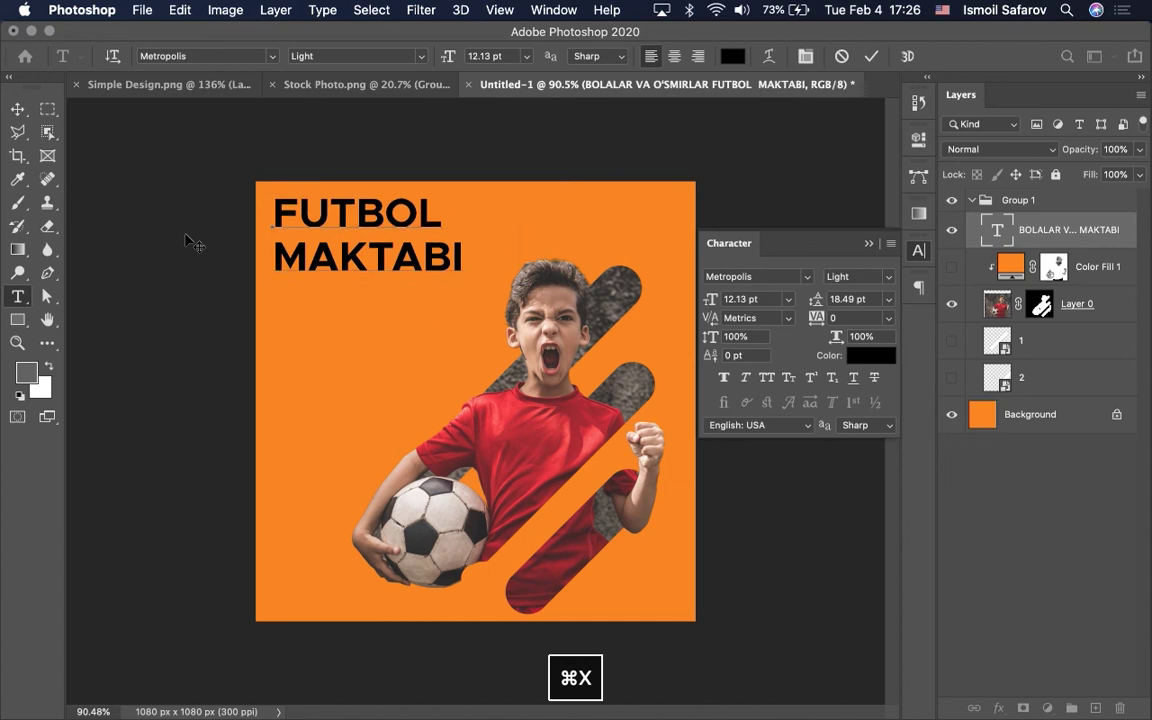
key(Down)
key(shift+Return)
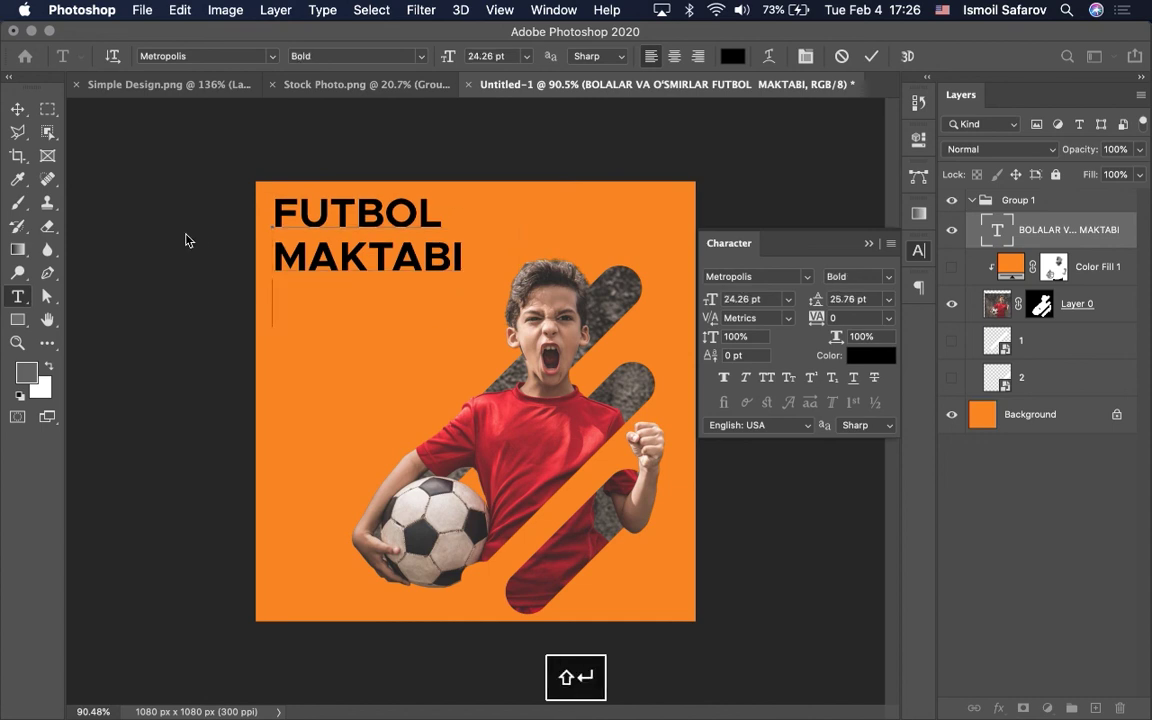
key(super+v)
key(BackSpace)
Make the BOLALAR VA O'SMIRLAR subtitle 8 pt with 12.49 pt leading.
click(17, 108)
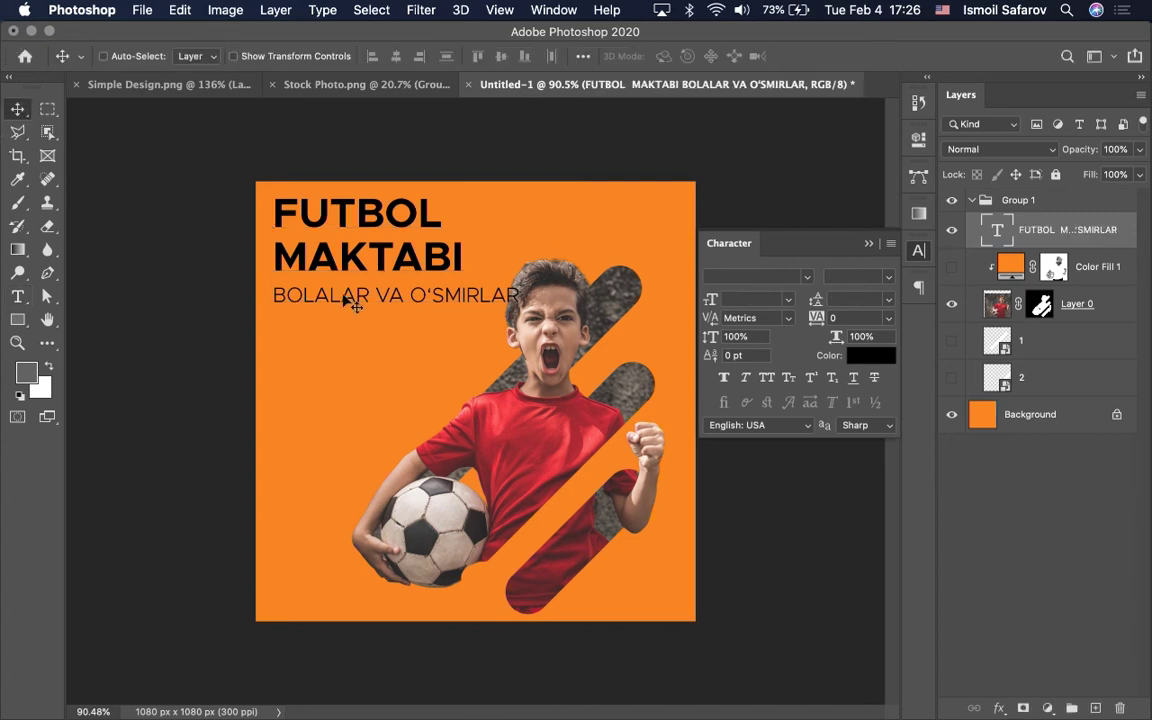
drag(381, 291, 379, 298)
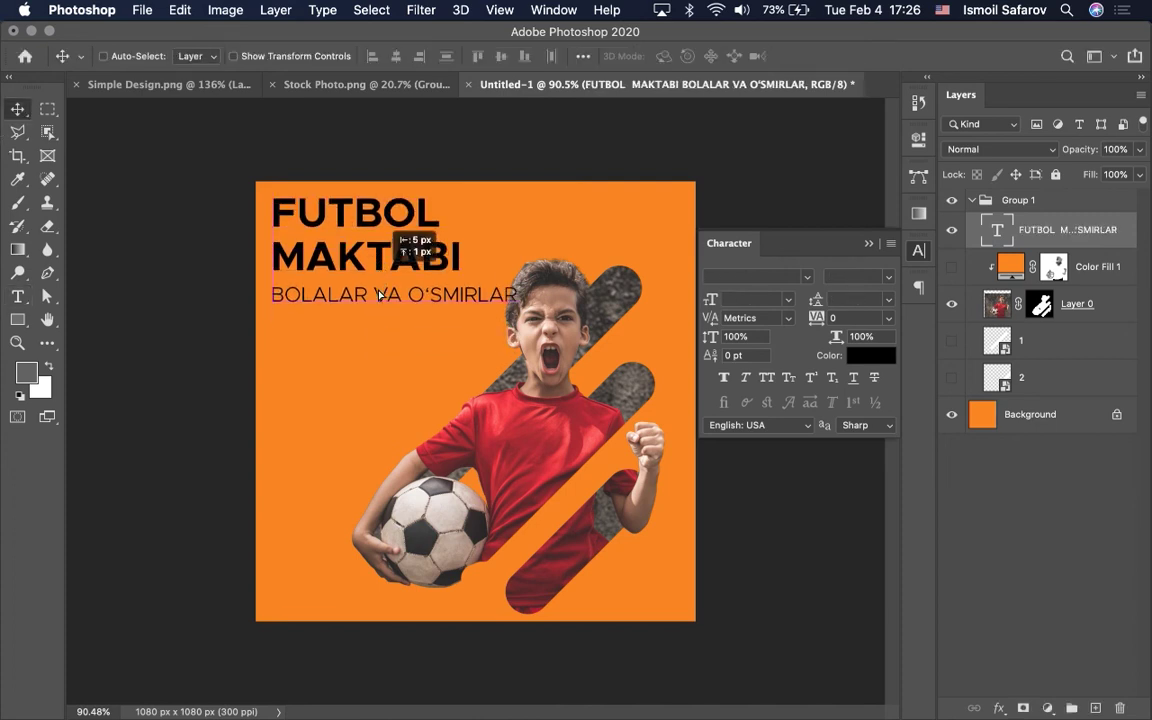
double_click(405, 305)
click(405, 305)
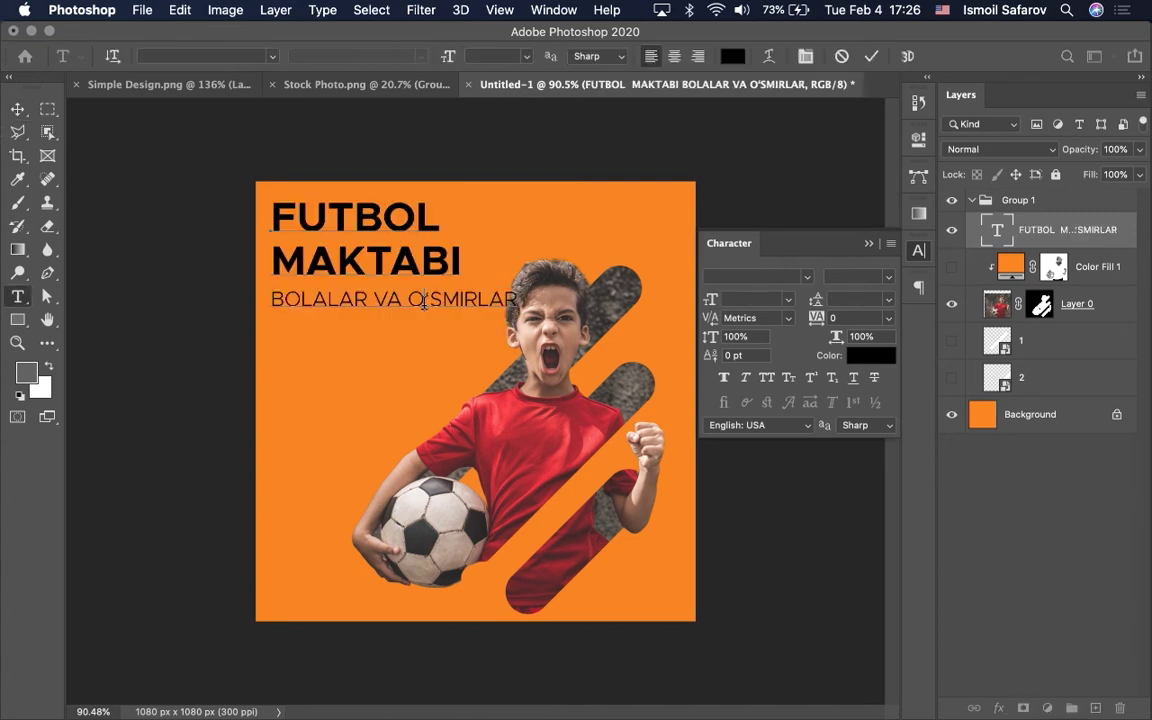
drag(519, 300, 266, 298)
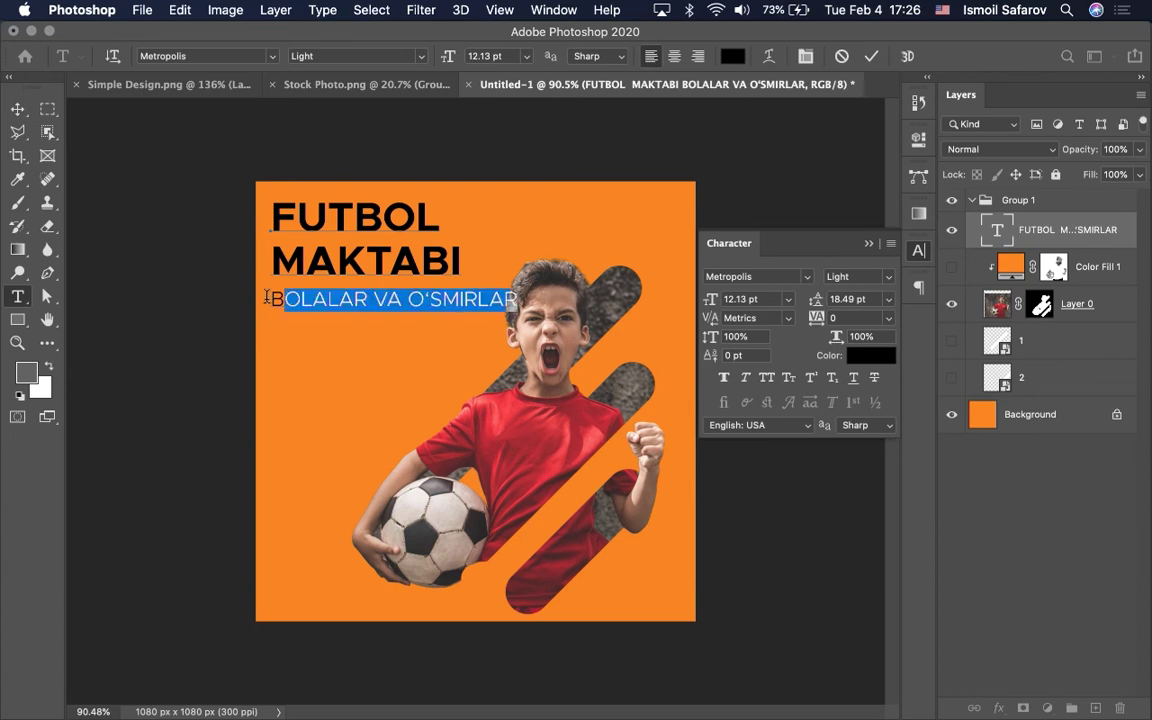
click(524, 58)
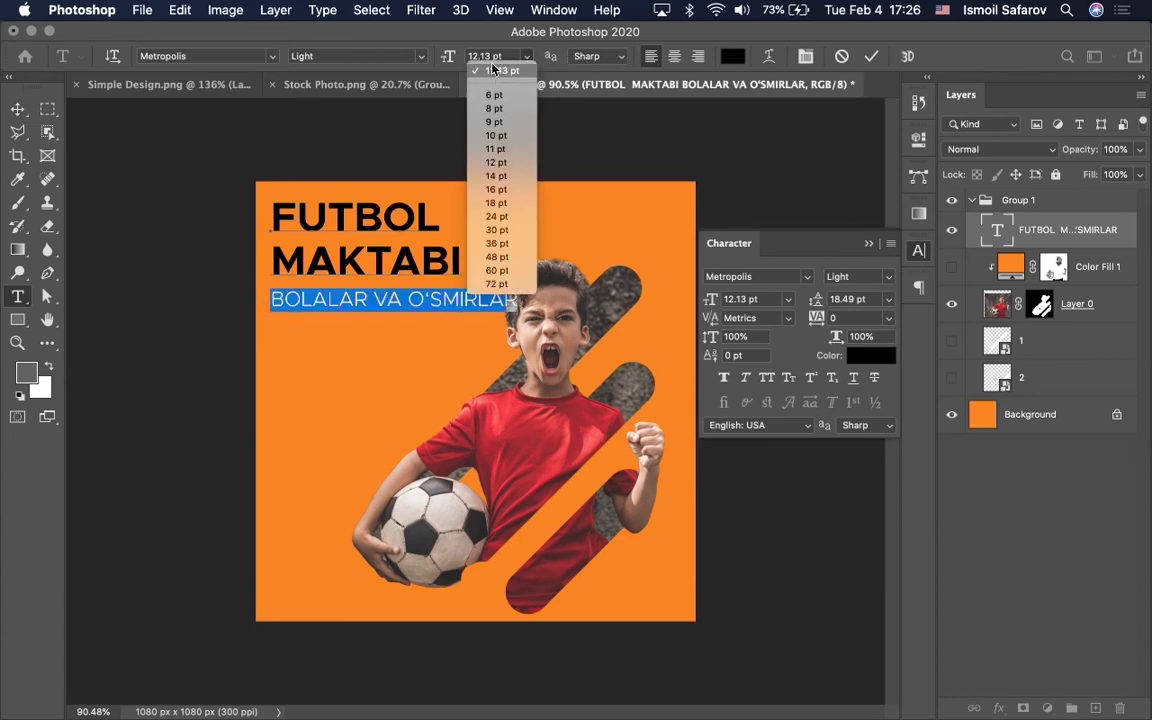
click(506, 56)
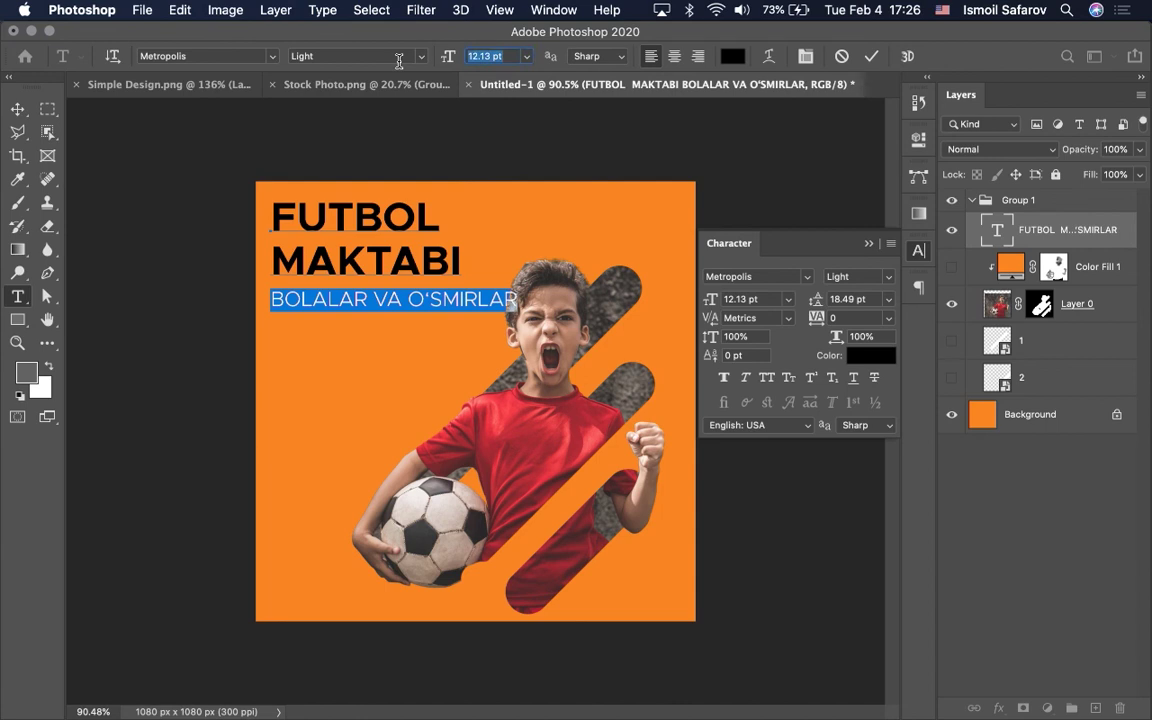
text(8)
key(Return)
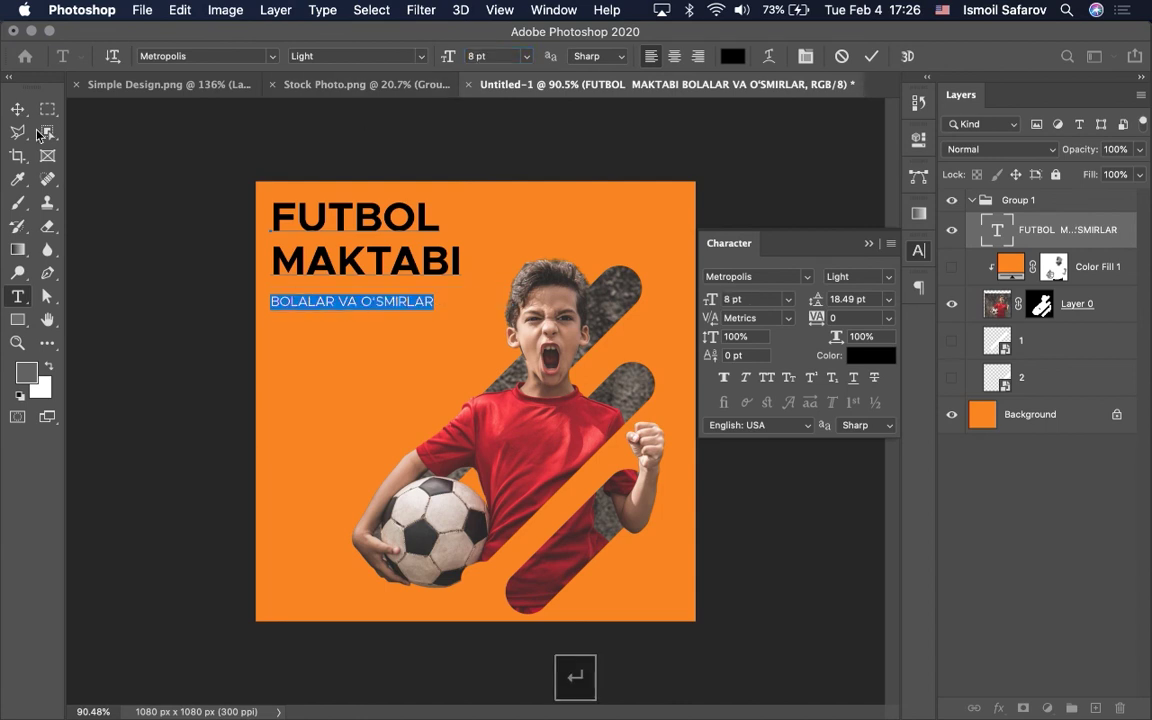
drag(820, 304, 816, 303)
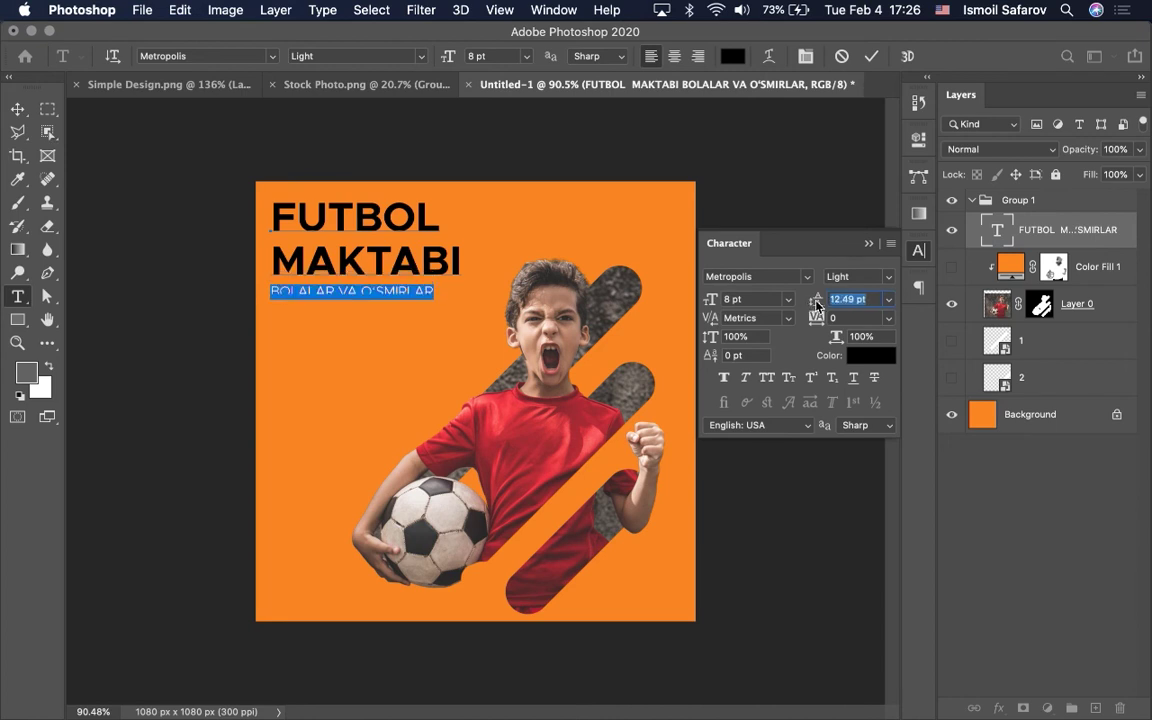
click(18, 108)
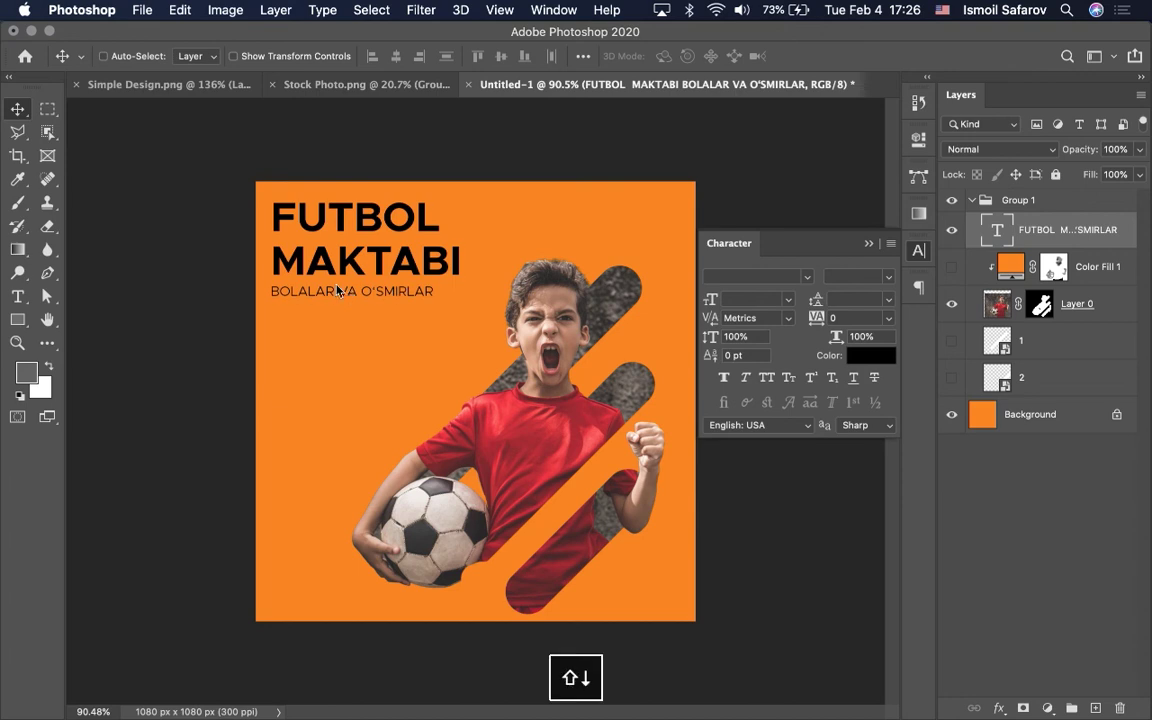
Right-align all the title lines and move the block back to the top-left.
key(shift+Down)
key(shift+Down)
key(shift+Down)
key(shift+Down)
key(shift+Down)
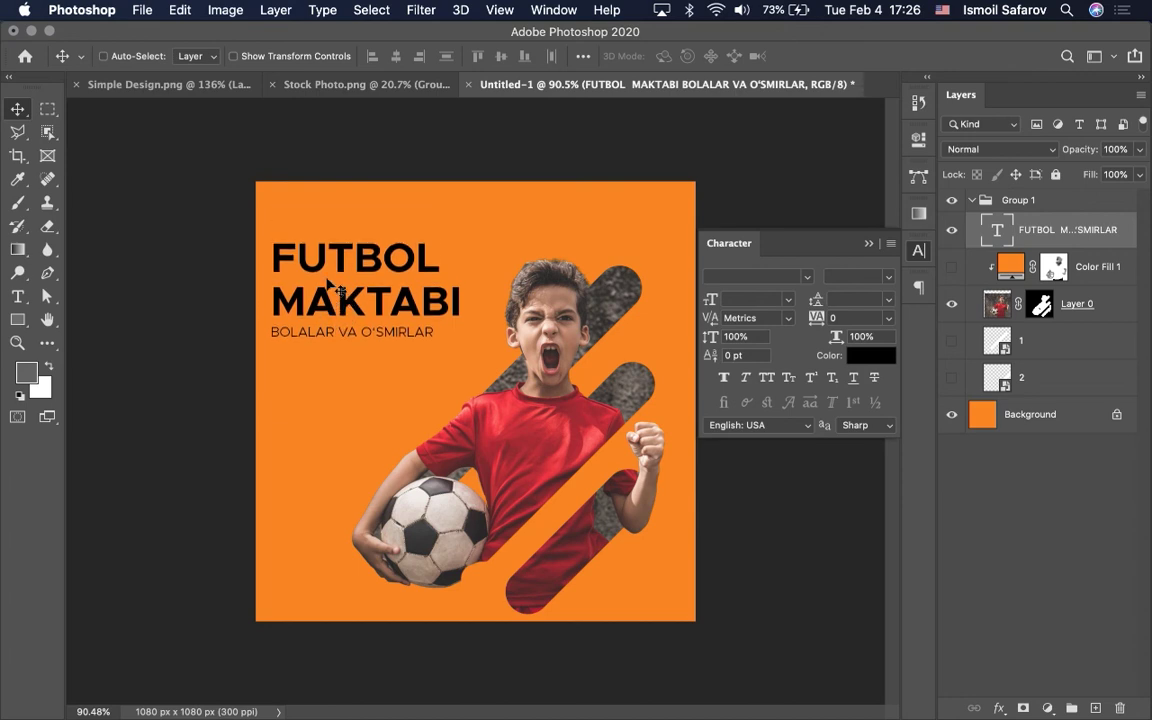
double_click(294, 253)
click(270, 272)
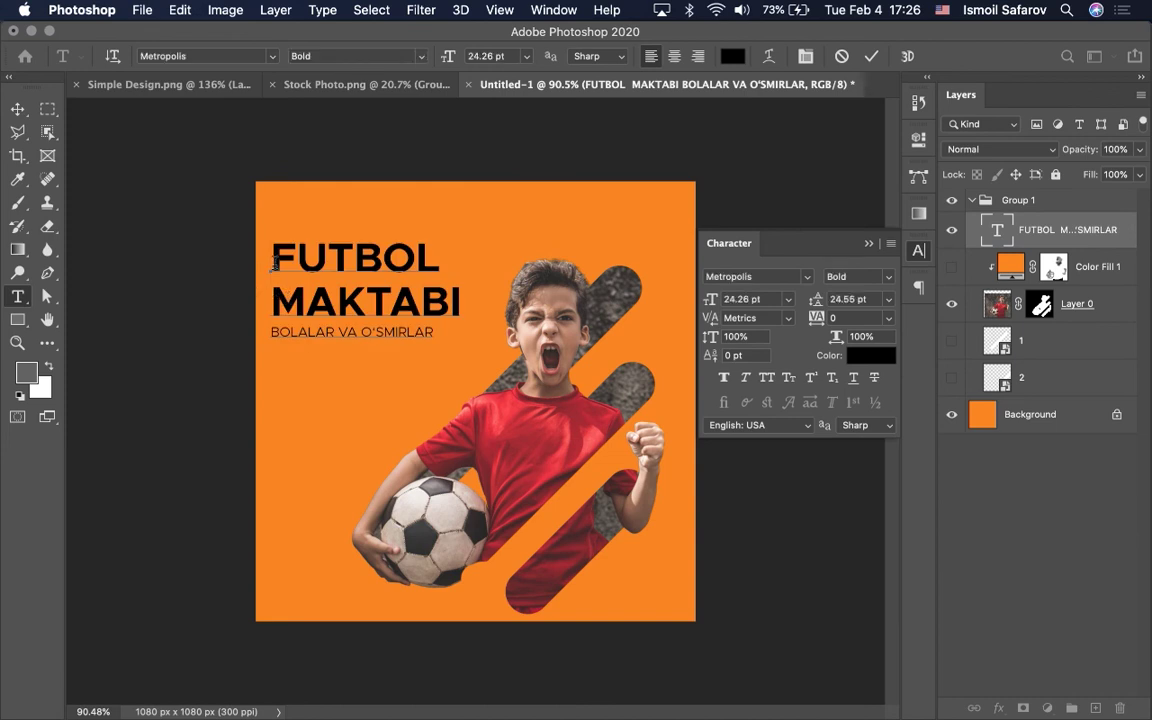
key(super+a)
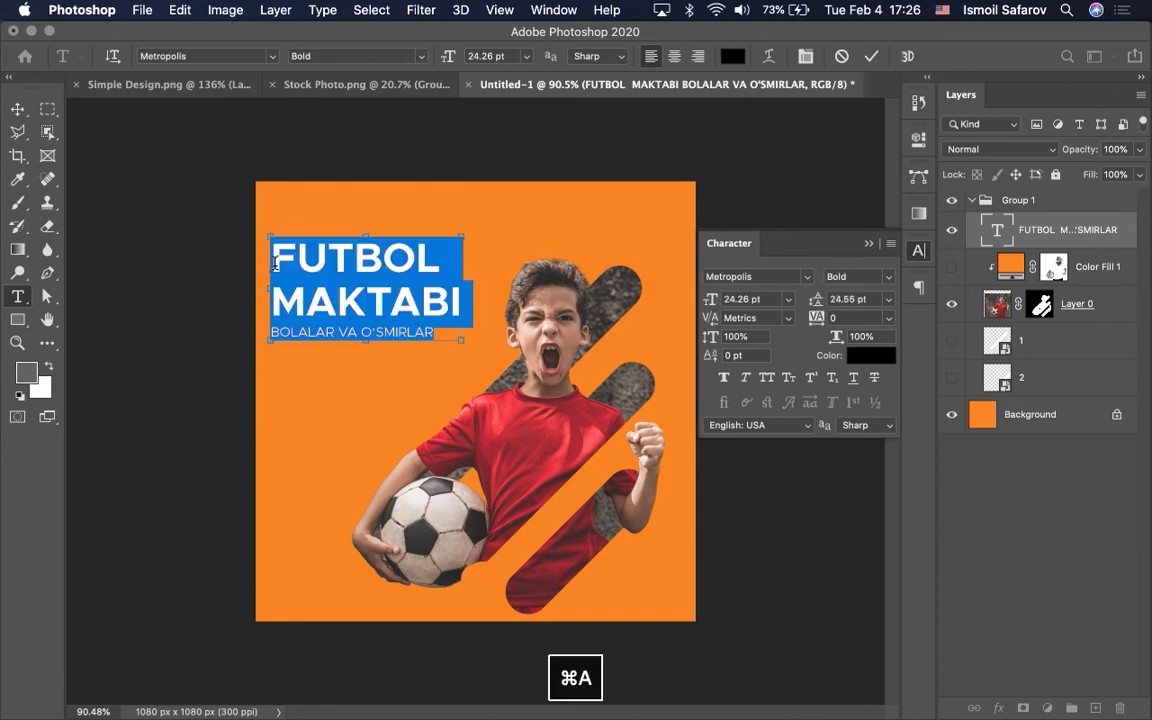
click(698, 56)
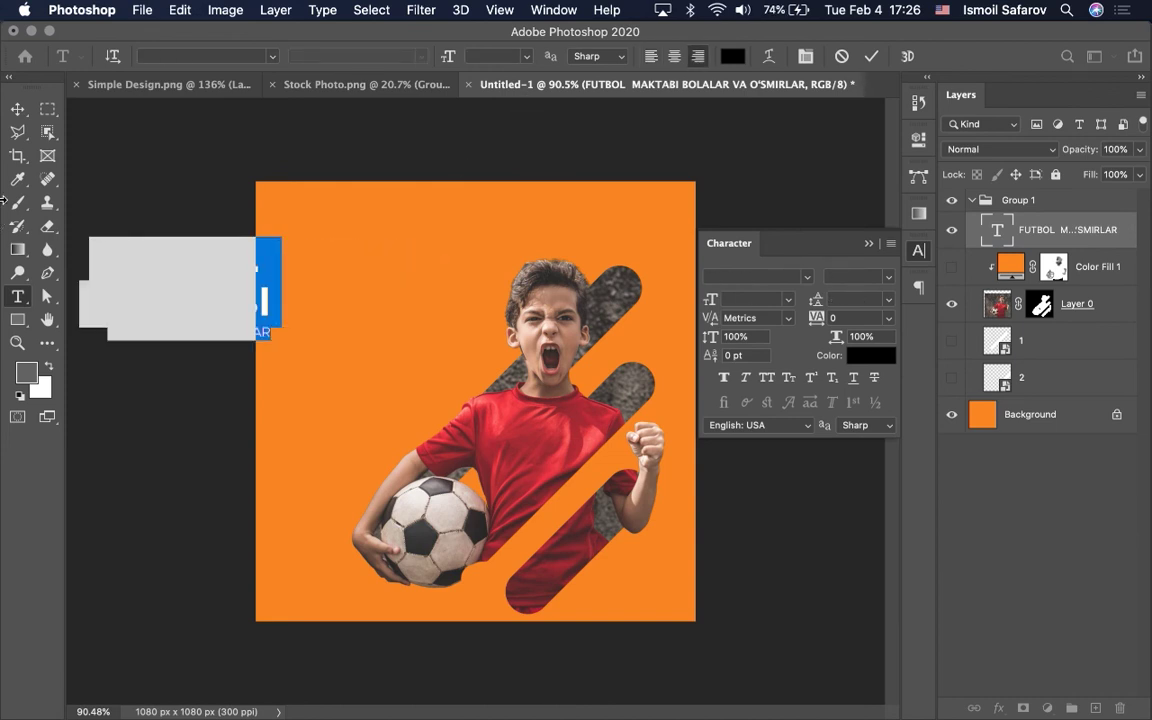
click(17, 108)
drag(261, 303, 431, 311)
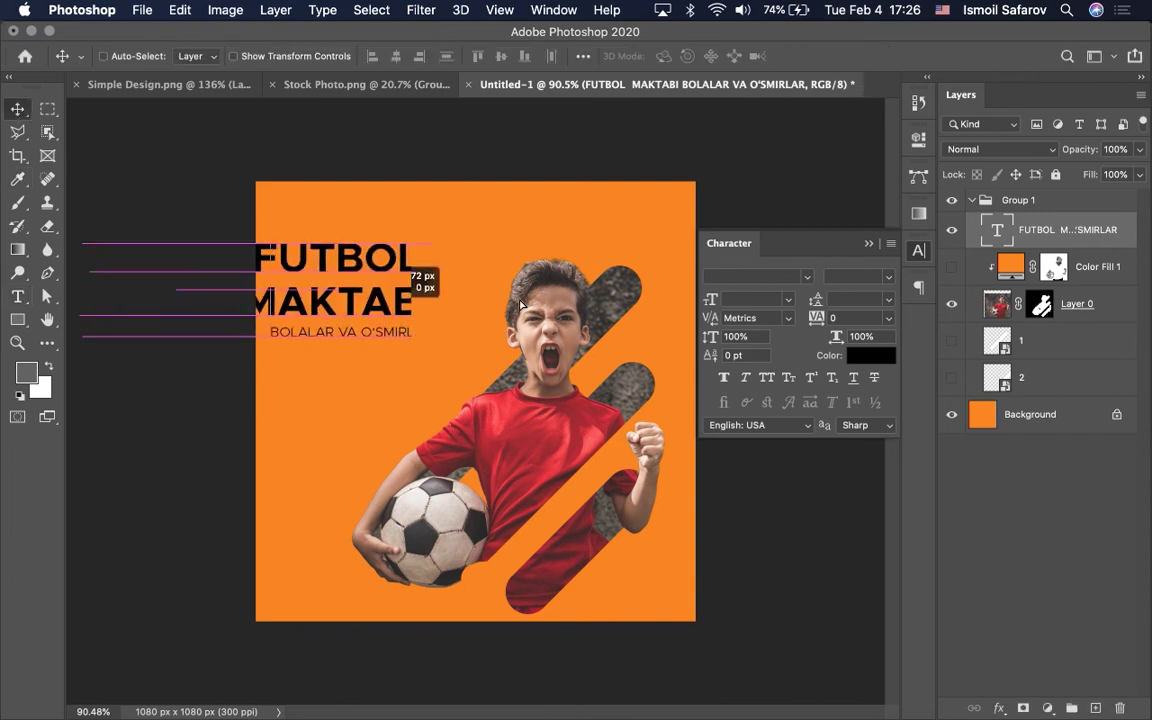
Remove the space after FUTBOL and move BOLALAR VA O'SMIRLAR back above FUTBOL.
double_click(431, 310)
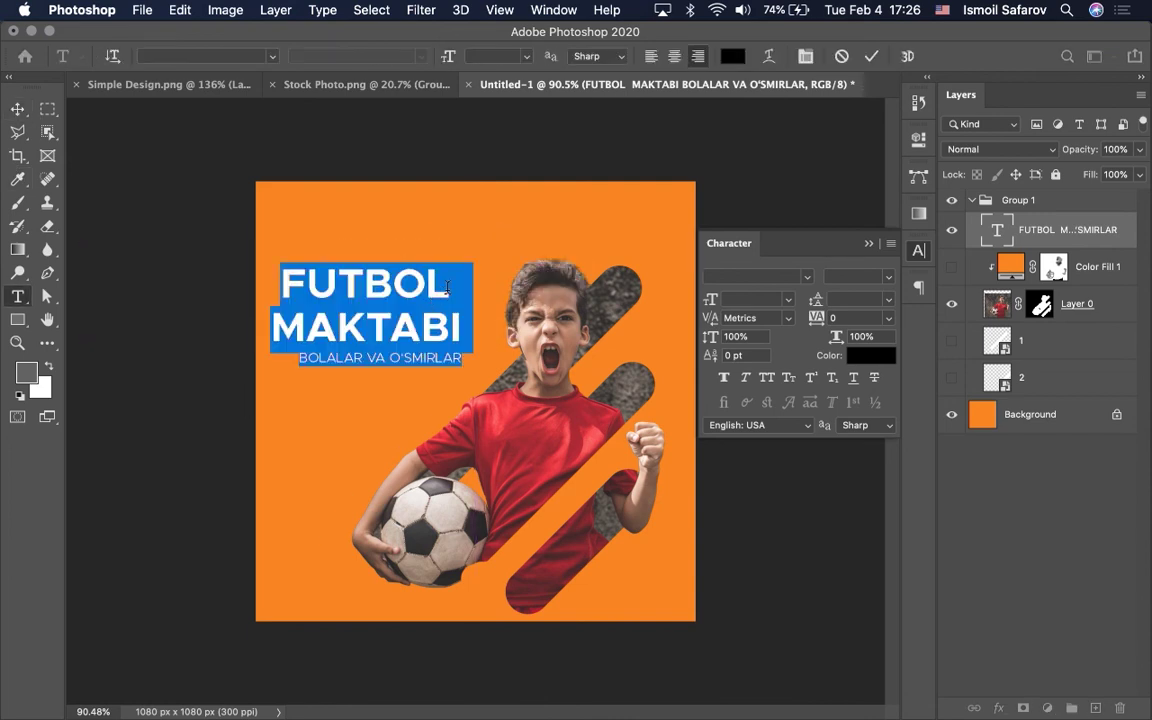
click(447, 287)
double_click(478, 287)
click(462, 288)
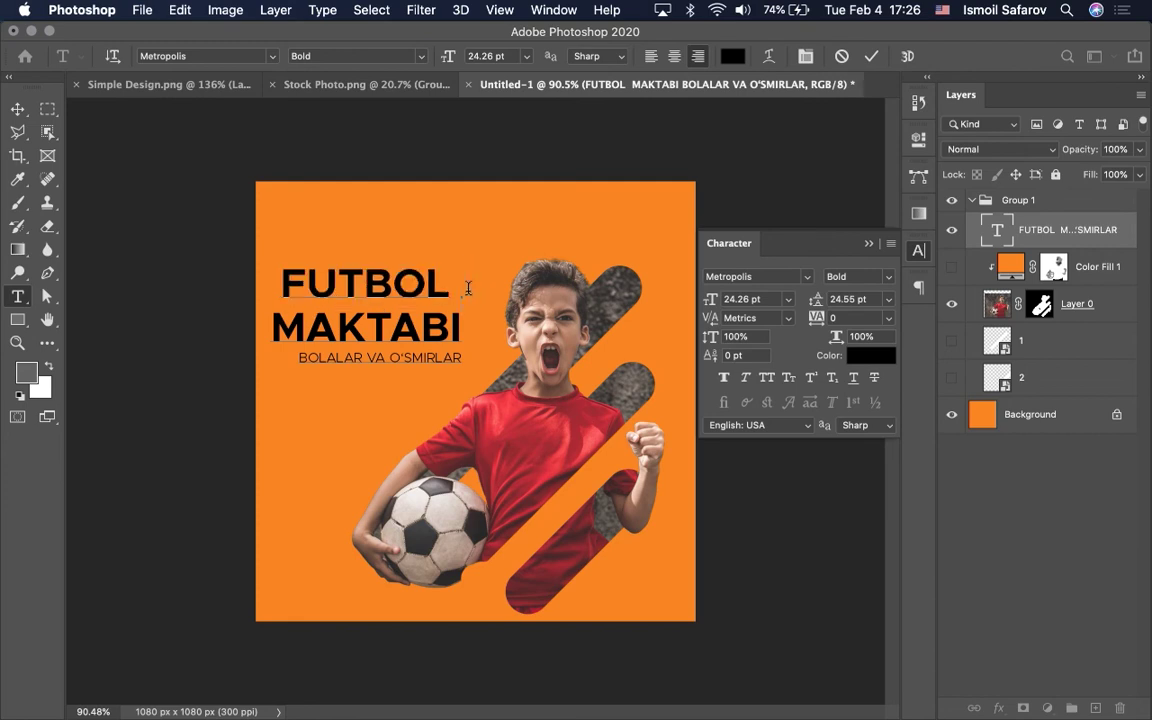
key(BackSpace)
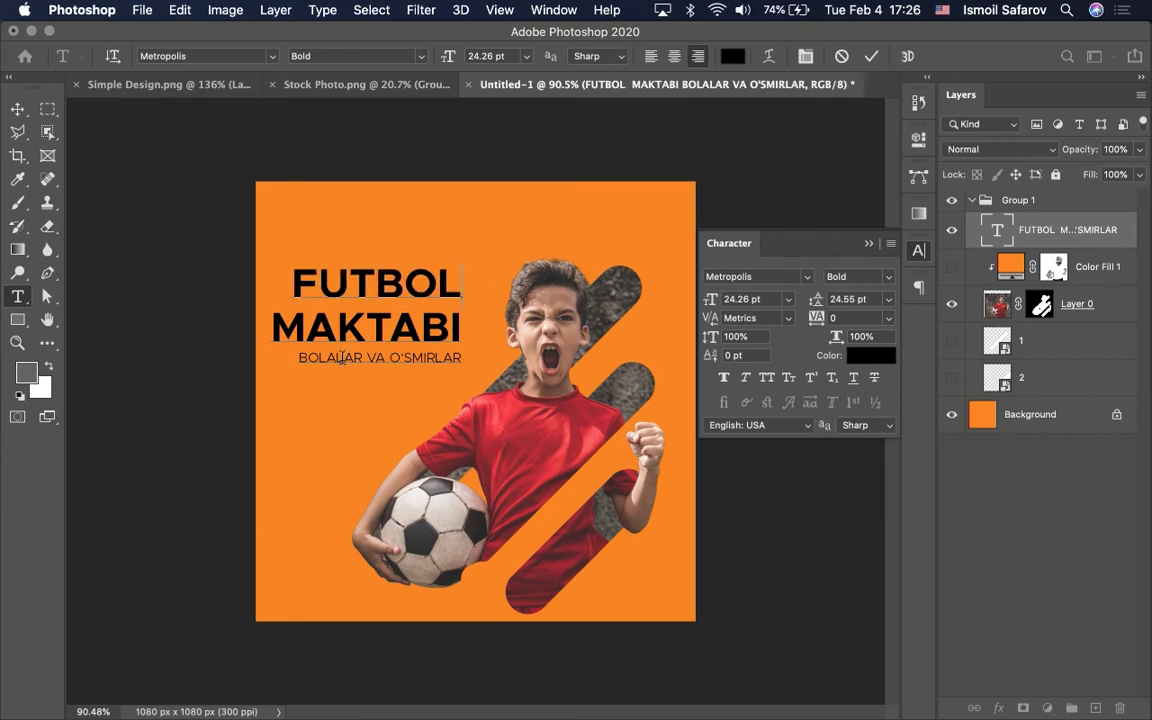
drag(294, 355, 491, 368)
key(super+x)
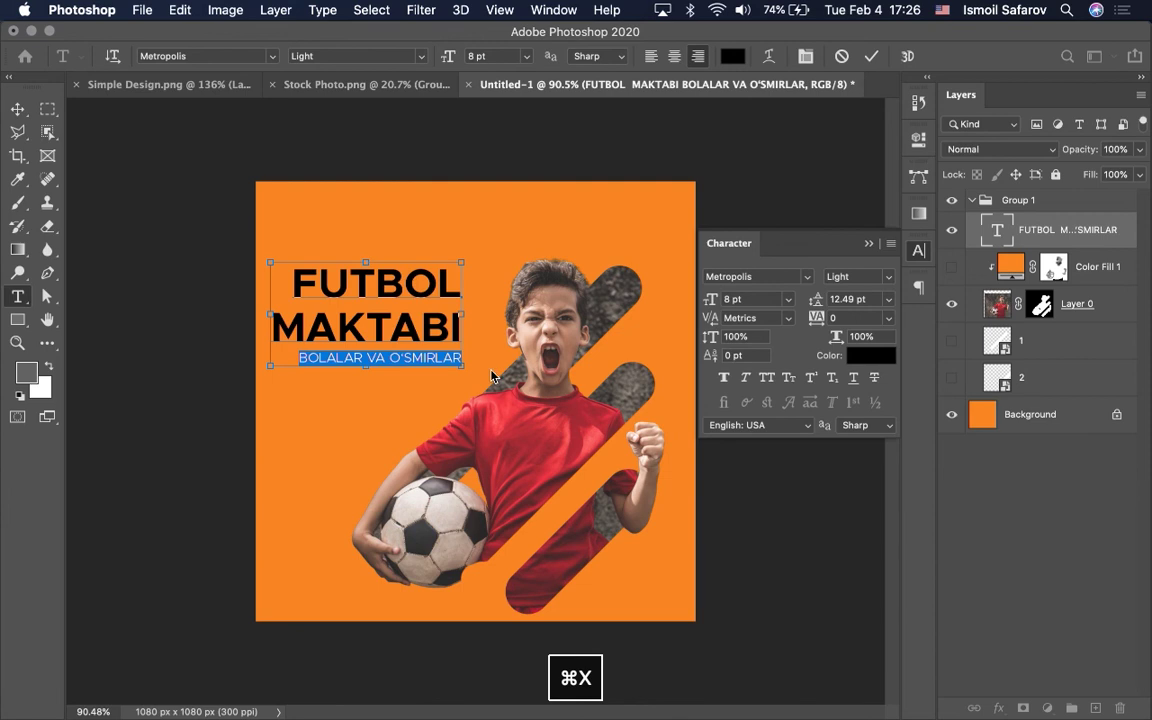
click(297, 266)
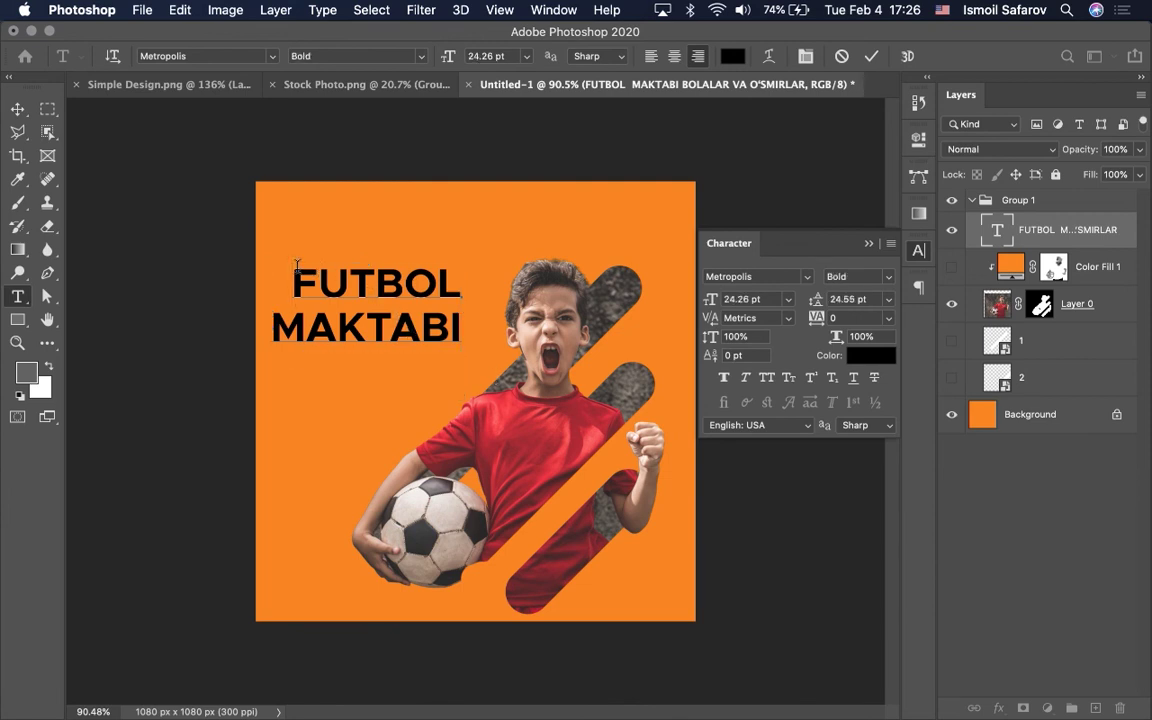
key(shift+Return)
key(Up)
key(super+v)
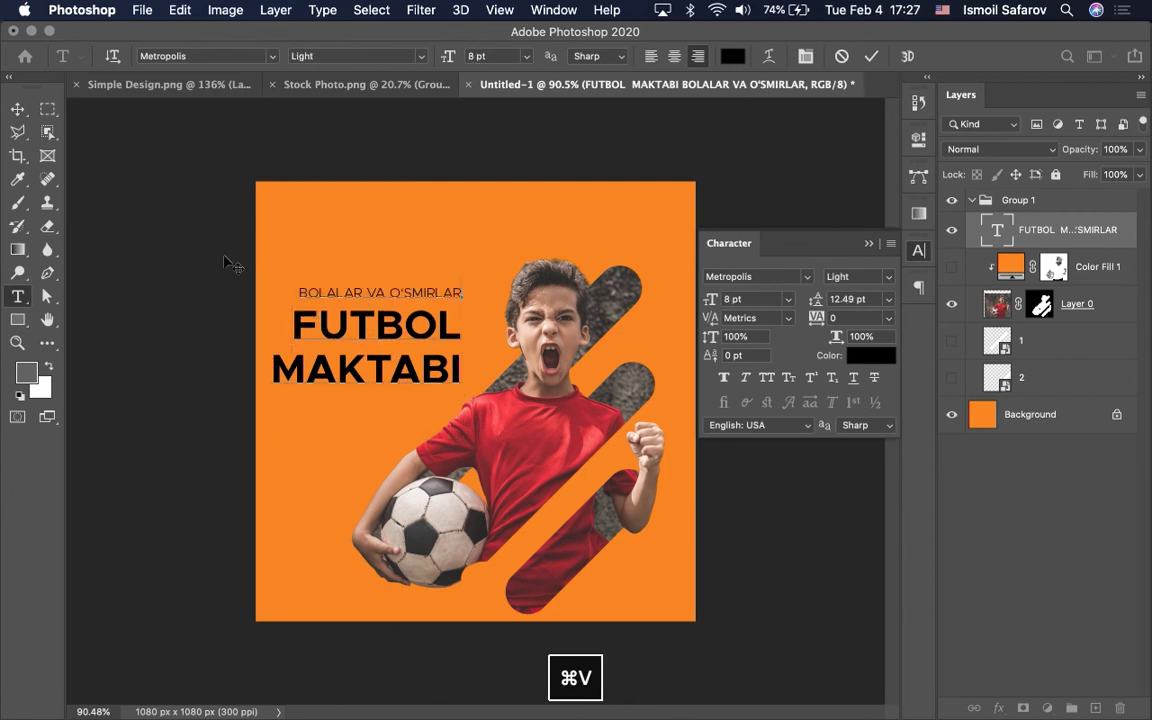
click(17, 108)
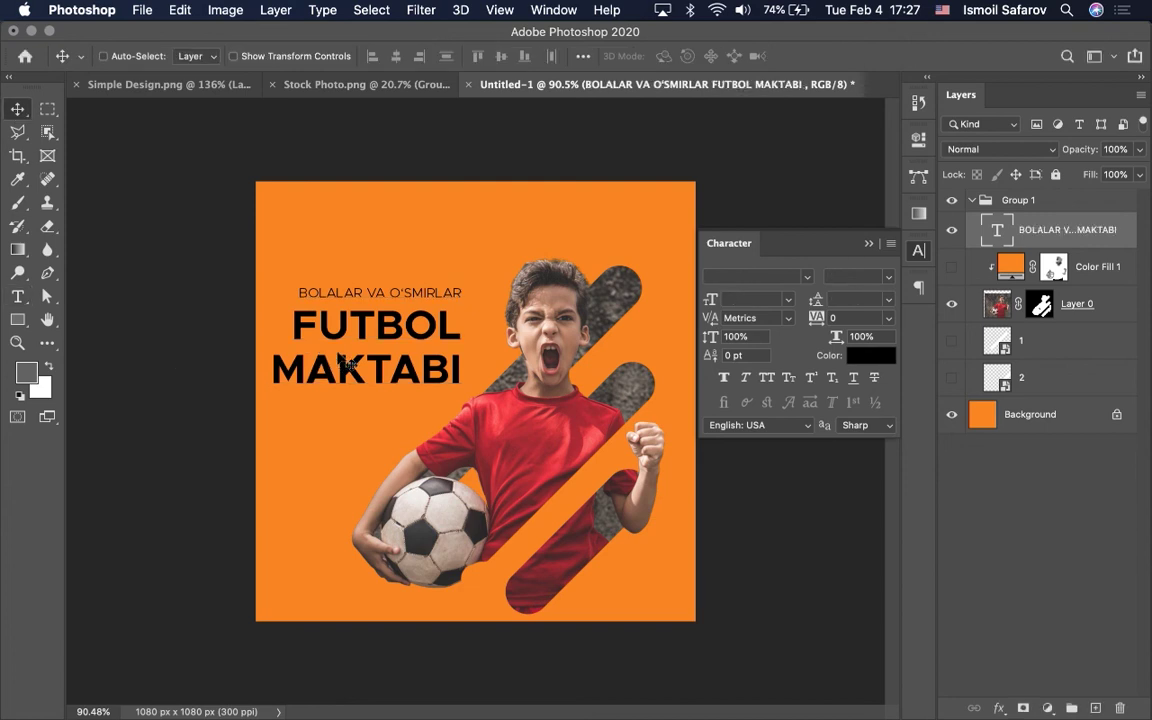
Nudge the headline up, left-align its lines, and shift it to the poster's left.
key(shift+Up)
key(shift+Up)
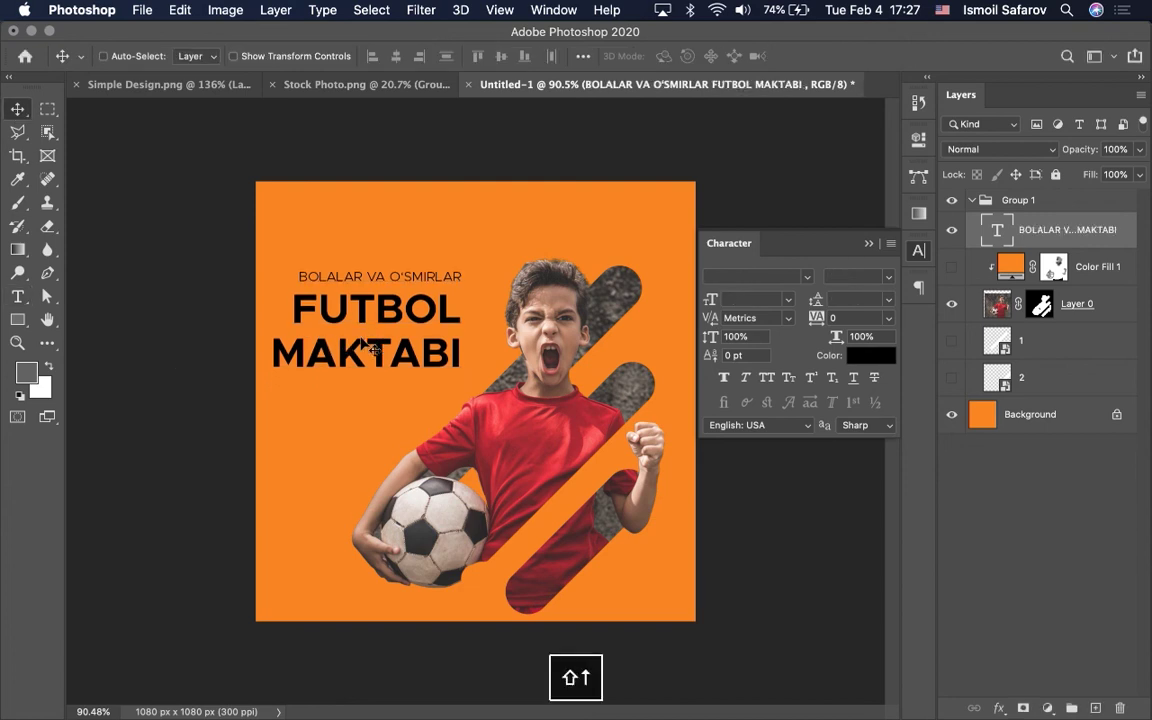
key(shift+Up)
double_click(386, 318)
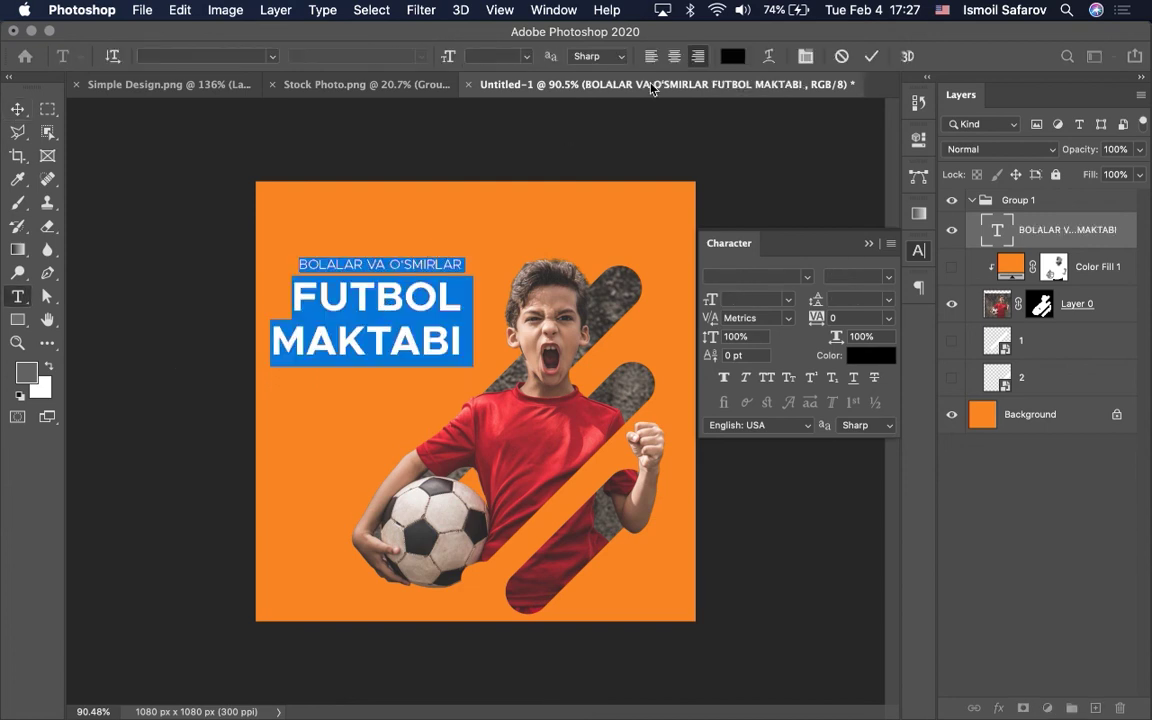
key(super+shift+l)
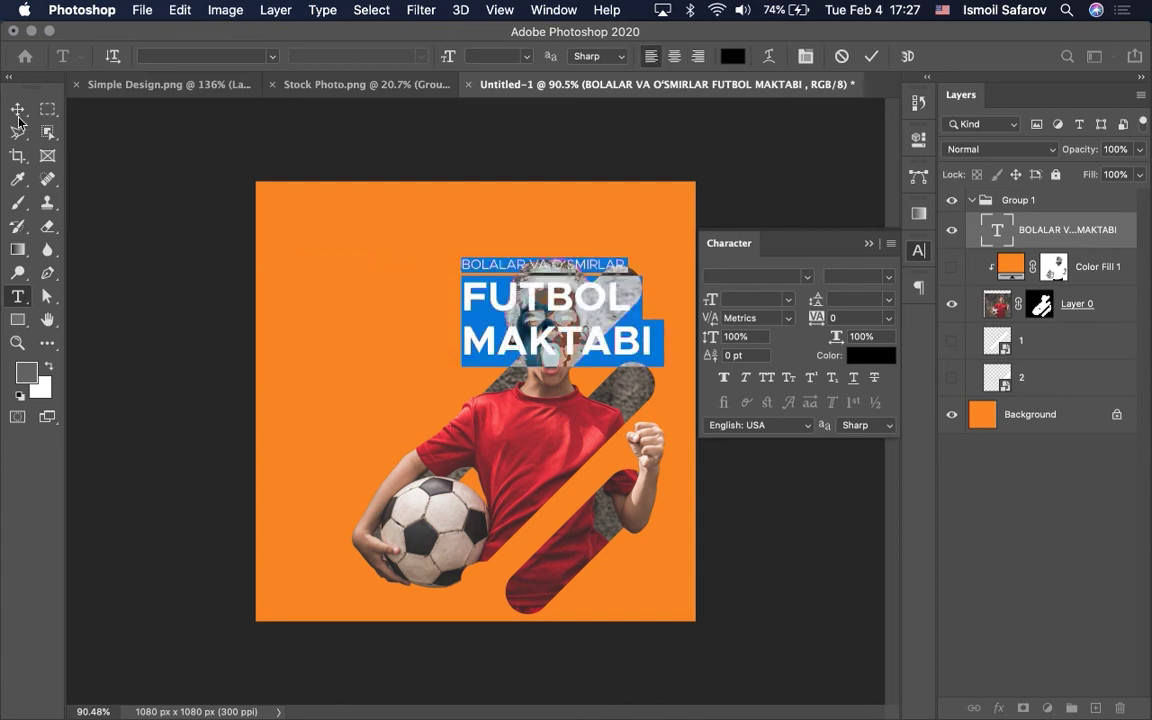
click(18, 118)
drag(466, 311, 300, 316)
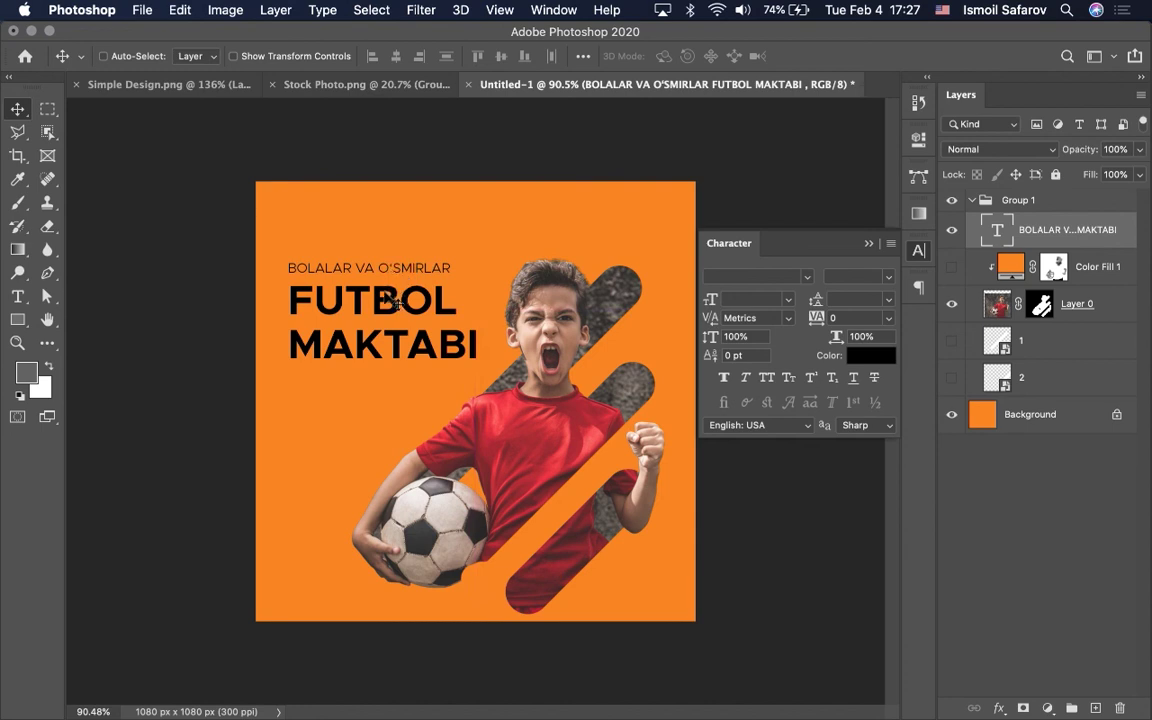
Set FUTBOL MAKTABI to Extra Bold and bring up the headline's text colour picker.
double_click(443, 347)
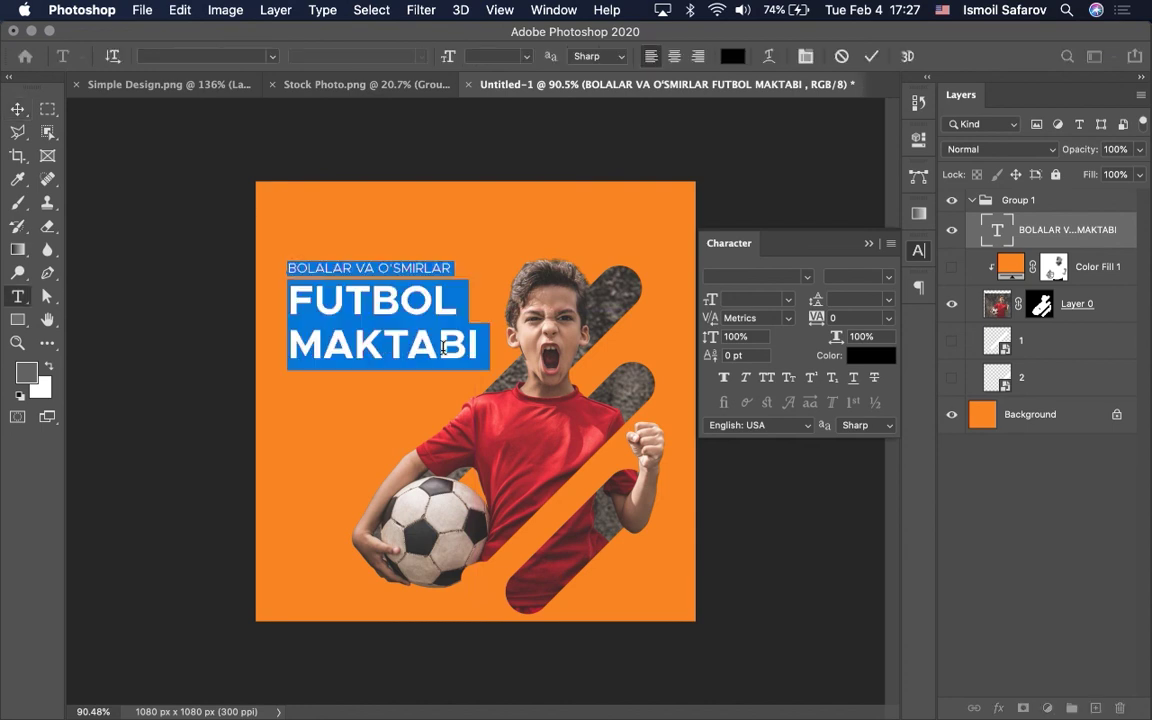
click(303, 316)
drag(289, 302, 498, 358)
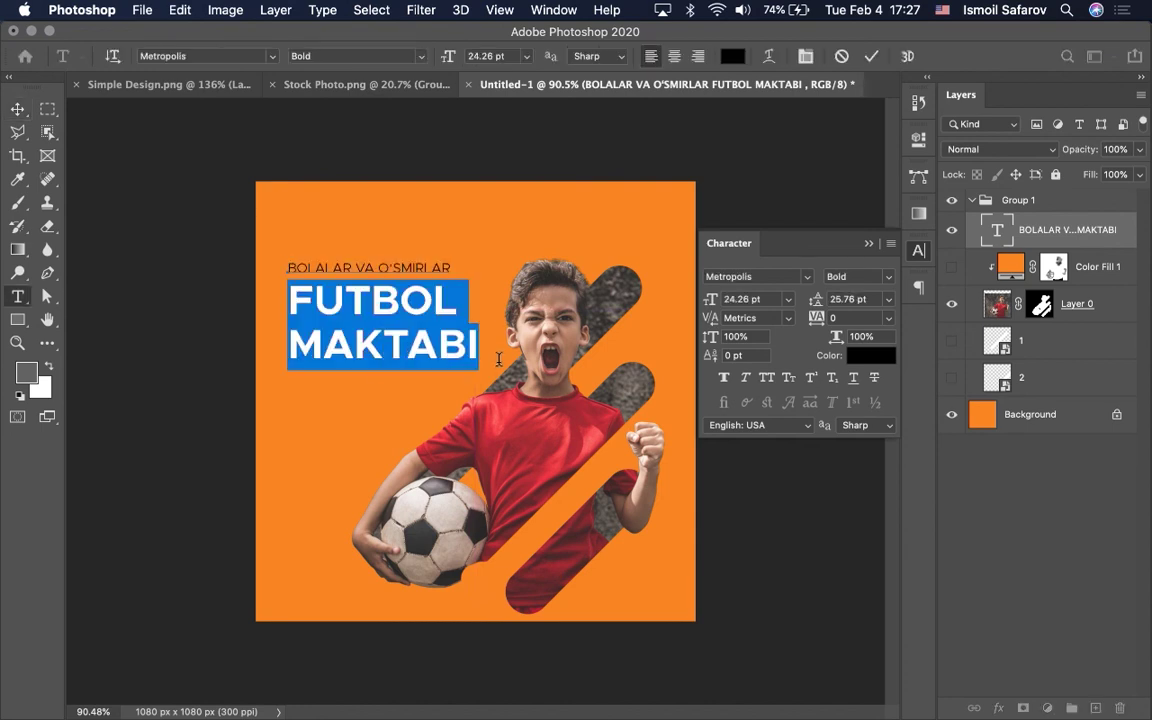
click(422, 56)
click(330, 236)
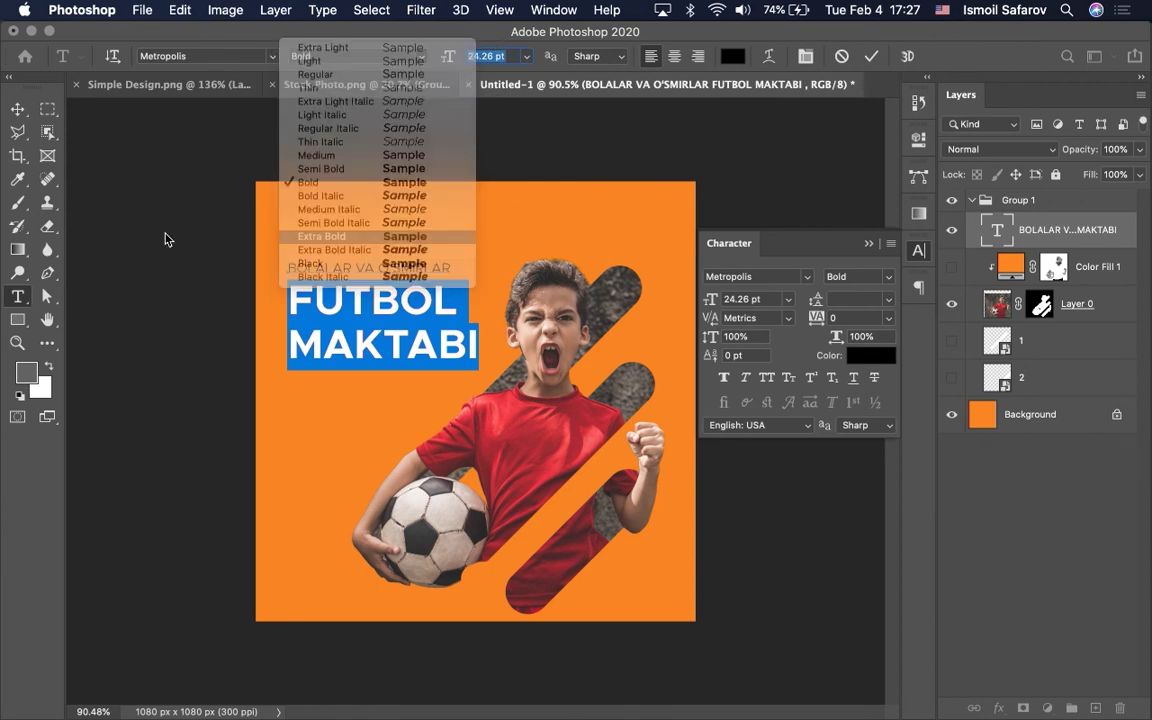
click(17, 109)
double_click(370, 300)
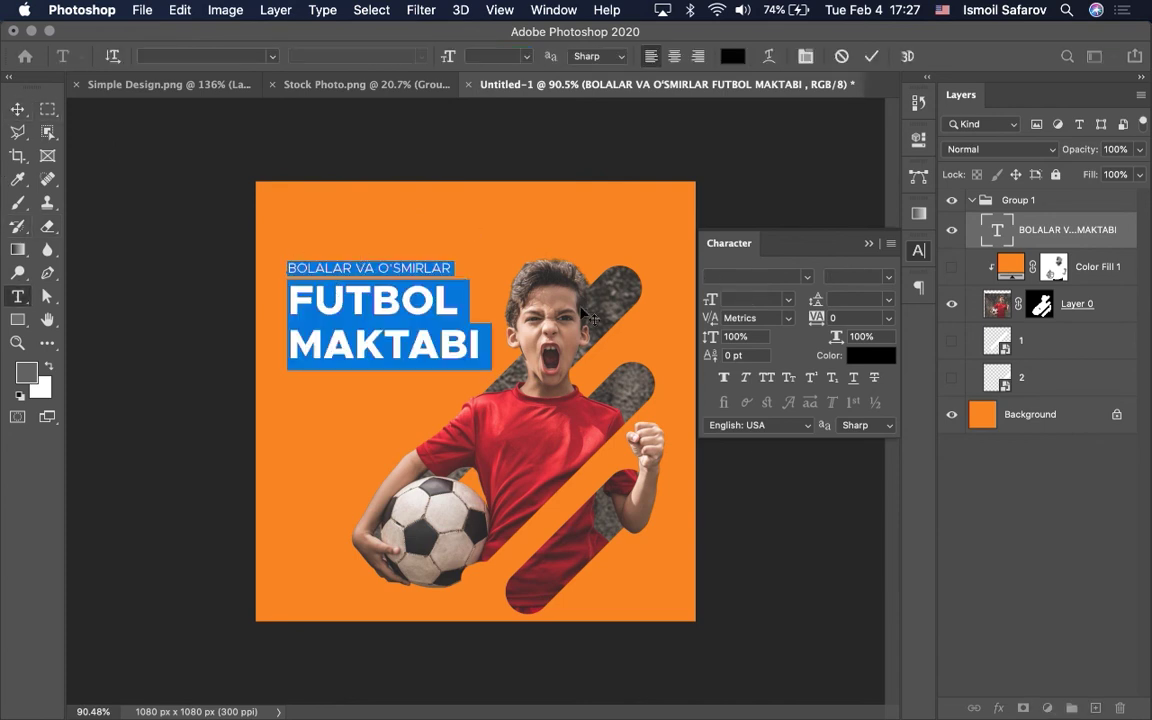
click(860, 356)
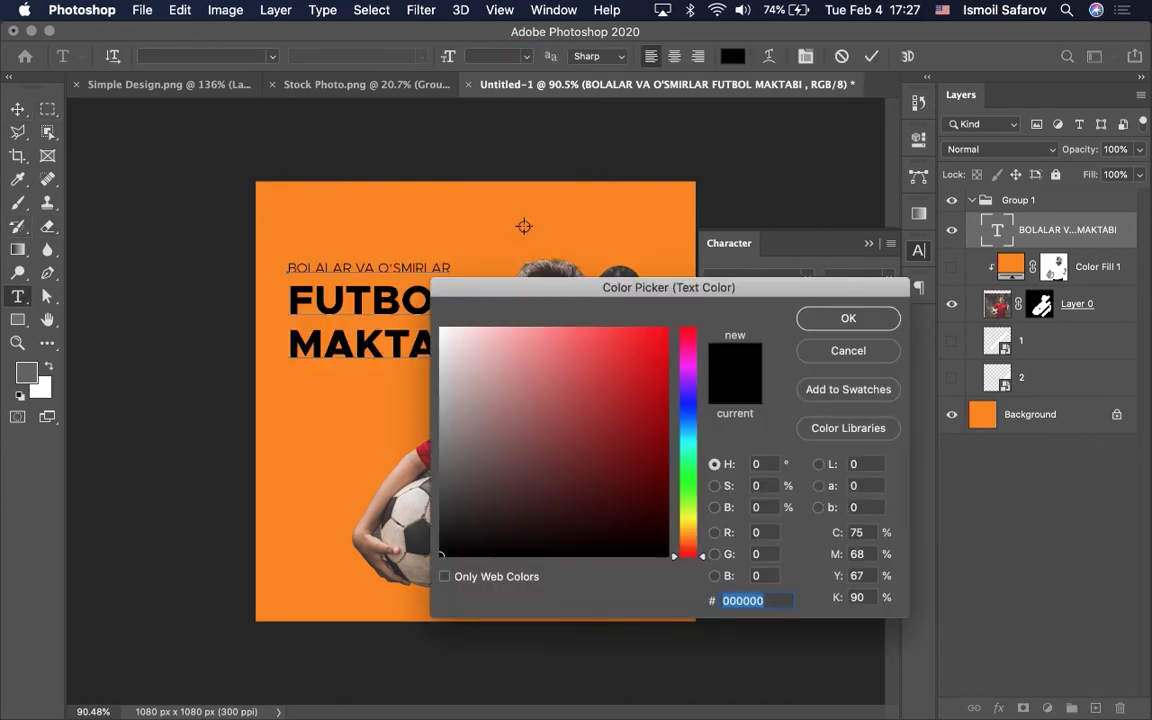
Change the headline colour from black to dark brown #603300 in the Color Picker.
click(524, 226)
drag(665, 347, 668, 429)
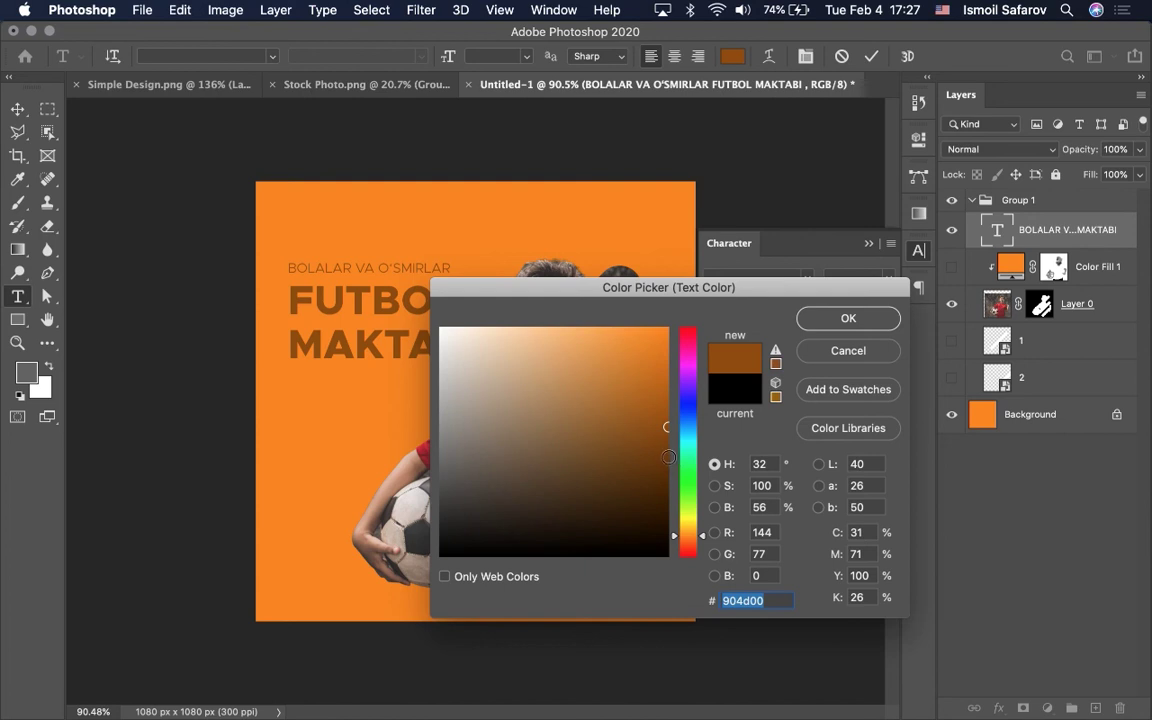
drag(665, 456, 667, 470)
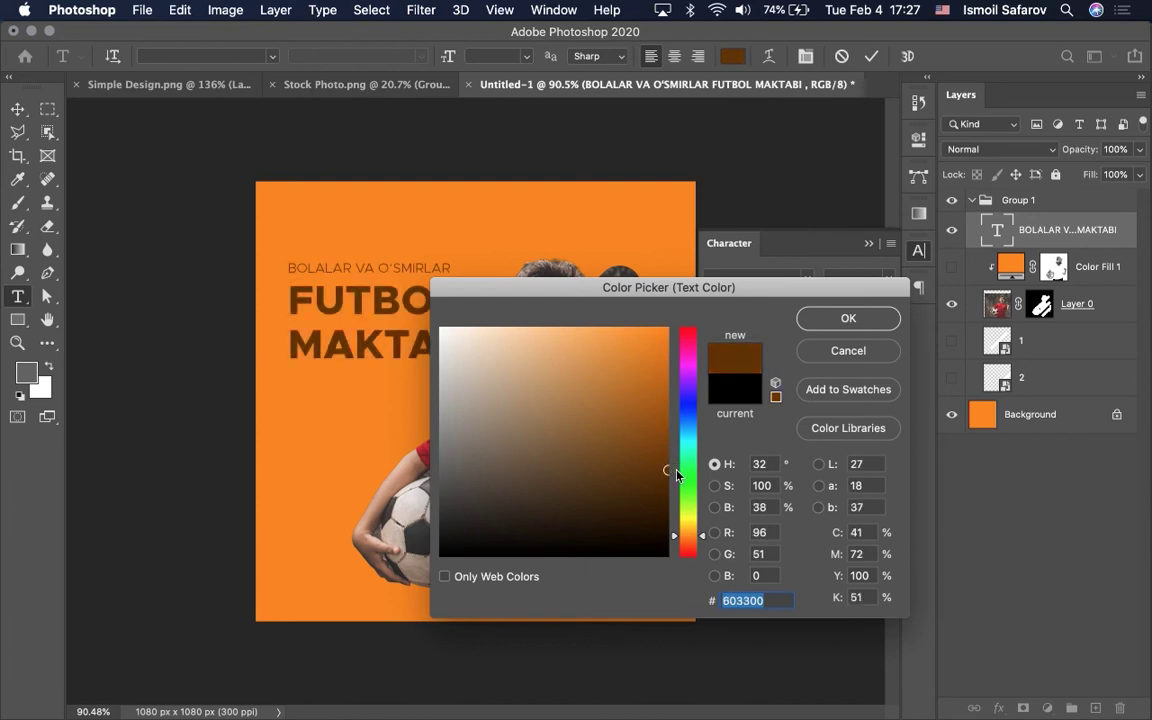
Apply the dark brown colour, nudge the headline up, and zoom in with Layer 0's mask selected.
click(842, 317)
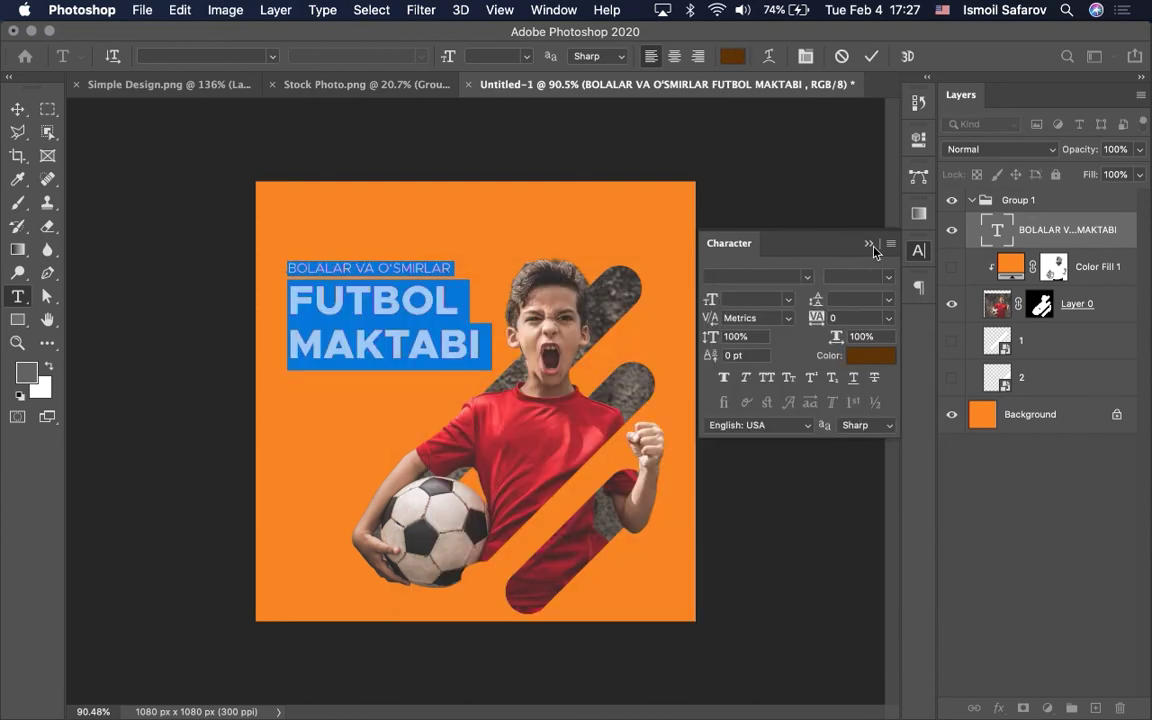
click(18, 110)
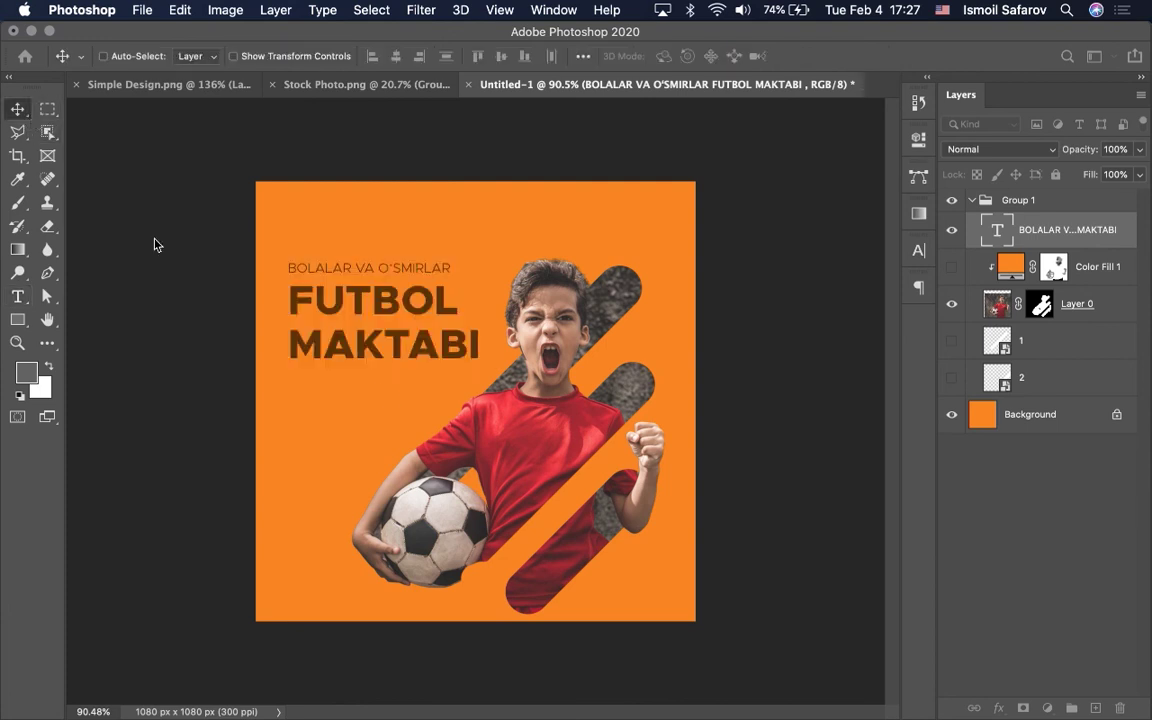
key(shift+Up)
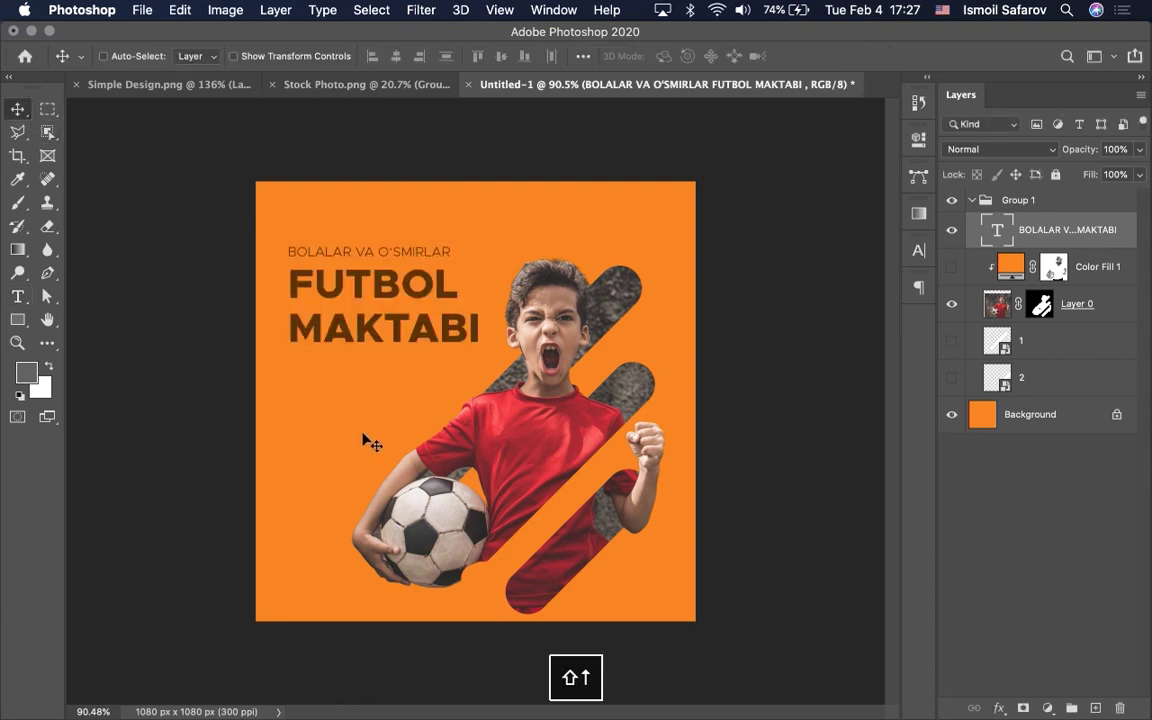
key(super+plus)
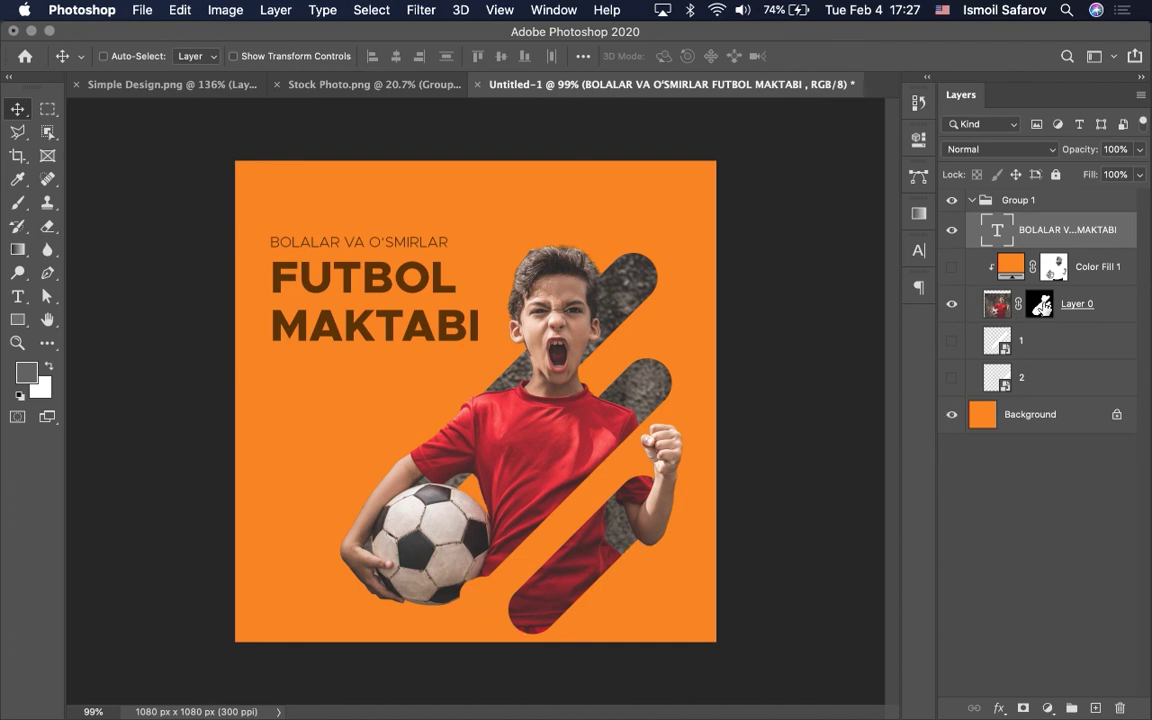
click(1040, 304)
key(super+plus)
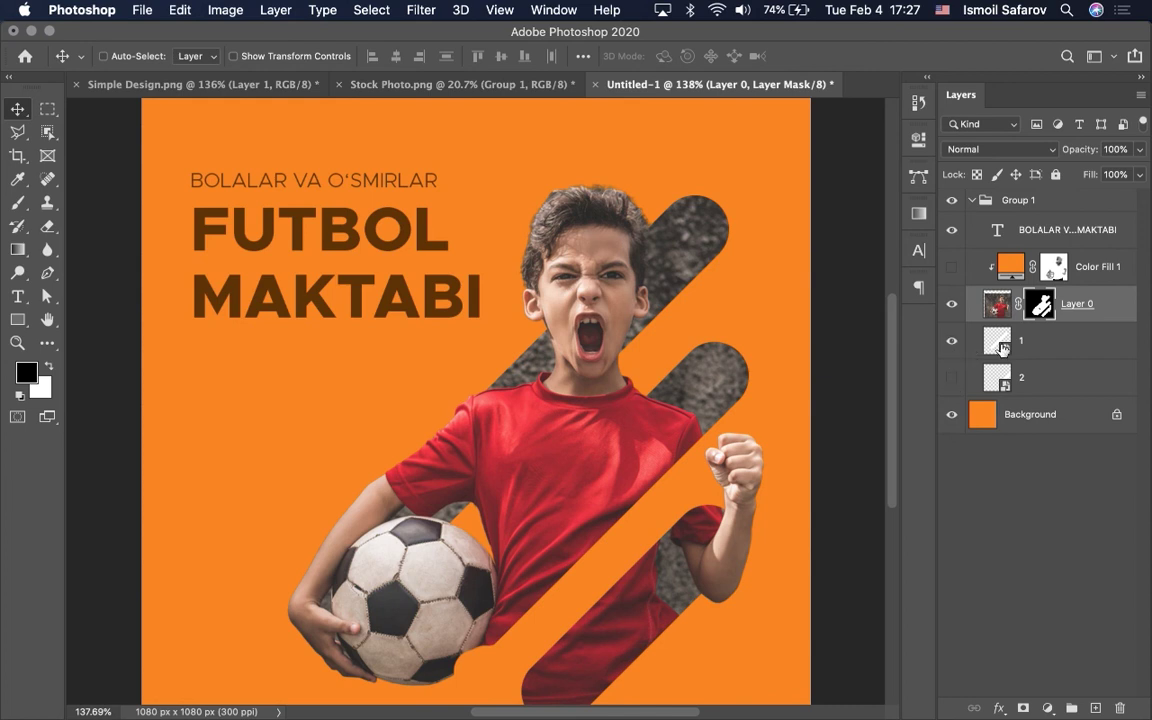
Make layer 2's white diagonal stripes visible and select layer 2.
click(951, 378)
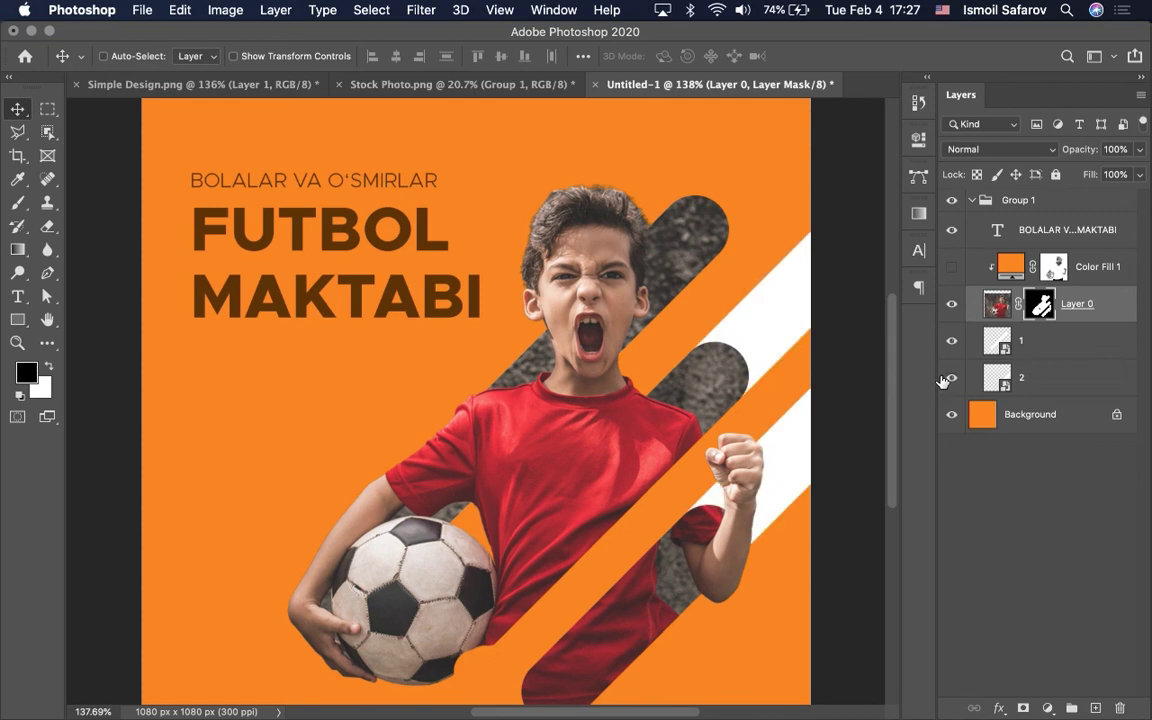
scroll(582, 587, down, 5)
scroll(590, 593, down, 5)
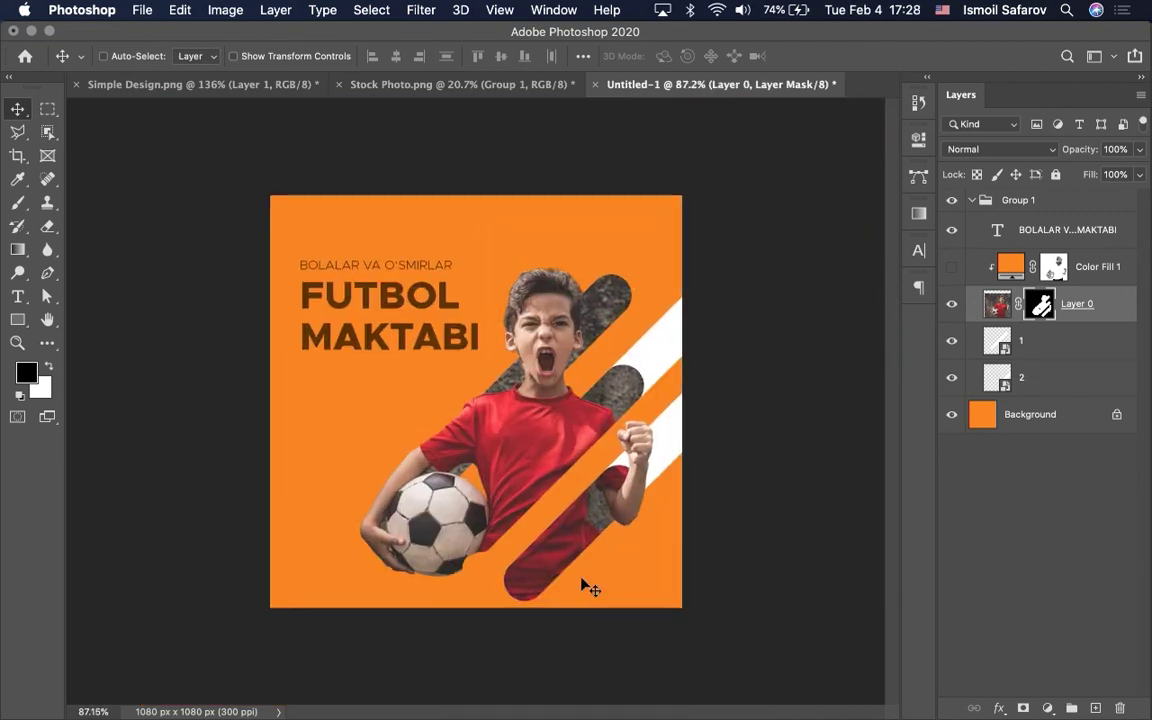
click(1015, 380)
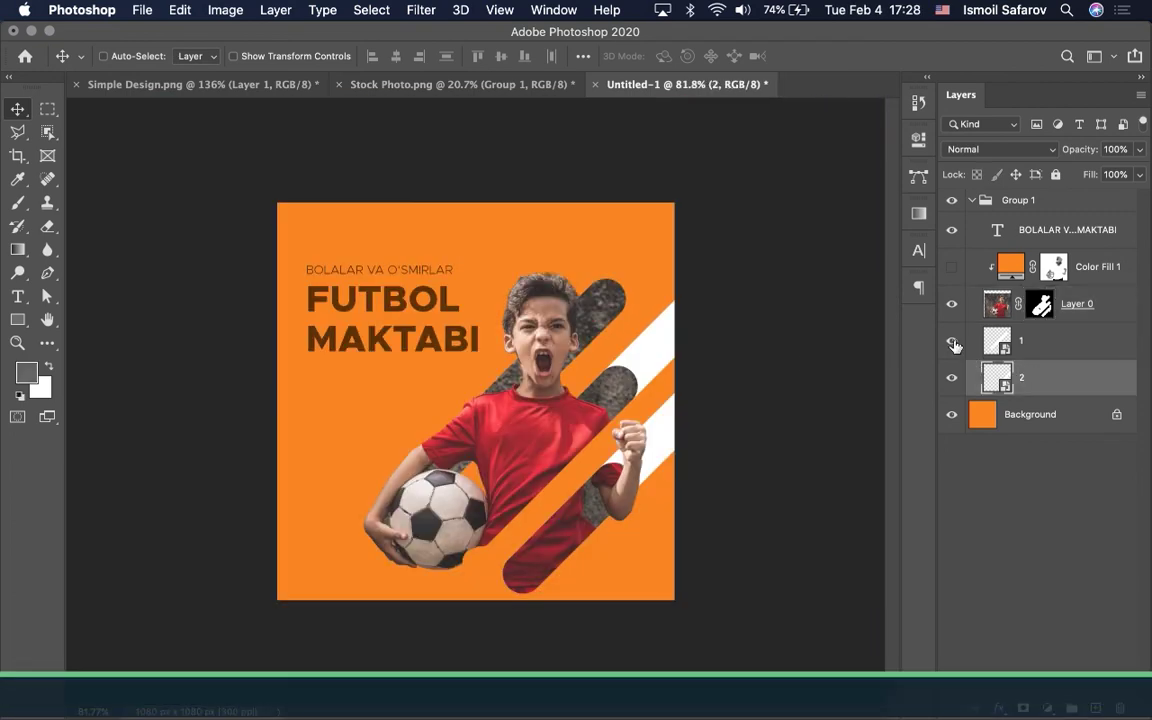
Nudge layer 2's stripes down and left in 10-pixel steps, then back slightly up-right.
key(shift+Down)
key(shift+Left)
key(shift+Down)
key(shift+Down)
key(shift+Down)
key(shift+Down)
key(shift+Down)
key(shift+Left)
key(shift+Down)
key(shift+Left)
key(shift+Down)
key(shift+Left)
key(shift+Down)
key(shift+Left)
key(shift+Down)
key(shift+Down)
key(shift+Left)
key(shift+Down)
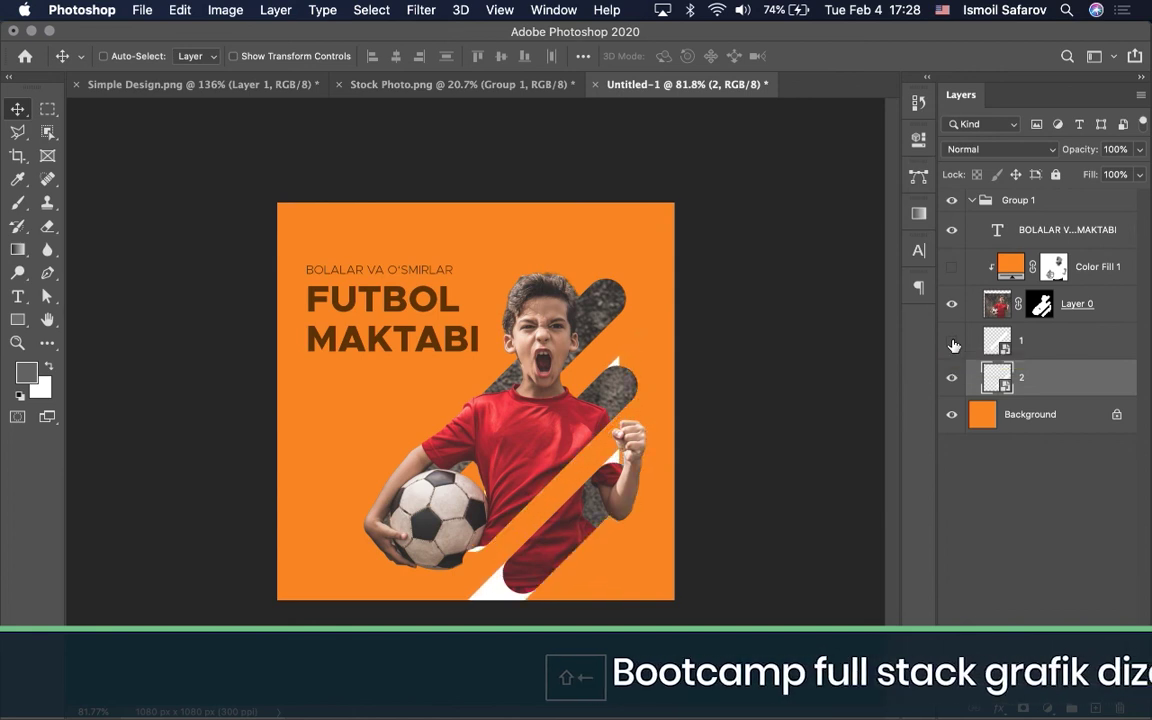
key(shift+Left)
key(shift+Down)
key(shift+Left)
key(shift+Down)
key(shift+Left)
key(shift+Down)
key(shift+Left)
key(shift+Down)
key(shift+Left)
key(shift+Down)
key(shift+Left)
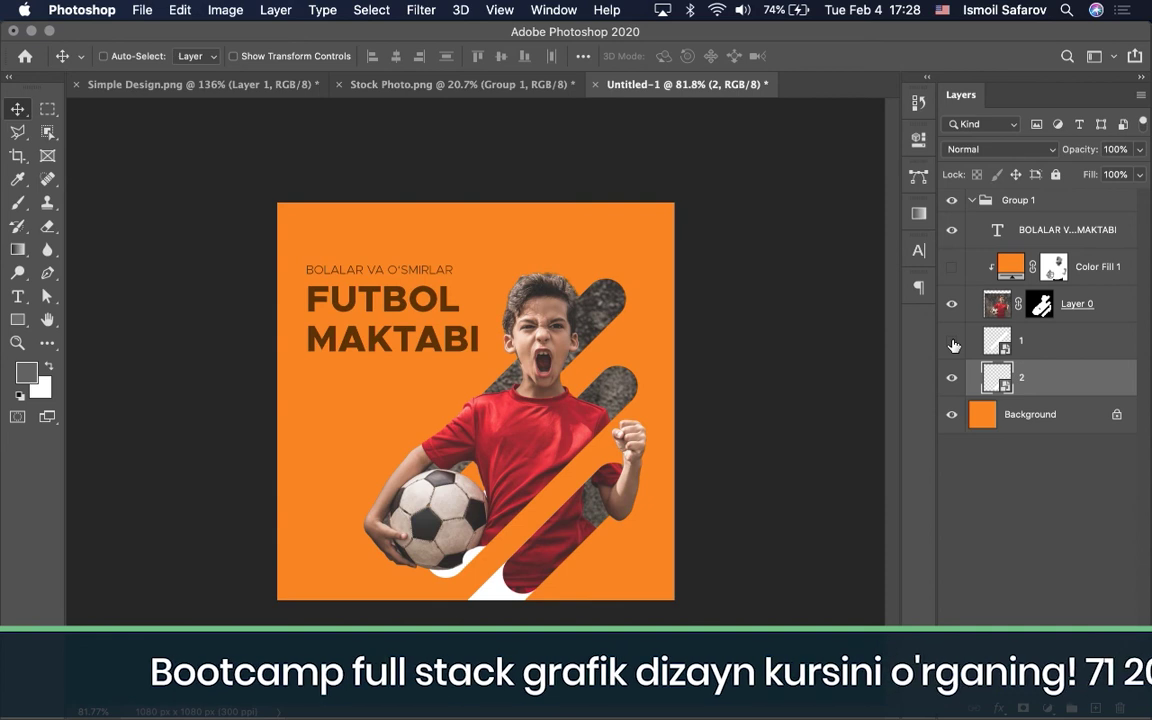
key(shift+Right)
key(shift+Right)
key(shift+Right)
key(shift+Up)
key(shift+Up)
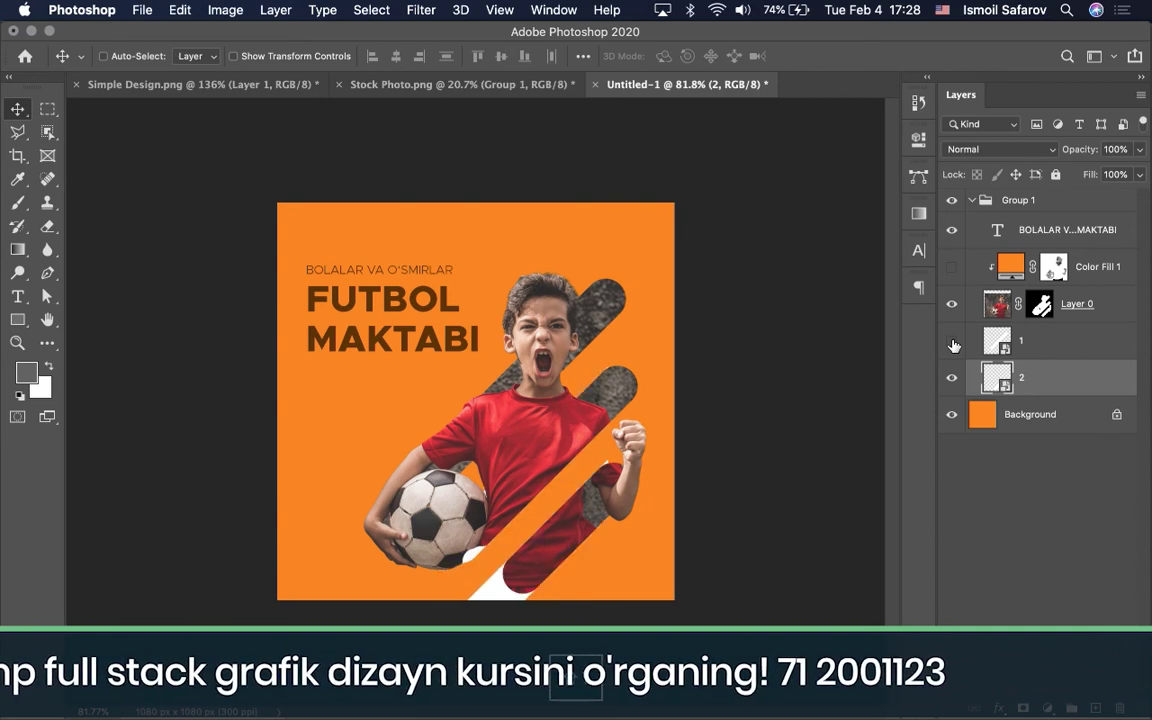
Hide layer 1, zoom in, and check layer 2's stripe position with small left-right nudges.
click(953, 345)
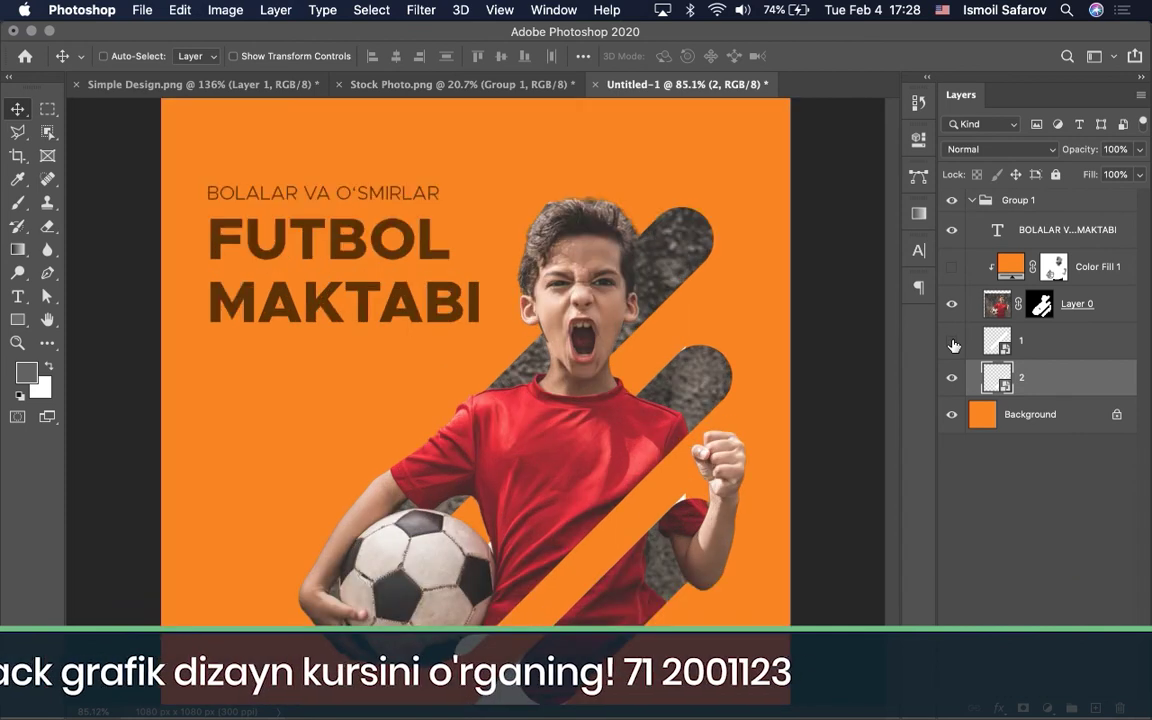
key(super+plus)
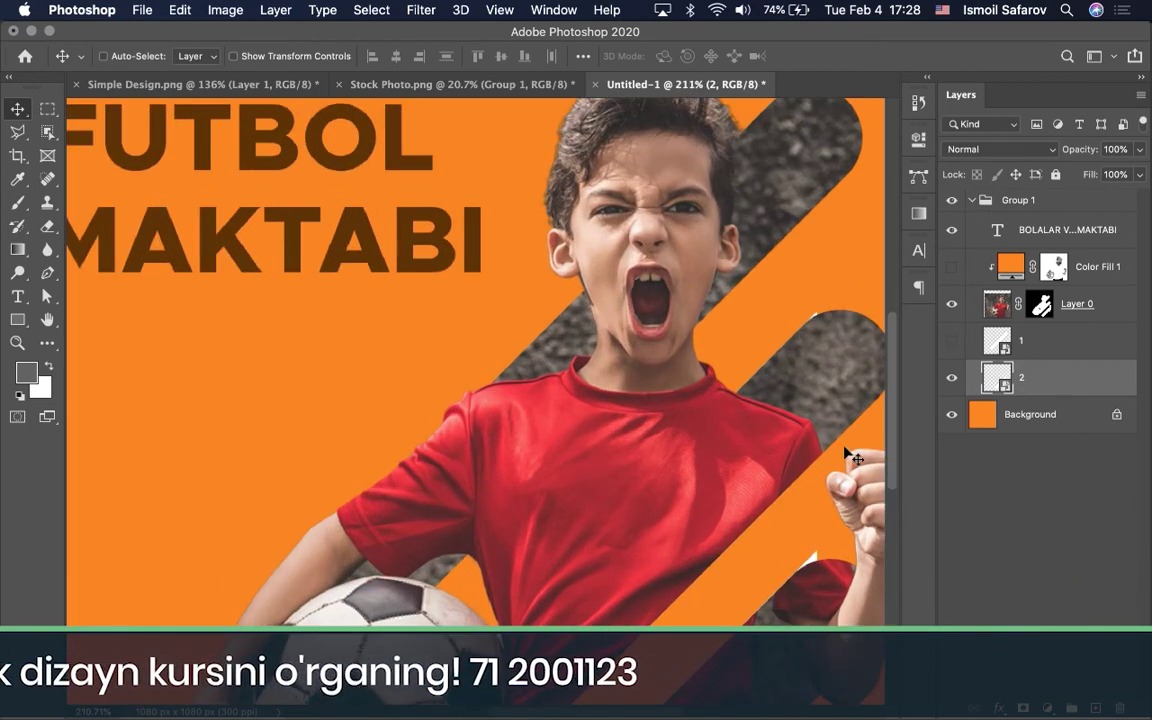
scroll(848, 455, down, 5)
scroll(437, 437, up, 1)
scroll(430, 428, up, 5)
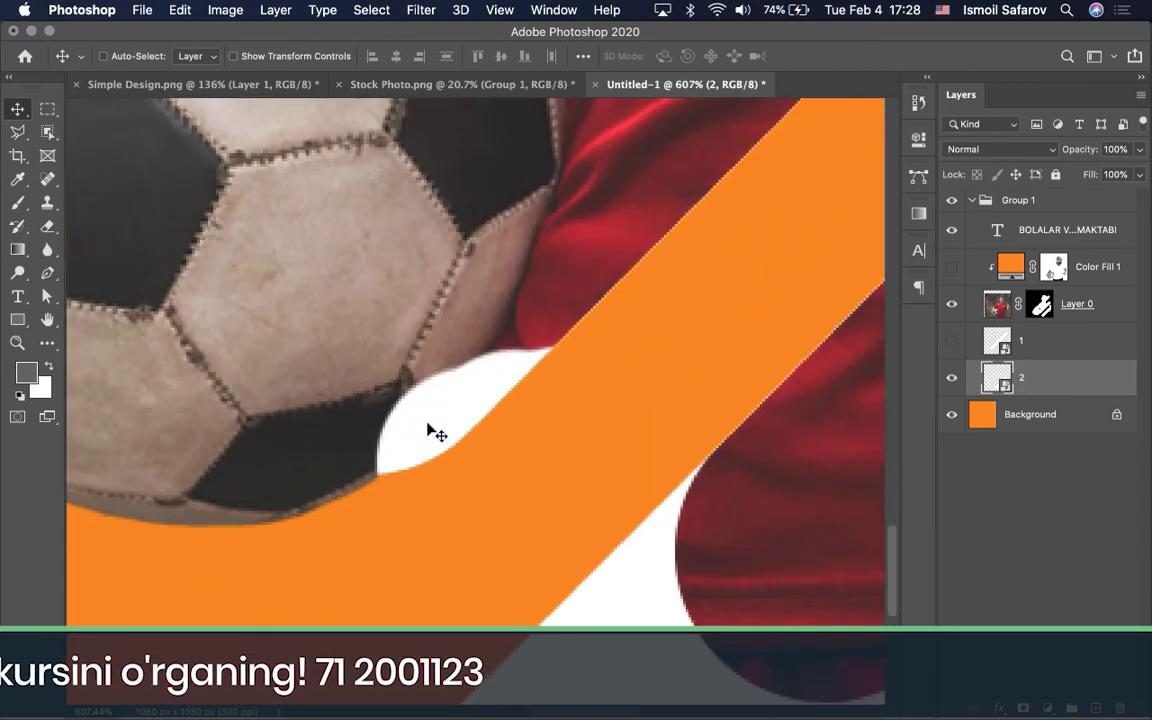
key(shift+Left)
key(shift+Right)
key(shift+Left)
key(shift+Right)
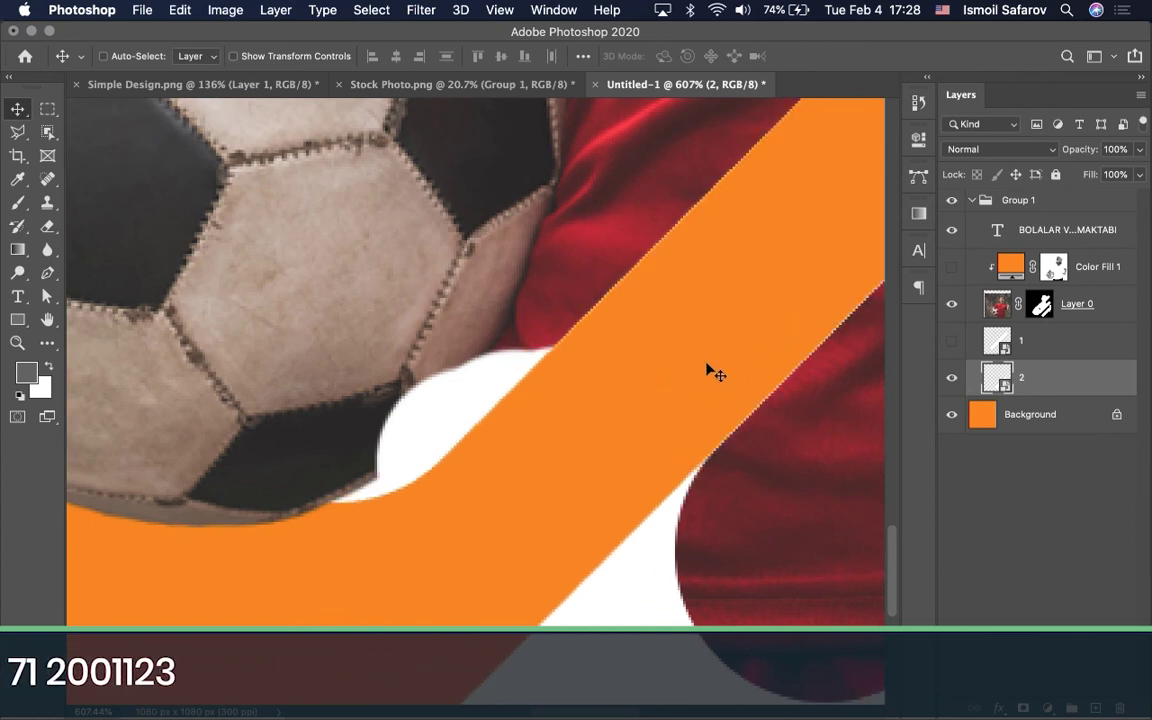
Load layer 2's diagonal band as a selection and target Layer 0's mask.
key(super+d)
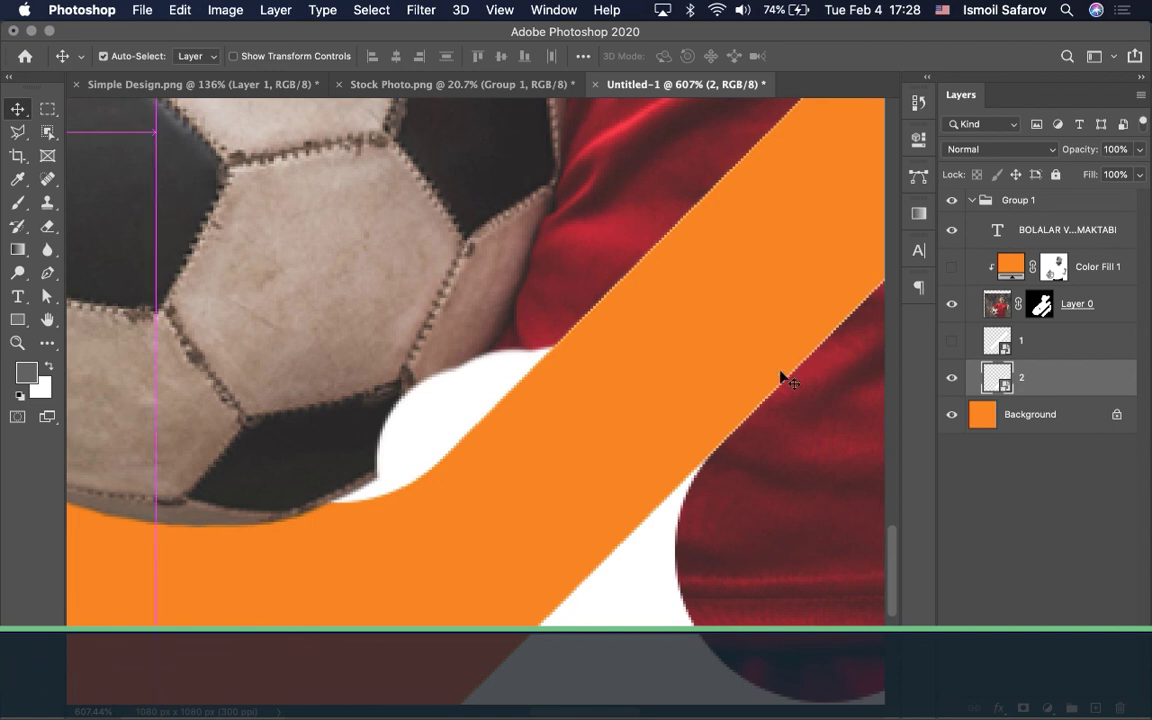
super+click(995, 381)
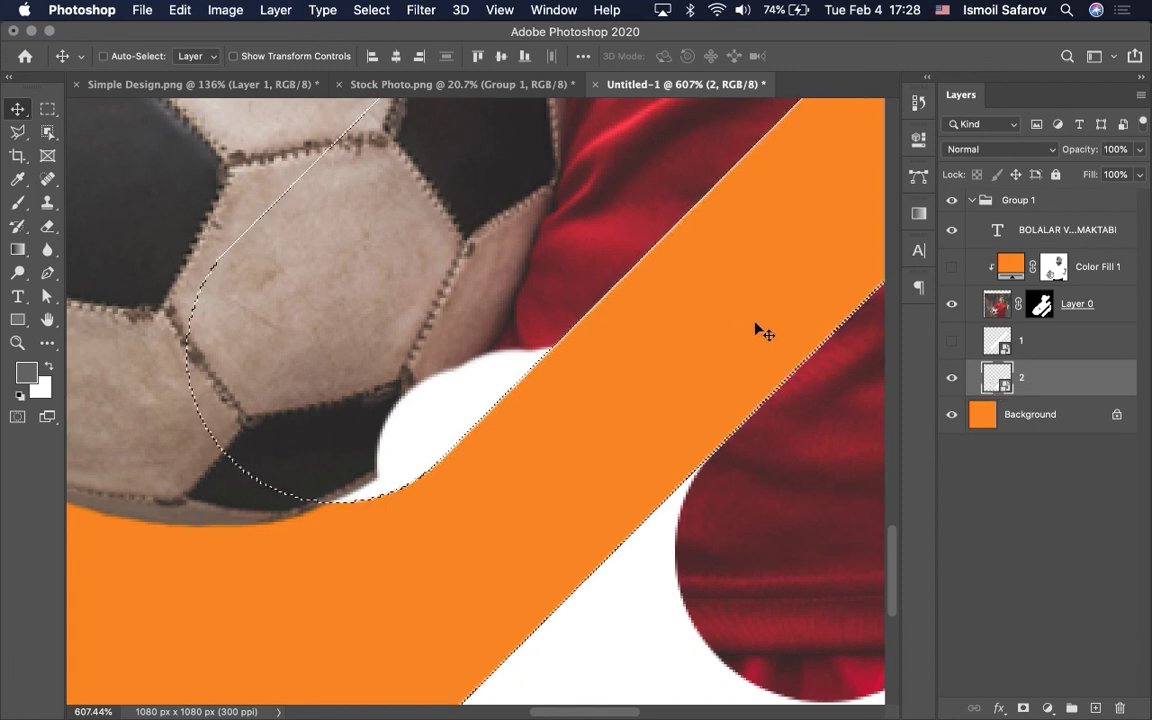
scroll(770, 343, down, 3)
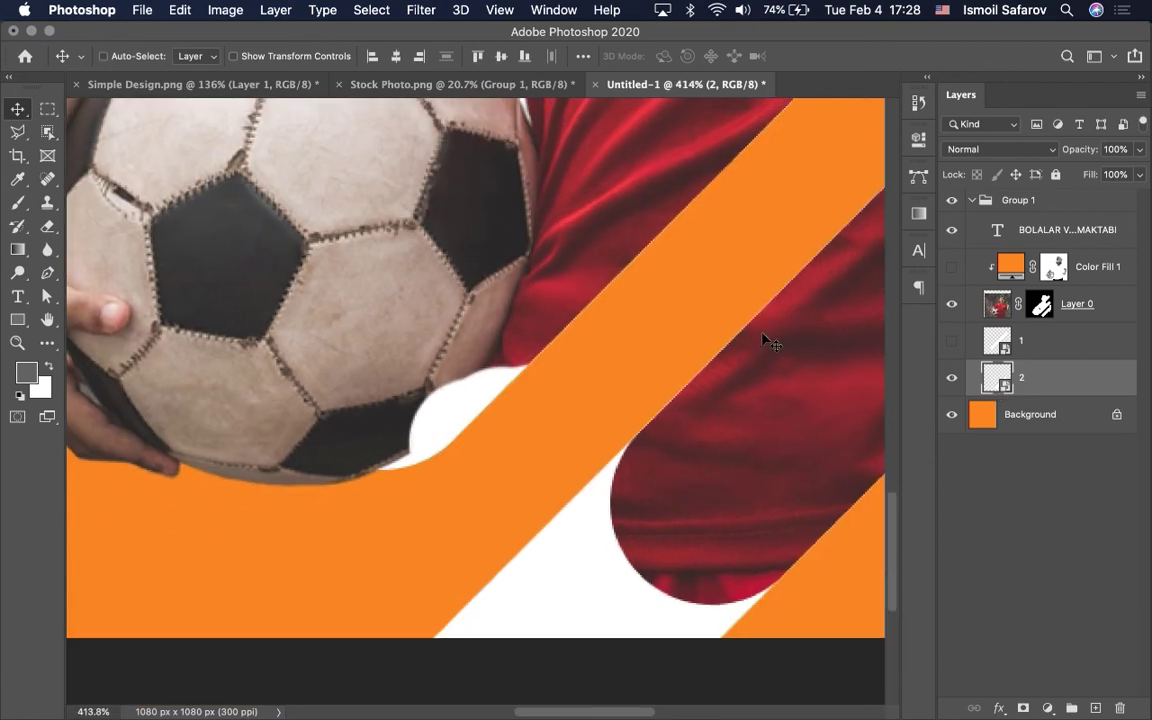
scroll(770, 343, up, 2)
scroll(770, 343, up, 1)
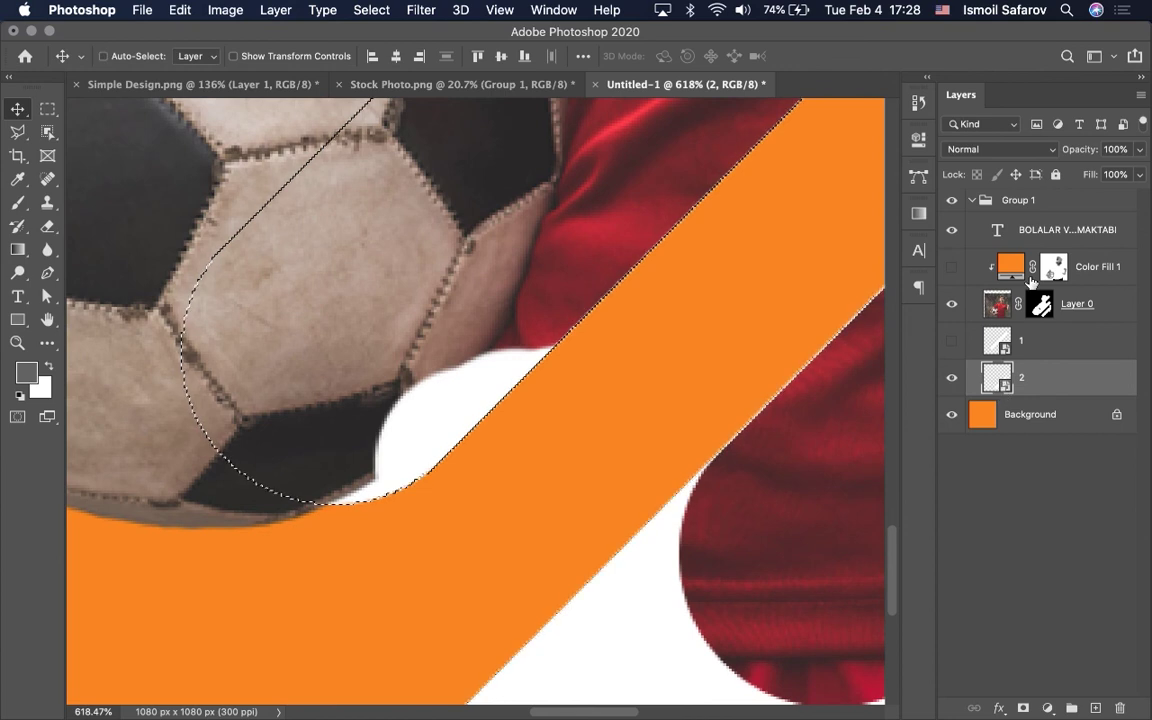
click(1041, 307)
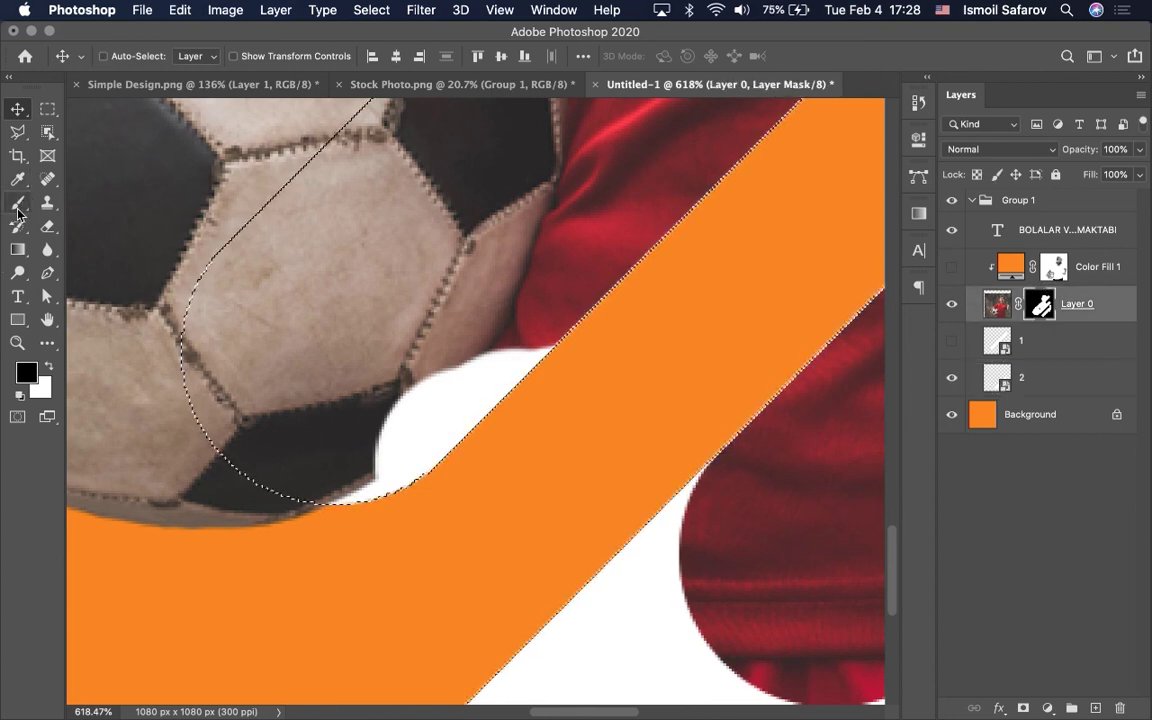
Set up a white brush with 100% hardness, 99% opacity and 54 px size.
key(b)
key(shift+x)
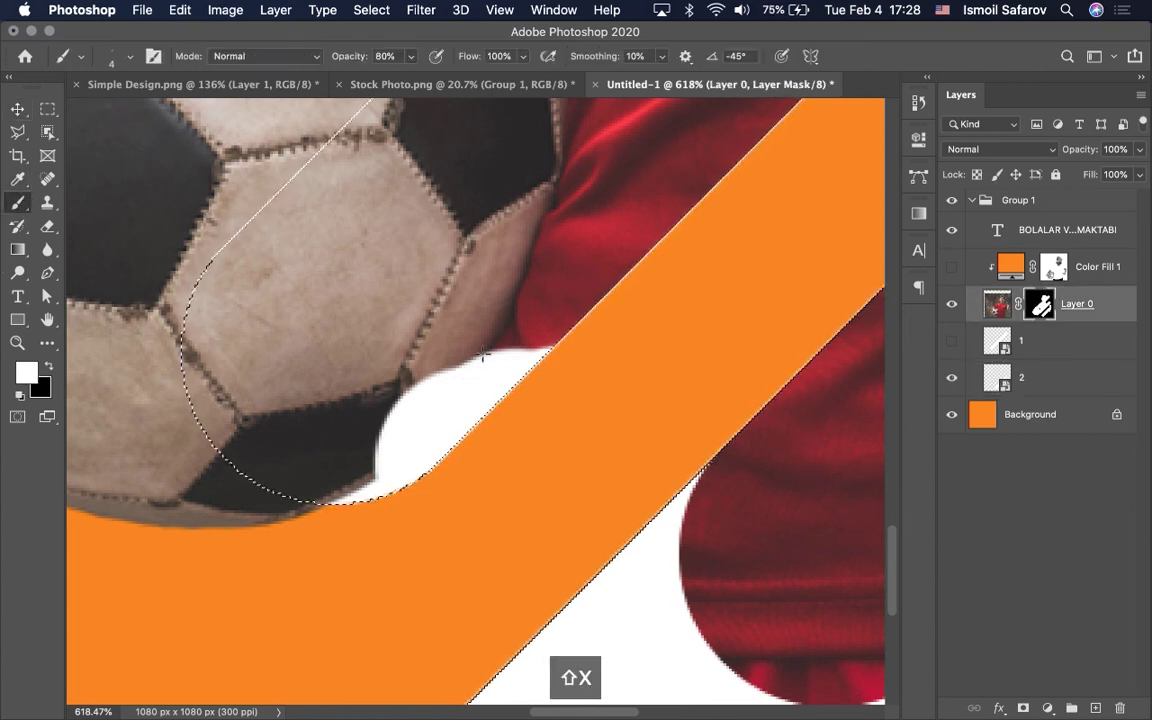
drag(488, 356, 431, 409)
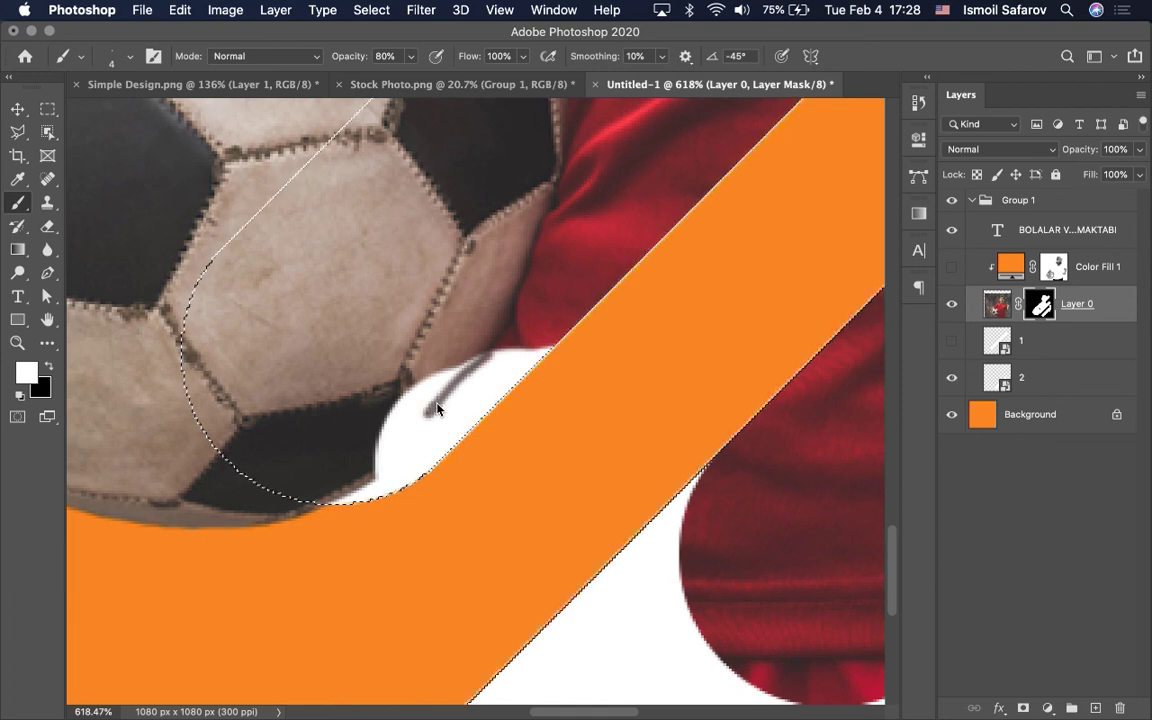
right_click(436, 404)
key(Return)
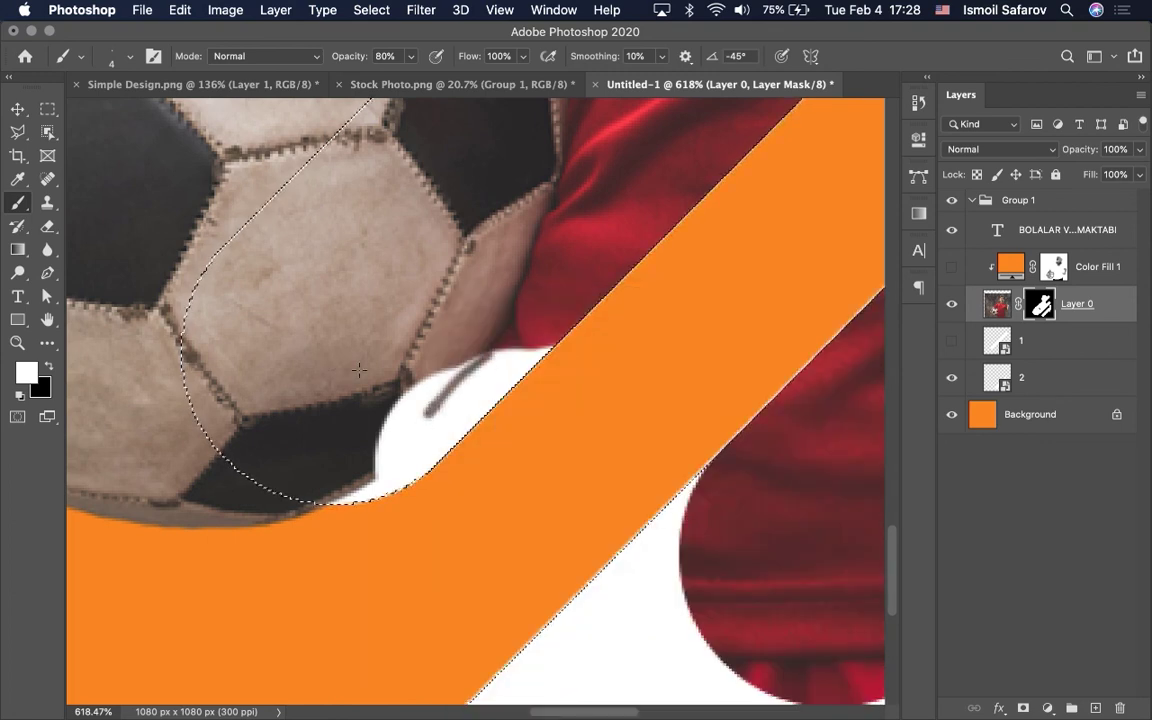
right_click(436, 381)
key(Return)
right_click(482, 345)
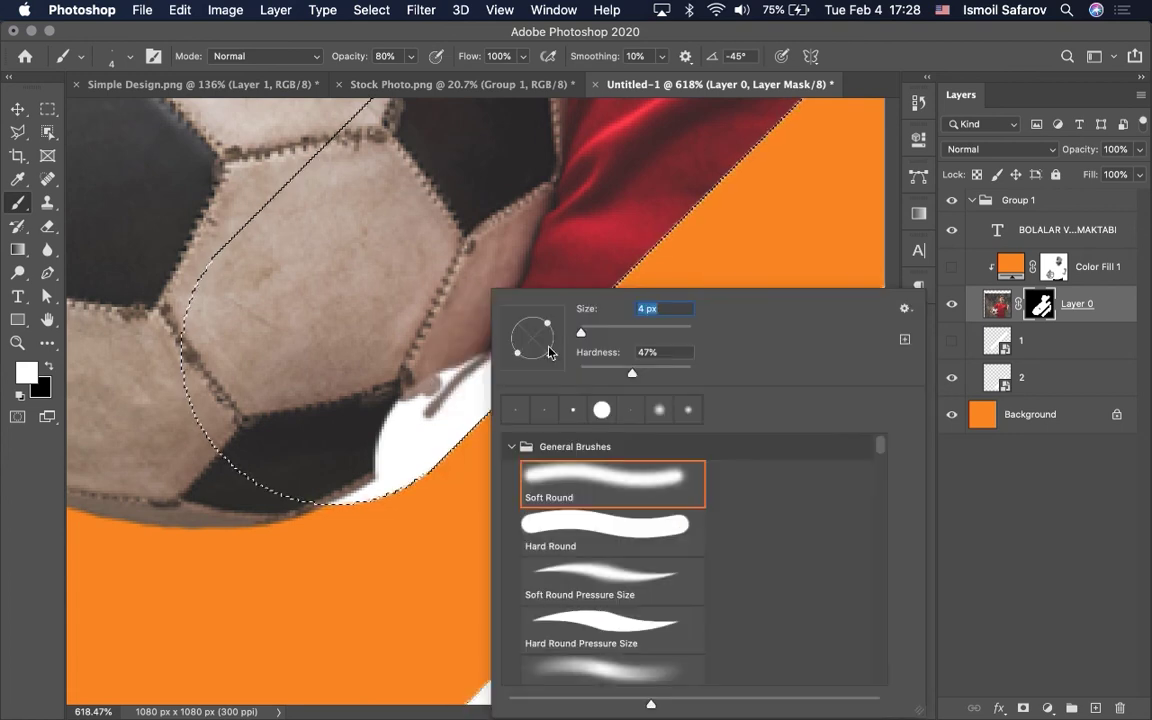
drag(634, 372, 714, 373)
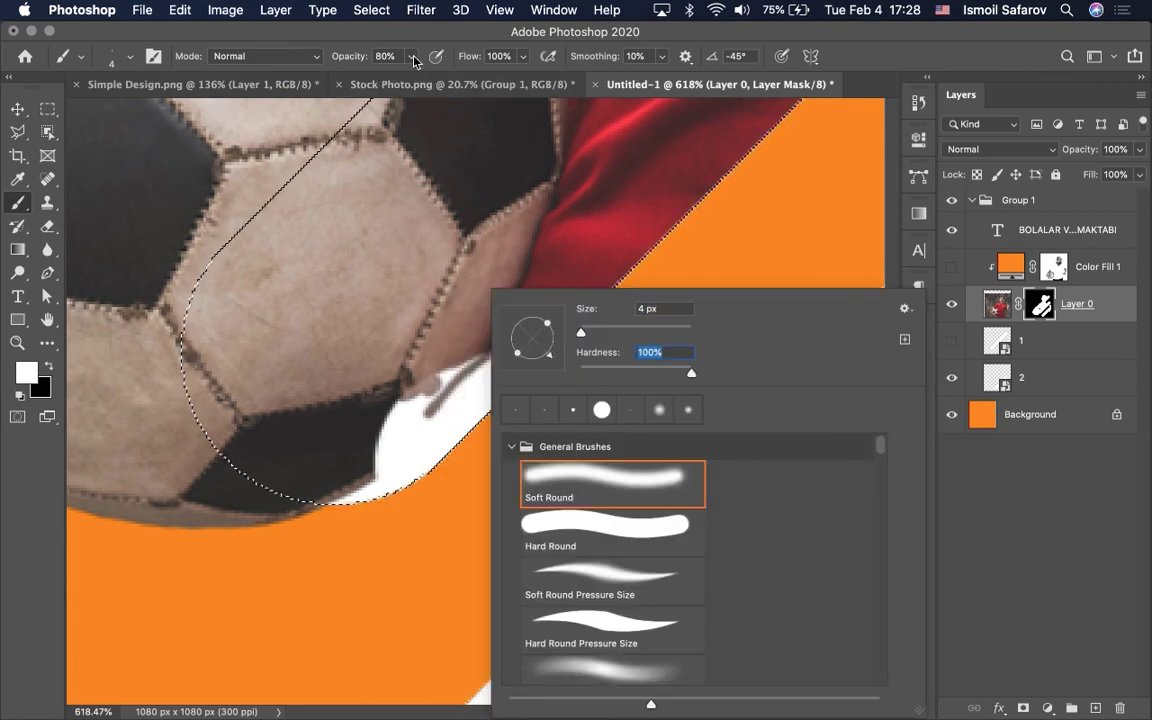
click(410, 56)
drag(410, 78, 426, 78)
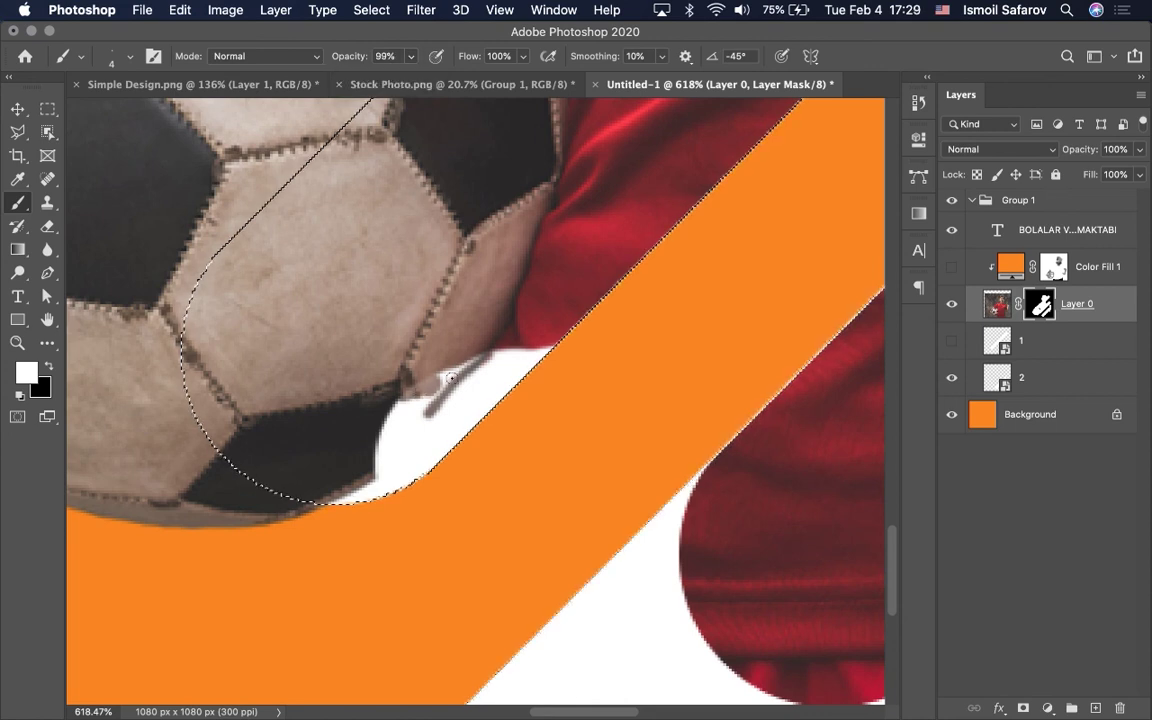
right_click(466, 296)
text(54)
key(Return)
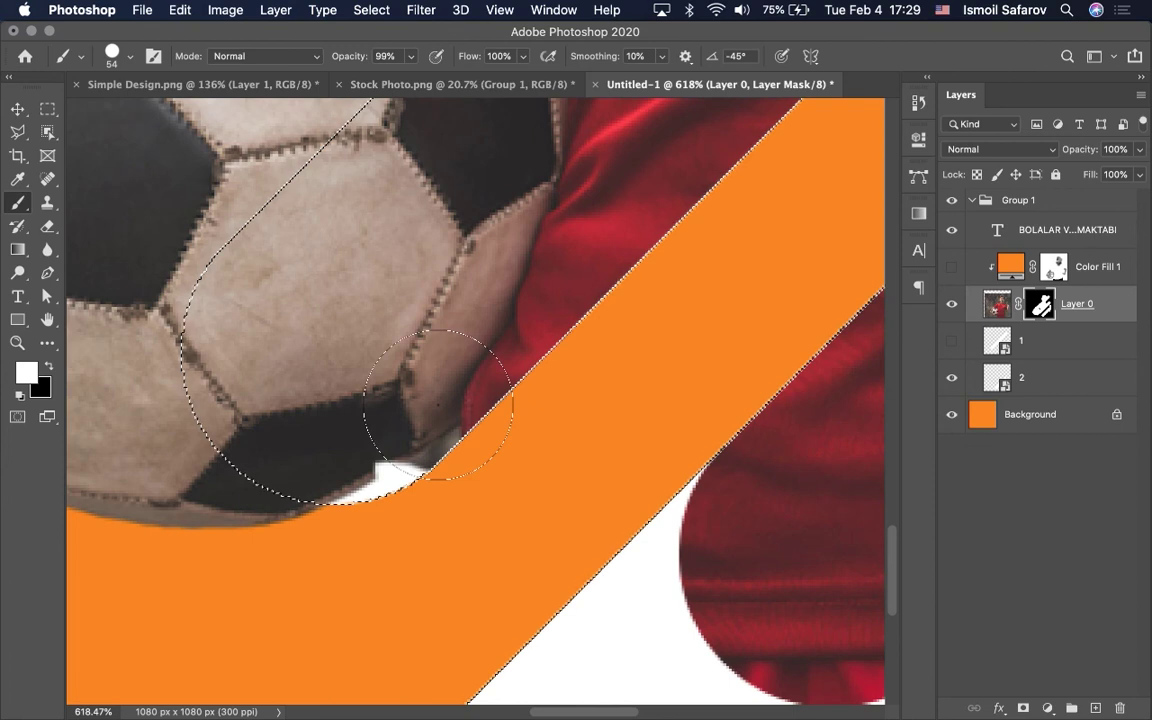
Paint white on the mask to reveal the ball over the white patch, then deselect.
drag(392, 429, 287, 469)
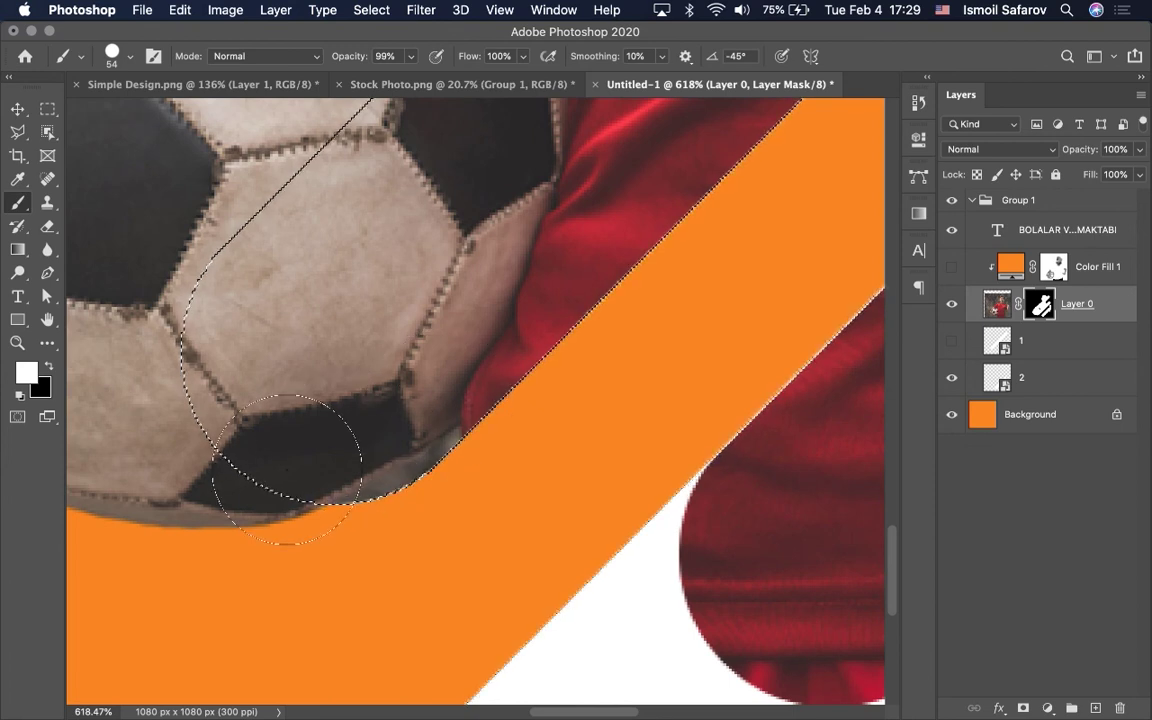
scroll(287, 469, up, 2)
scroll(287, 469, up, 2)
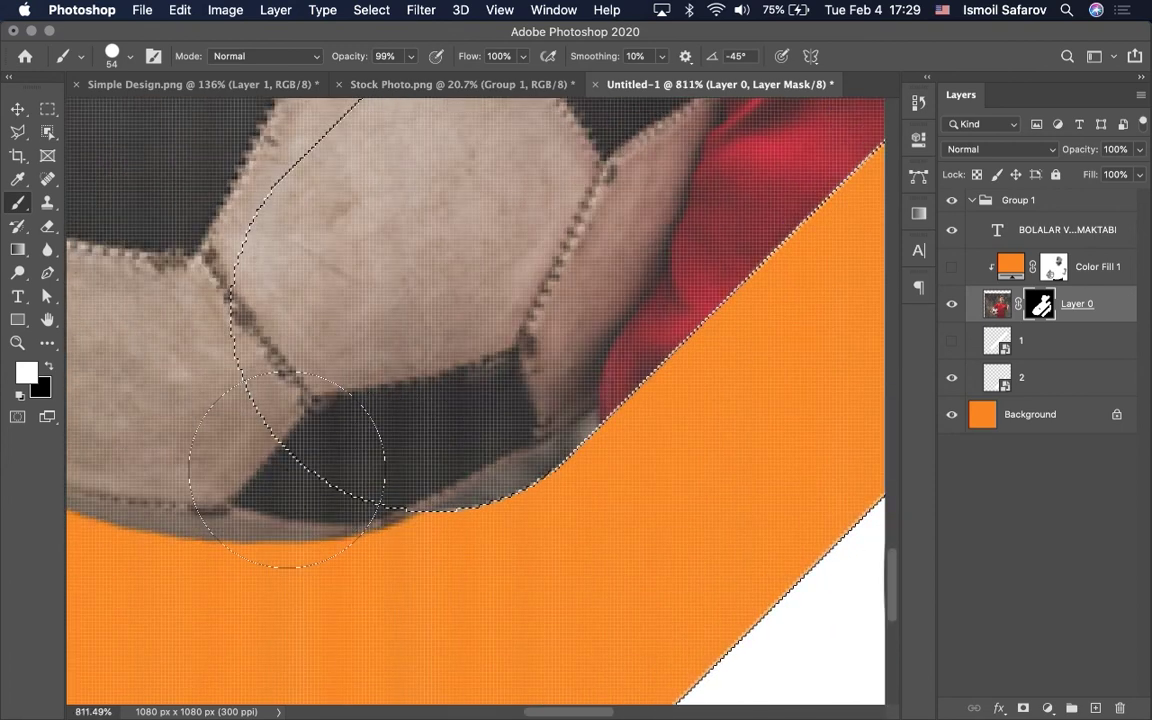
key(super+d)
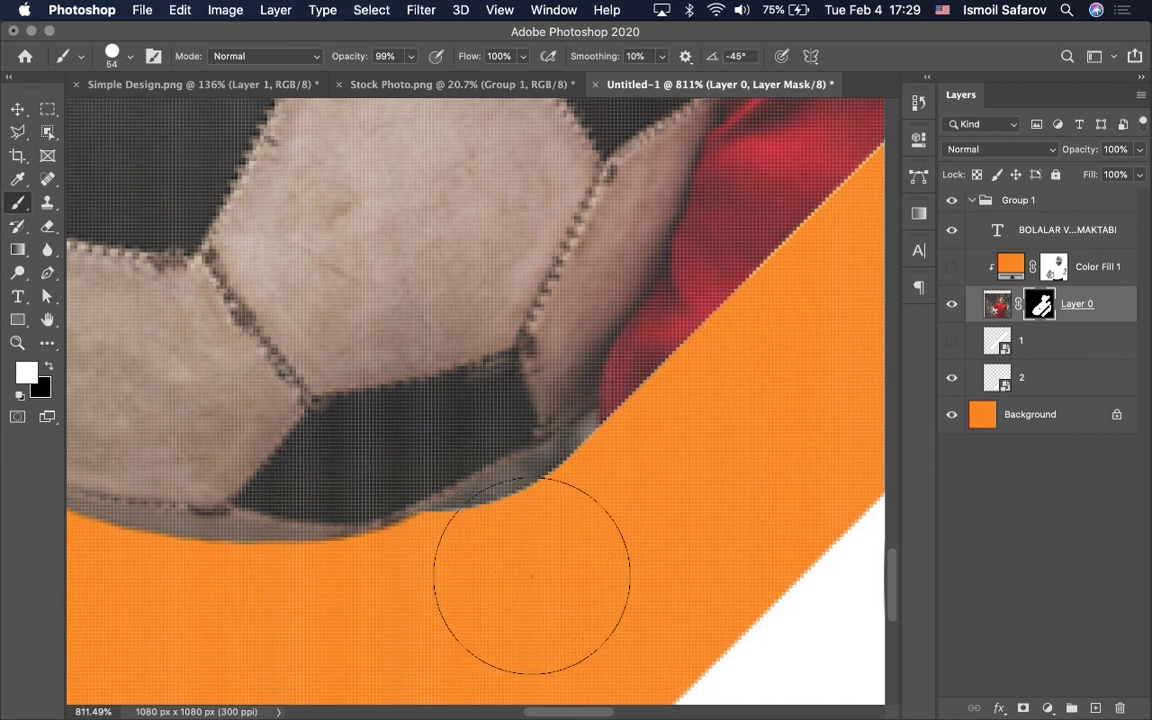
click(480, 518)
key(super+z)
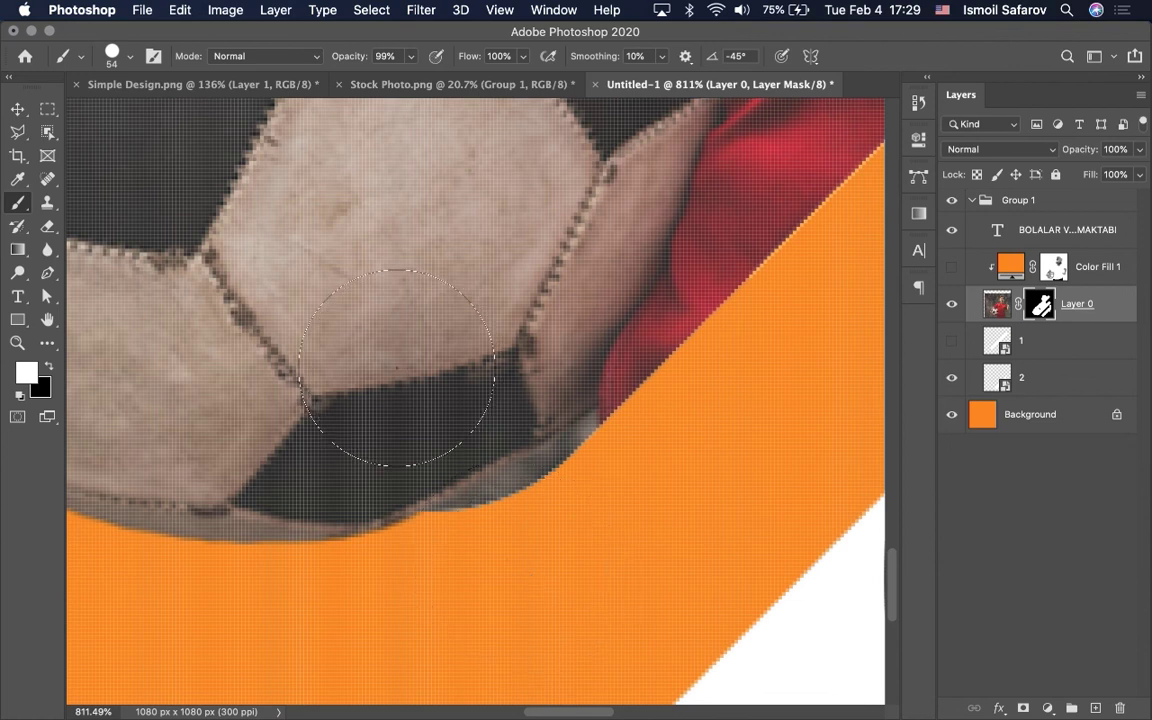
With a smaller black brush, mask out the white patch and grey fringe along the ball's lower edge.
key(shift+x)
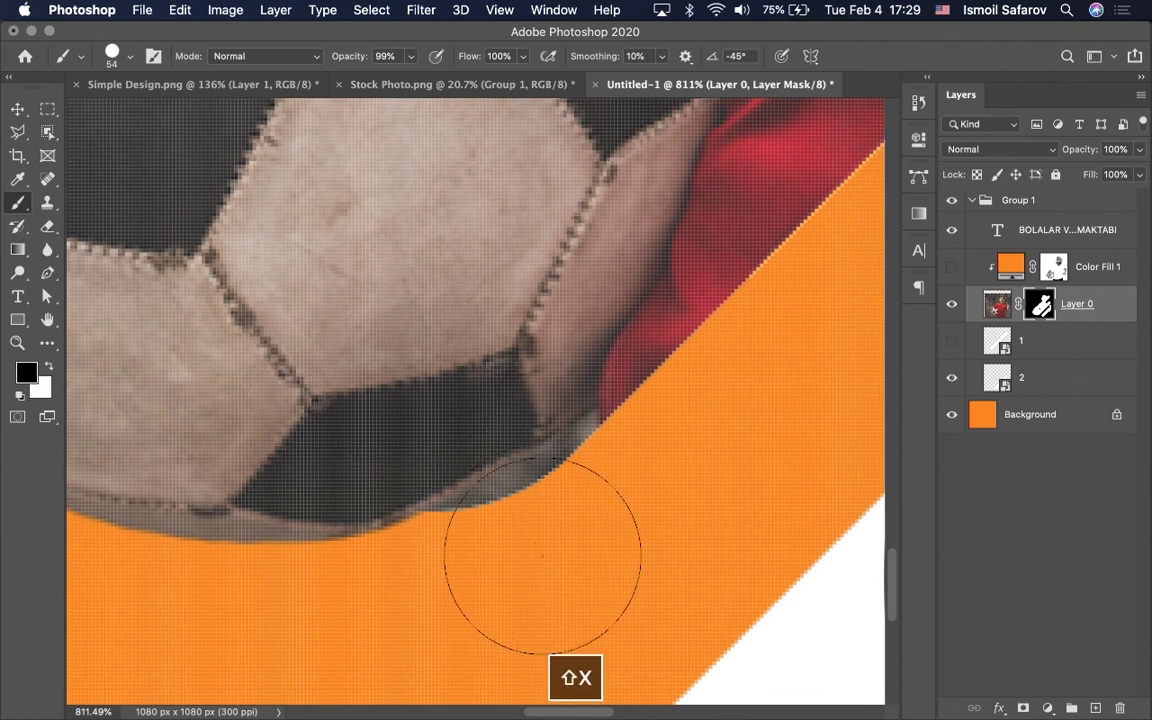
key([)
key([)
key([)
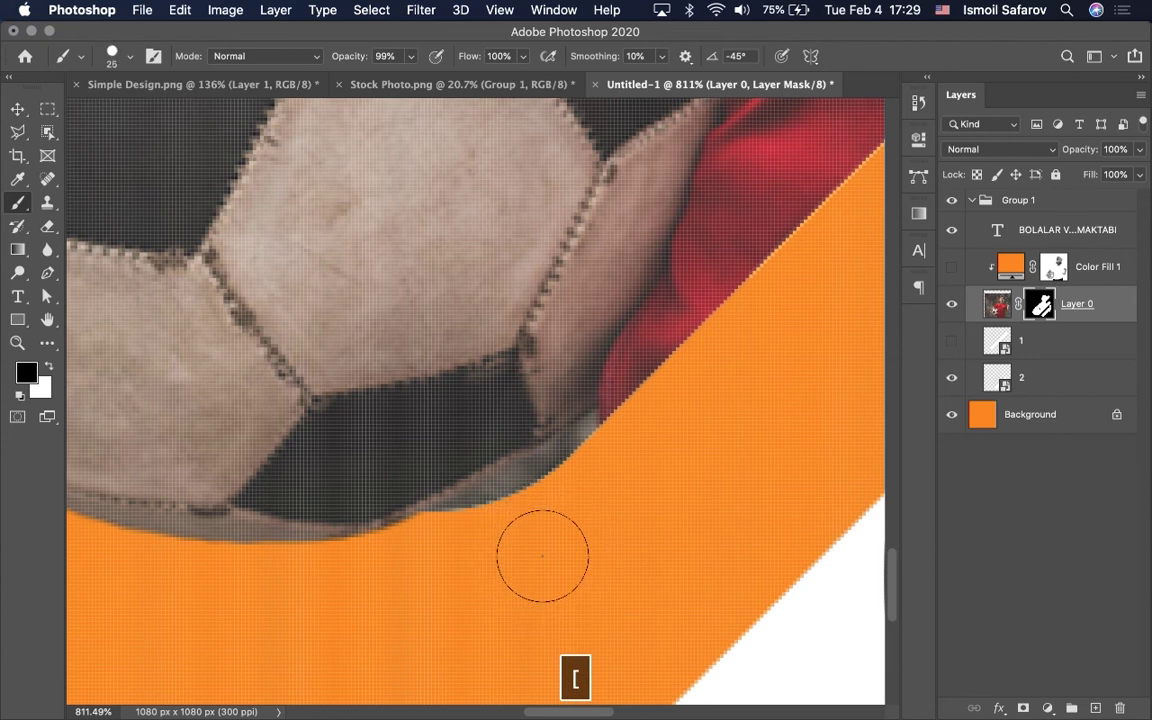
scroll(637, 518, up, 3)
mouse_move(679, 526)
mouse_down()
mouse_move(679, 566)
mouse_move(650, 568)
mouse_up()
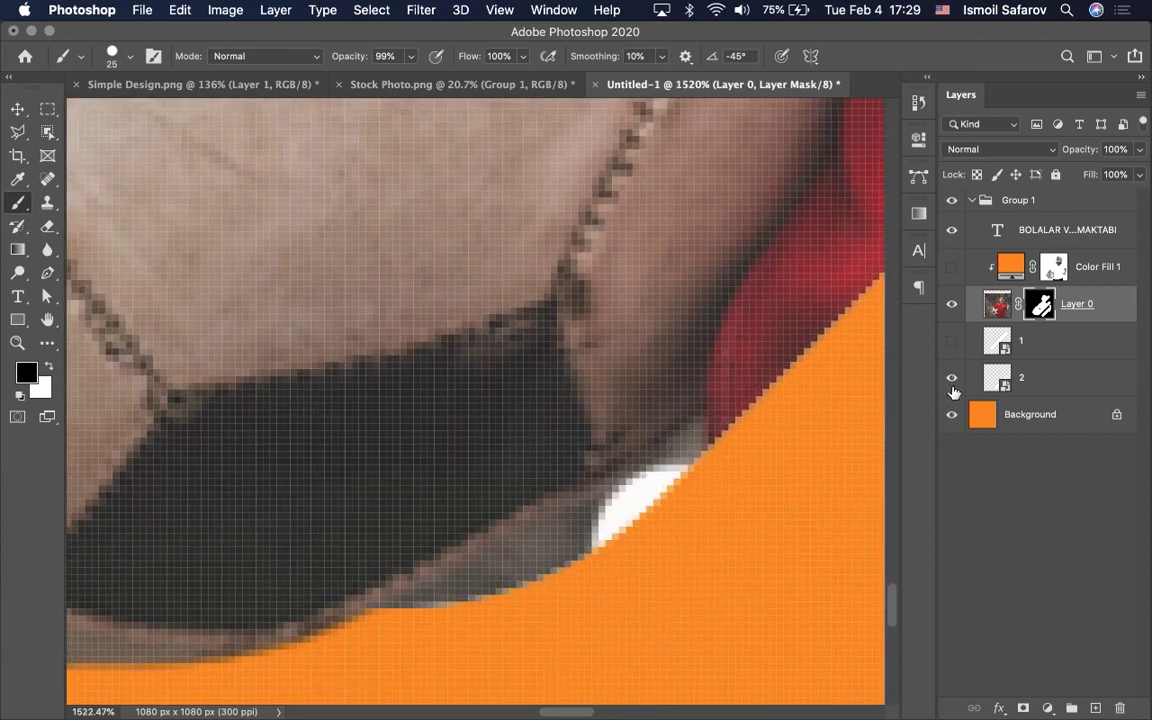
mouse_move(640, 510)
mouse_down()
mouse_move(566, 604)
mouse_move(514, 628)
mouse_up()
scroll(514, 630, down, 3)
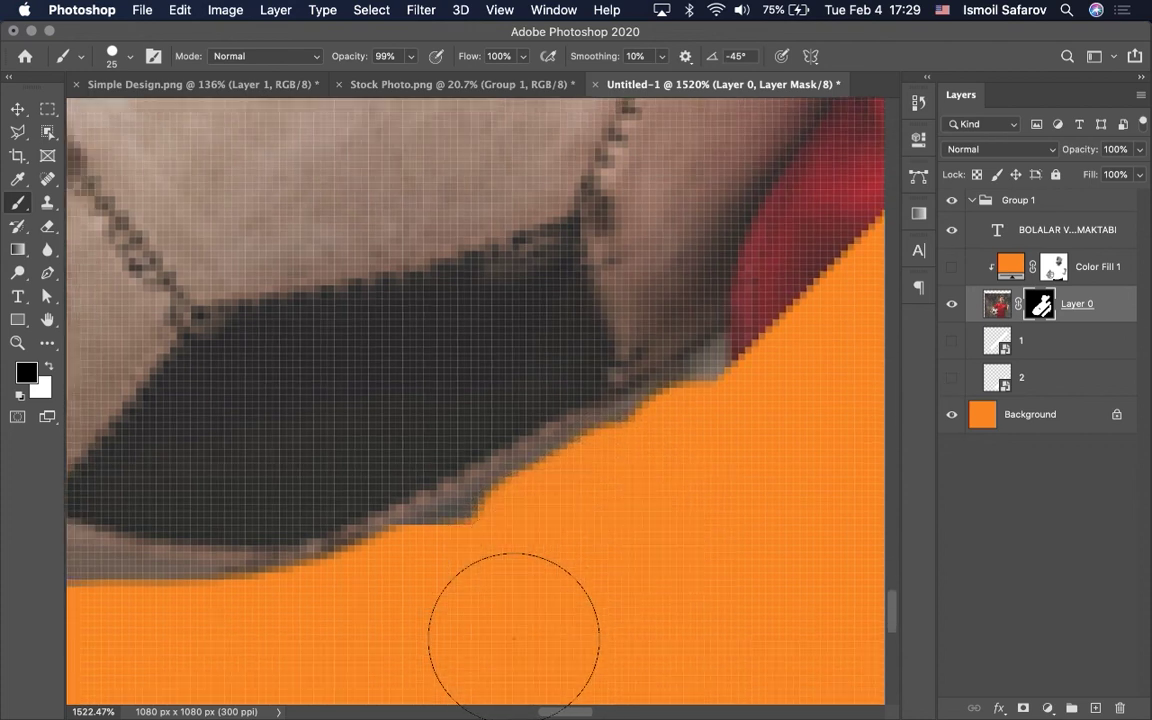
key(bracketleft)
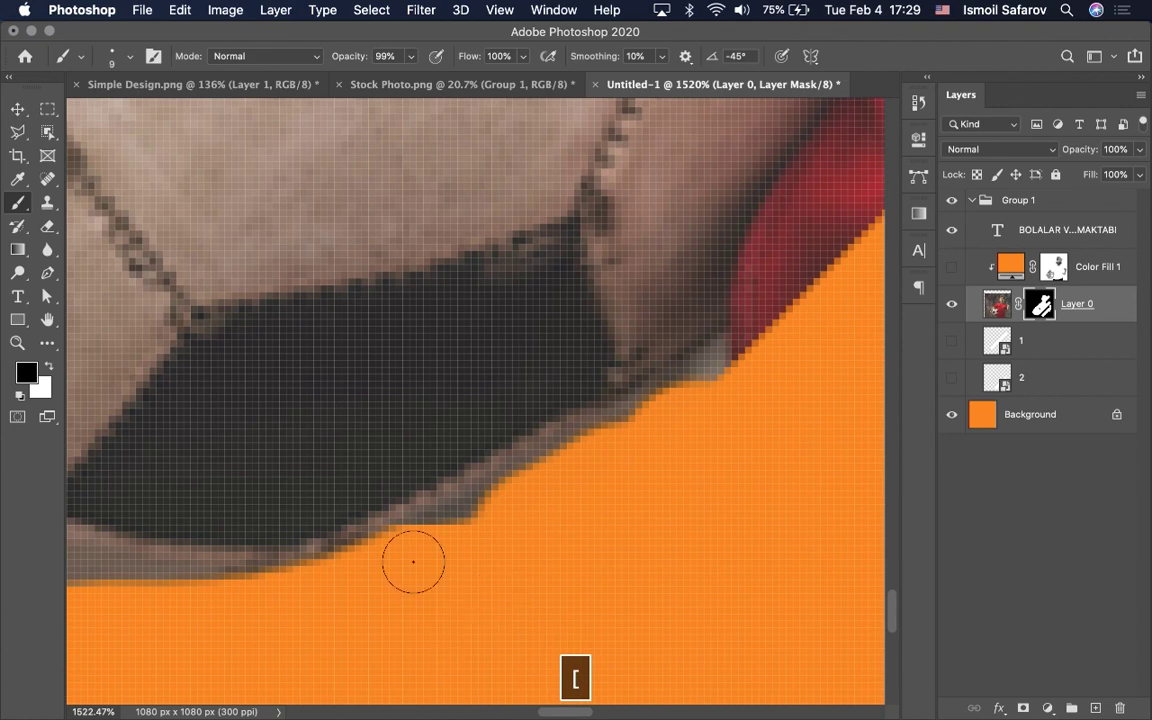
drag(437, 548, 401, 569)
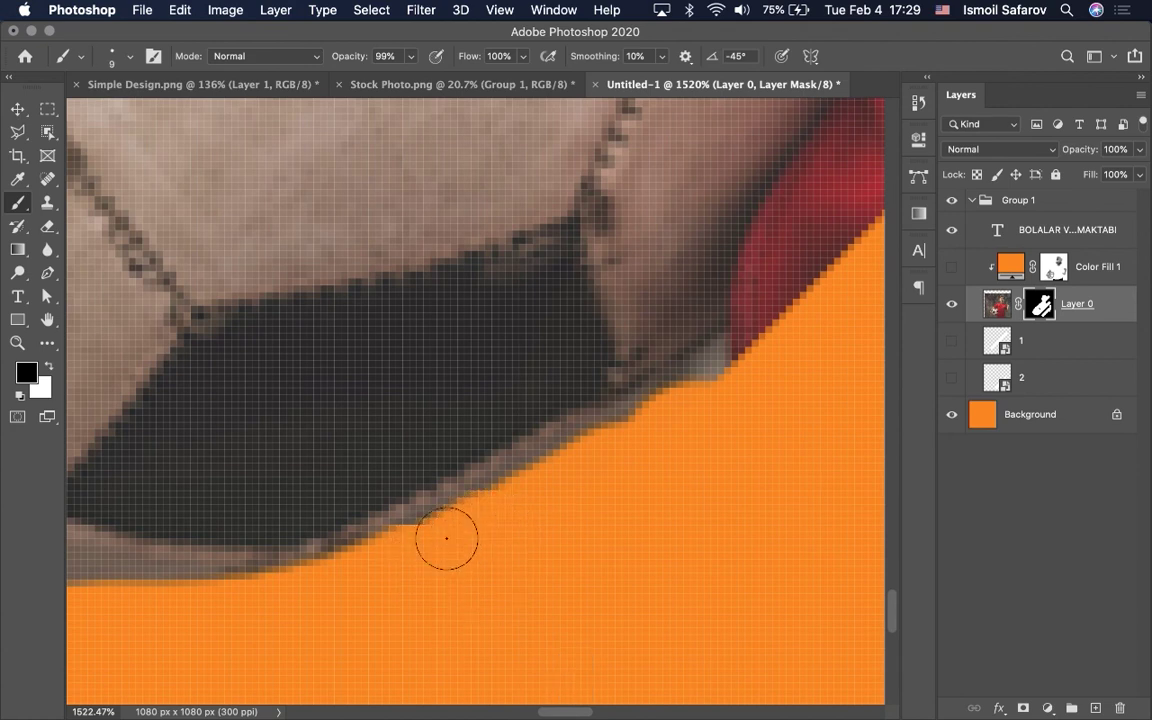
mouse_move(492, 523)
mouse_down()
mouse_move(666, 417)
mouse_move(766, 376)
mouse_move(740, 368)
mouse_move(688, 419)
mouse_move(738, 373)
mouse_move(792, 360)
mouse_move(728, 378)
mouse_move(692, 421)
mouse_up()
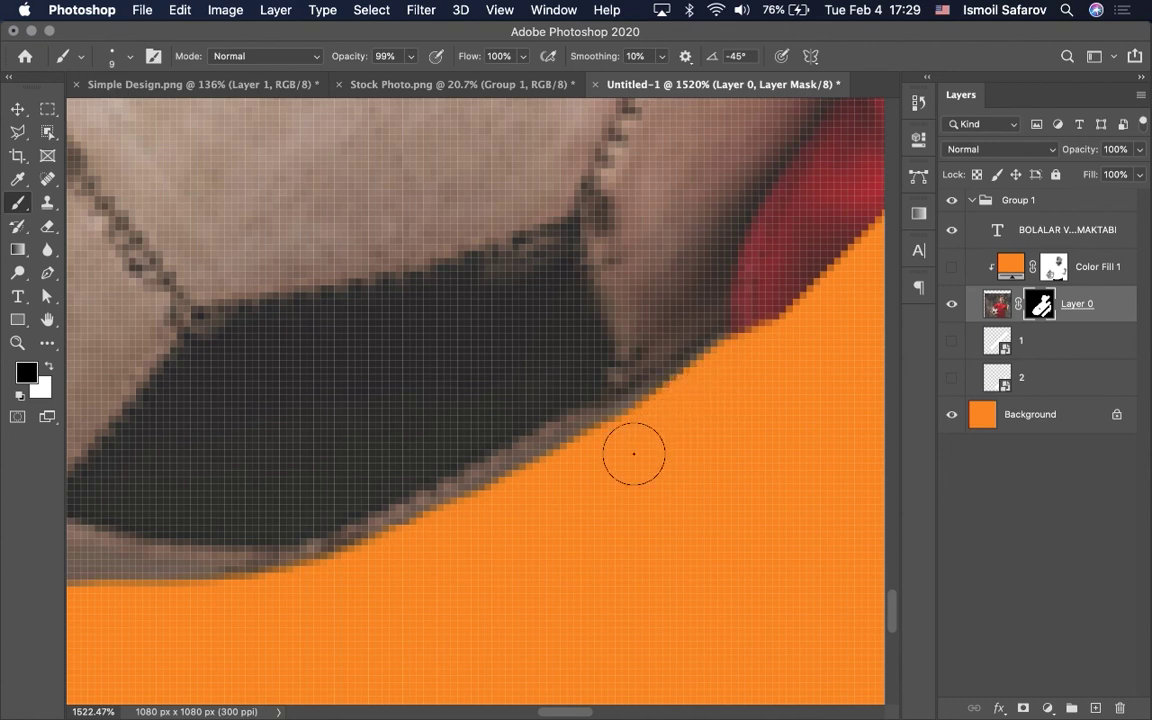
scroll(651, 454, down, 3)
scroll(651, 454, down, 5)
Zoom out to the full poster and switch to the Move tool.
scroll(651, 454, down, 3)
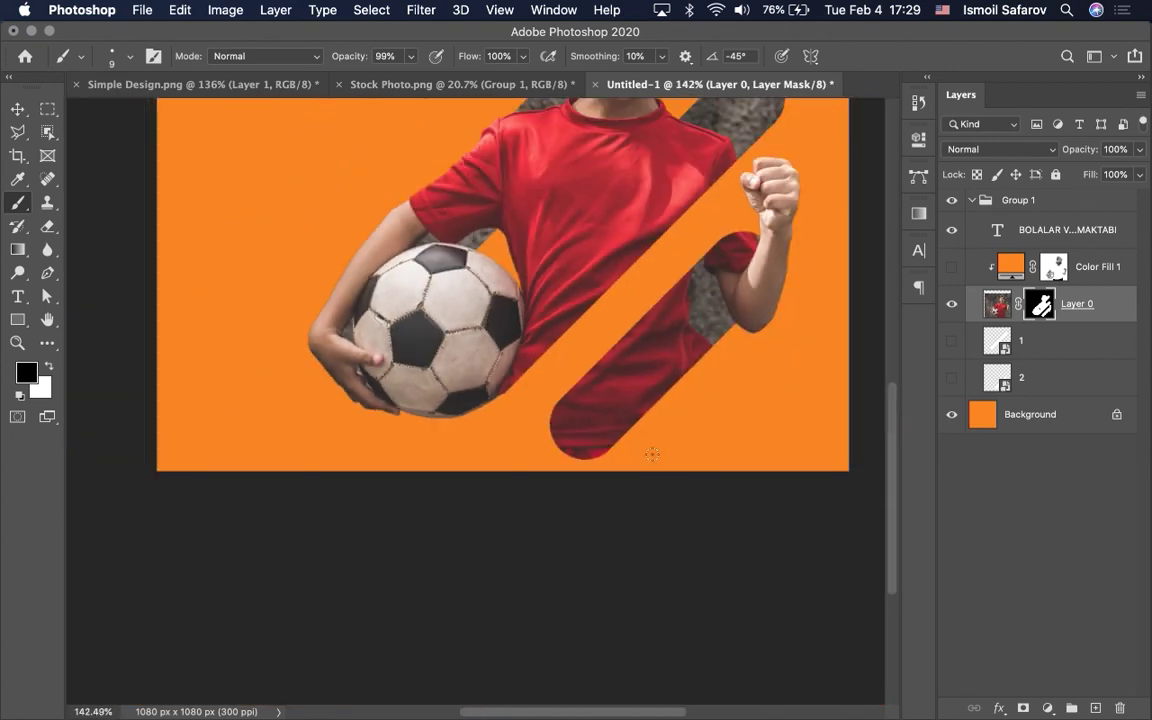
scroll(651, 454, down, 1)
scroll(651, 454, down, 2)
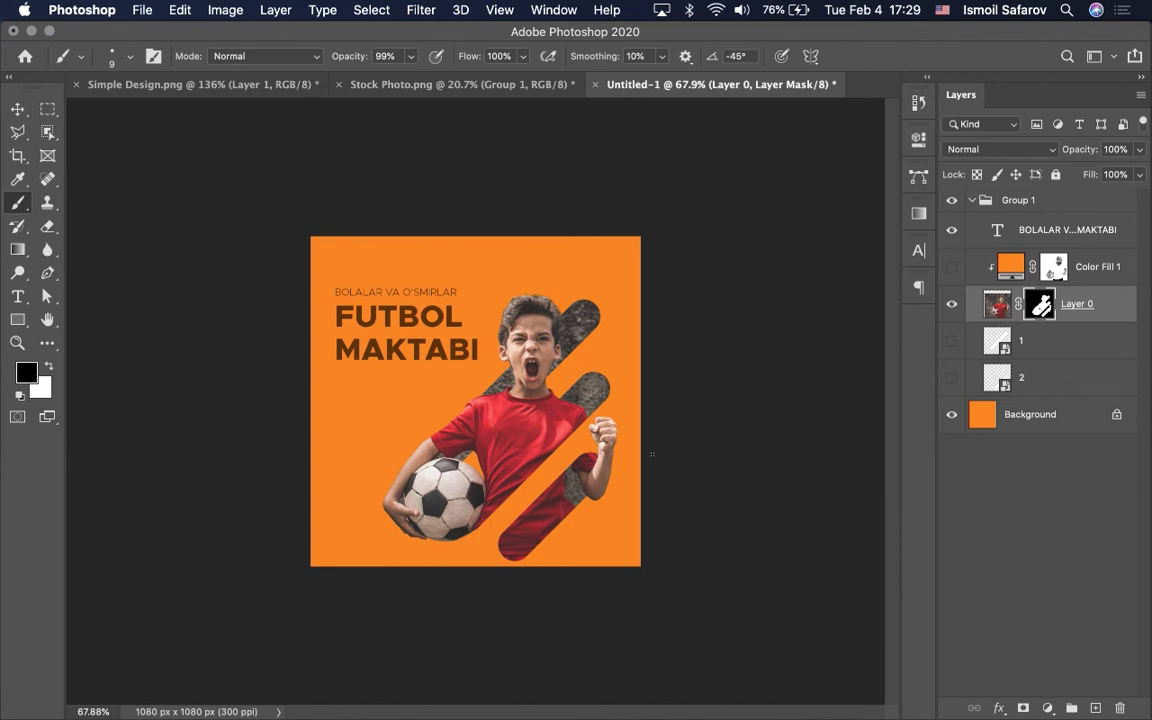
click(18, 107)
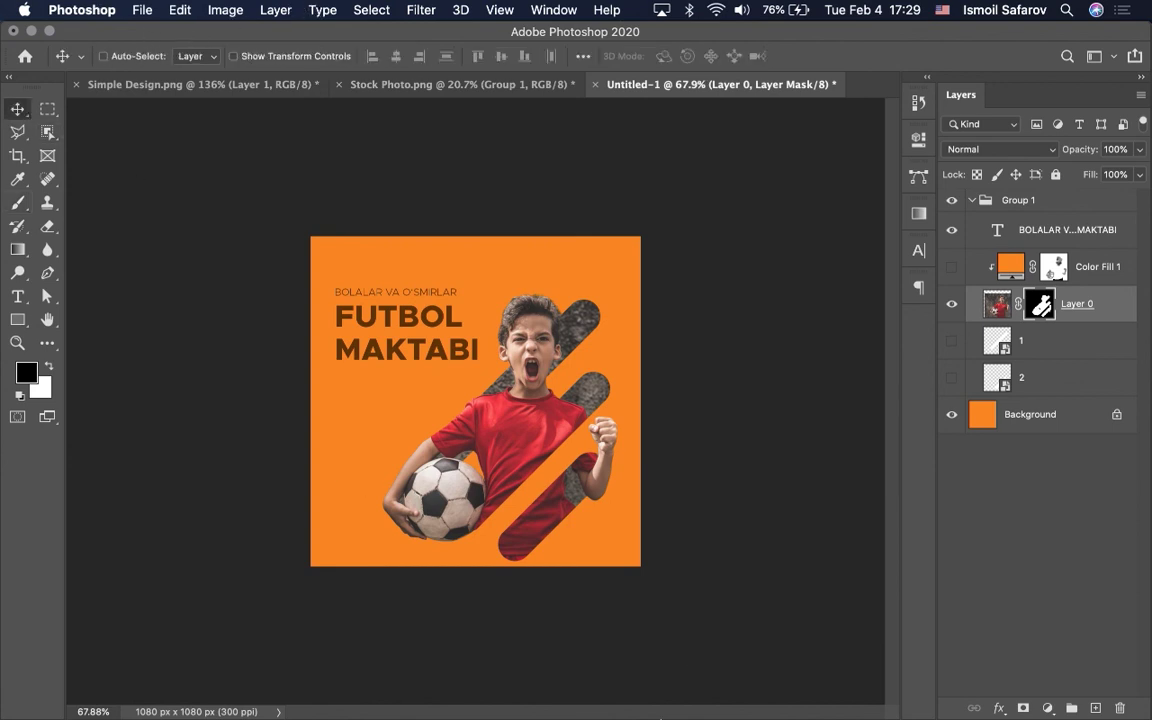
Stop the screen recording from the Movavi recorder's menu.
click(650, 688)
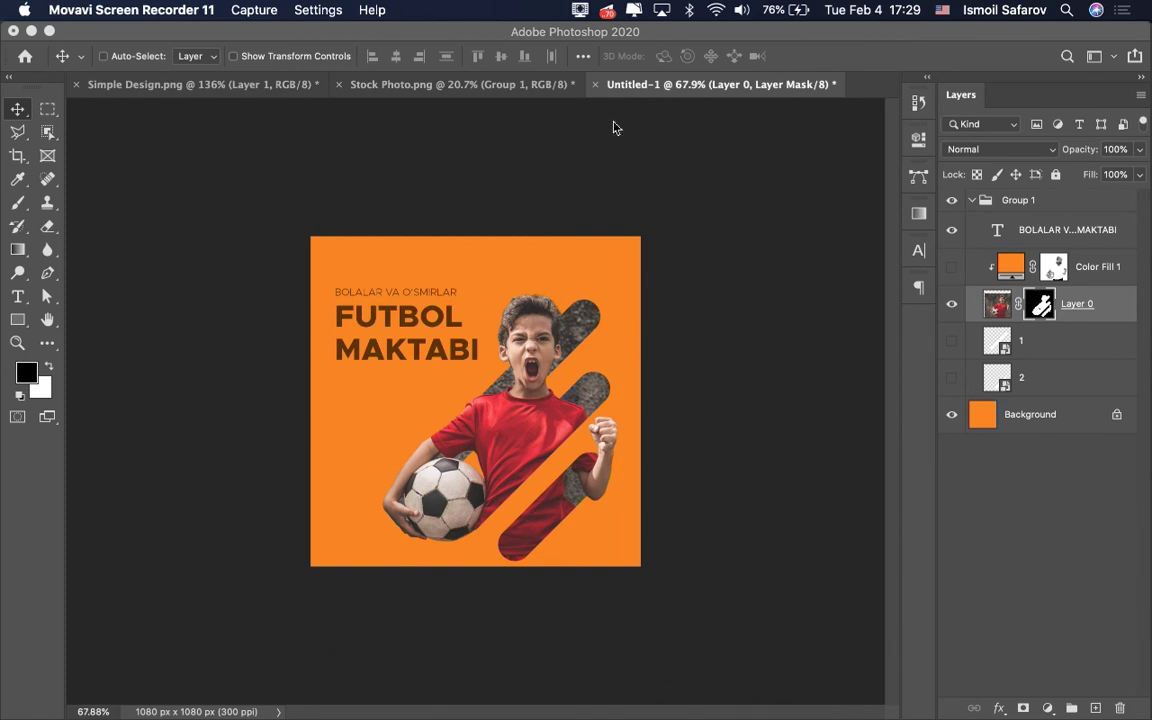
click(580, 11)
click(605, 57)
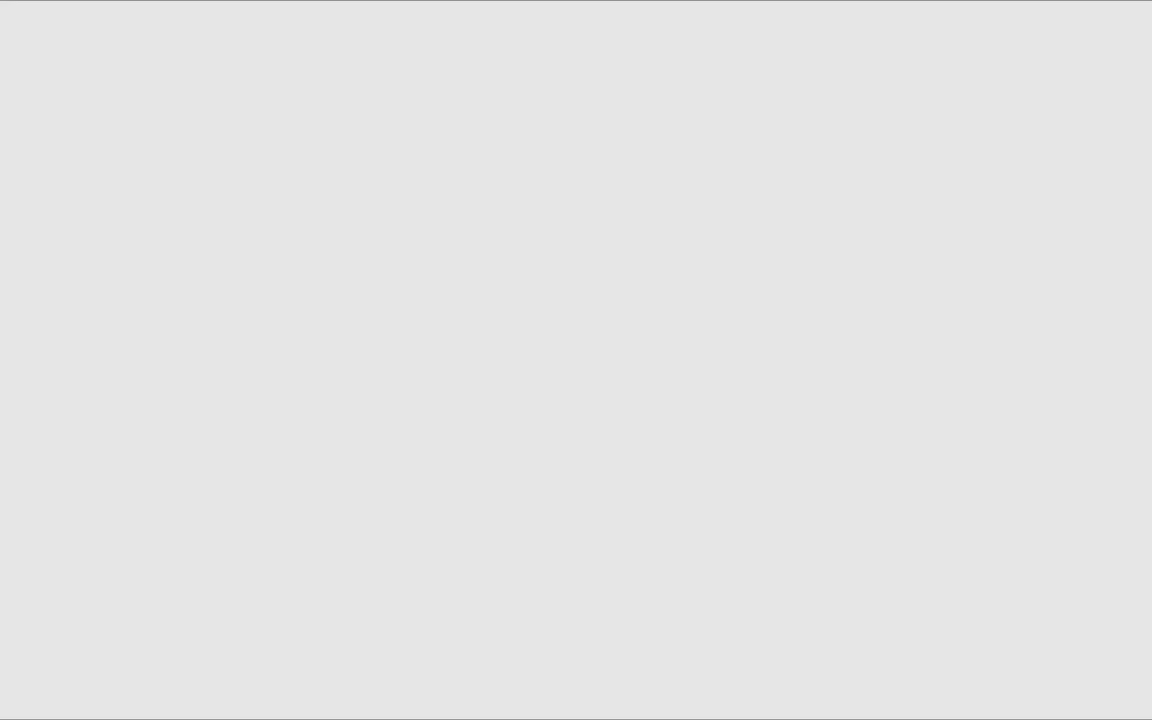